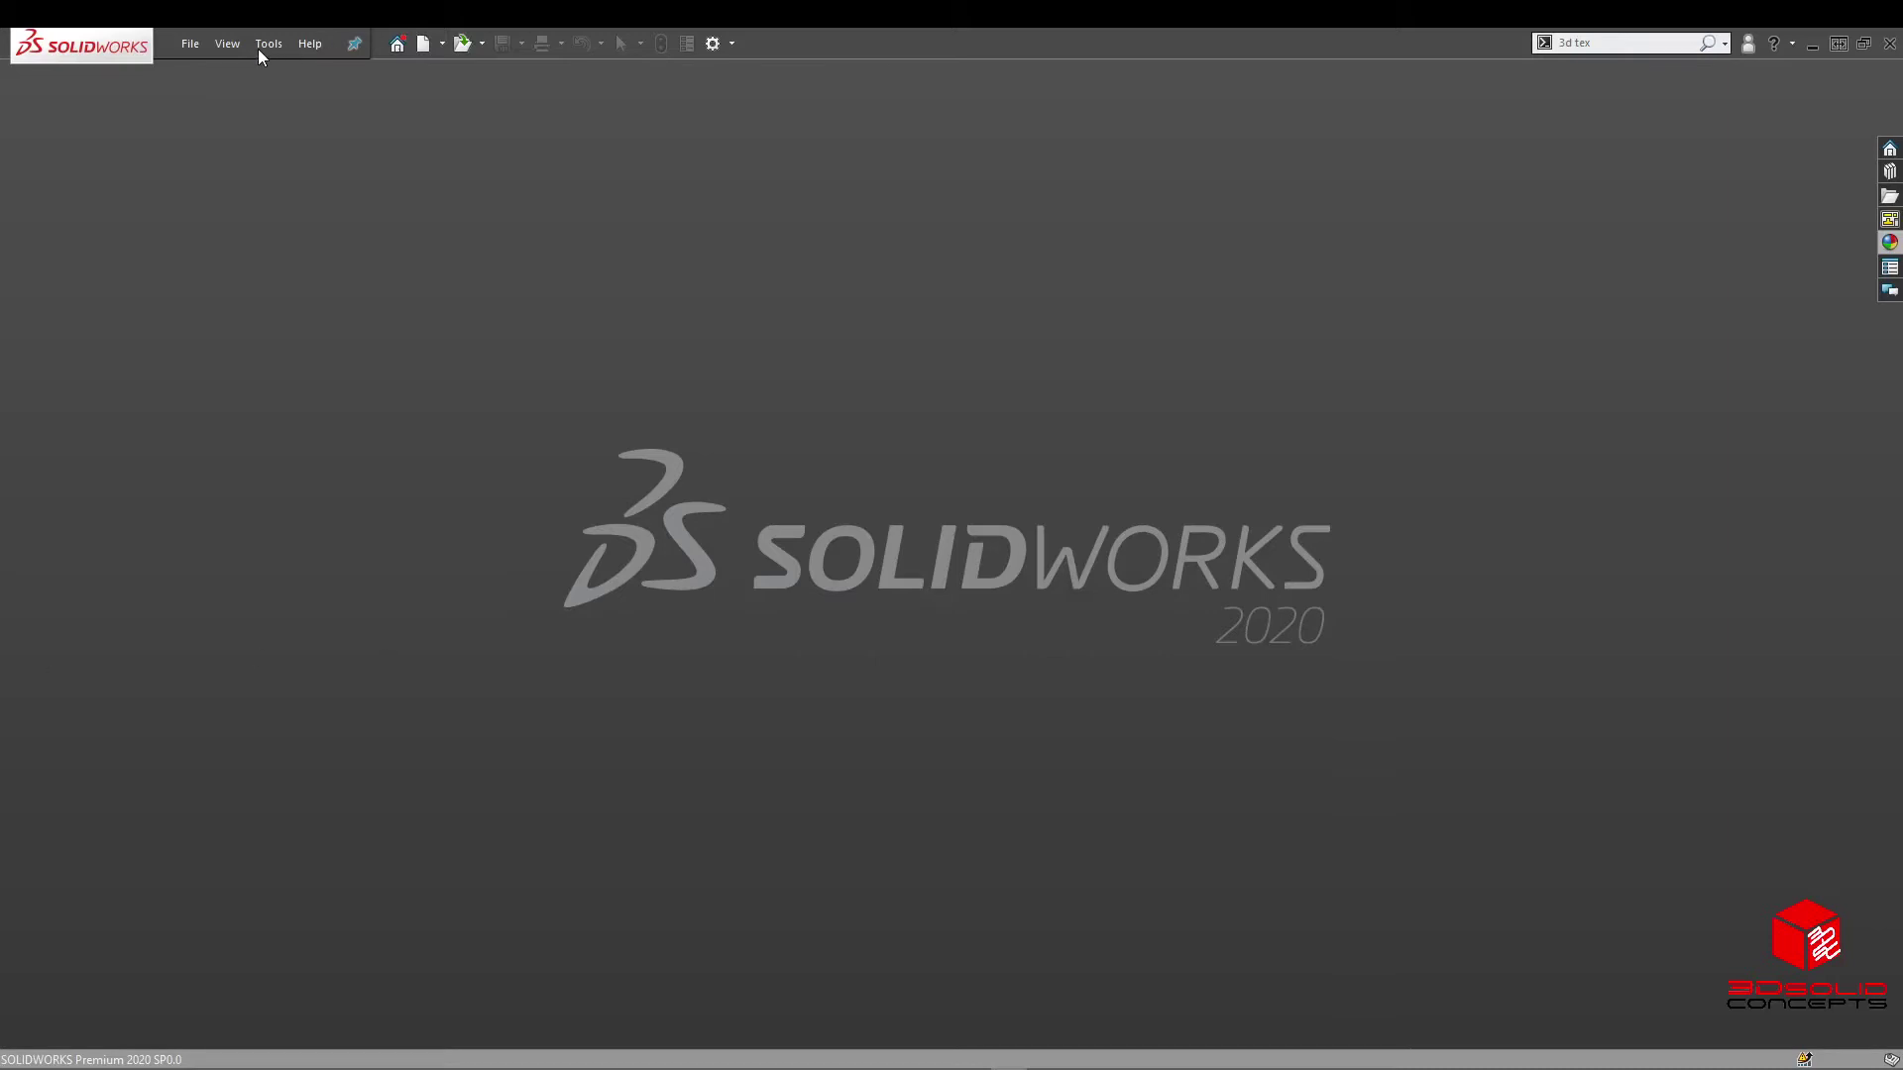
Step: Create a new part and start a sketch on the Front Plane
{"action": "left_click", "coordinate": [200, 45]}
{"action": "left_click", "coordinate": [224, 73]}
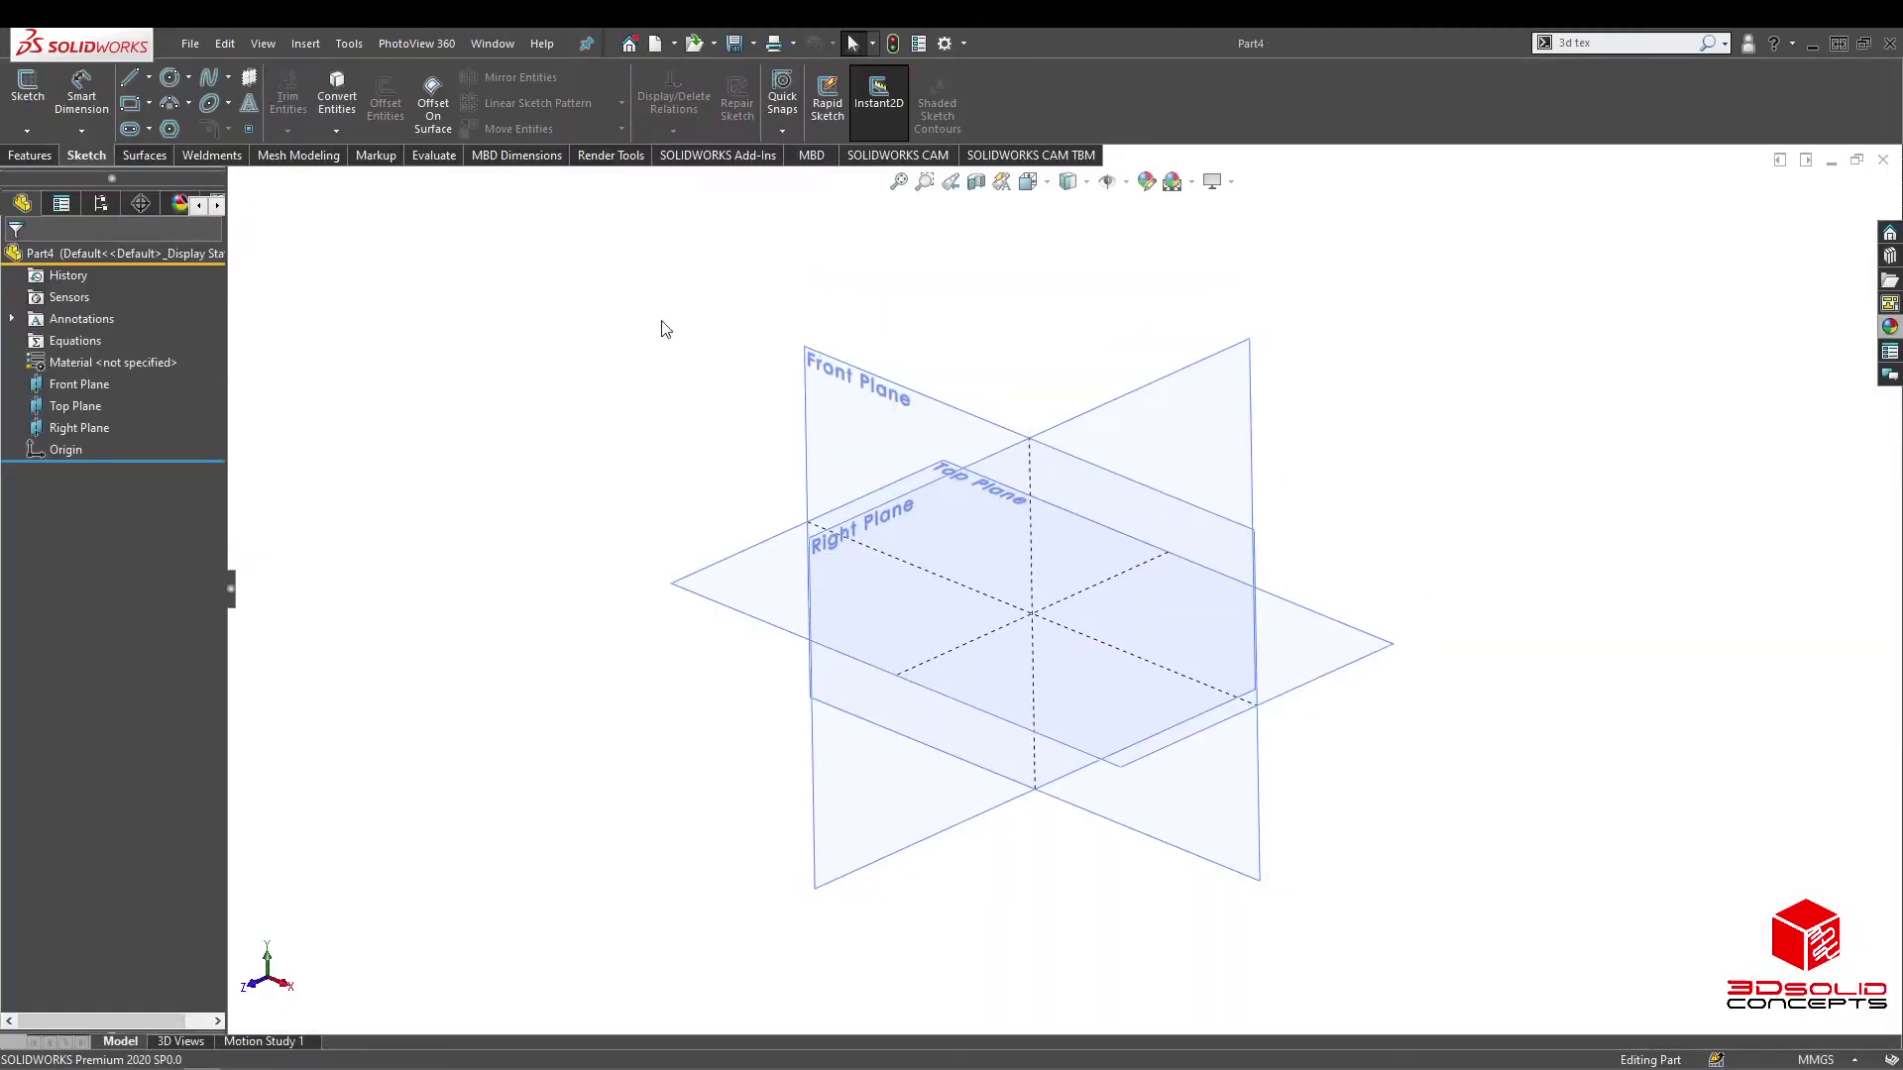
{"action": "right_click", "coordinate": [917, 413]}
{"action": "left_click", "coordinate": [960, 377]}
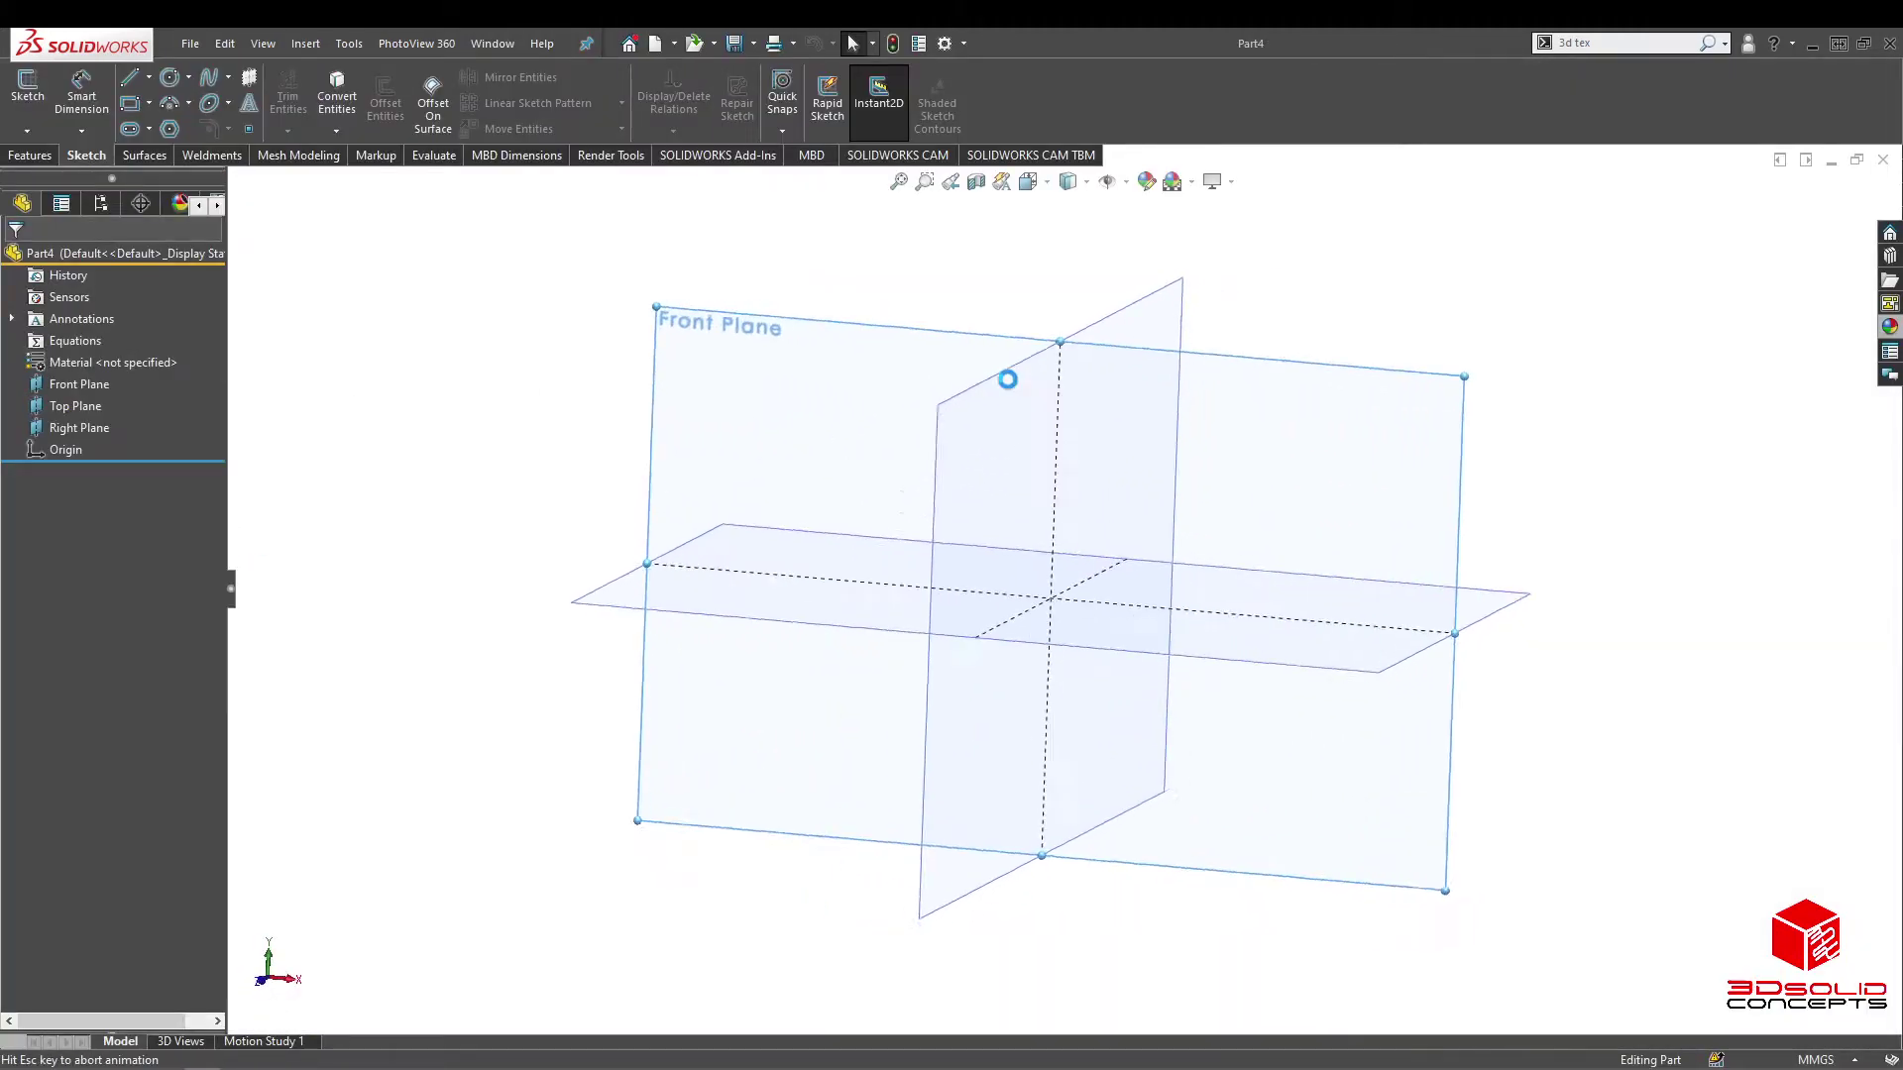
Step: Draw a vertical centerline about 77 mm long upward from the origin
{"action": "left_click", "coordinate": [150, 78]}
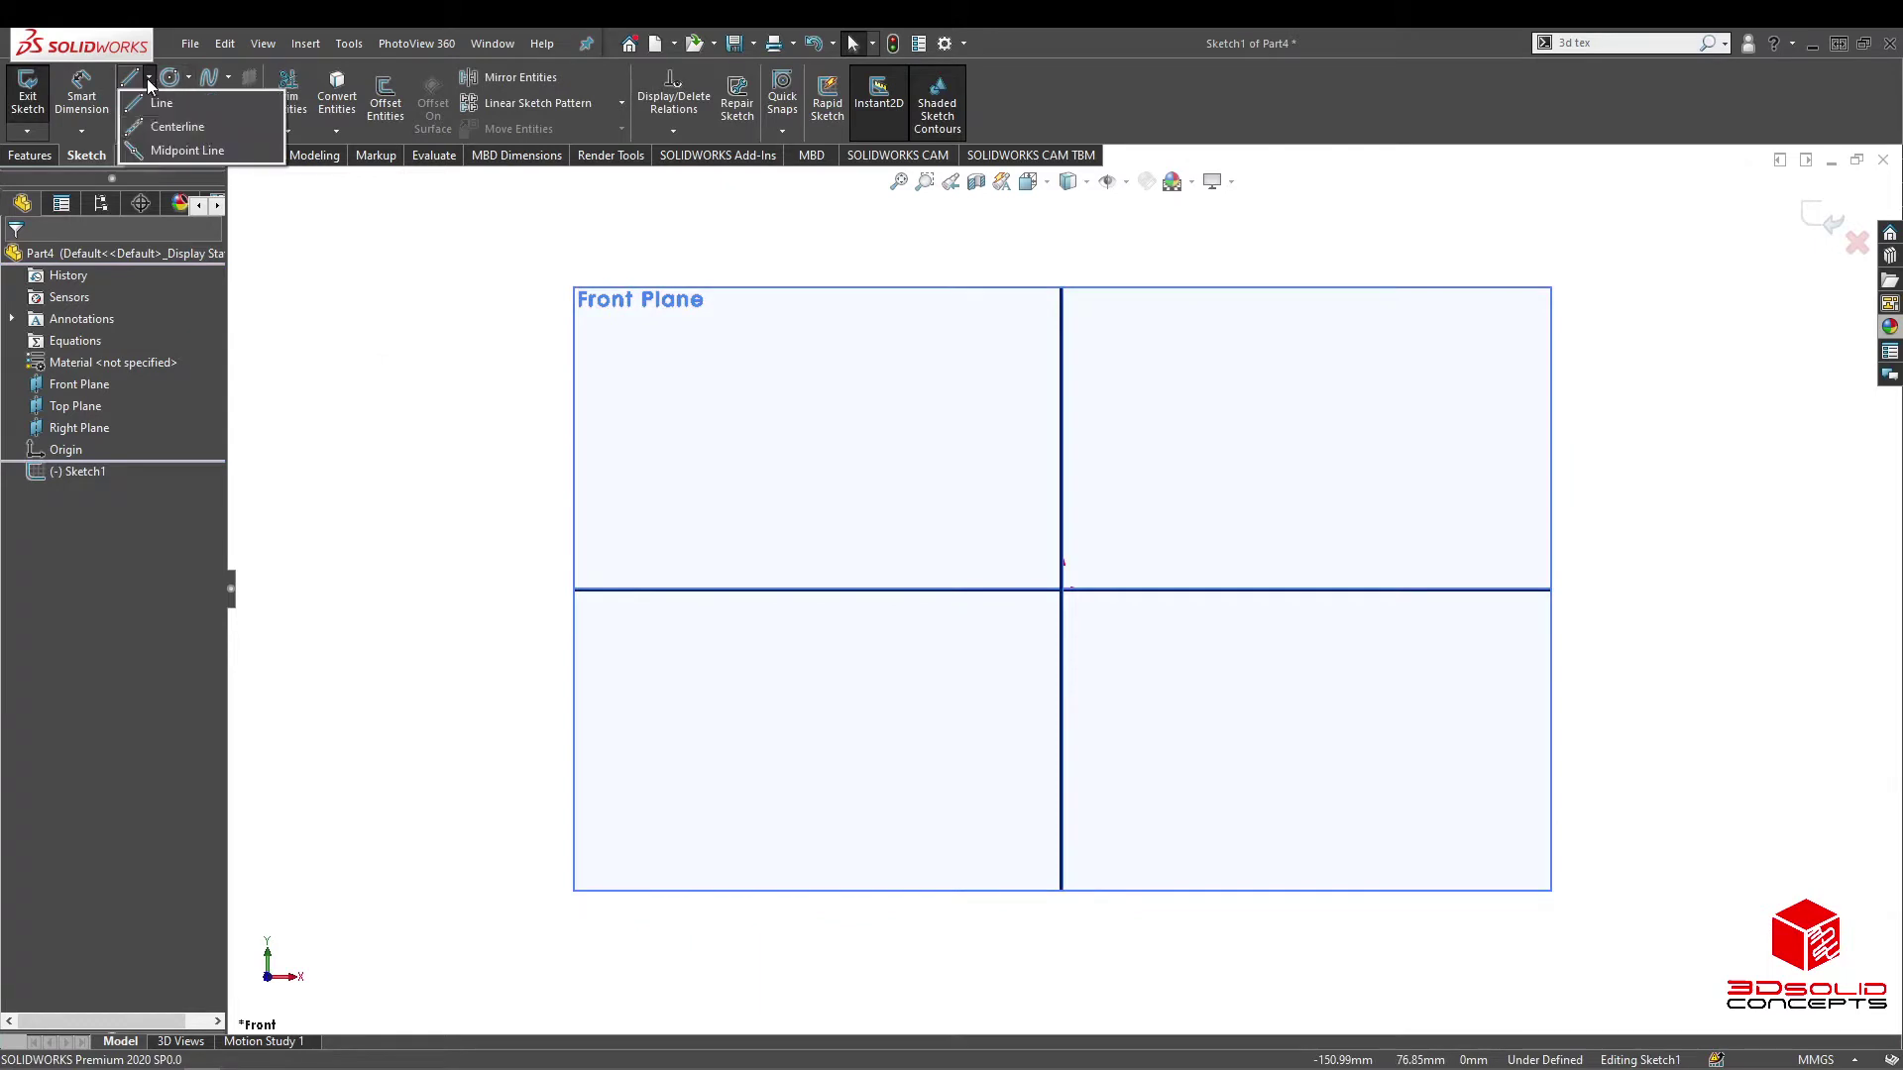
{"action": "left_click", "coordinate": [174, 129]}
{"action": "mouse_move", "coordinate": [1070, 592]}
{"action": "left_mouse_down"}
{"action": "mouse_move", "coordinate": [1125, 518]}
{"action": "mouse_move", "coordinate": [1113, 340]}
{"action": "mouse_move", "coordinate": [1073, 309]}
{"action": "left_mouse_up"}
{"action": "key", "text": "Escape"}
Step: Hide the Front, Top and Right reference planes
{"action": "scroll", "coordinate": [1186, 491], "scroll_direction": "up", "scroll_amount": 3}
{"action": "scroll", "coordinate": [1214, 351], "scroll_direction": "down", "scroll_amount": 3}
{"action": "left_click_drag", "start_coordinate": [55, 427], "coordinate": [56, 429]}
{"action": "right_click", "coordinate": [56, 429]}
{"action": "left_click", "coordinate": [76, 398]}
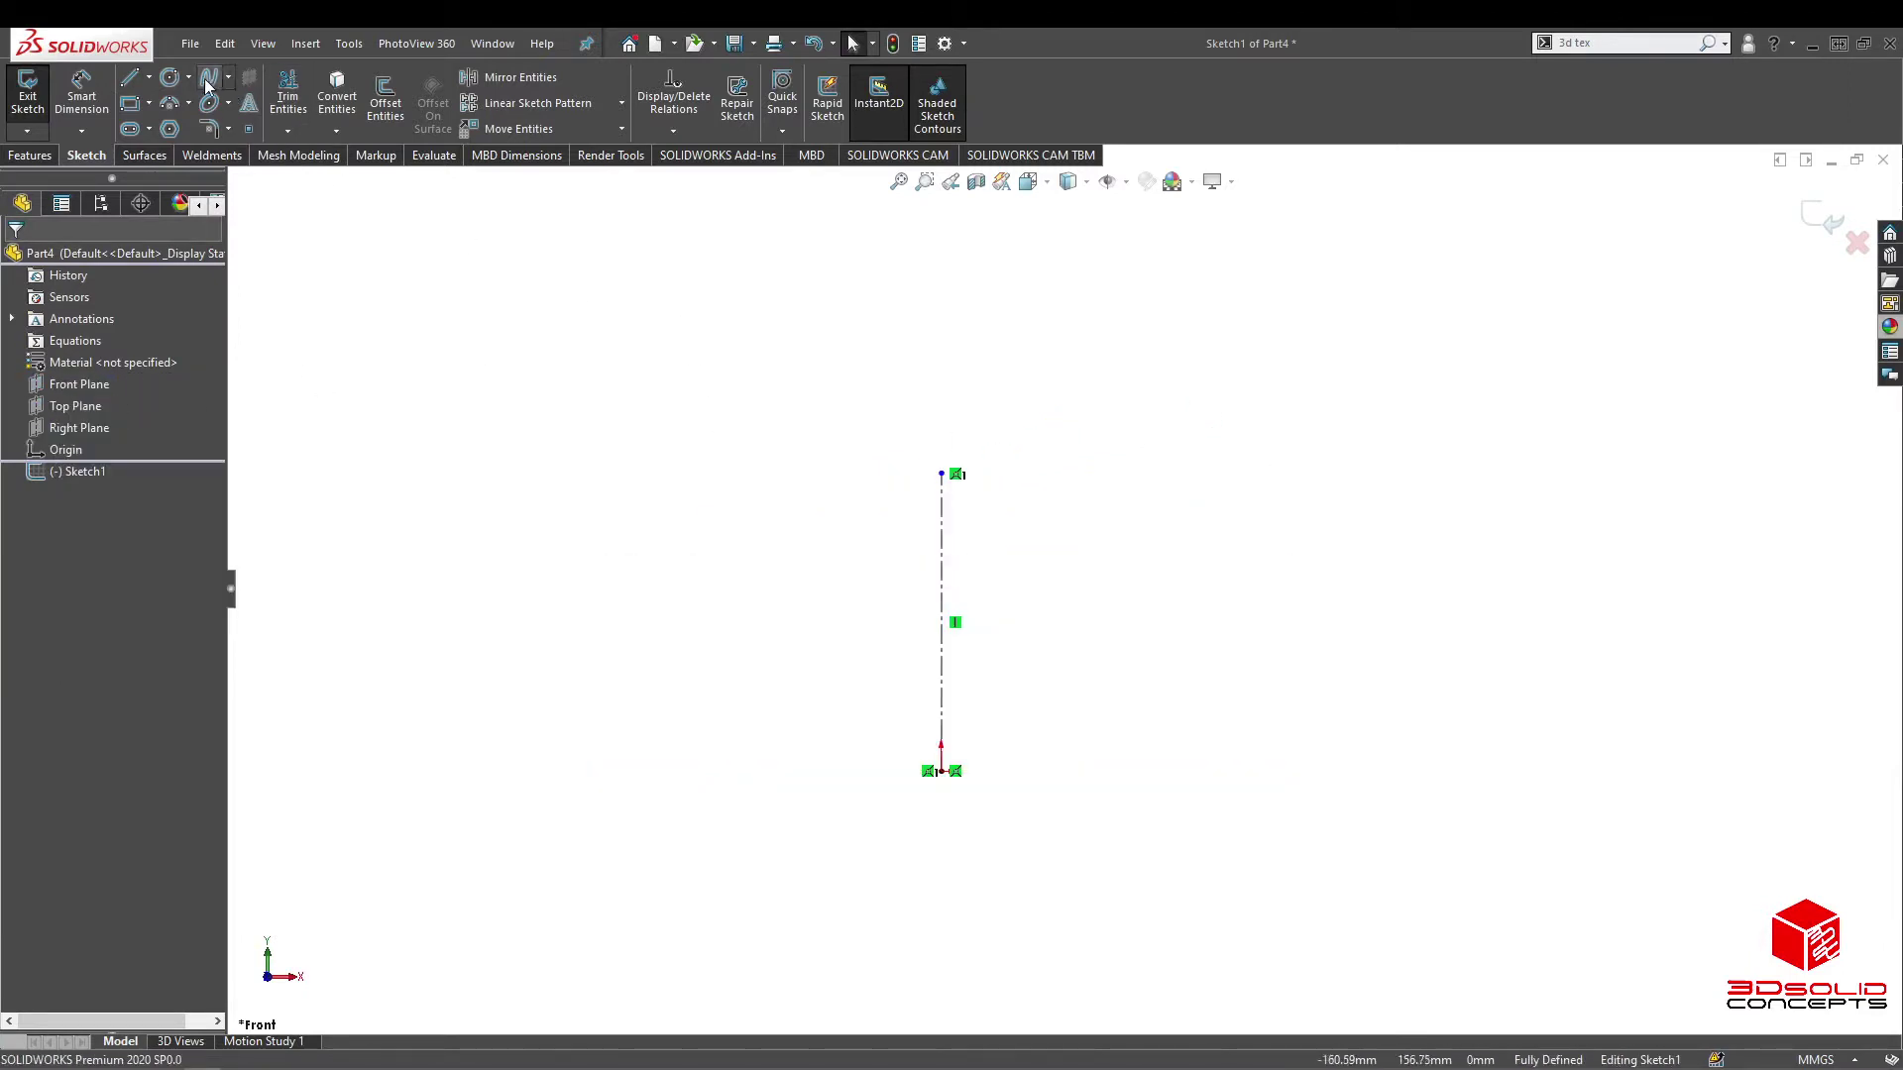
Step: Draw a three-point spline from the origin, bulging about 28 mm rightward, and ending on the centerline about 71 mm up
{"action": "scroll", "coordinate": [1128, 622], "scroll_direction": "down", "scroll_amount": 2}
{"action": "left_click", "coordinate": [875, 821]}
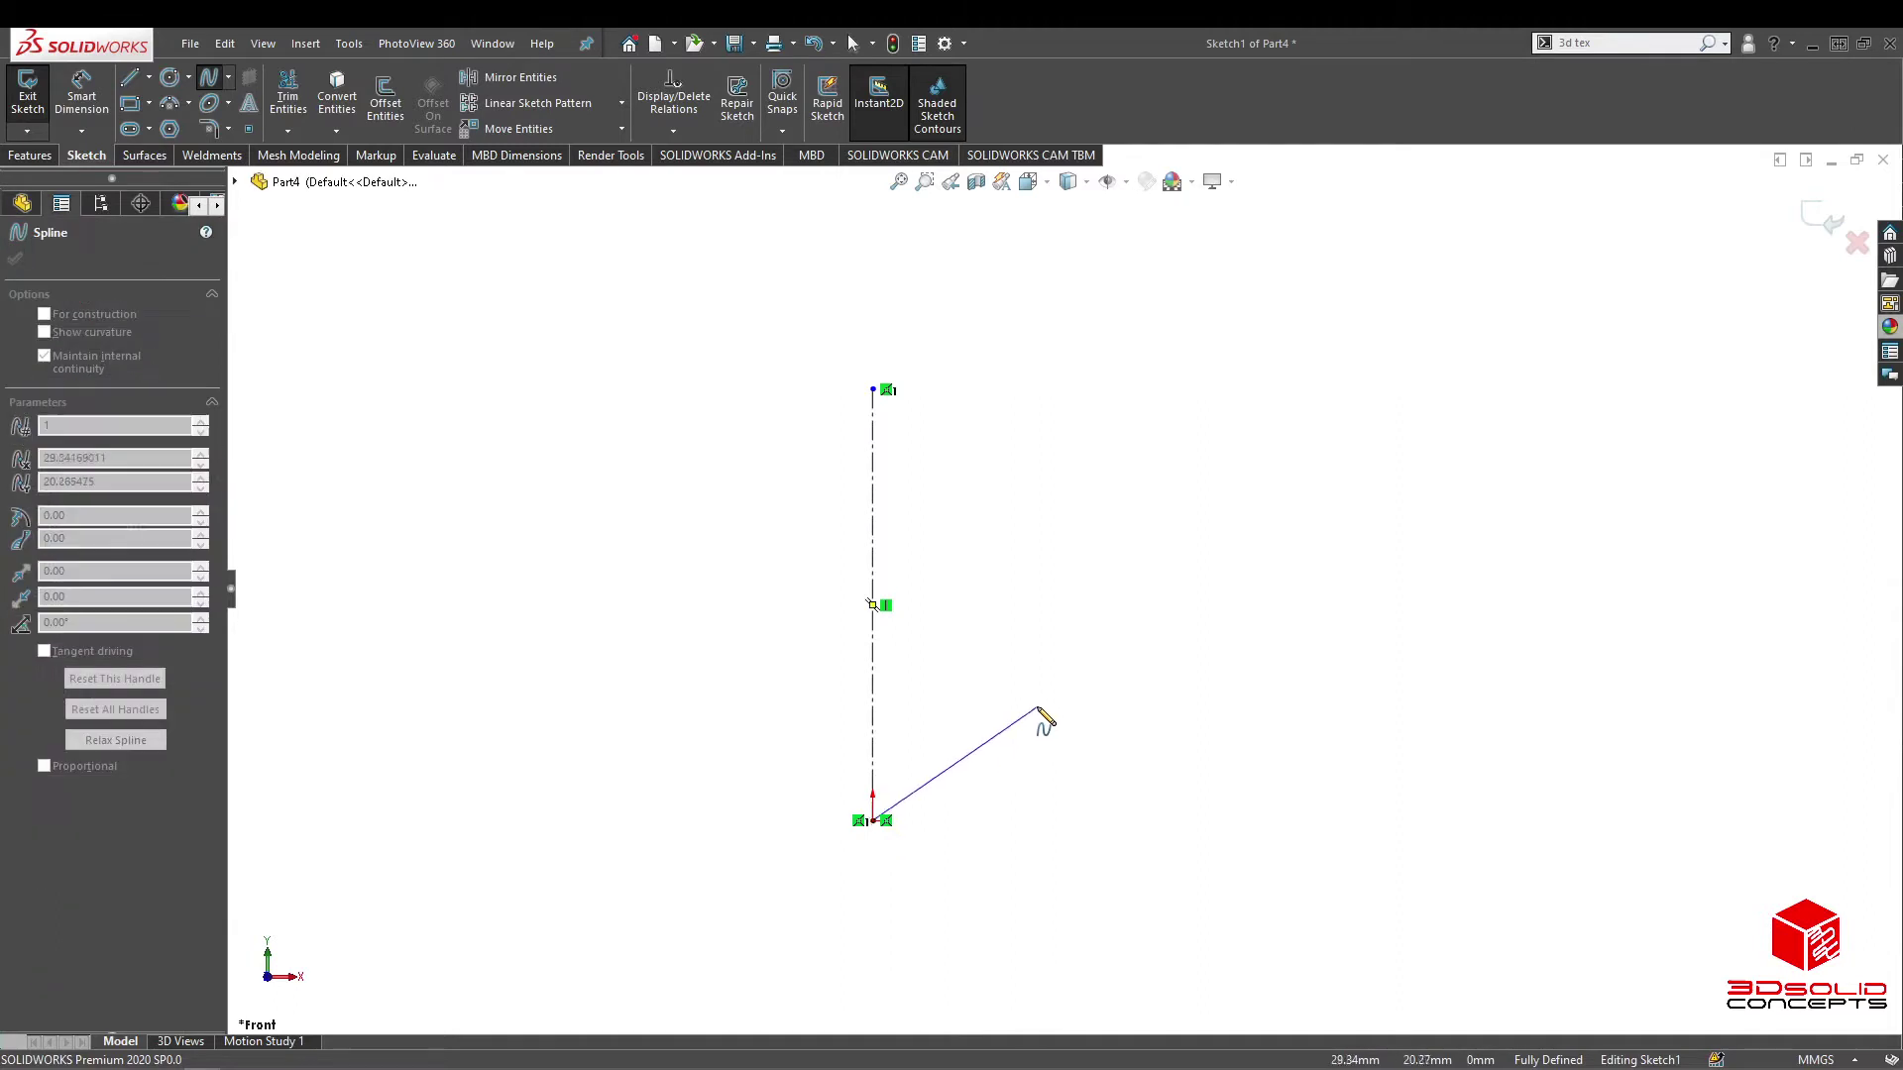
{"action": "left_click", "coordinate": [1031, 704]}
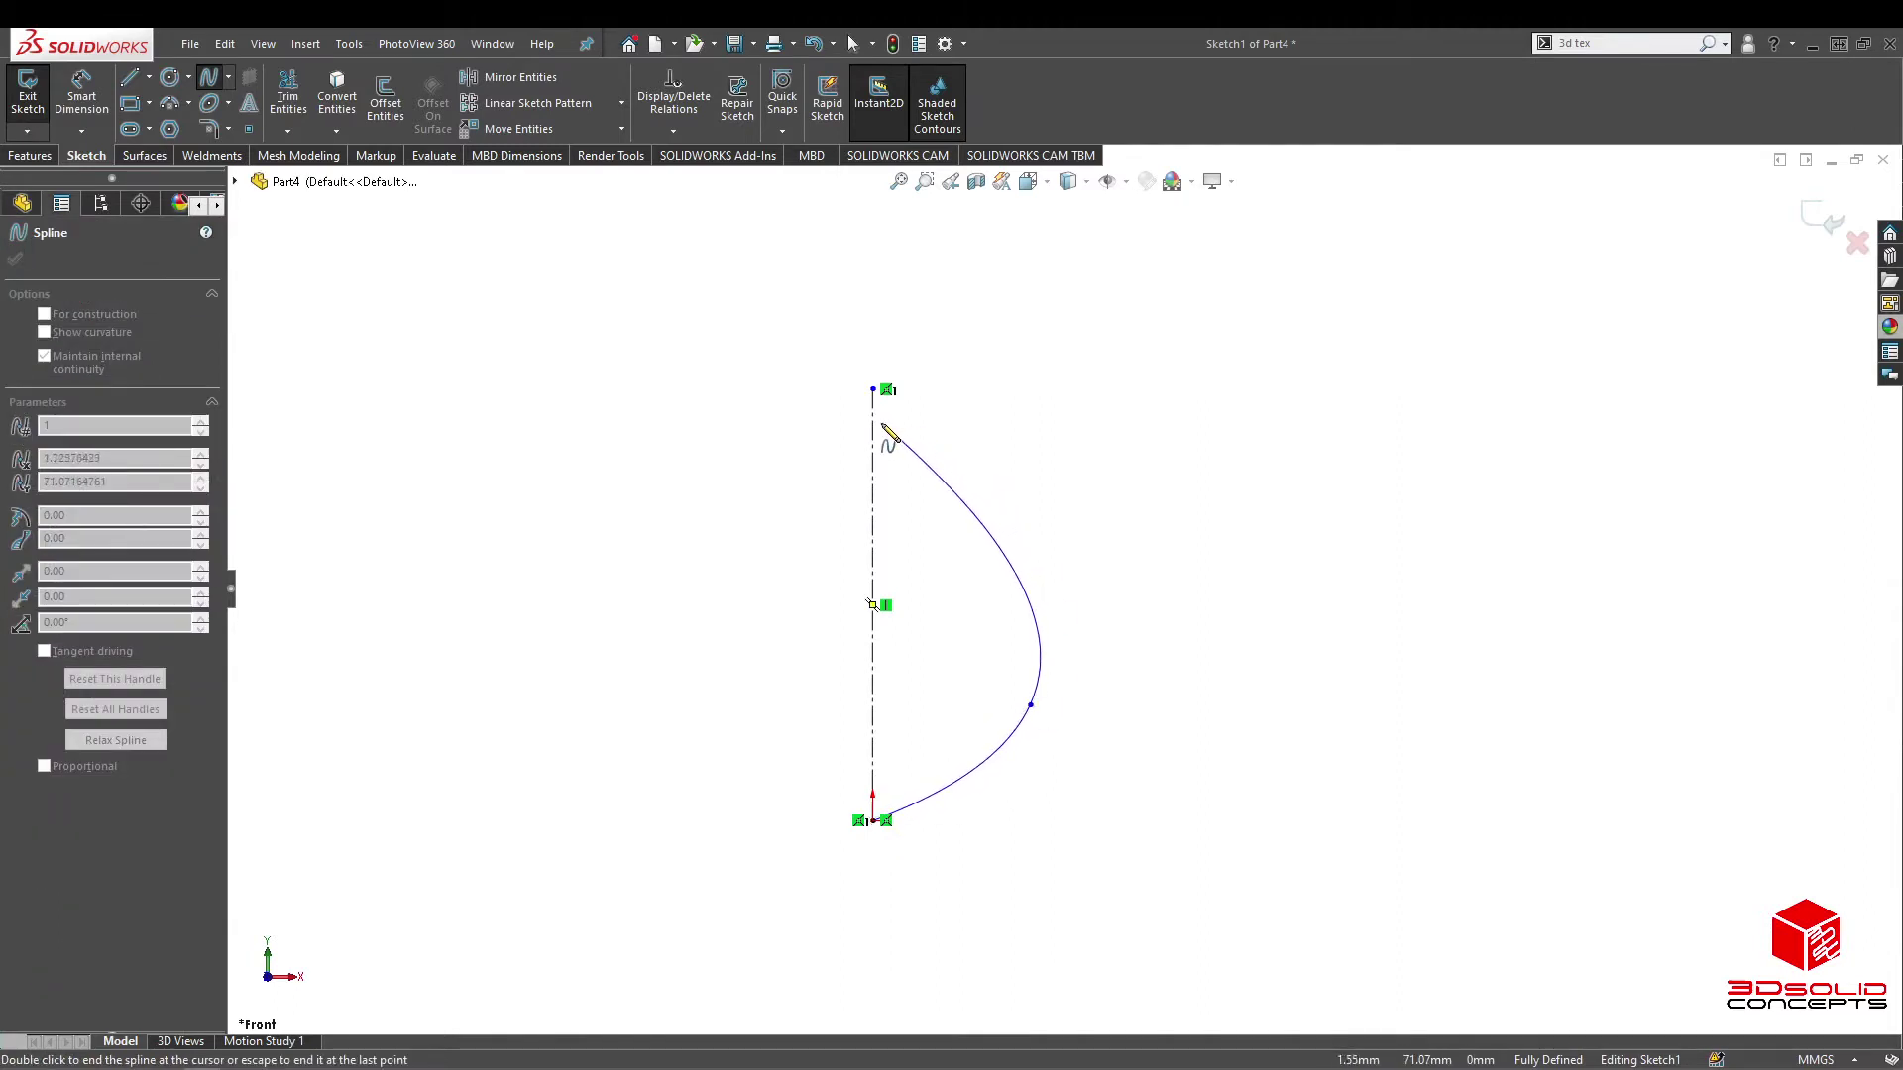
{"action": "double_click", "coordinate": [873, 424]}
{"action": "key", "text": "Escape"}
Step: Draw two horizontal centerlines extending leftward, one about 33 mm long from the spline's upper end and a slightly shorter one from the origin
{"action": "left_click", "coordinate": [148, 77]}
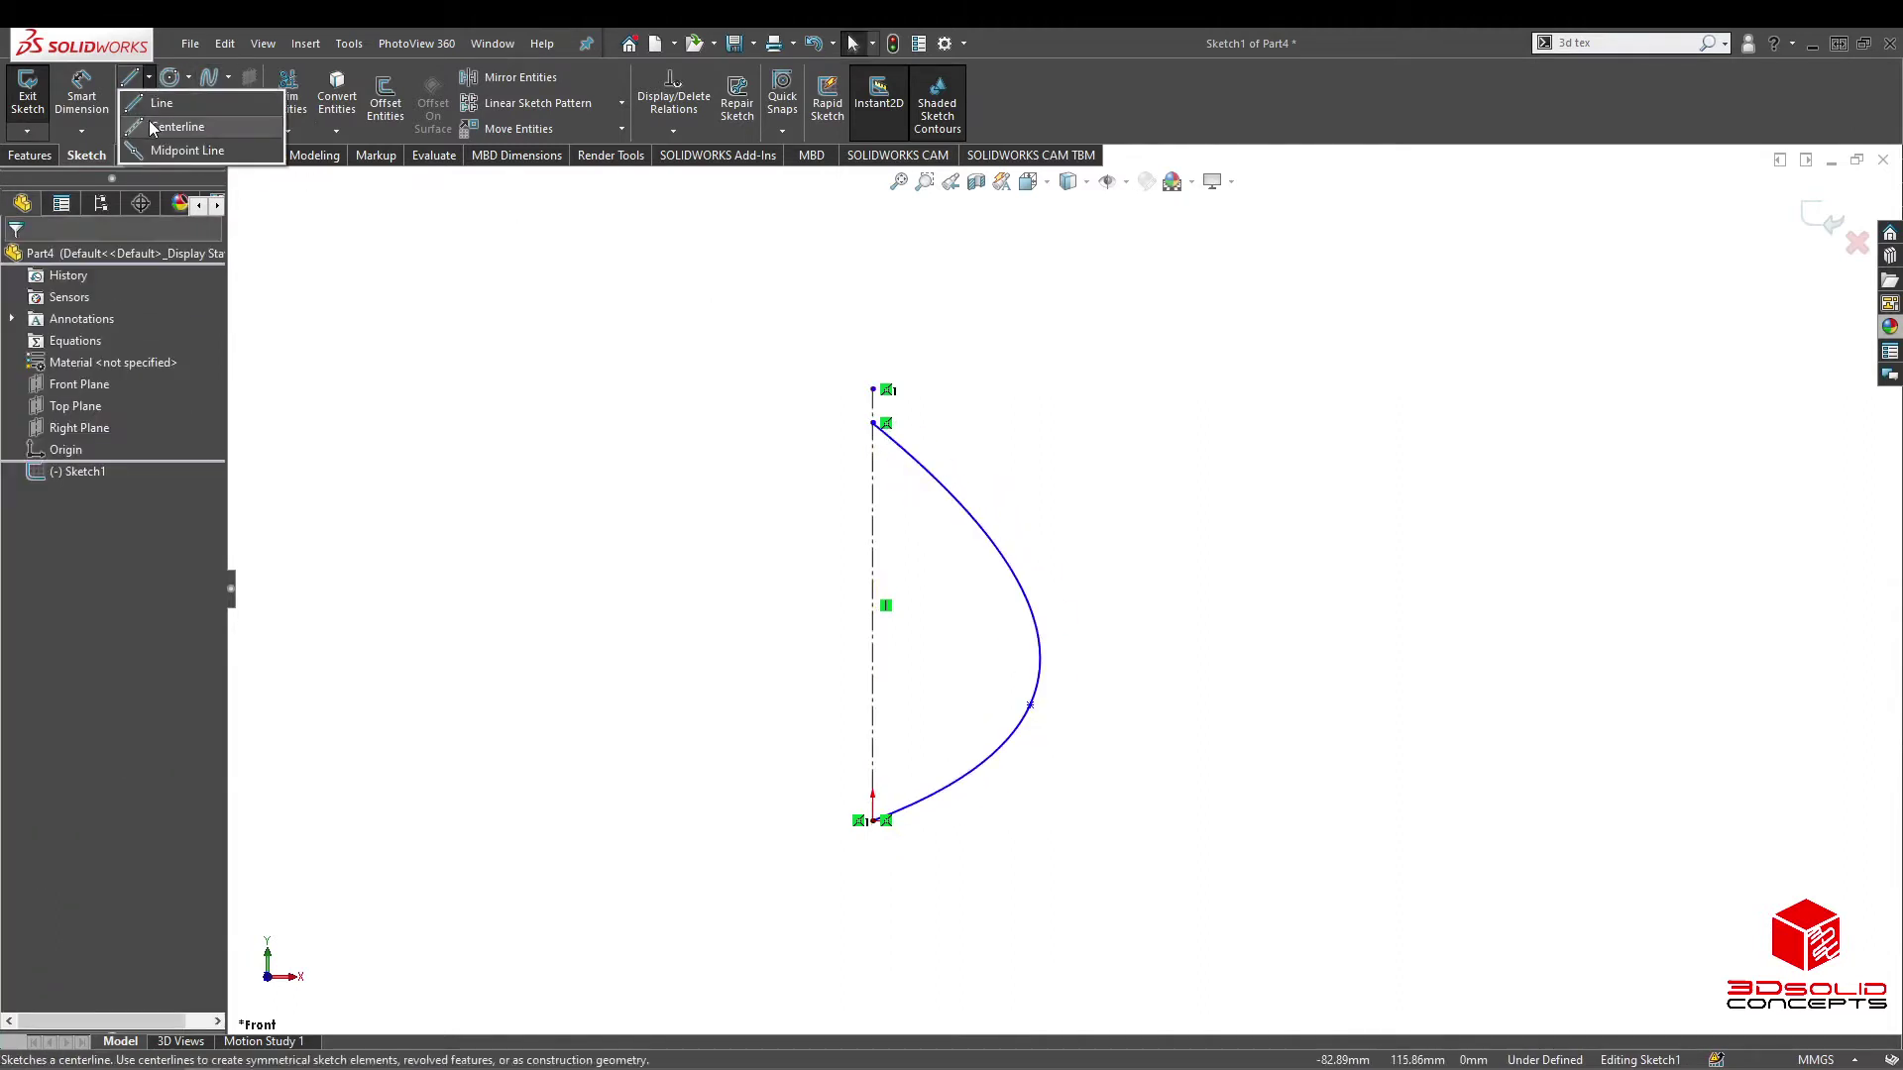
{"action": "left_click", "coordinate": [173, 144]}
{"action": "left_click", "coordinate": [874, 425]}
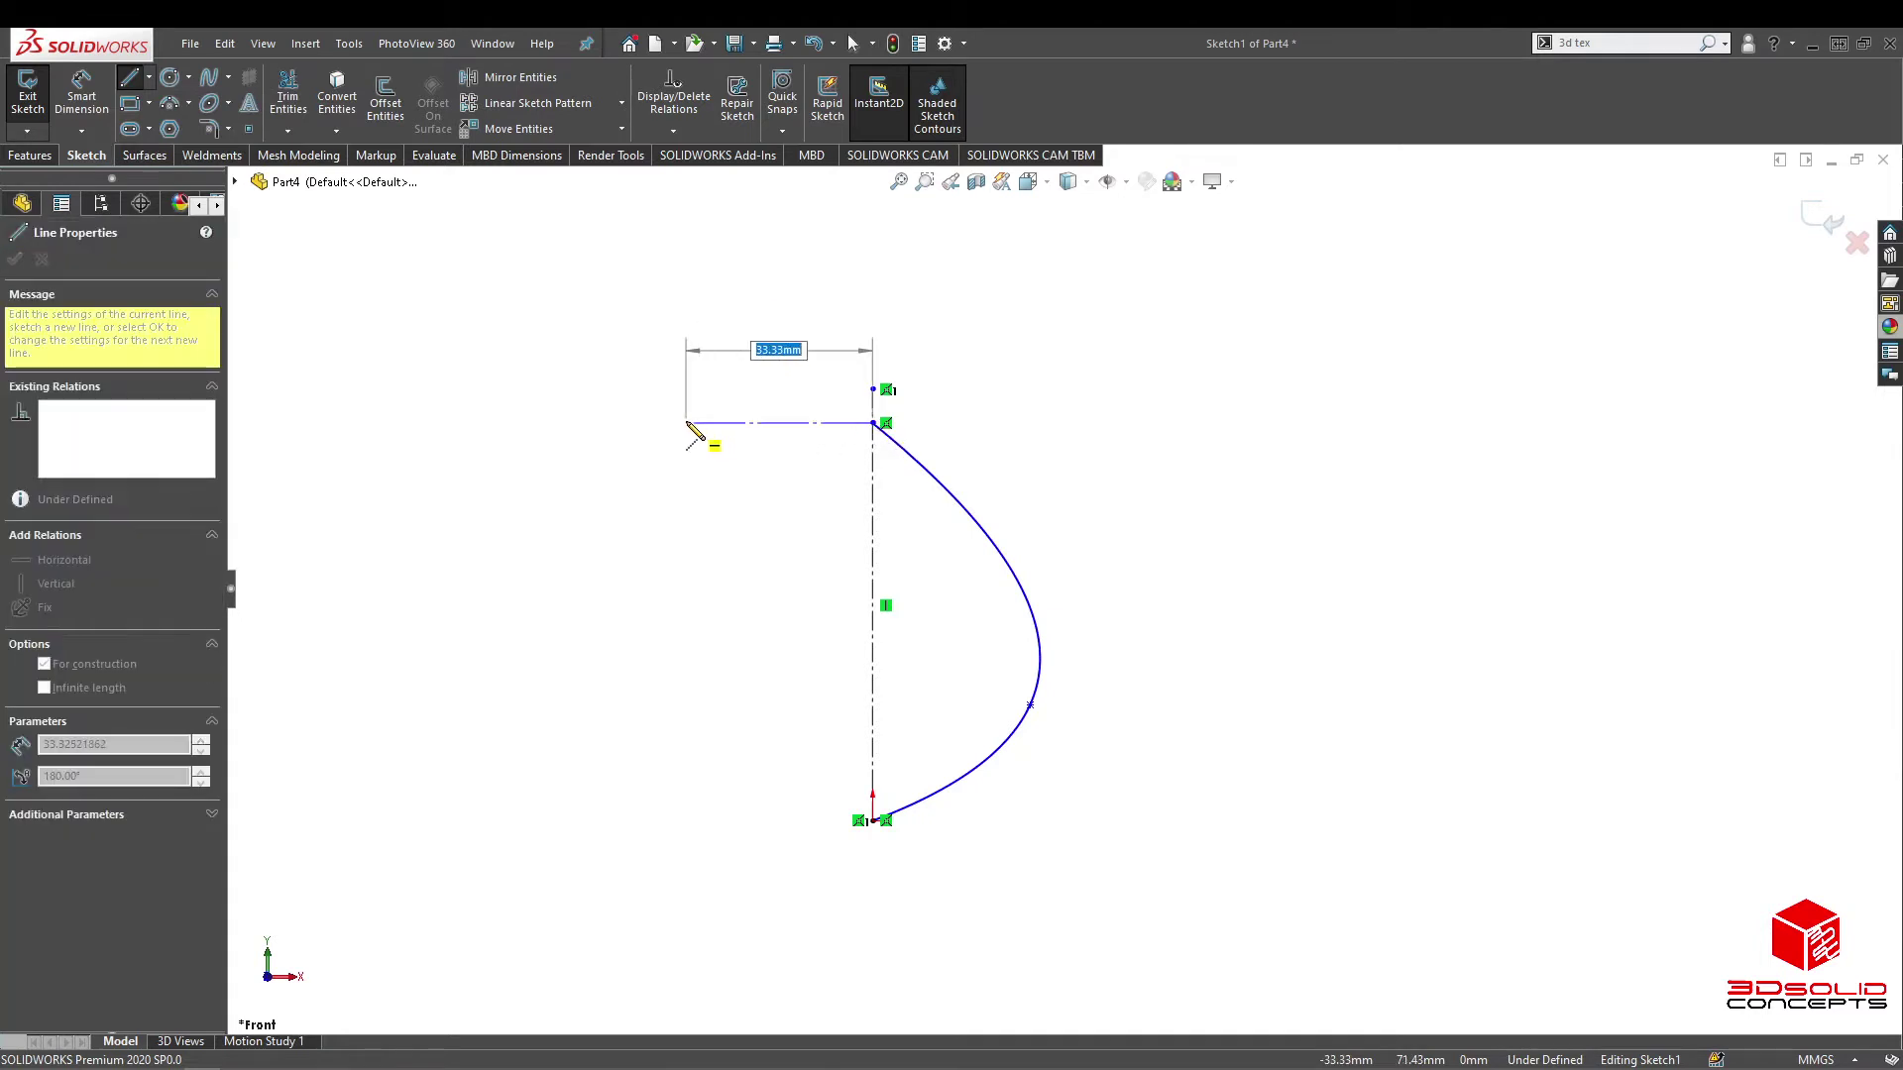
{"action": "left_click", "coordinate": [686, 423]}
{"action": "key", "text": "Escape"}
{"action": "left_click", "coordinate": [148, 78]}
{"action": "left_click", "coordinate": [167, 129]}
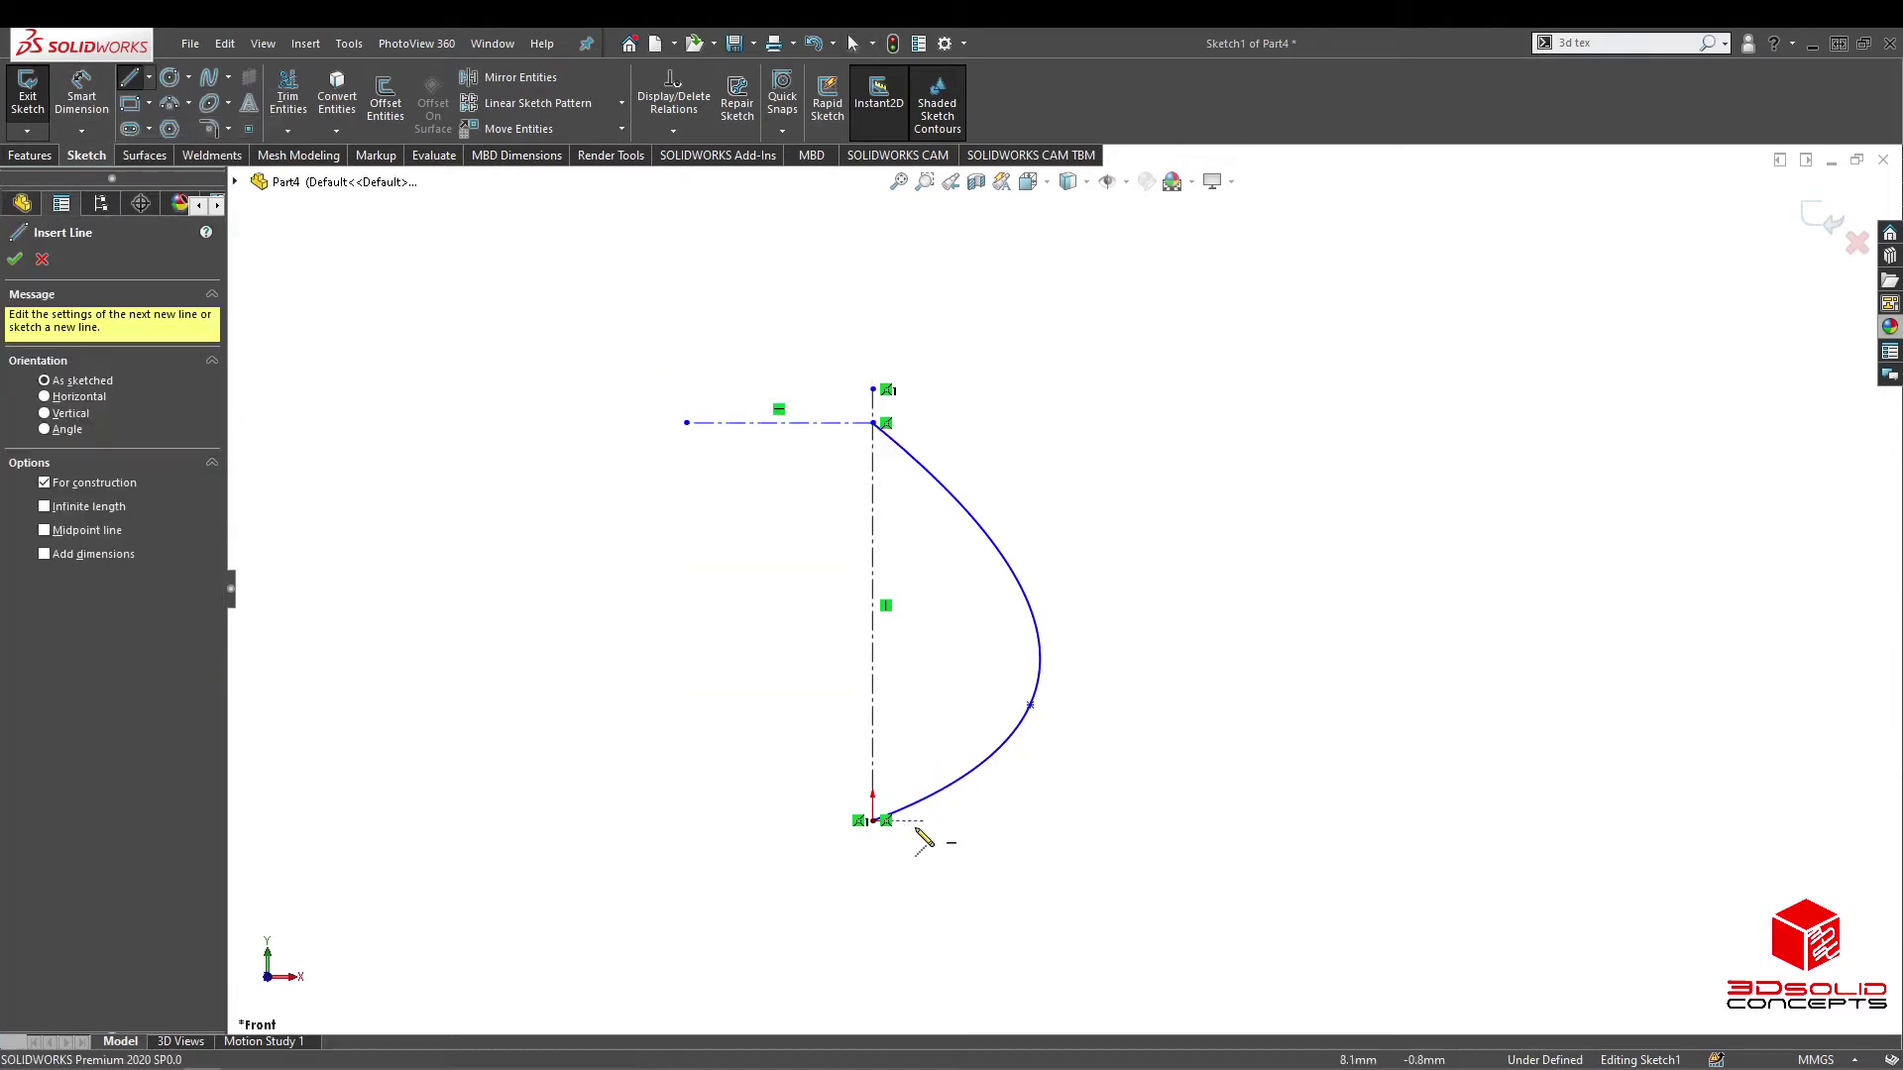
{"action": "left_click", "coordinate": [873, 821]}
{"action": "left_click", "coordinate": [698, 820]}
{"action": "key", "text": "Escape"}
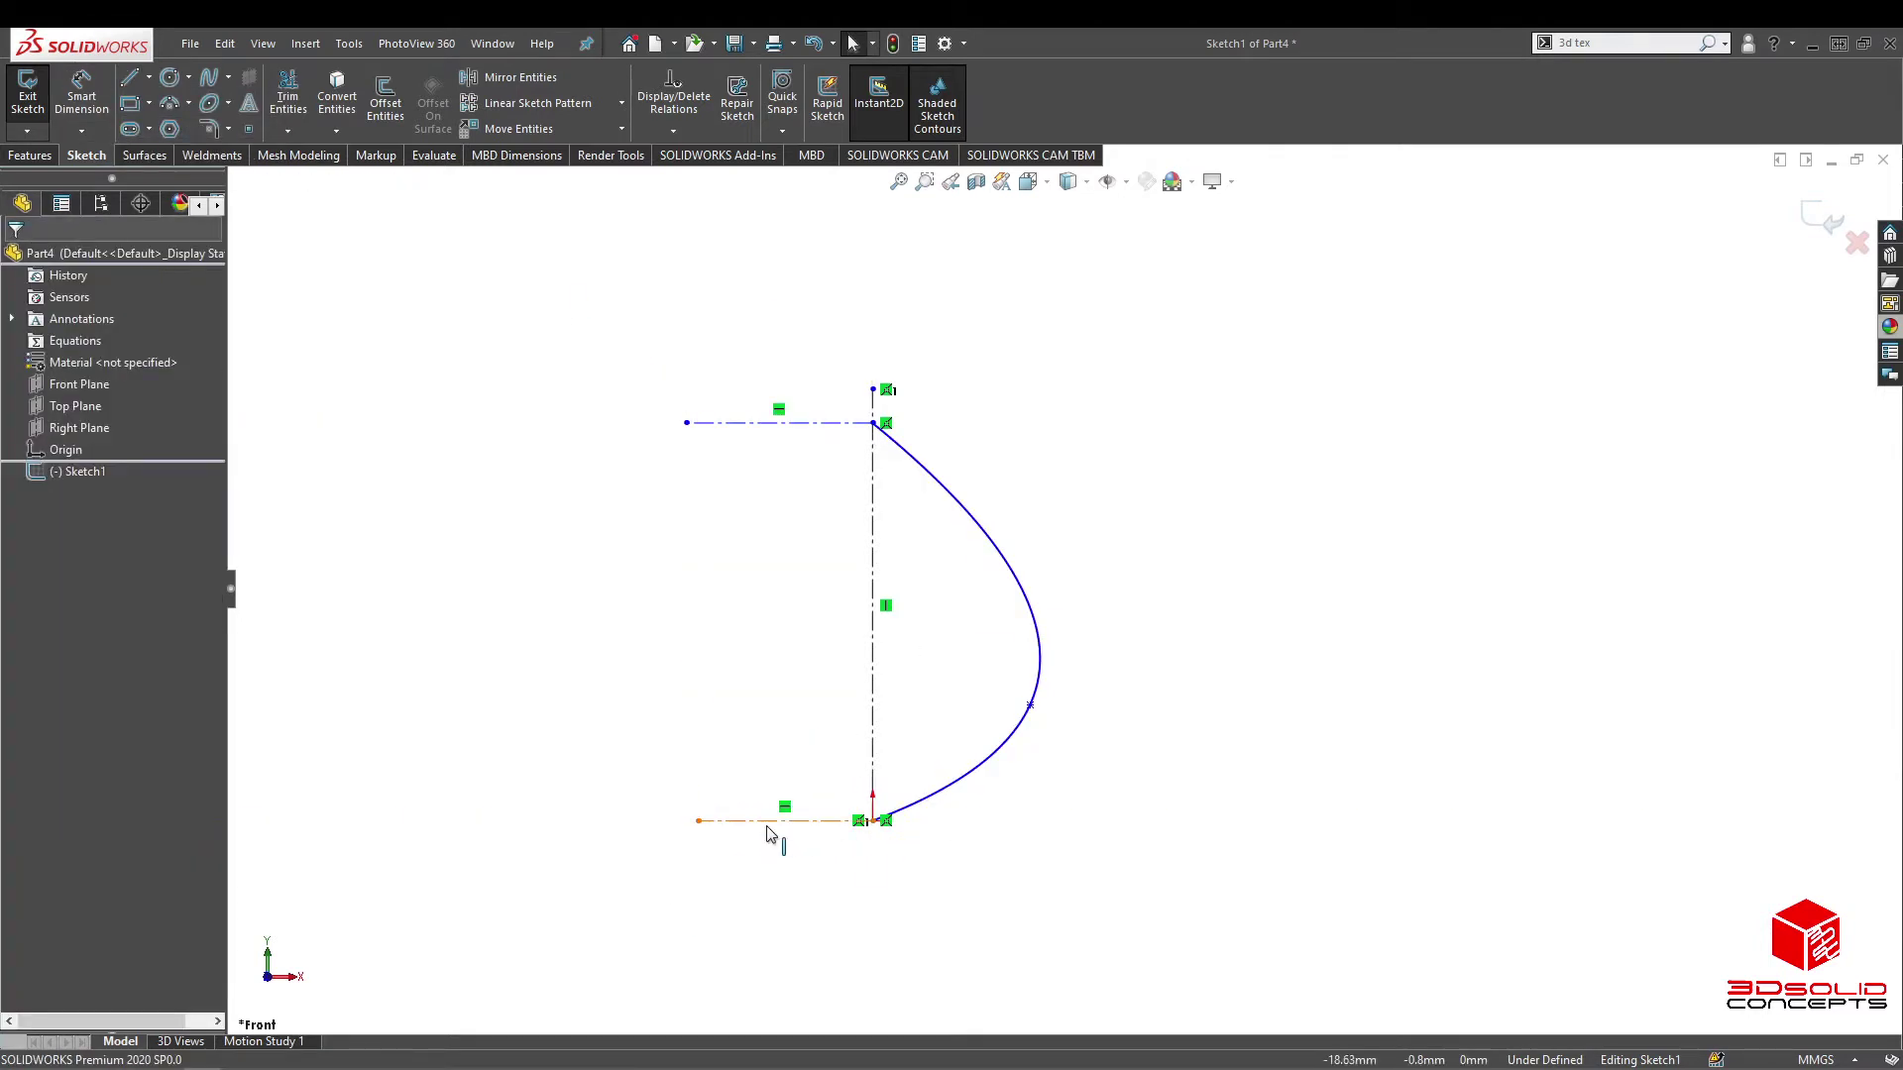
Step: Make the spline tangent to the lower and upper horizontal centerlines
{"action": "left_click", "coordinate": [929, 804], "text": "ctrl"}
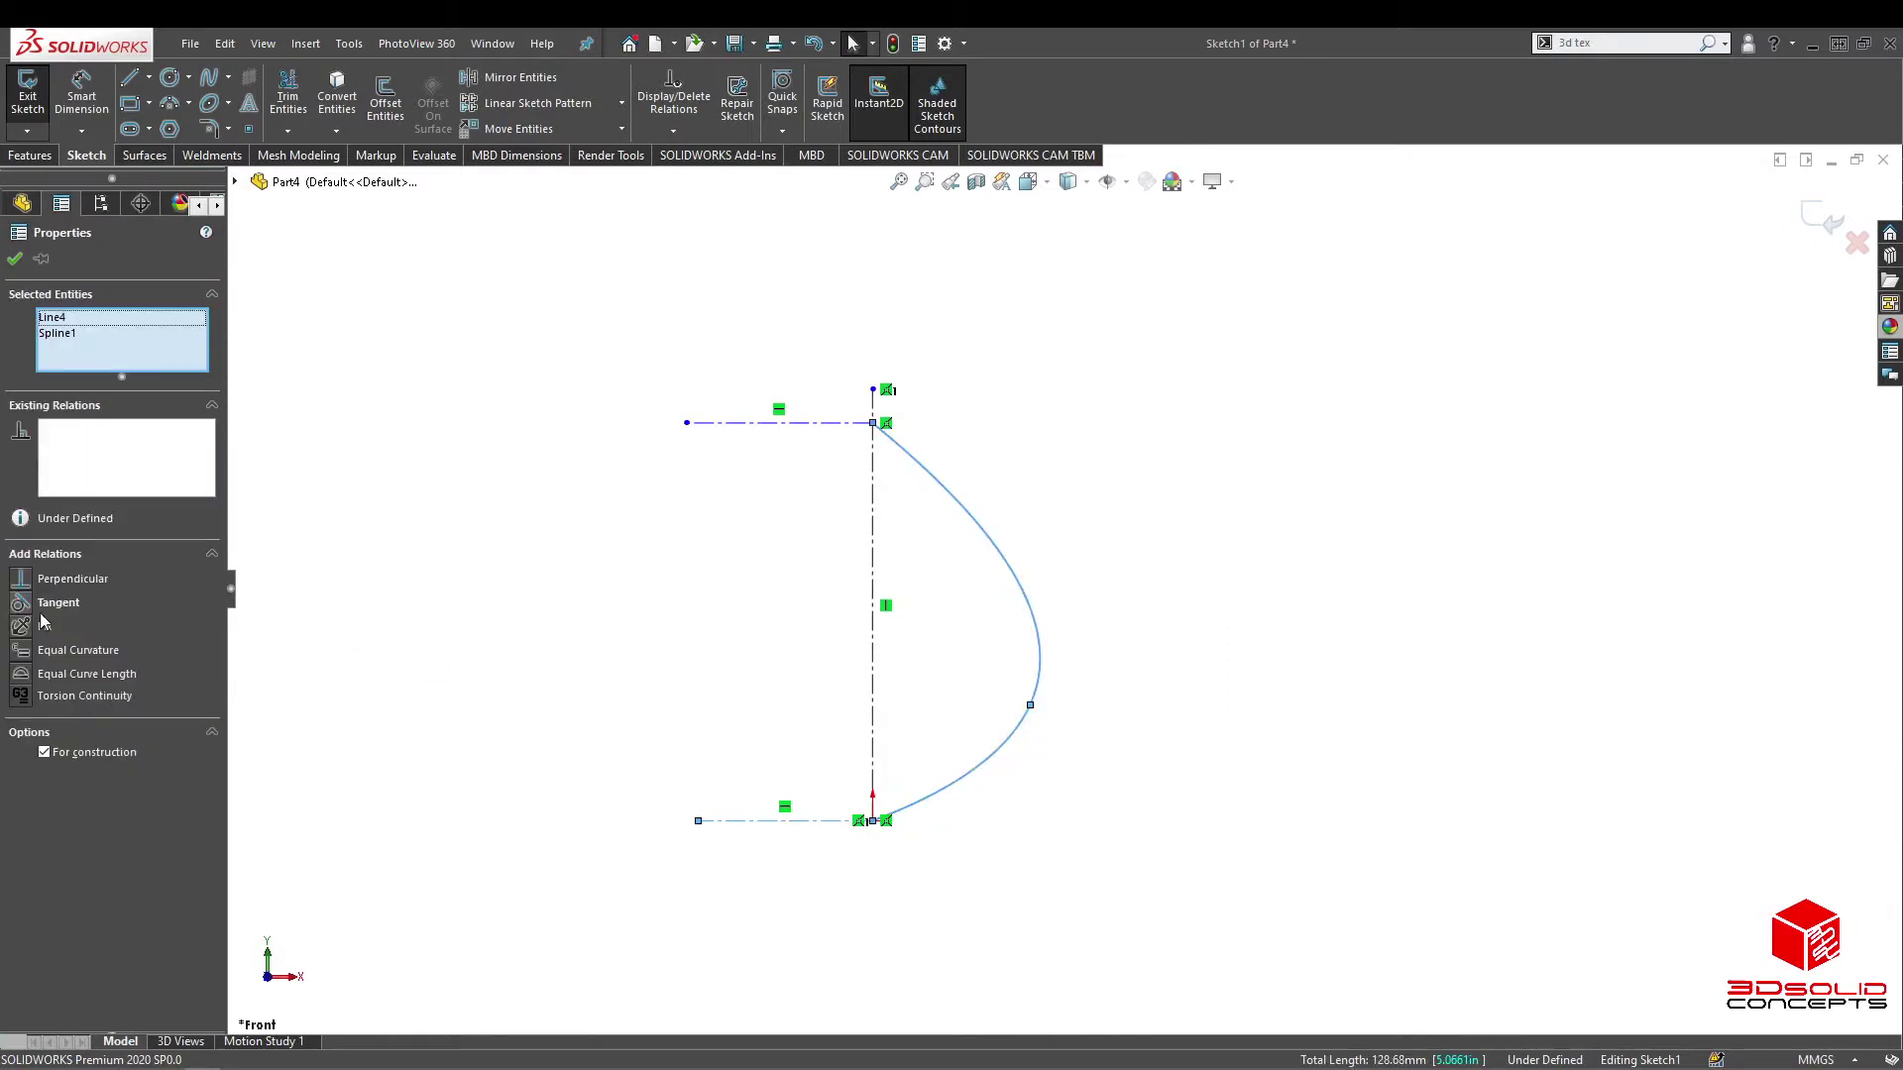
{"action": "left_click", "coordinate": [30, 604]}
{"action": "left_click", "coordinate": [959, 479]}
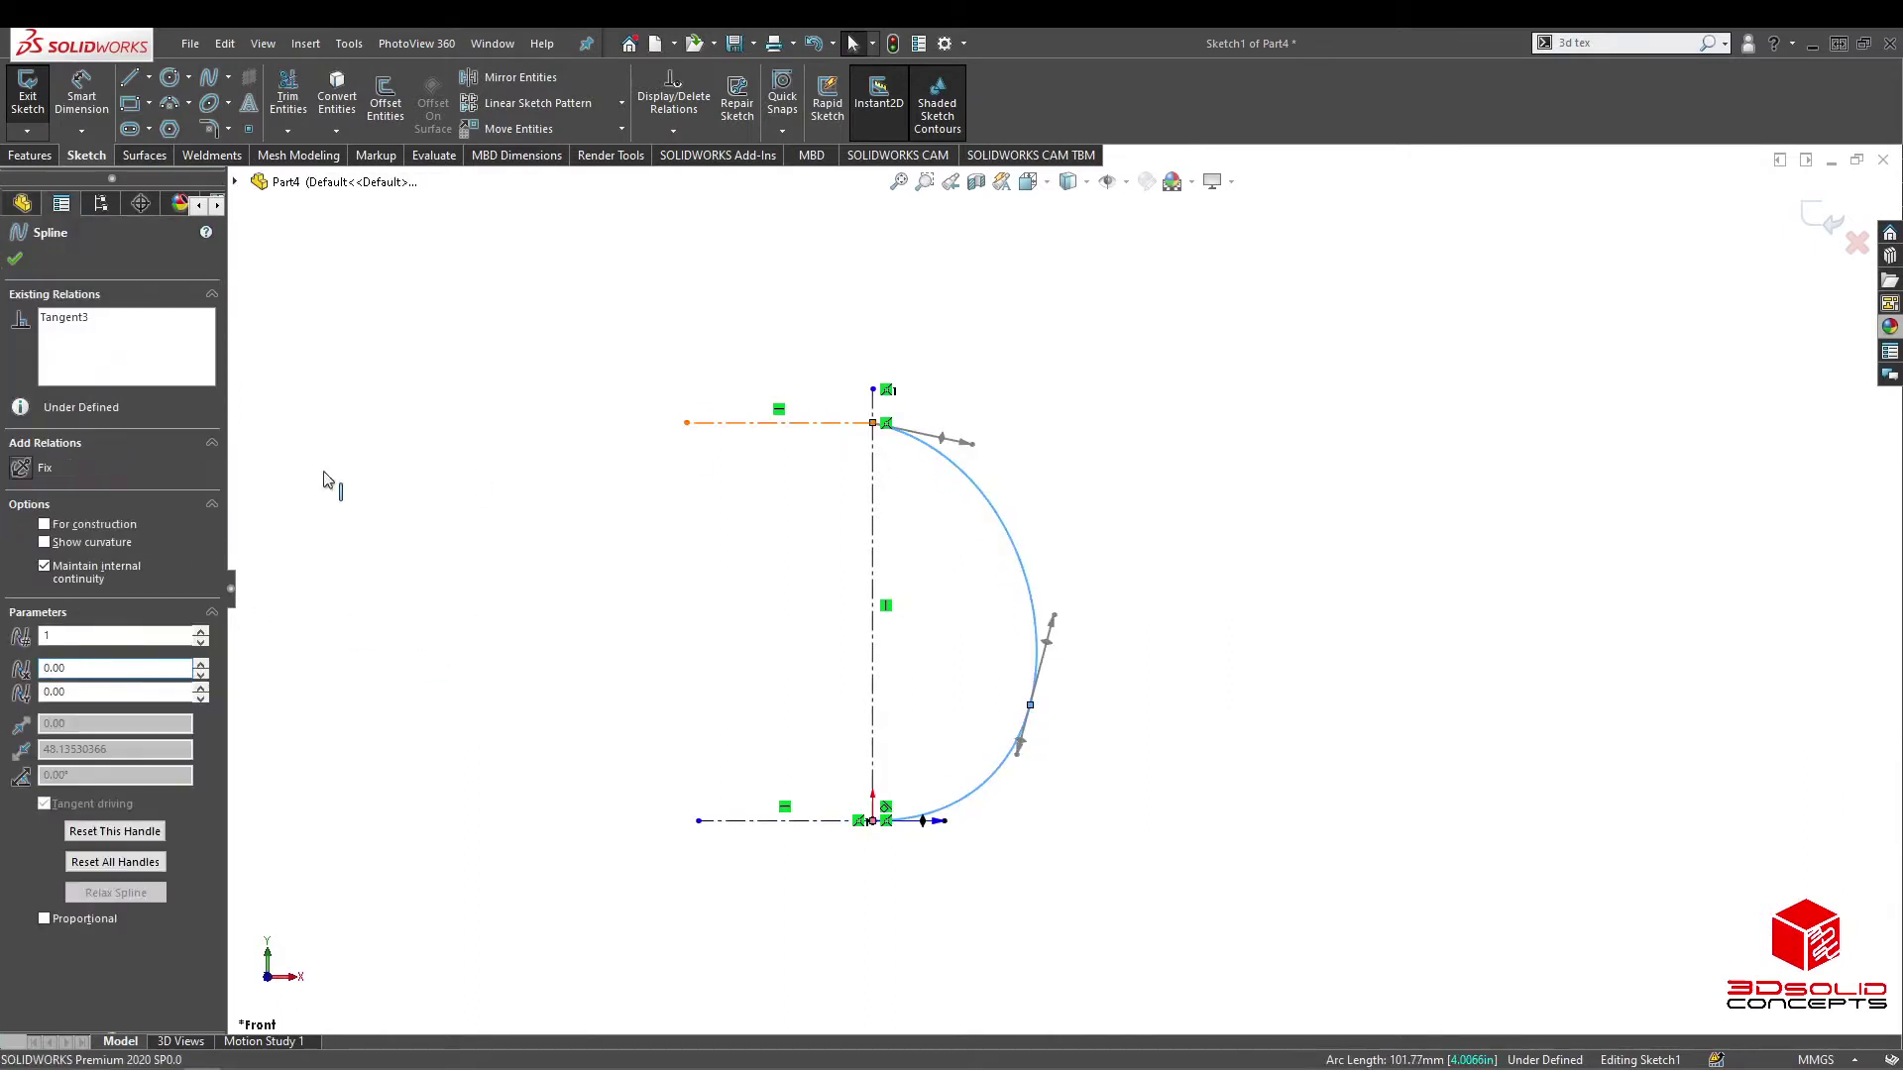
{"action": "left_click", "coordinate": [25, 604]}
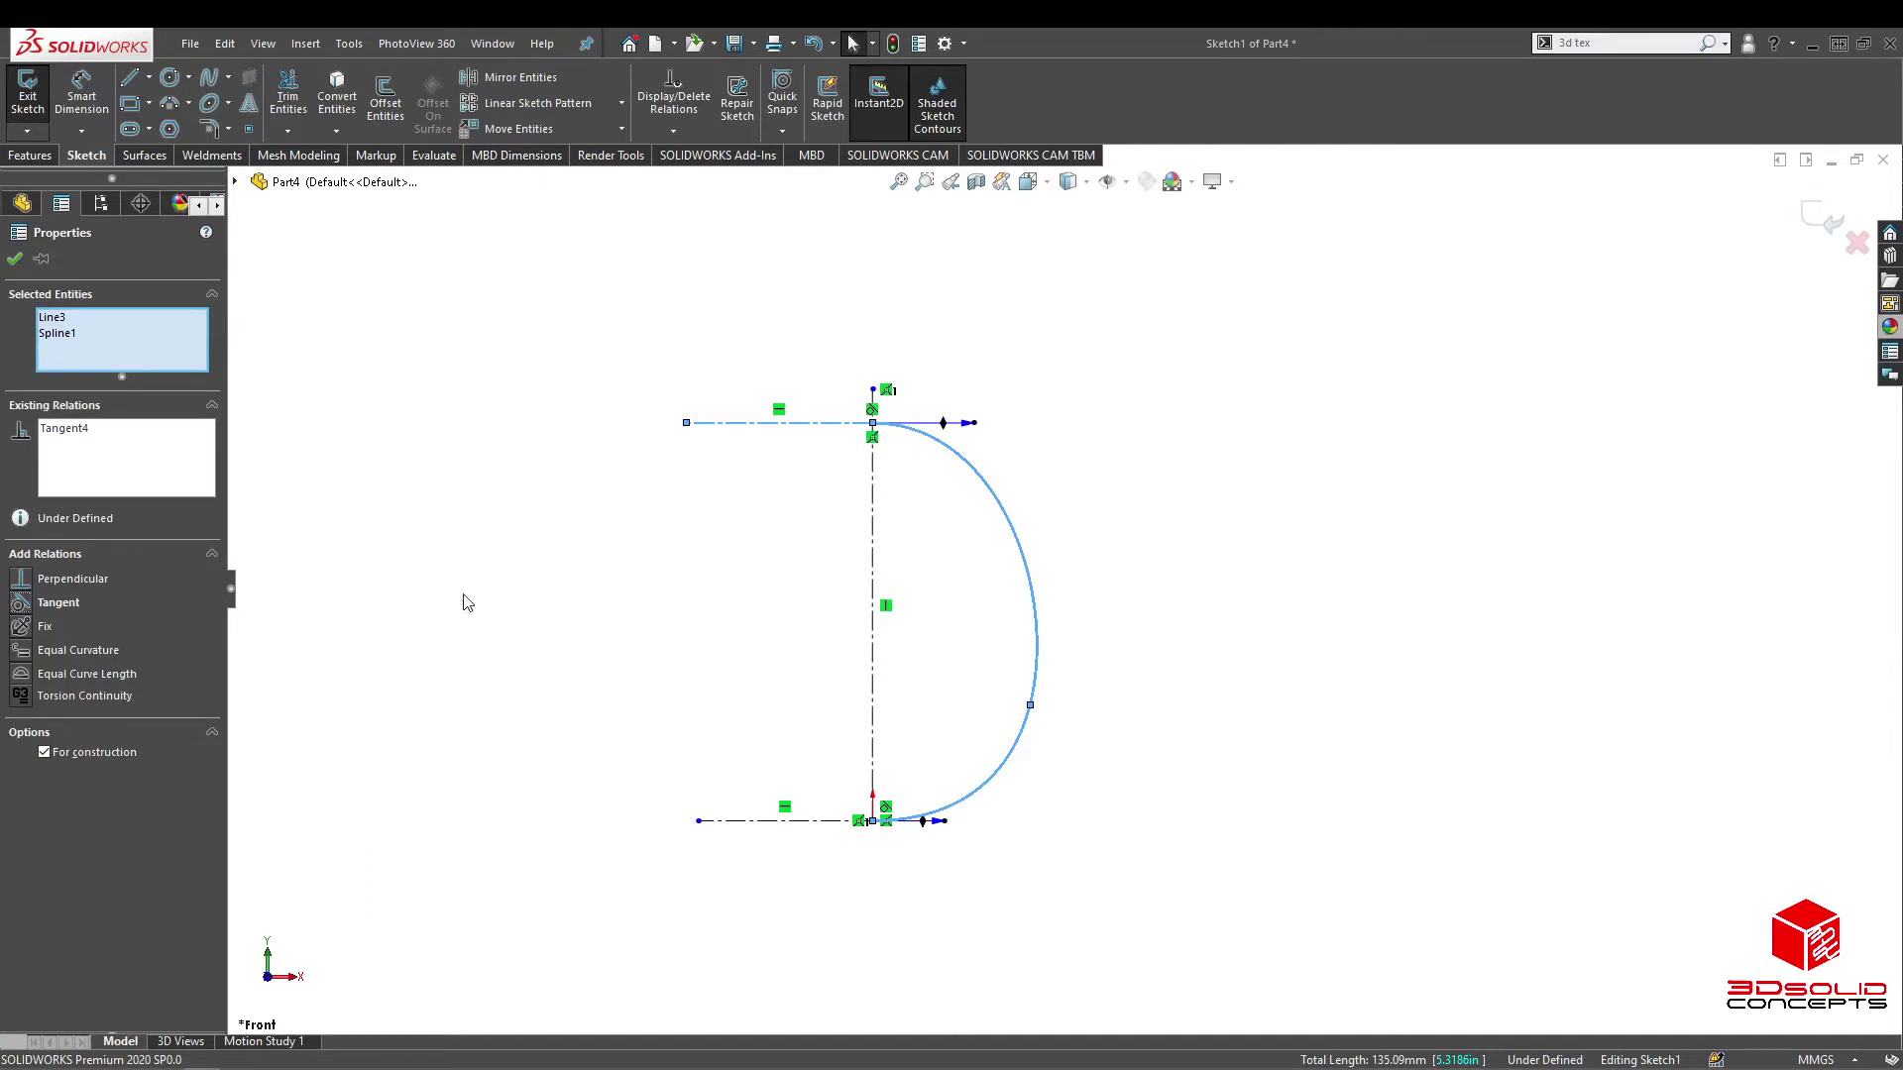
{"action": "left_click", "coordinate": [1120, 503]}
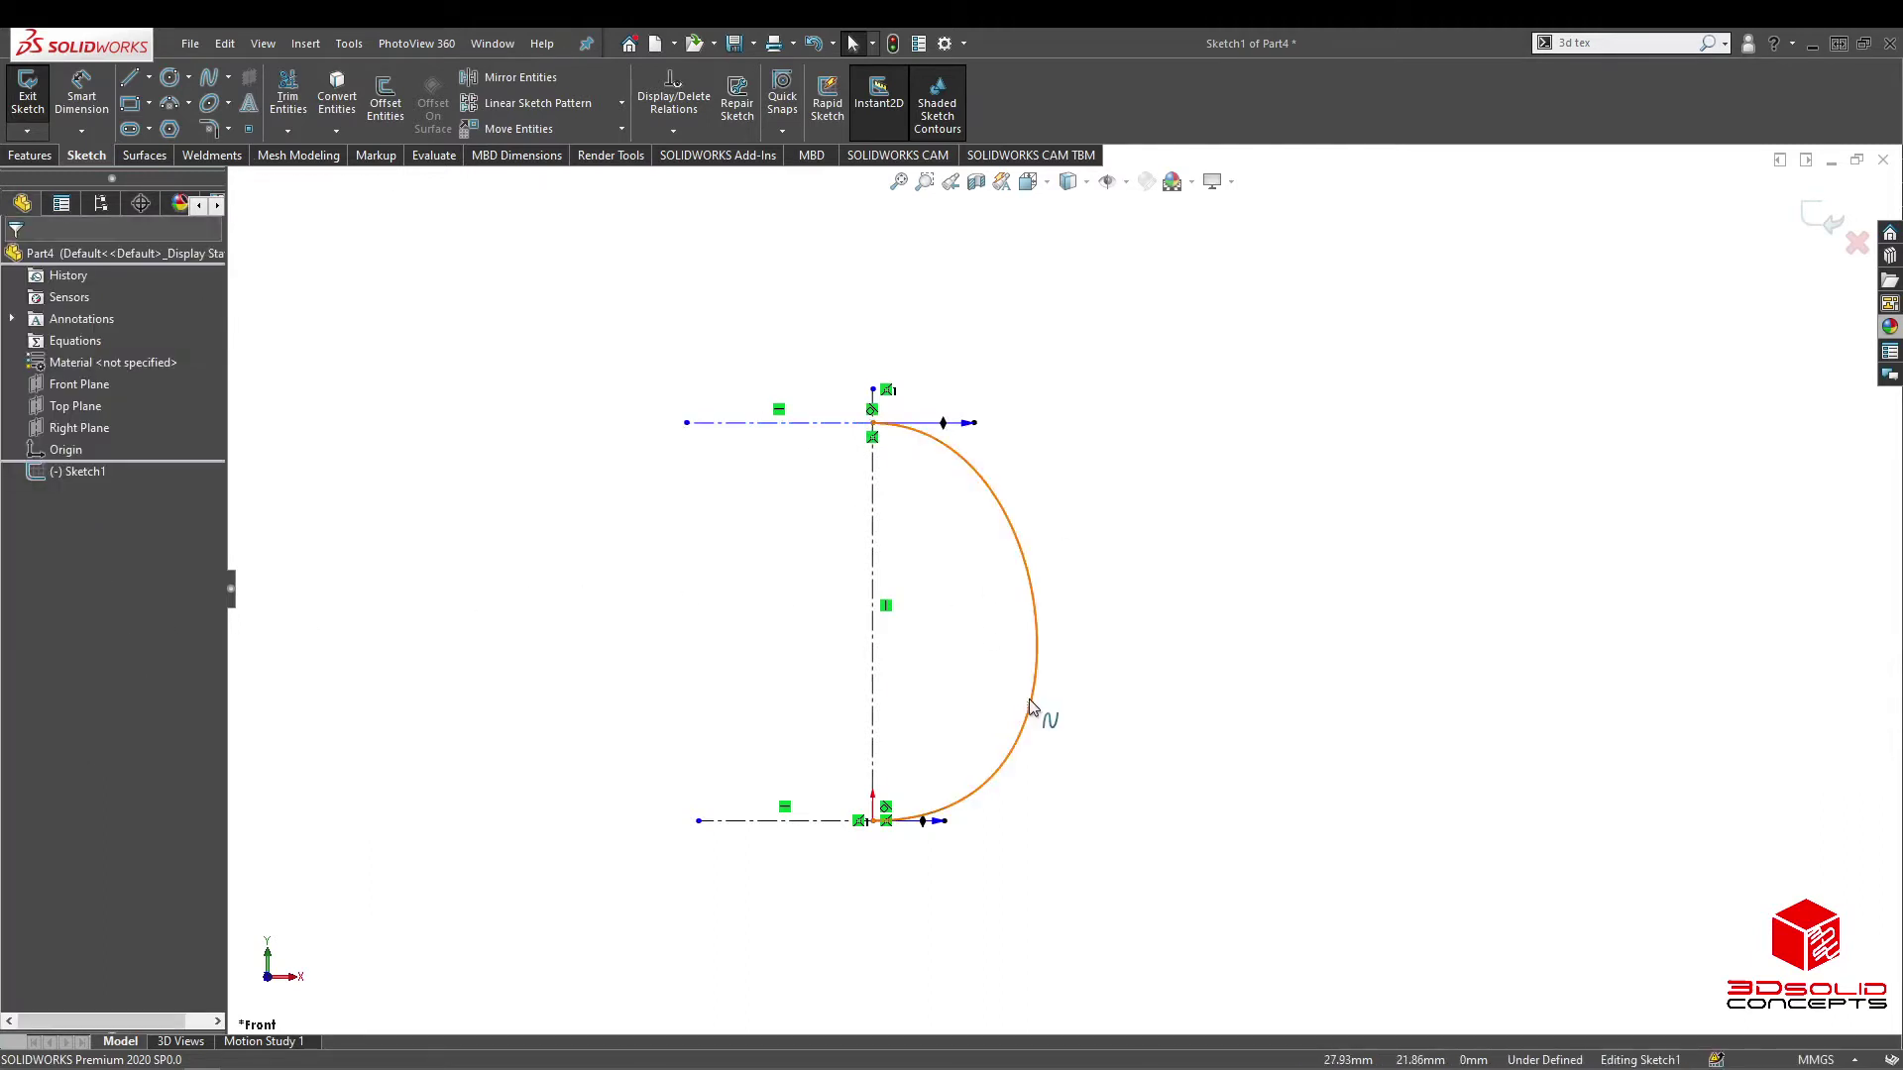
Step: Dimension the vertical distance between the two horizontal centerlines as 60 mm
{"action": "left_click", "coordinate": [82, 97]}
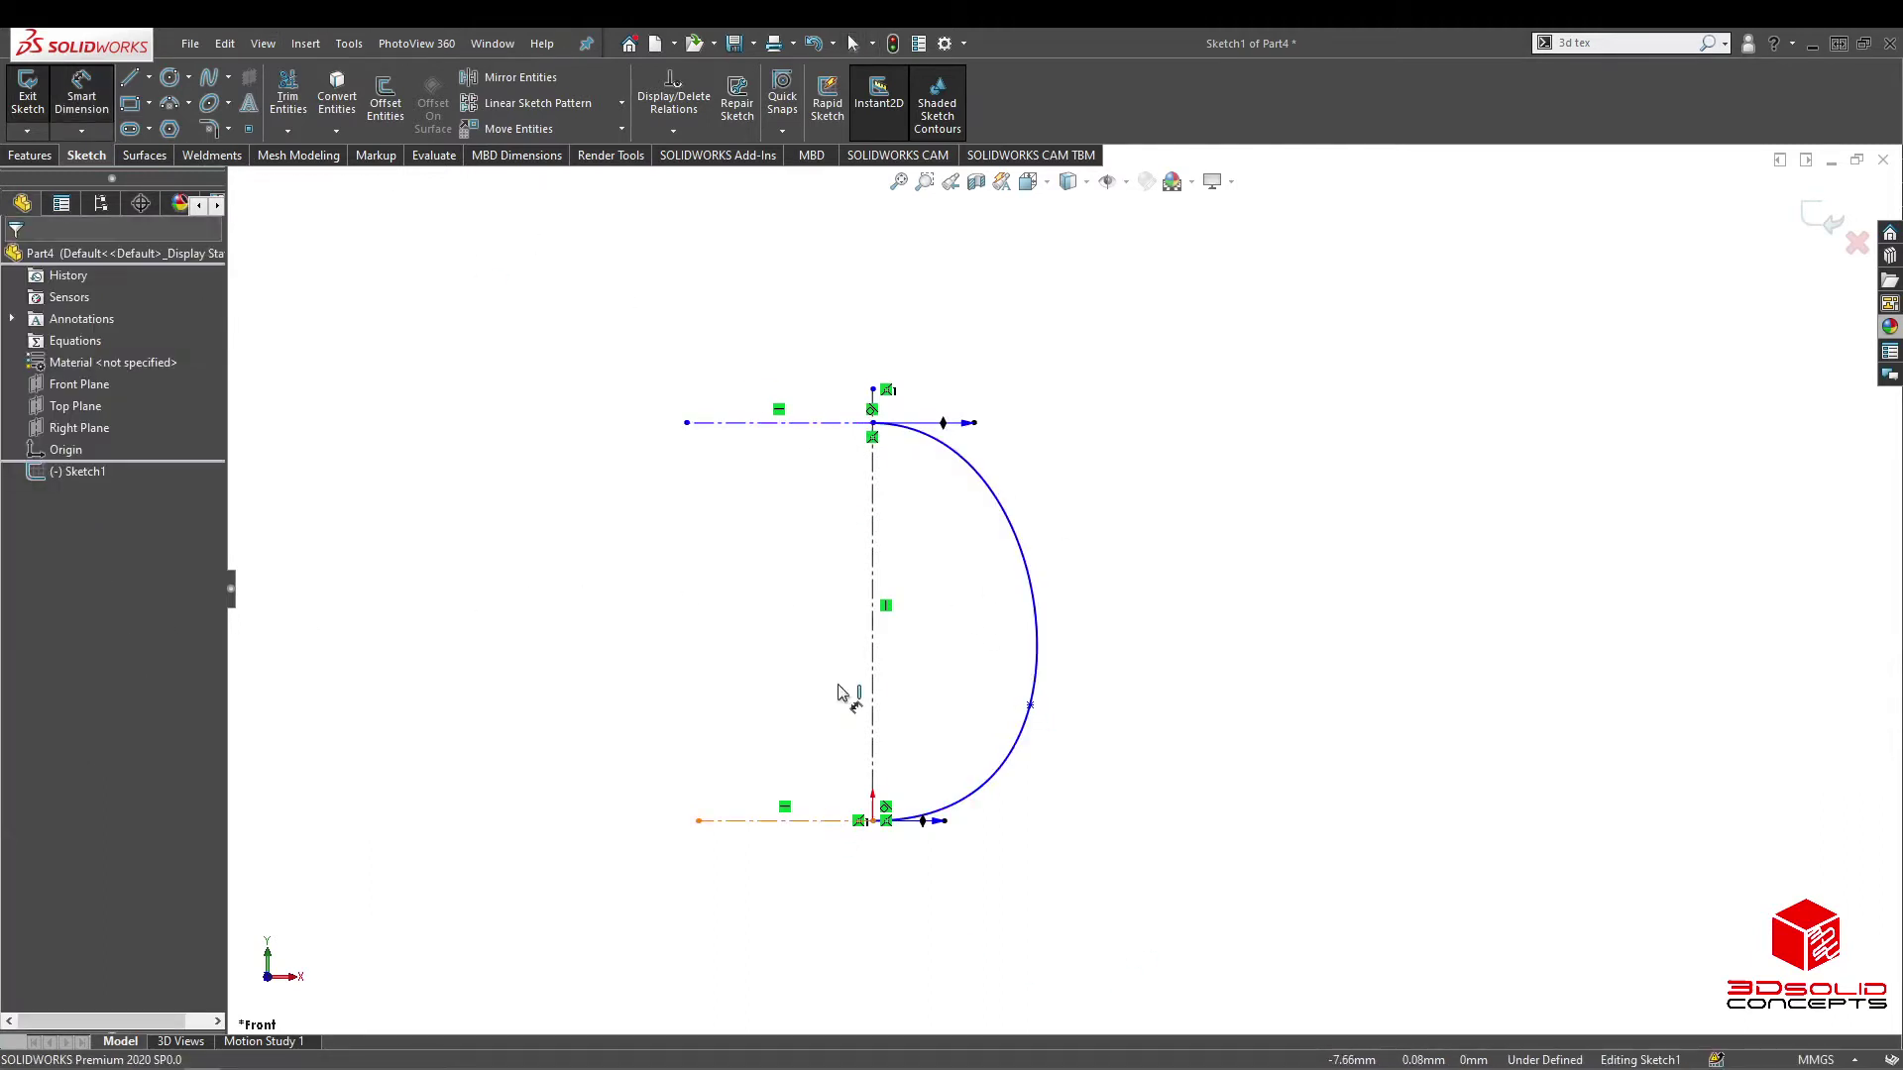
{"action": "left_click", "coordinate": [832, 813]}
{"action": "left_click", "coordinate": [783, 423]}
{"action": "left_click", "coordinate": [761, 550]}
{"action": "type", "text": "60"}
{"action": "key", "text": "Return"}
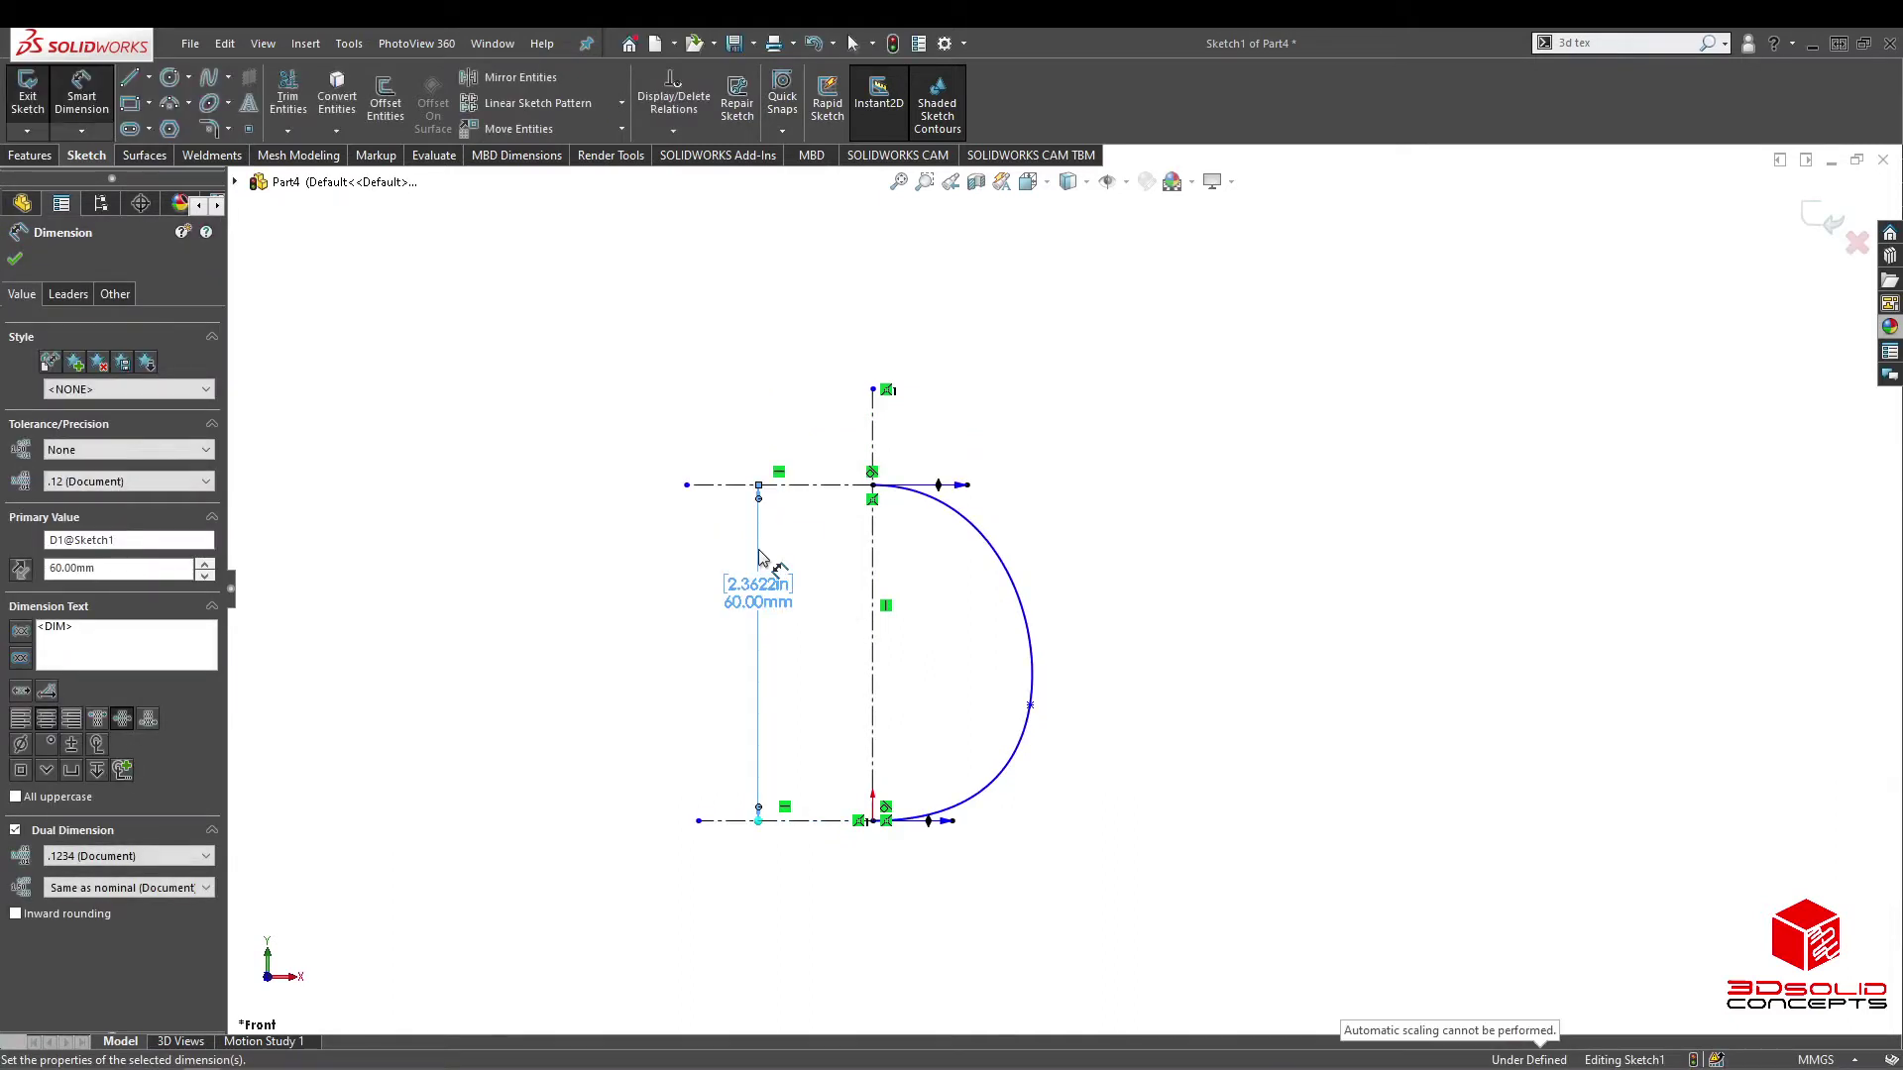
{"action": "key", "text": "Escape"}
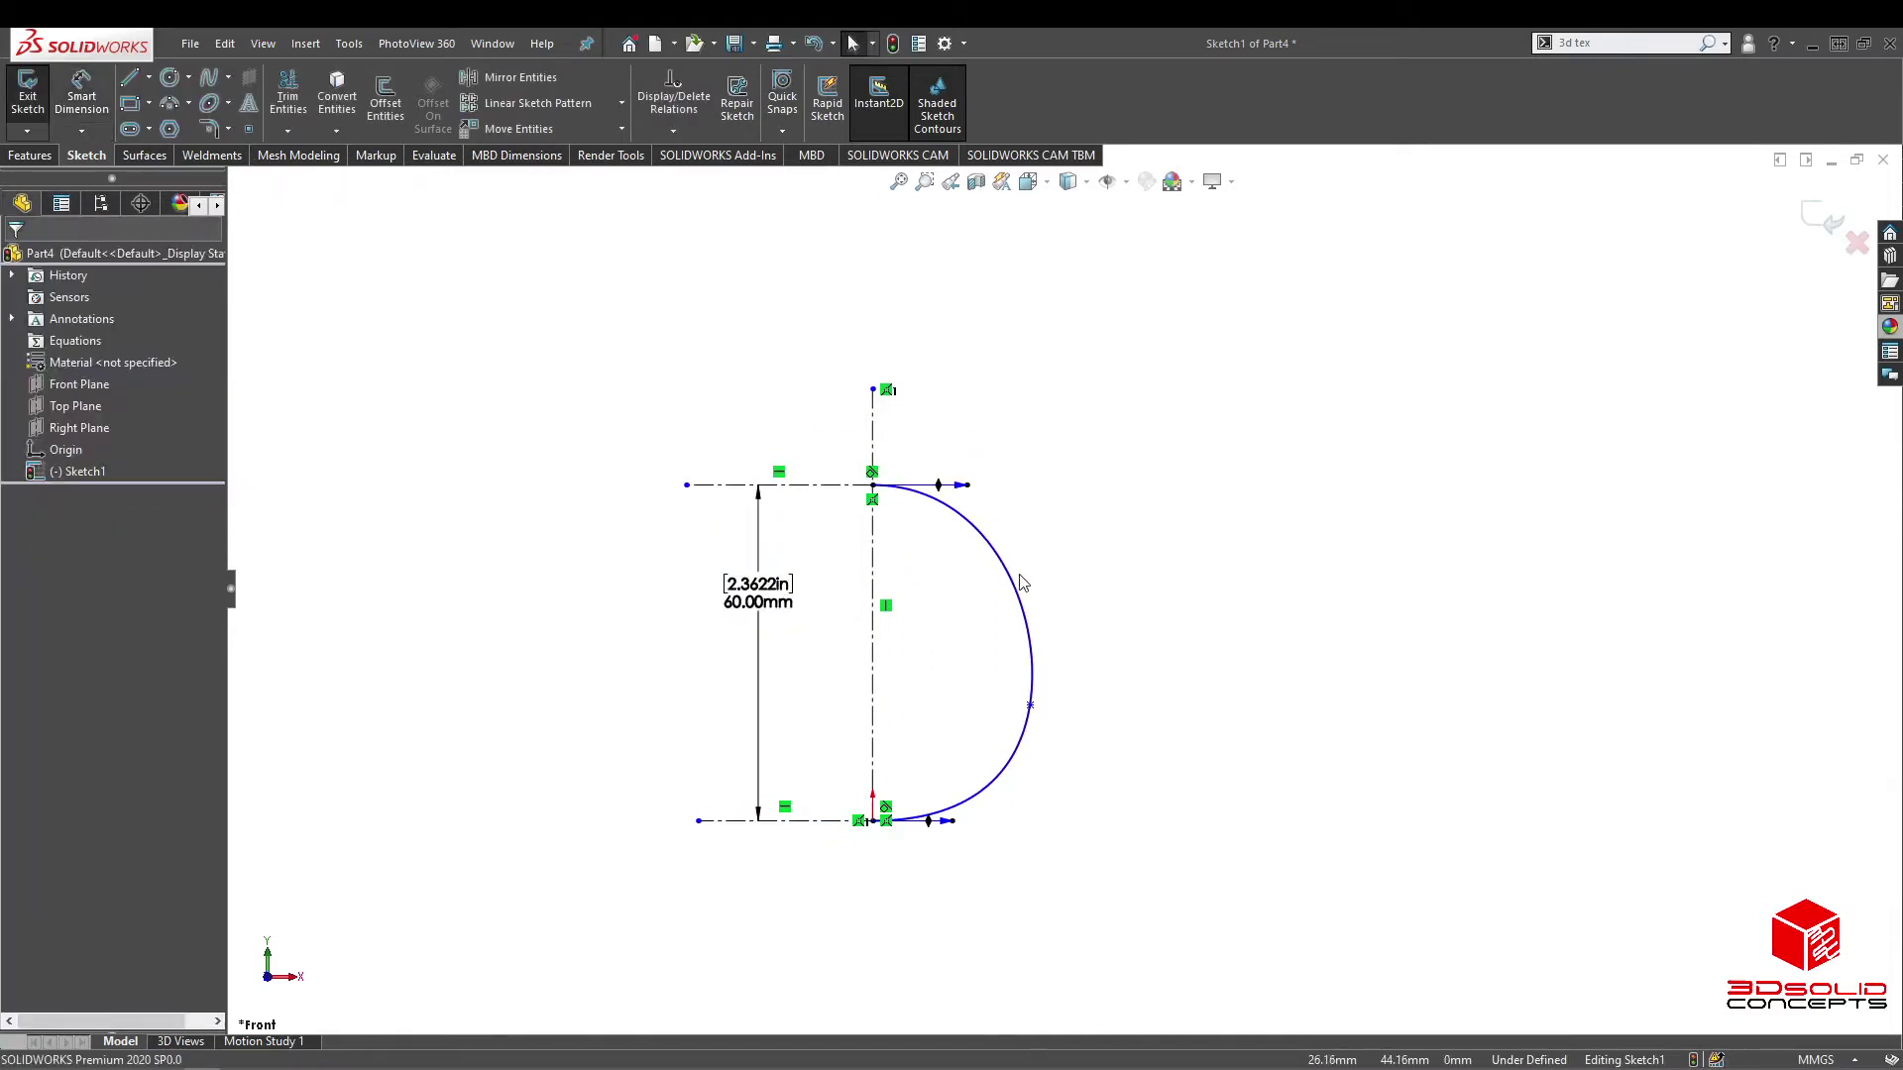
Step: Shape the spline into a half-egg by shortening its upper tangent handle, tilting the middle handle and moving the middle point about 22 mm from the axis
{"action": "scroll", "coordinate": [1034, 728], "scroll_direction": "down", "scroll_amount": 2}
{"action": "mouse_move", "coordinate": [1030, 720]}
{"action": "left_mouse_down"}
{"action": "mouse_move", "coordinate": [971, 715]}
{"action": "mouse_move", "coordinate": [1031, 714]}
{"action": "left_mouse_up"}
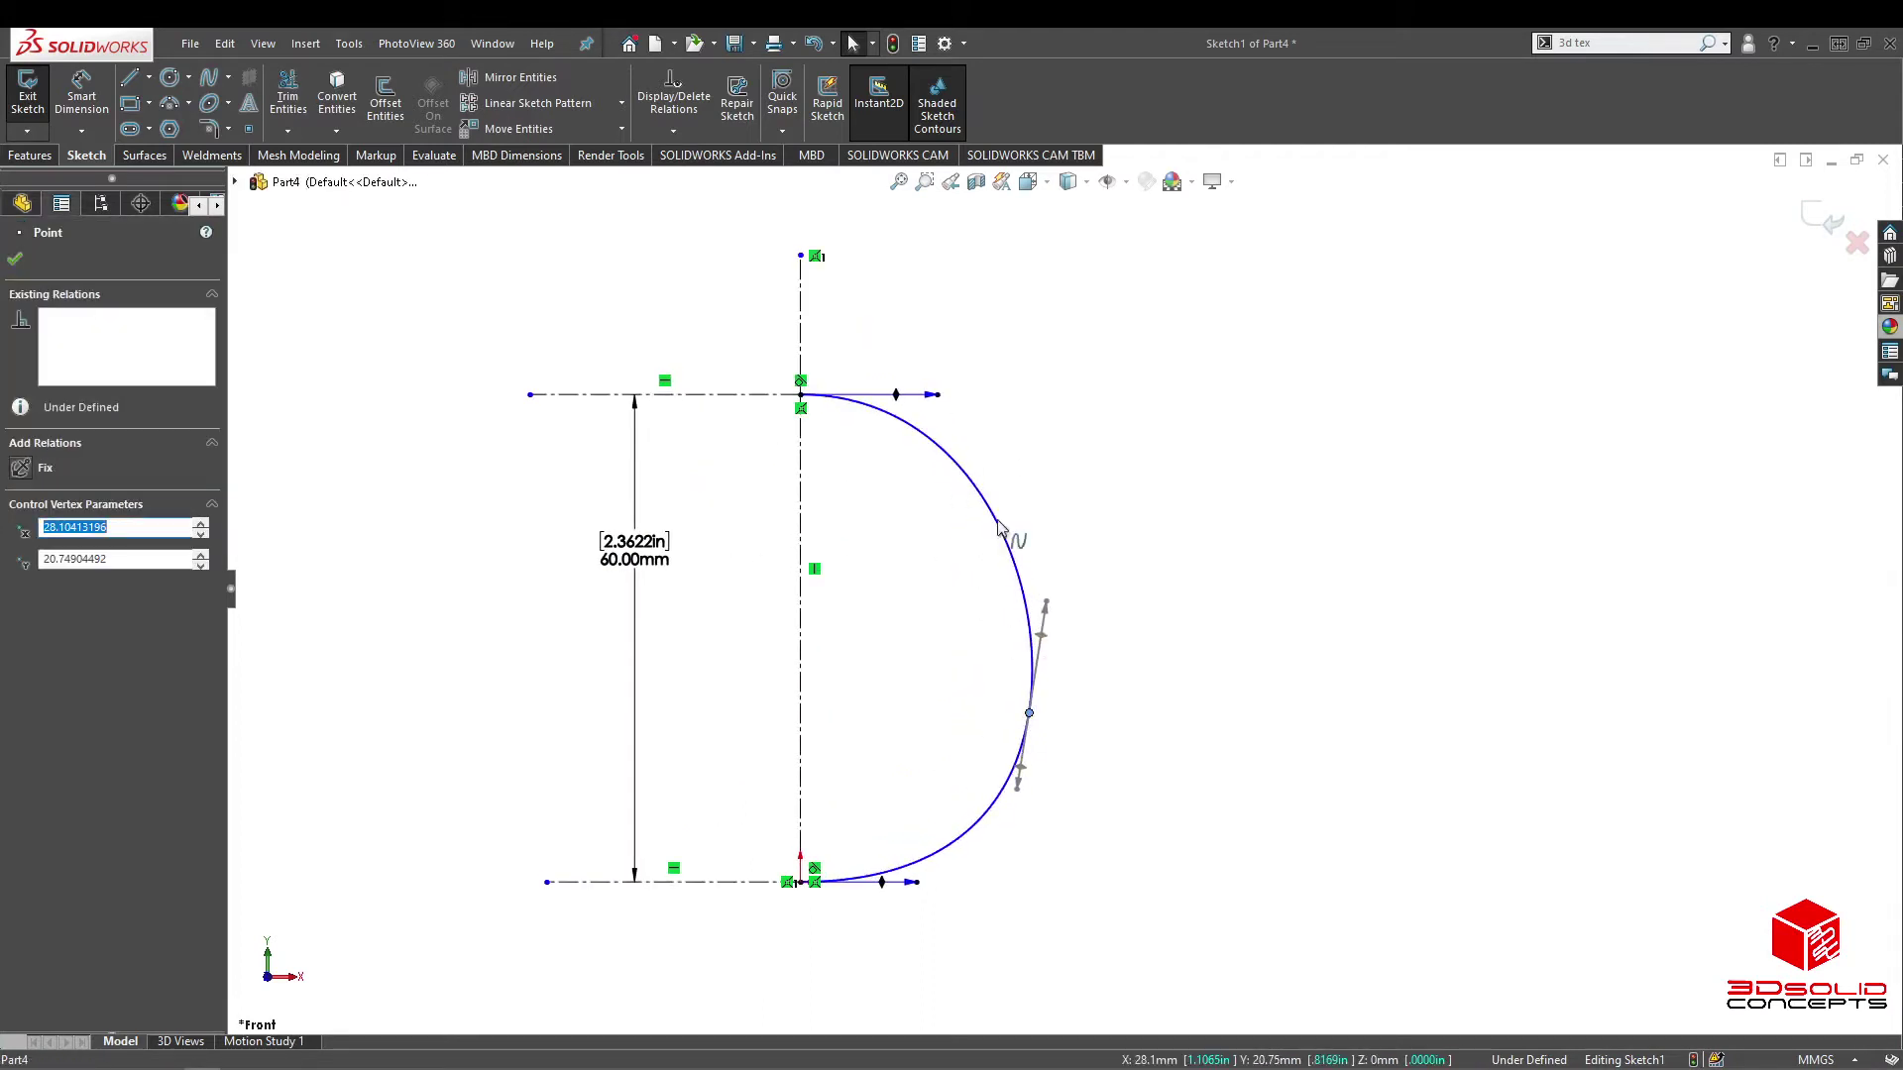
{"action": "left_click_drag", "start_coordinate": [937, 395], "coordinate": [871, 397]}
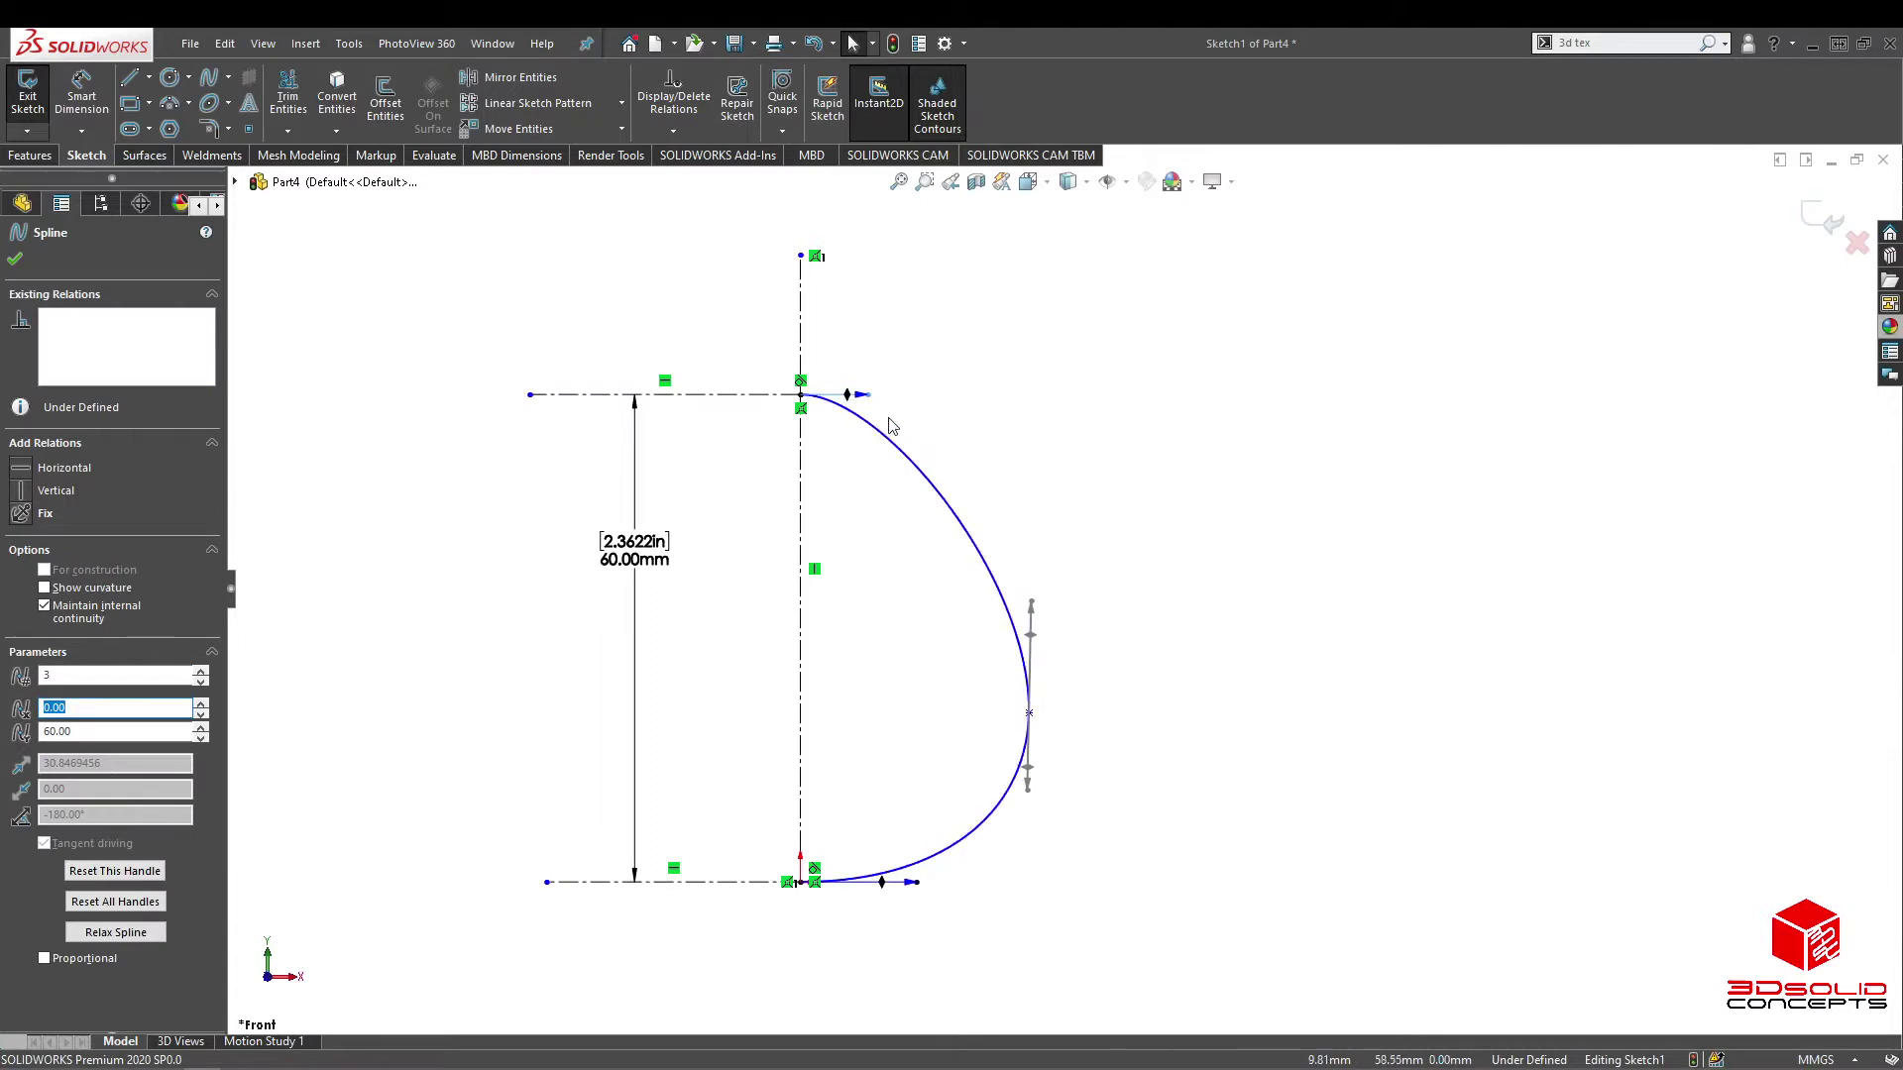
{"action": "left_click_drag", "start_coordinate": [1032, 603], "coordinate": [1019, 599]}
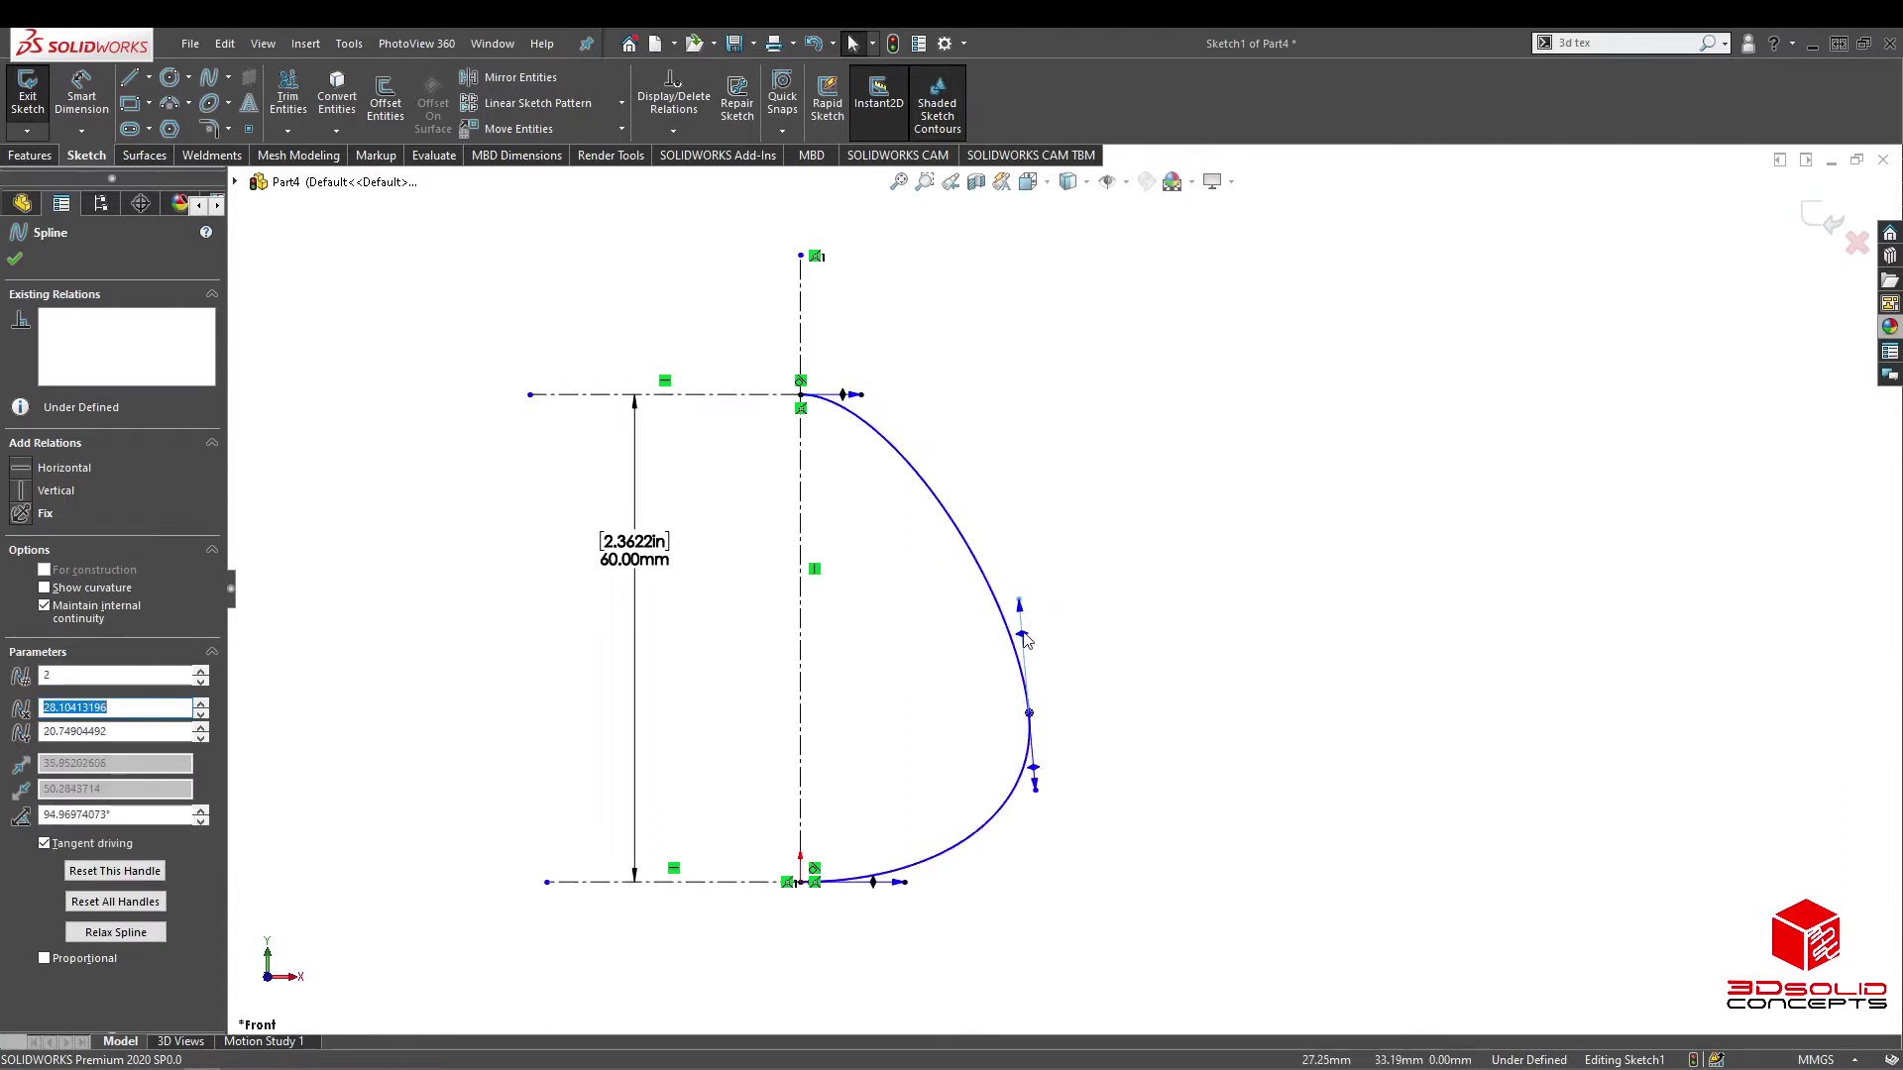
{"action": "left_click", "coordinate": [1028, 713]}
{"action": "left_click_drag", "start_coordinate": [1024, 714], "coordinate": [978, 694]}
{"action": "left_click", "coordinate": [1253, 813]}
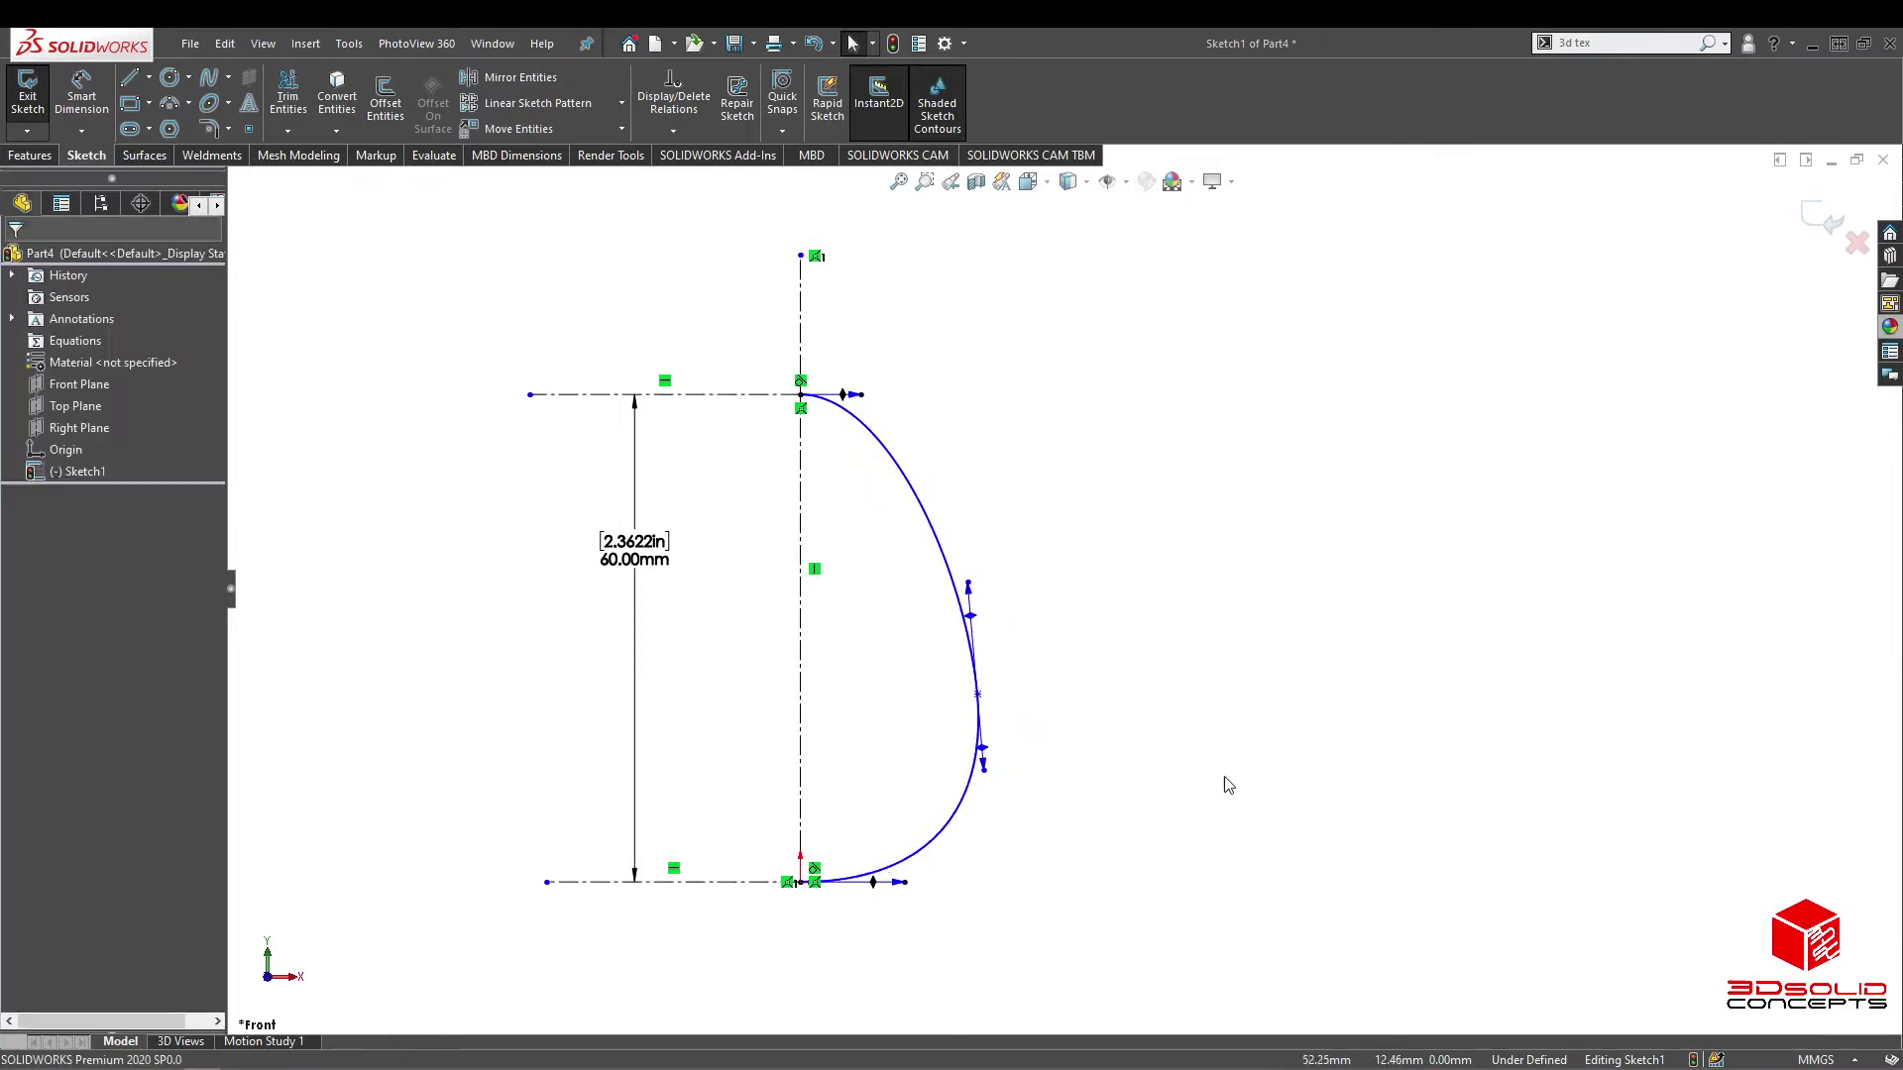
Step: Close the profile with a vertical line from the spline's upper end to the origin
{"action": "left_click", "coordinate": [130, 82]}
{"action": "left_click", "coordinate": [801, 395]}
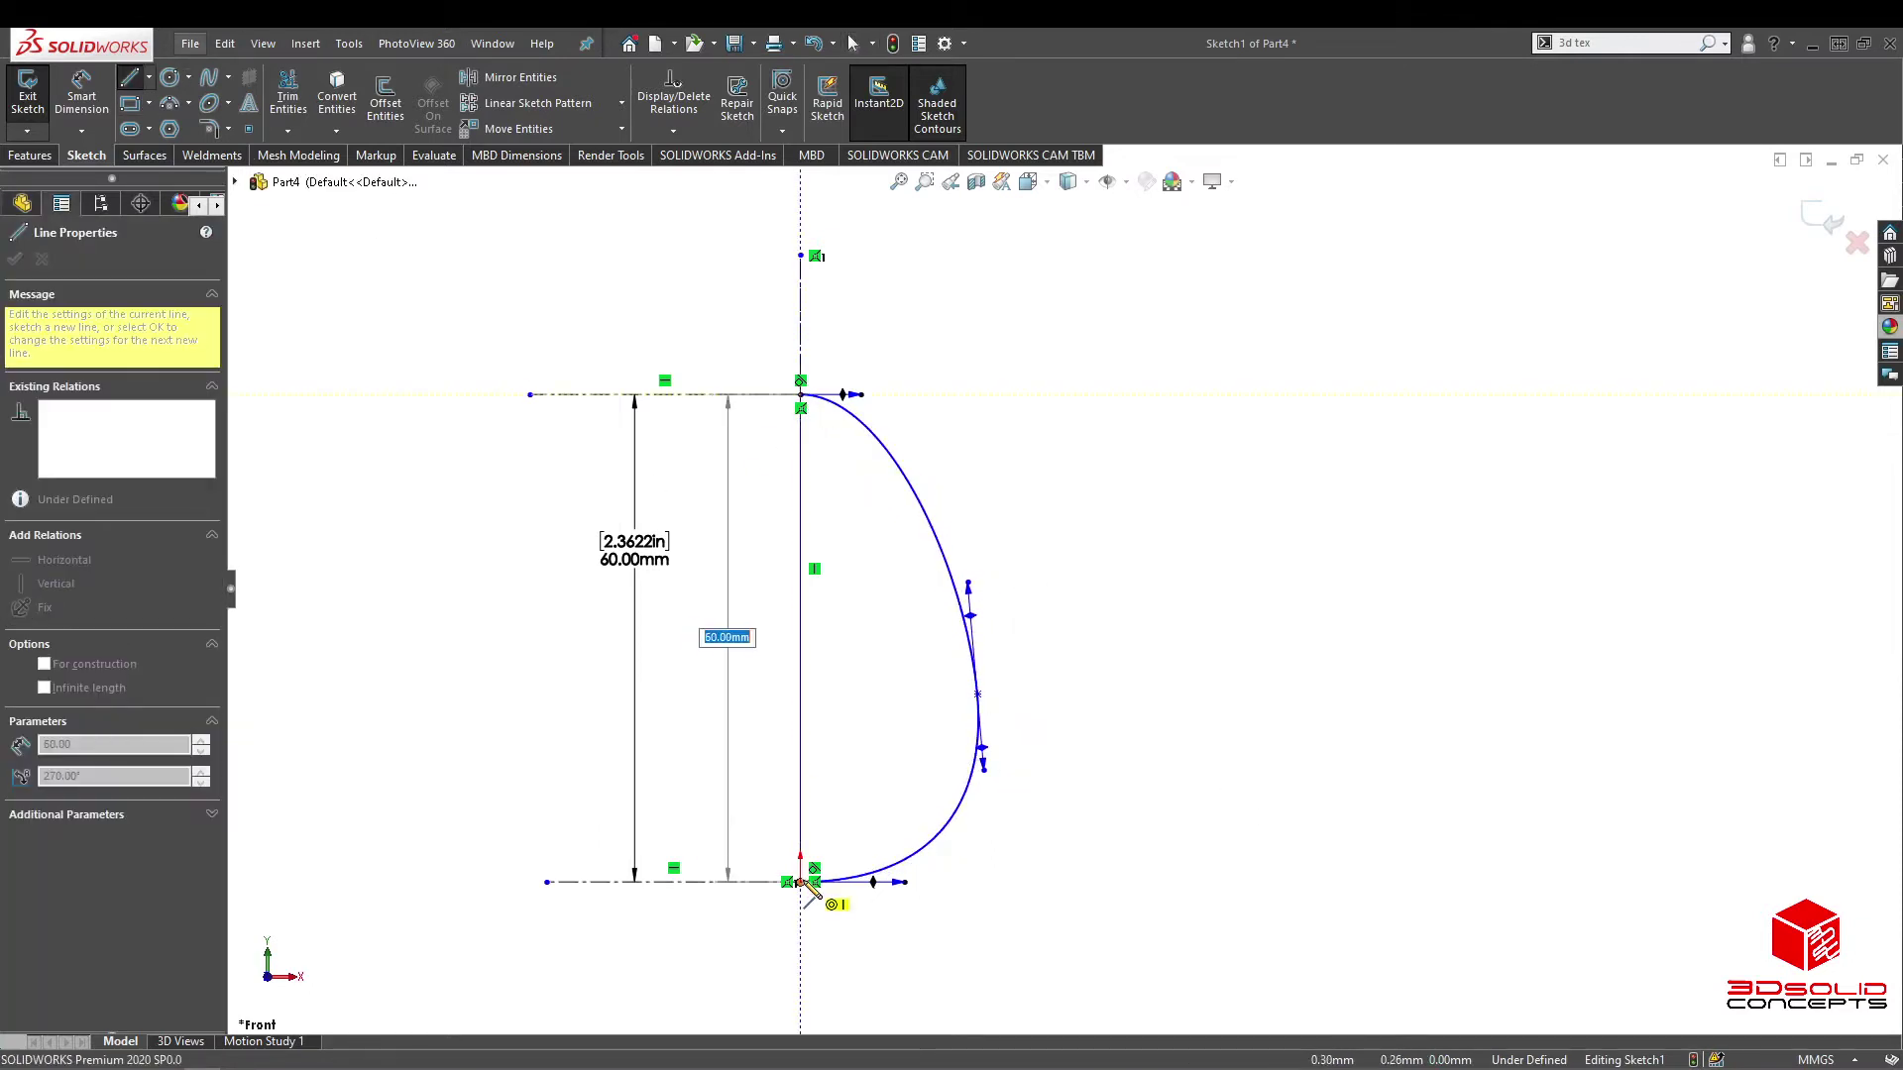
{"action": "left_click", "coordinate": [800, 881]}
{"action": "key", "text": "Escape"}
Step: Add a diameter dimension of 25 mm from the spline's middle point across the vertical centerline
{"action": "left_click", "coordinate": [76, 101]}
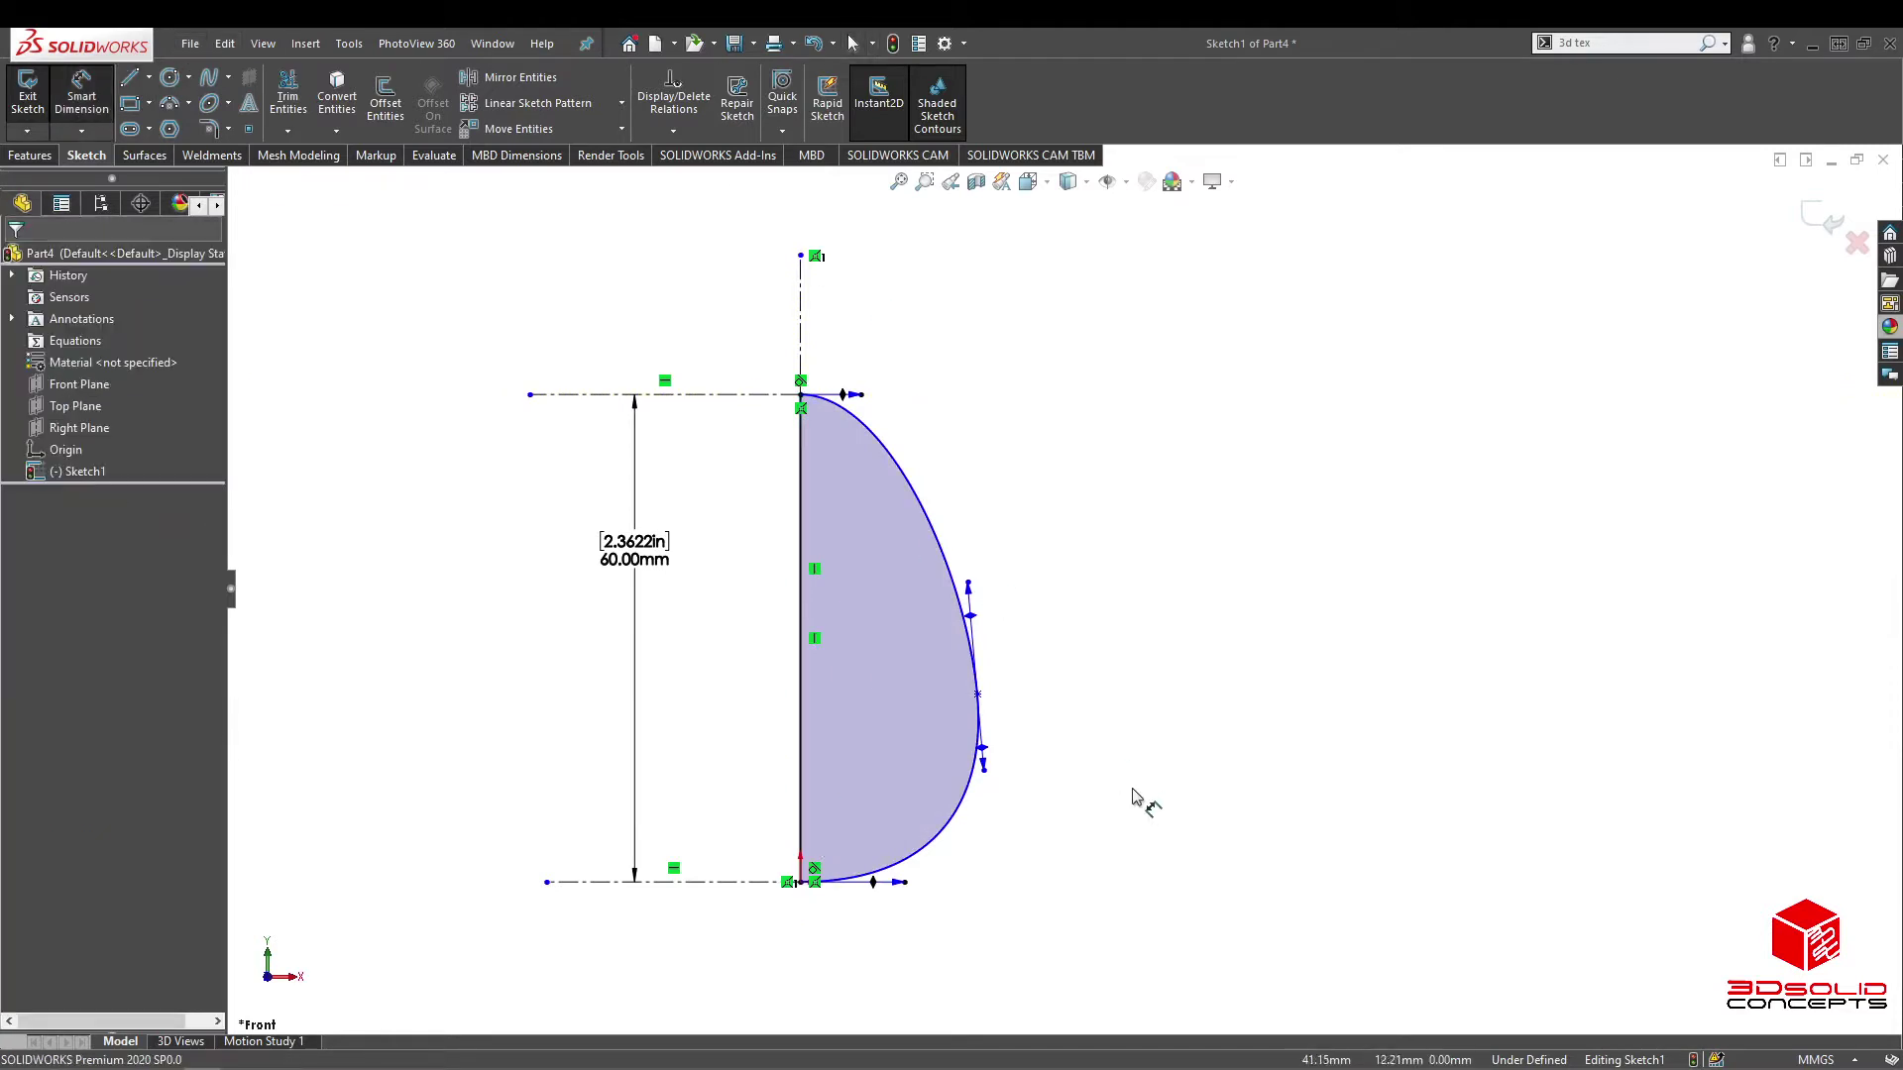
{"action": "left_click", "coordinate": [977, 694]}
{"action": "left_click", "coordinate": [801, 361]}
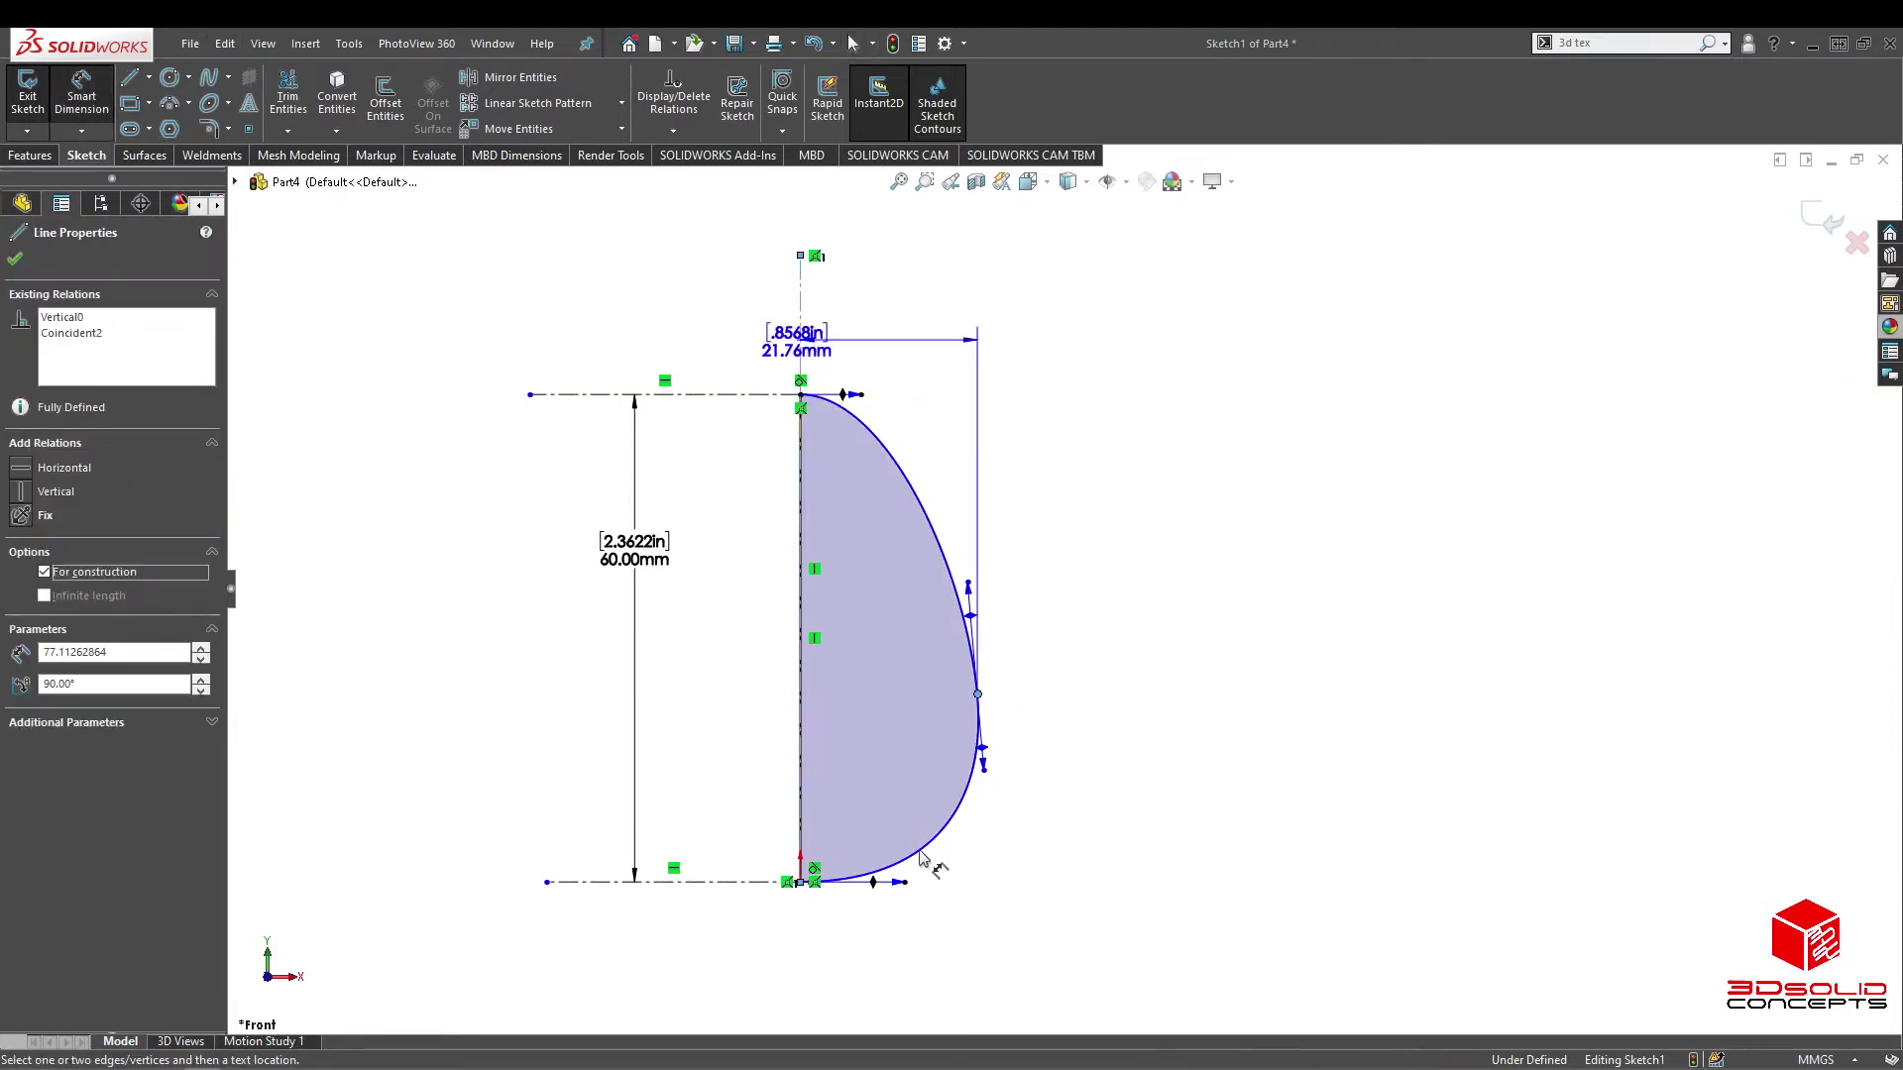
{"action": "left_click", "coordinate": [783, 981]}
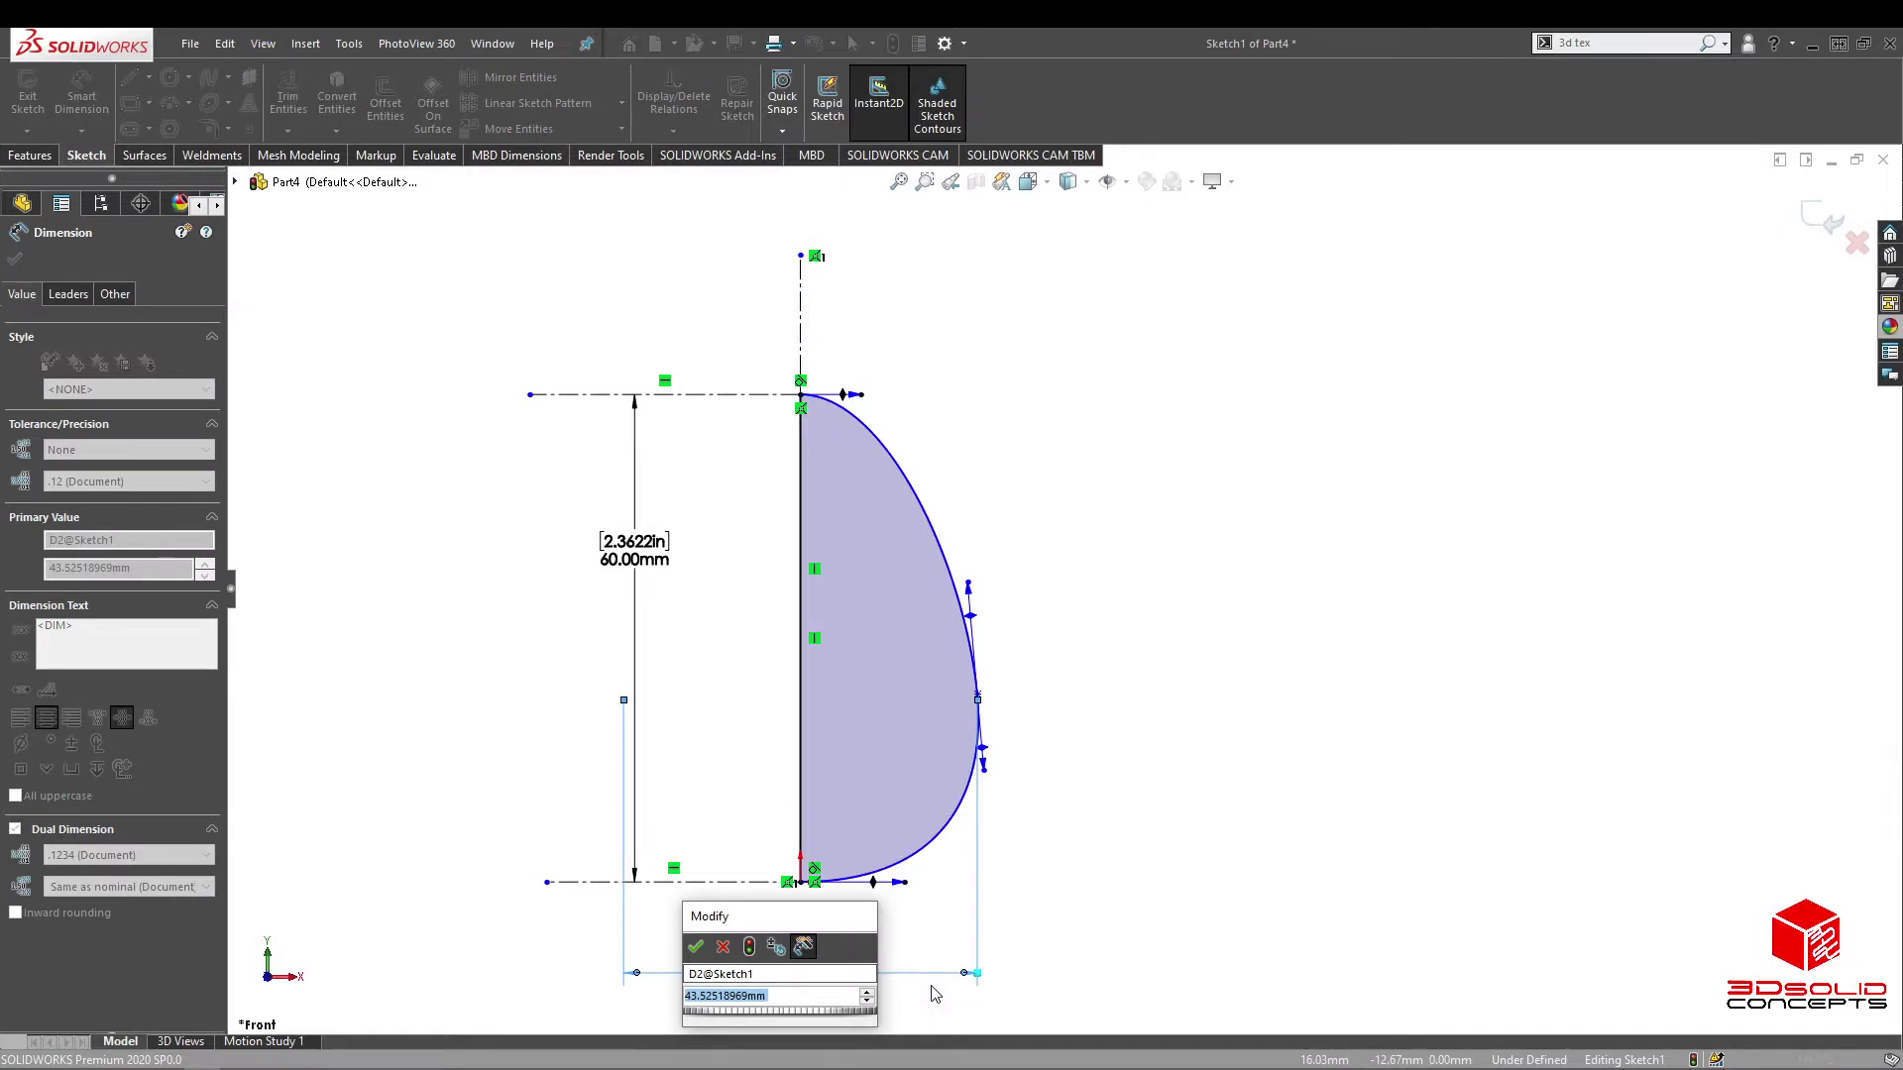
{"action": "key", "text": "BackSpace"}
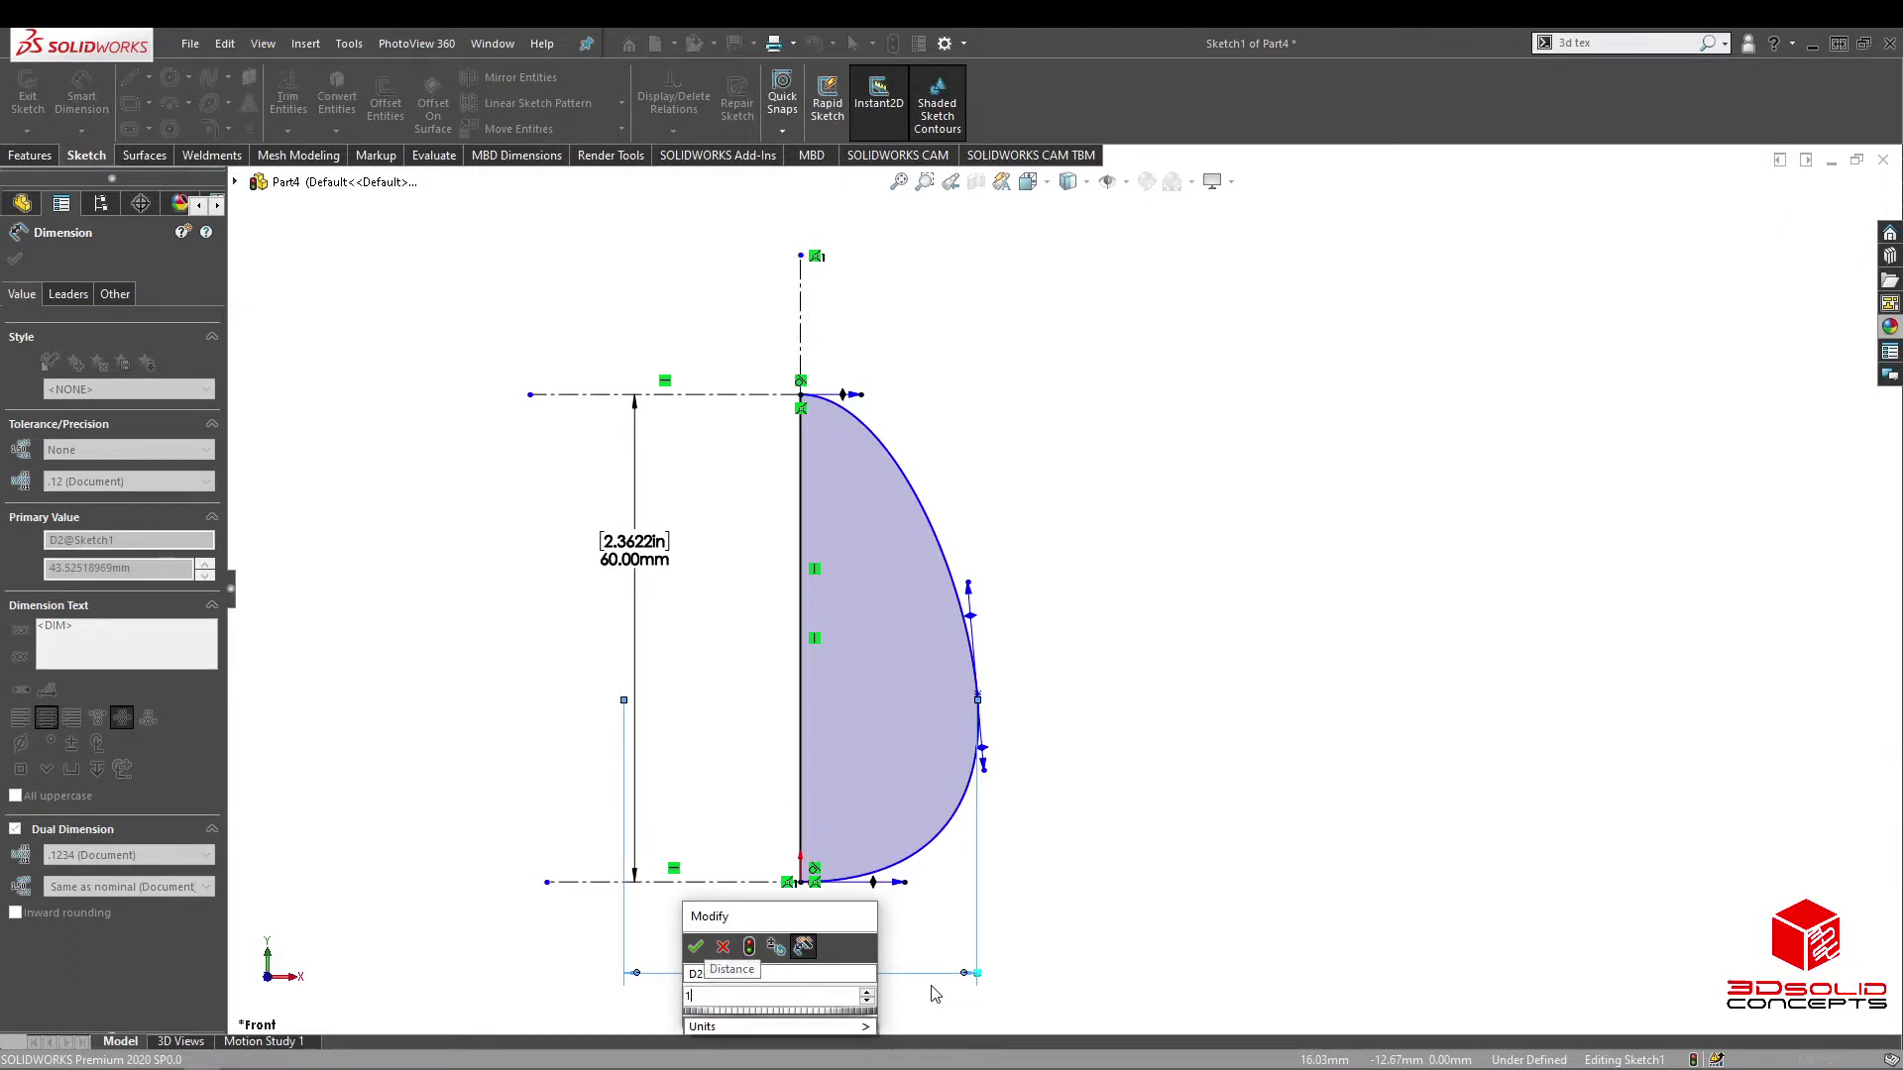
{"action": "type", "text": "25mm"}
{"action": "key", "text": "Return"}
Step: Undo the last diameter value and set the profile's diameter dimension to 50 mm
{"action": "key", "text": "ctrl+z"}
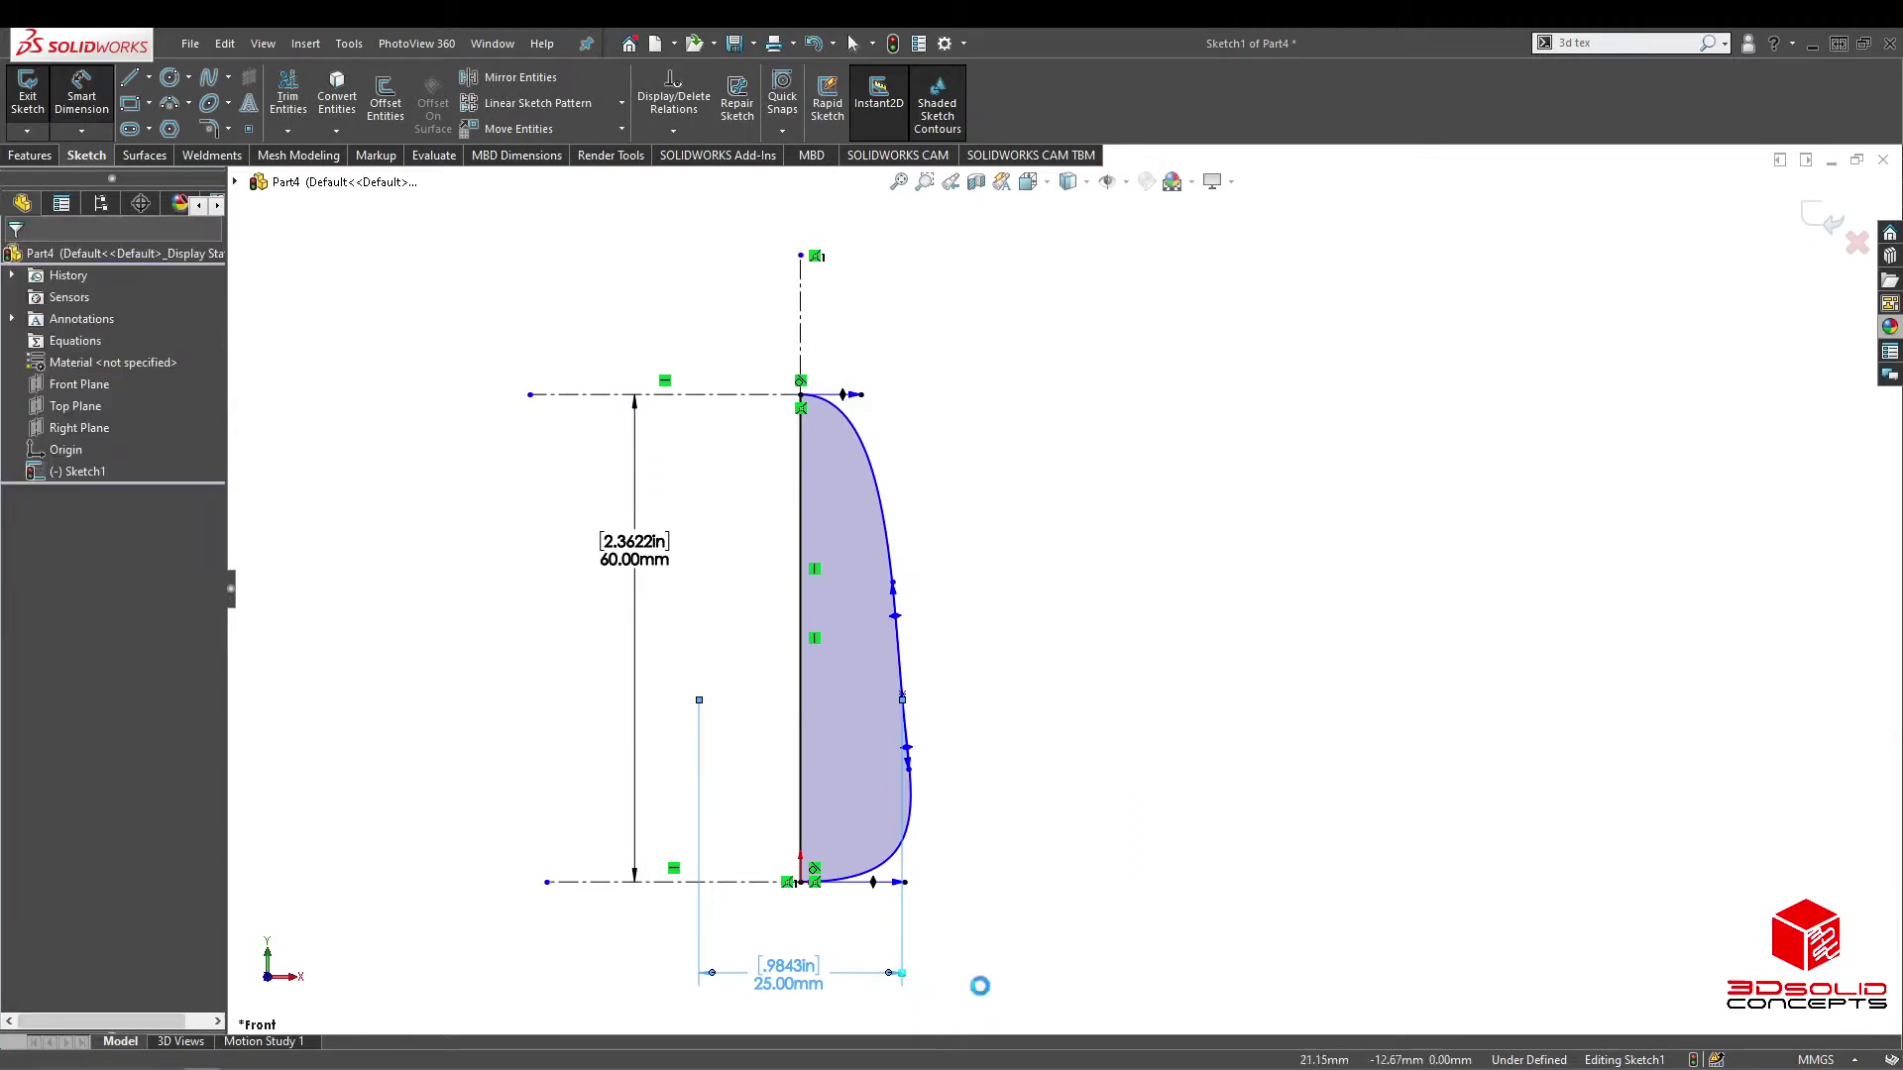
{"action": "double_click", "coordinate": [779, 986]}
{"action": "double_click", "coordinate": [757, 980]}
{"action": "type", "text": "50mm"}
{"action": "key", "text": "Return"}
{"action": "key", "text": "Escape"}
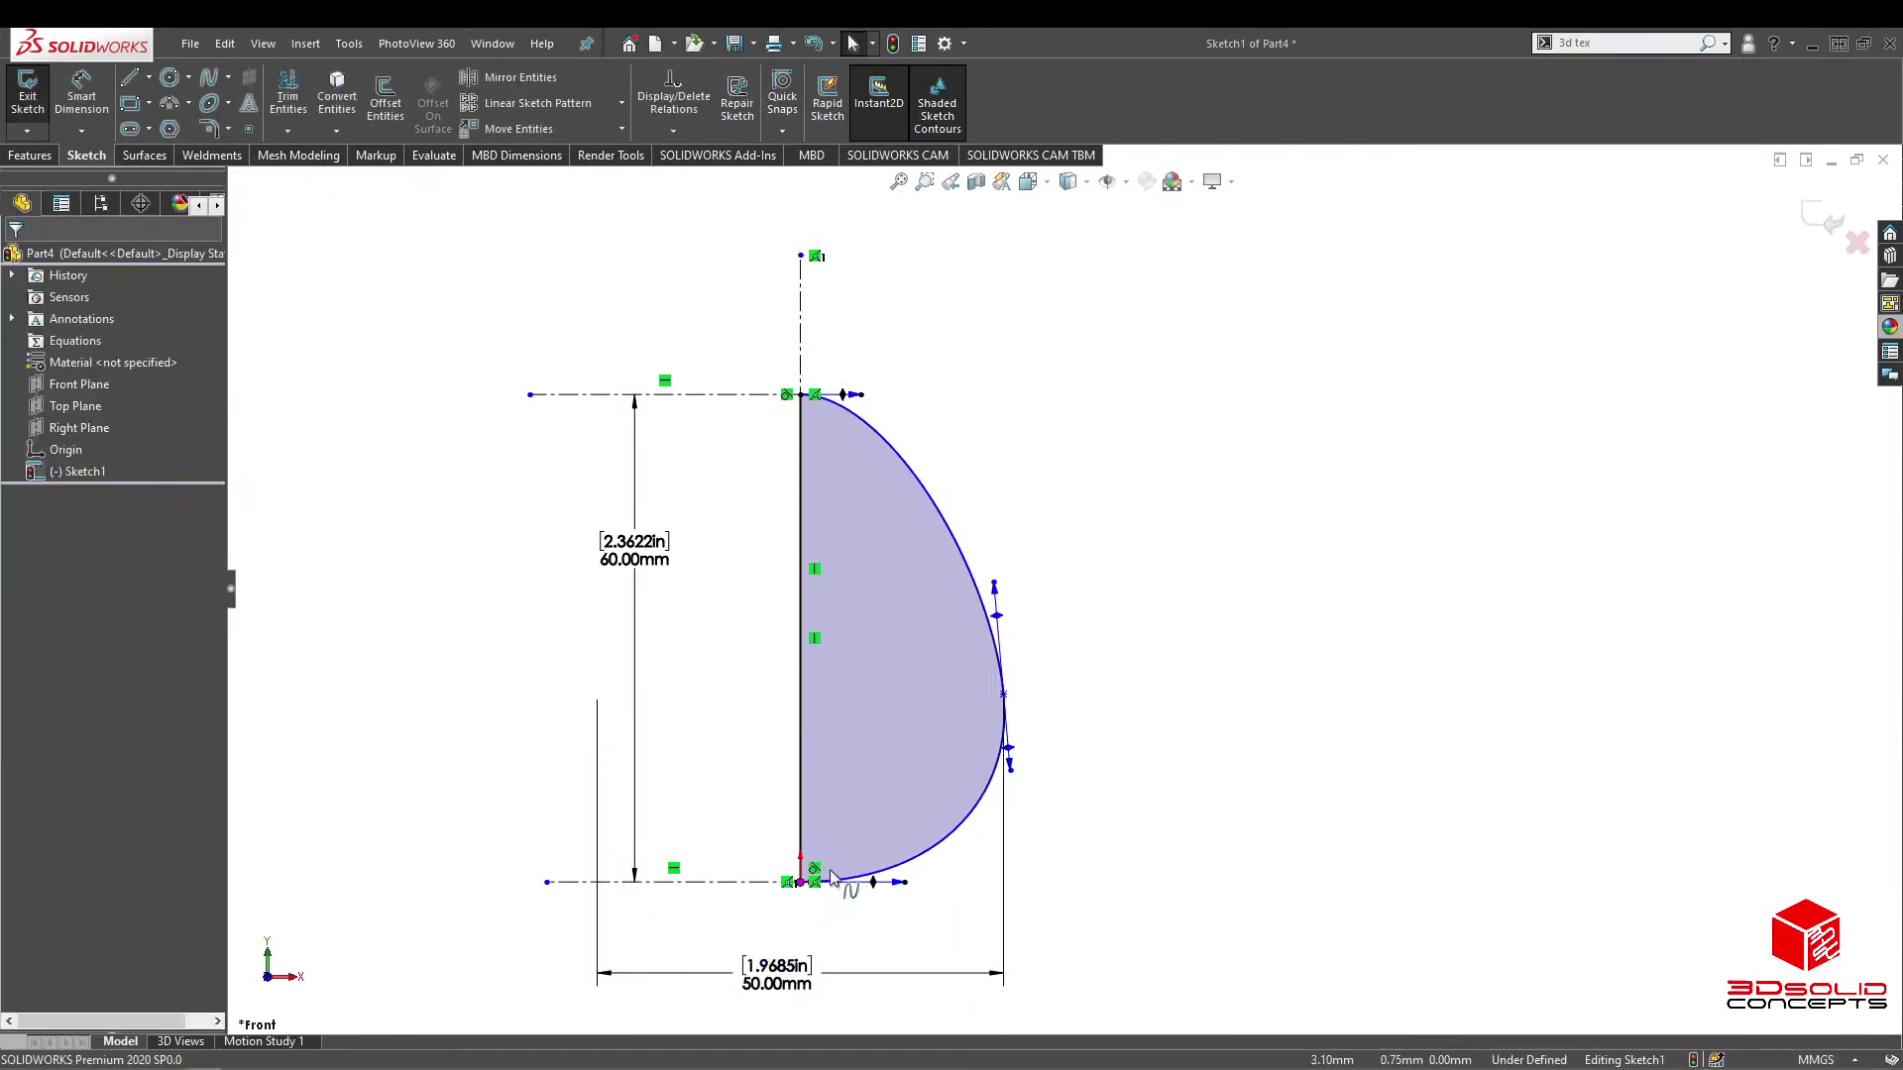
Step: Revolve the half-egg profile 360 degrees about the vertical centerline
{"action": "left_click", "coordinate": [28, 156]}
{"action": "left_click", "coordinate": [95, 99]}
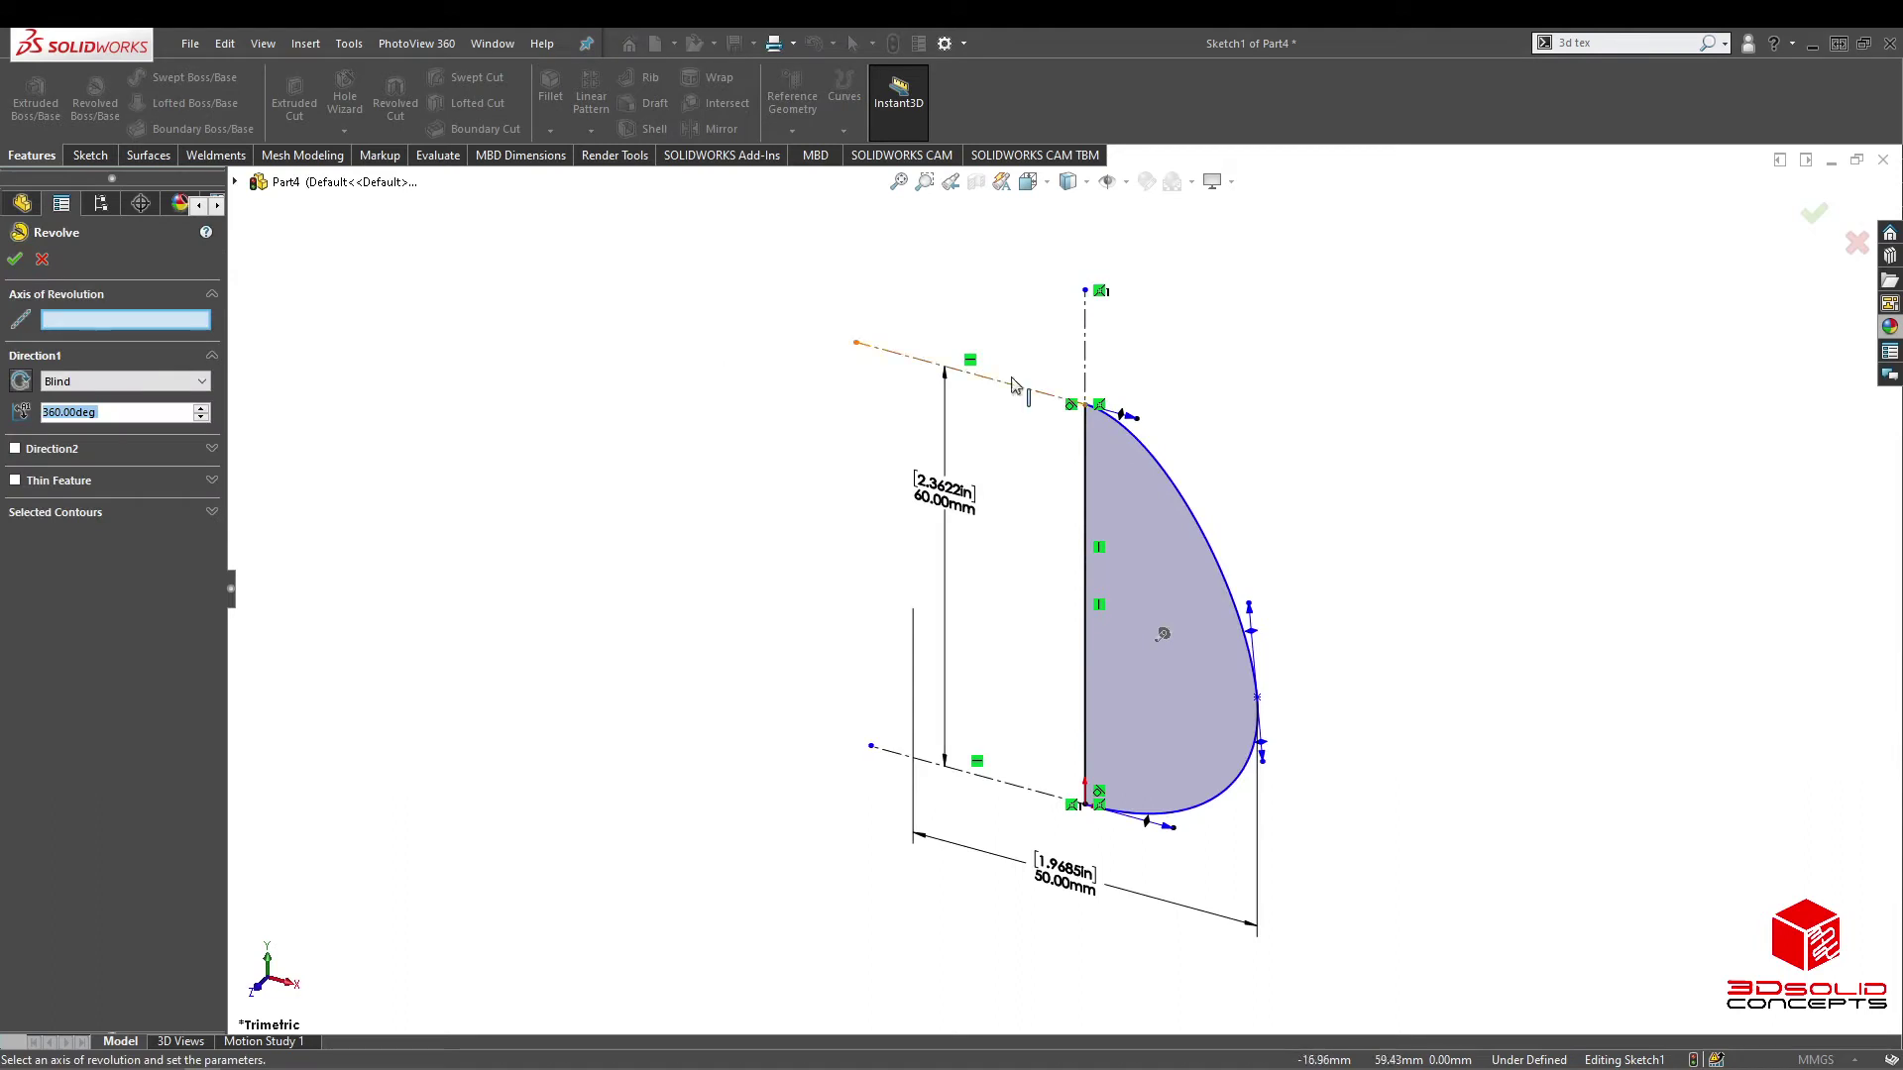
{"action": "left_click", "coordinate": [1087, 361]}
{"action": "middle_click_drag", "start_coordinate": [1214, 753], "coordinate": [1186, 523]}
{"action": "scroll", "coordinate": [1147, 560], "scroll_direction": "down", "scroll_amount": 2}
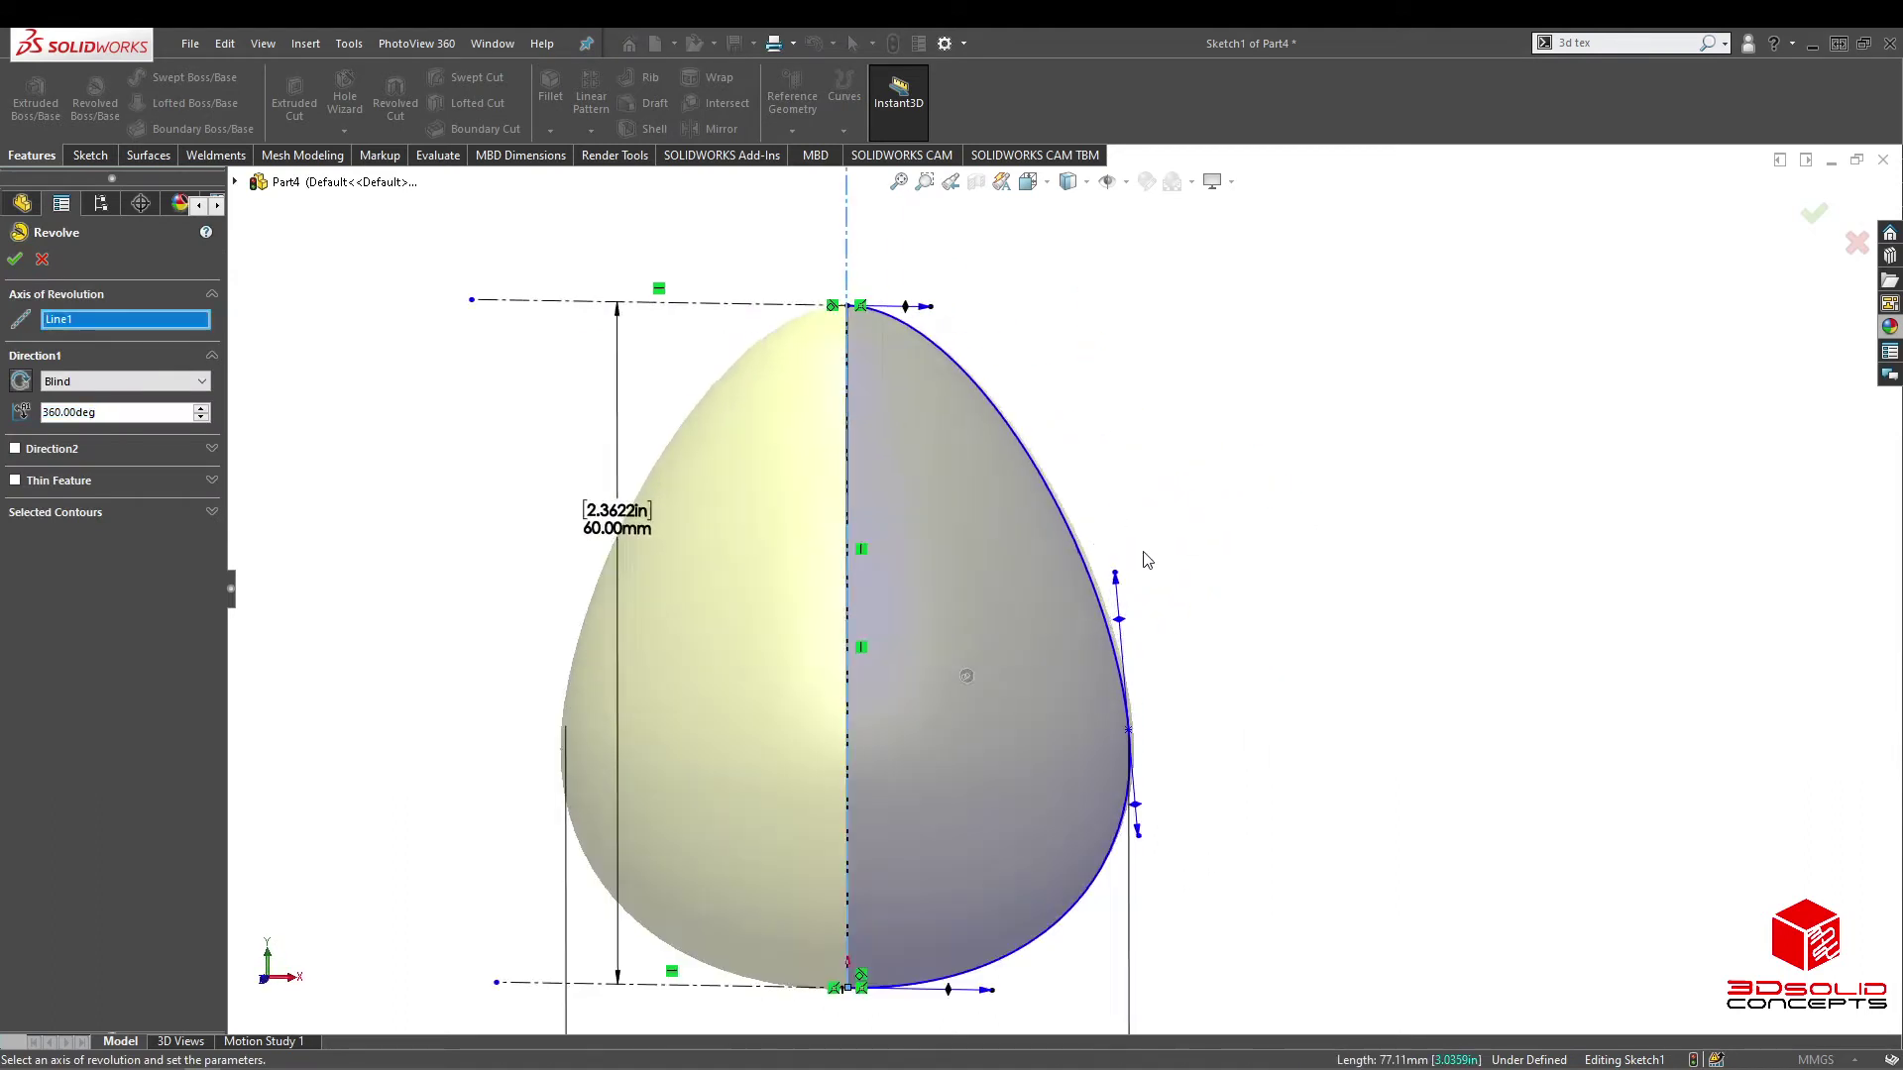
{"action": "left_click", "coordinate": [15, 259]}
Step: Reopen the revolve's sketch, raise the spline's middle point and lengthen its upper tangent handle to round the egg's tip
{"action": "scroll", "coordinate": [1229, 416], "scroll_direction": "up", "scroll_amount": 1}
{"action": "left_click", "coordinate": [1016, 654]}
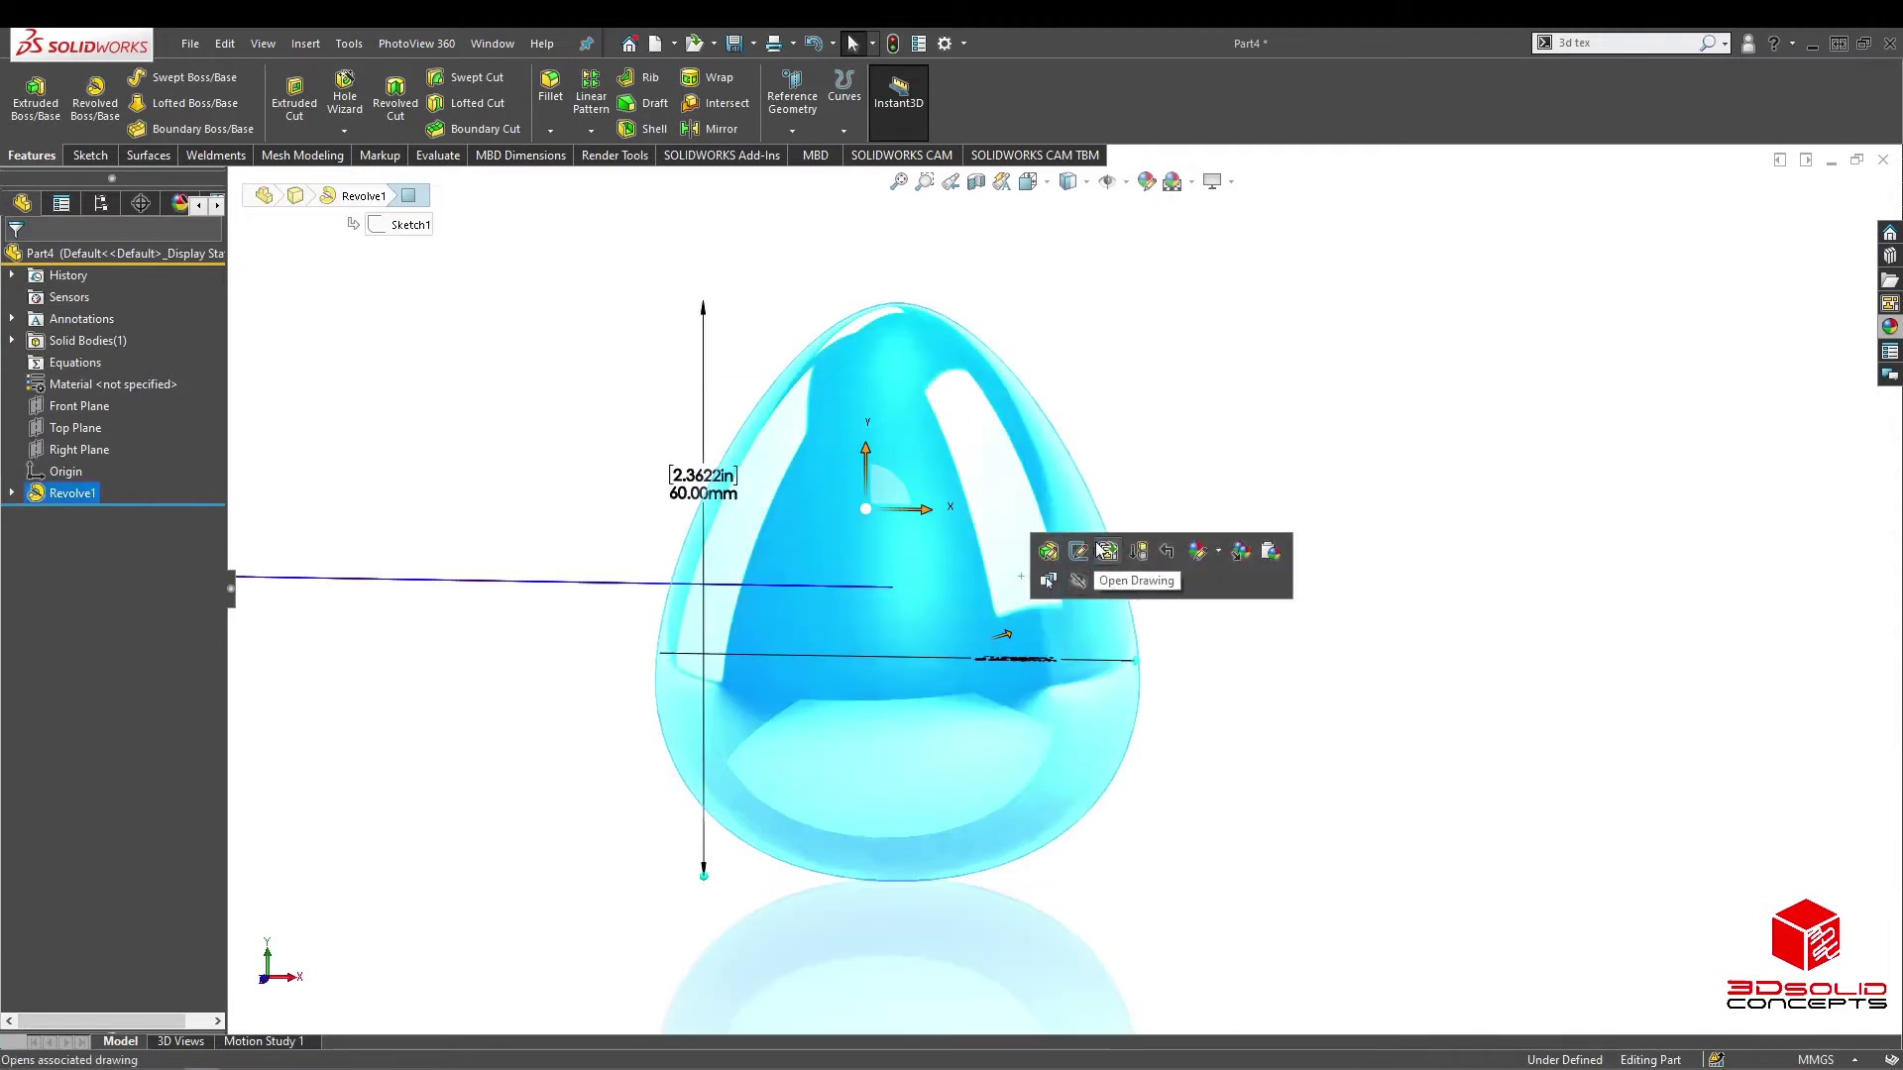
{"action": "left_click", "coordinate": [1117, 563]}
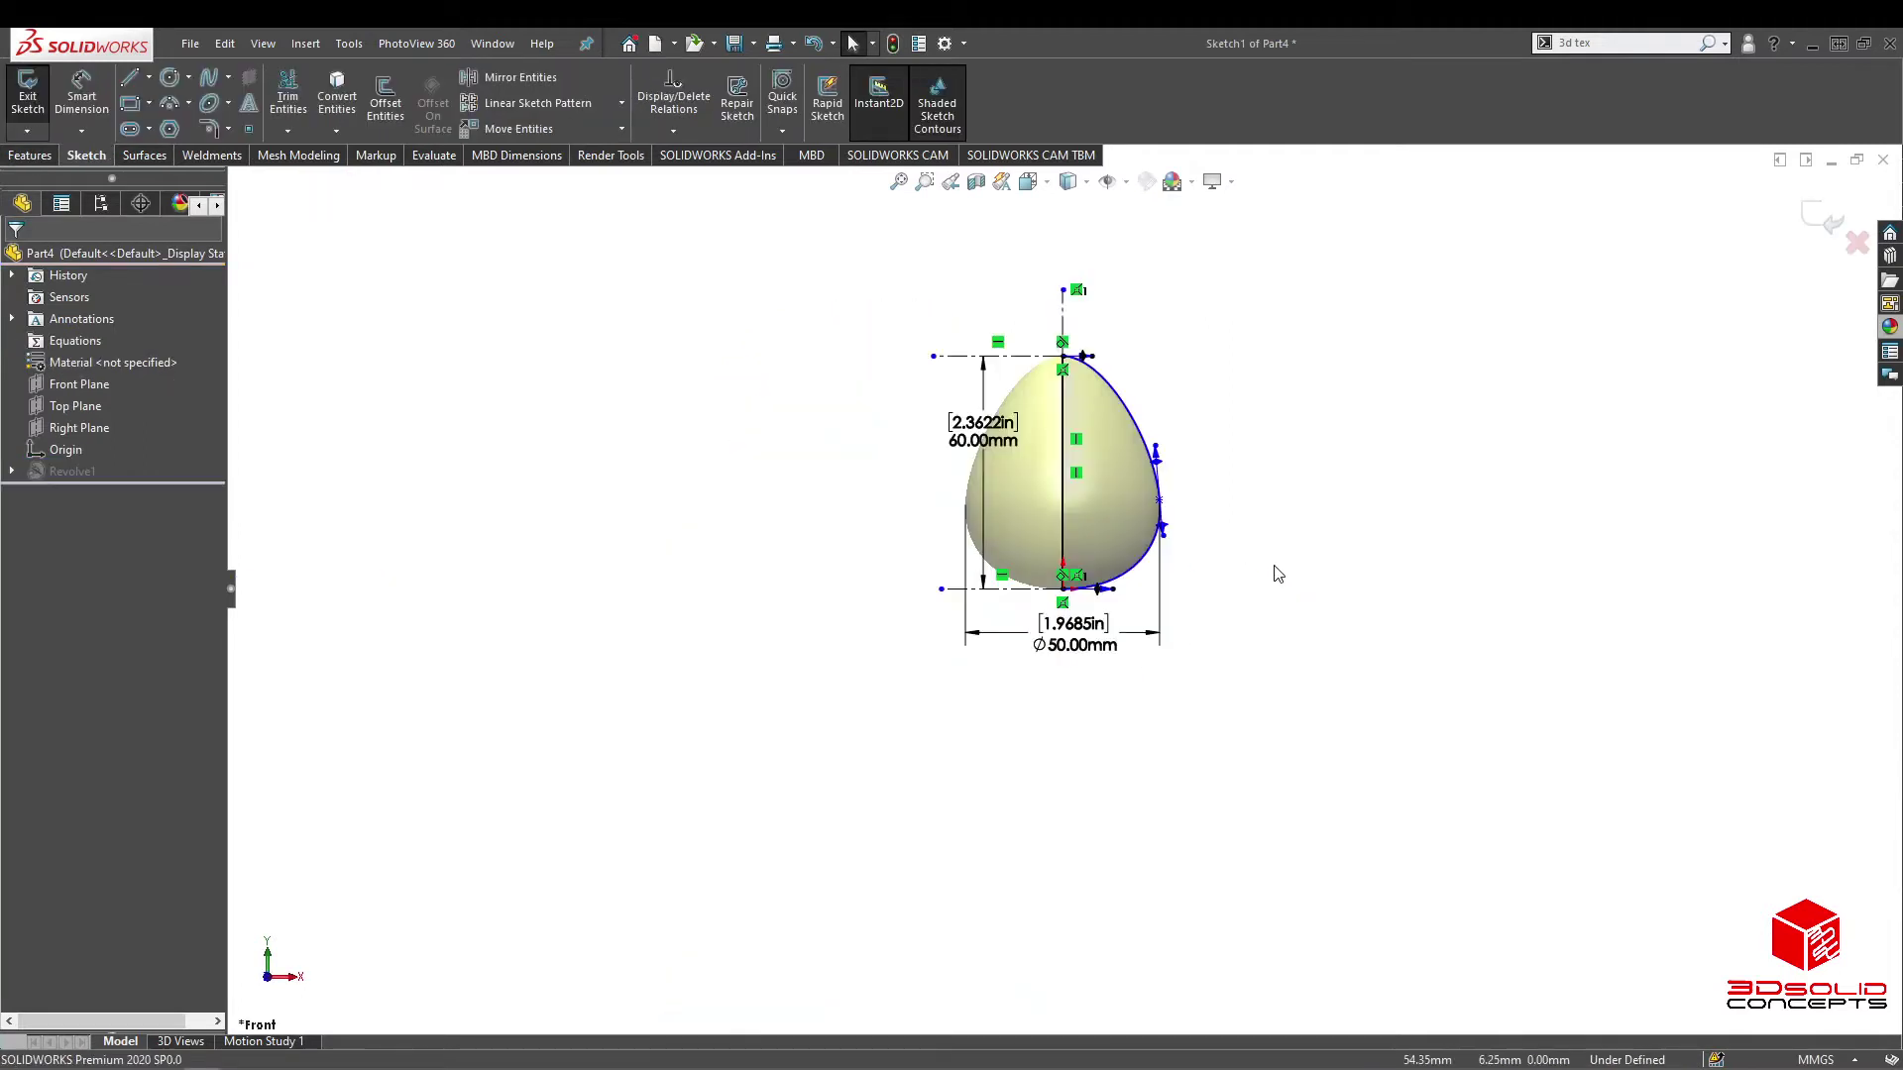
{"action": "scroll", "coordinate": [1150, 466], "scroll_direction": "down", "scroll_amount": 3}
{"action": "left_click_drag", "start_coordinate": [1132, 713], "coordinate": [1102, 675]}
{"action": "left_click_drag", "start_coordinate": [985, 393], "coordinate": [1021, 393]}
{"action": "left_click", "coordinate": [1299, 531]}
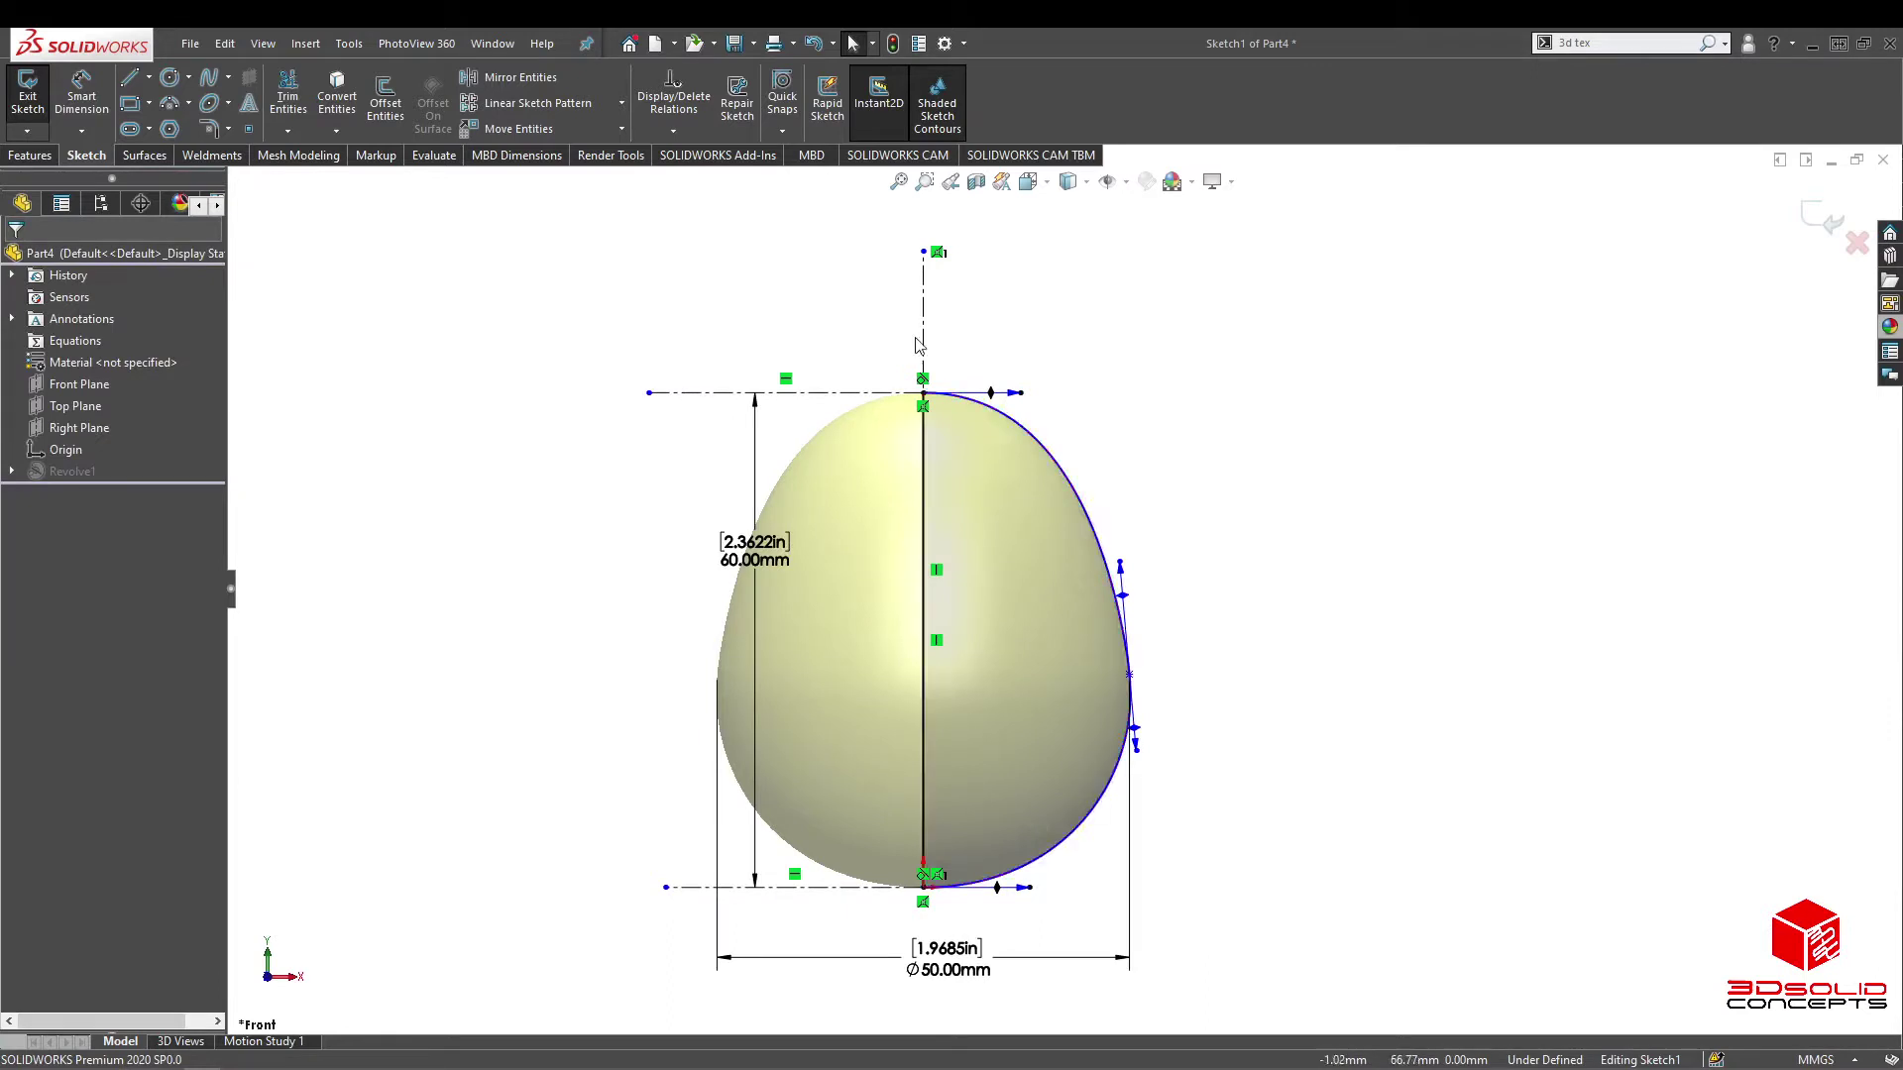
Step: Delete the 50 mm diameter dimension and move the spline's middle point to about 24 mm from the axis and 23.6 mm high
{"action": "left_click", "coordinate": [917, 971]}
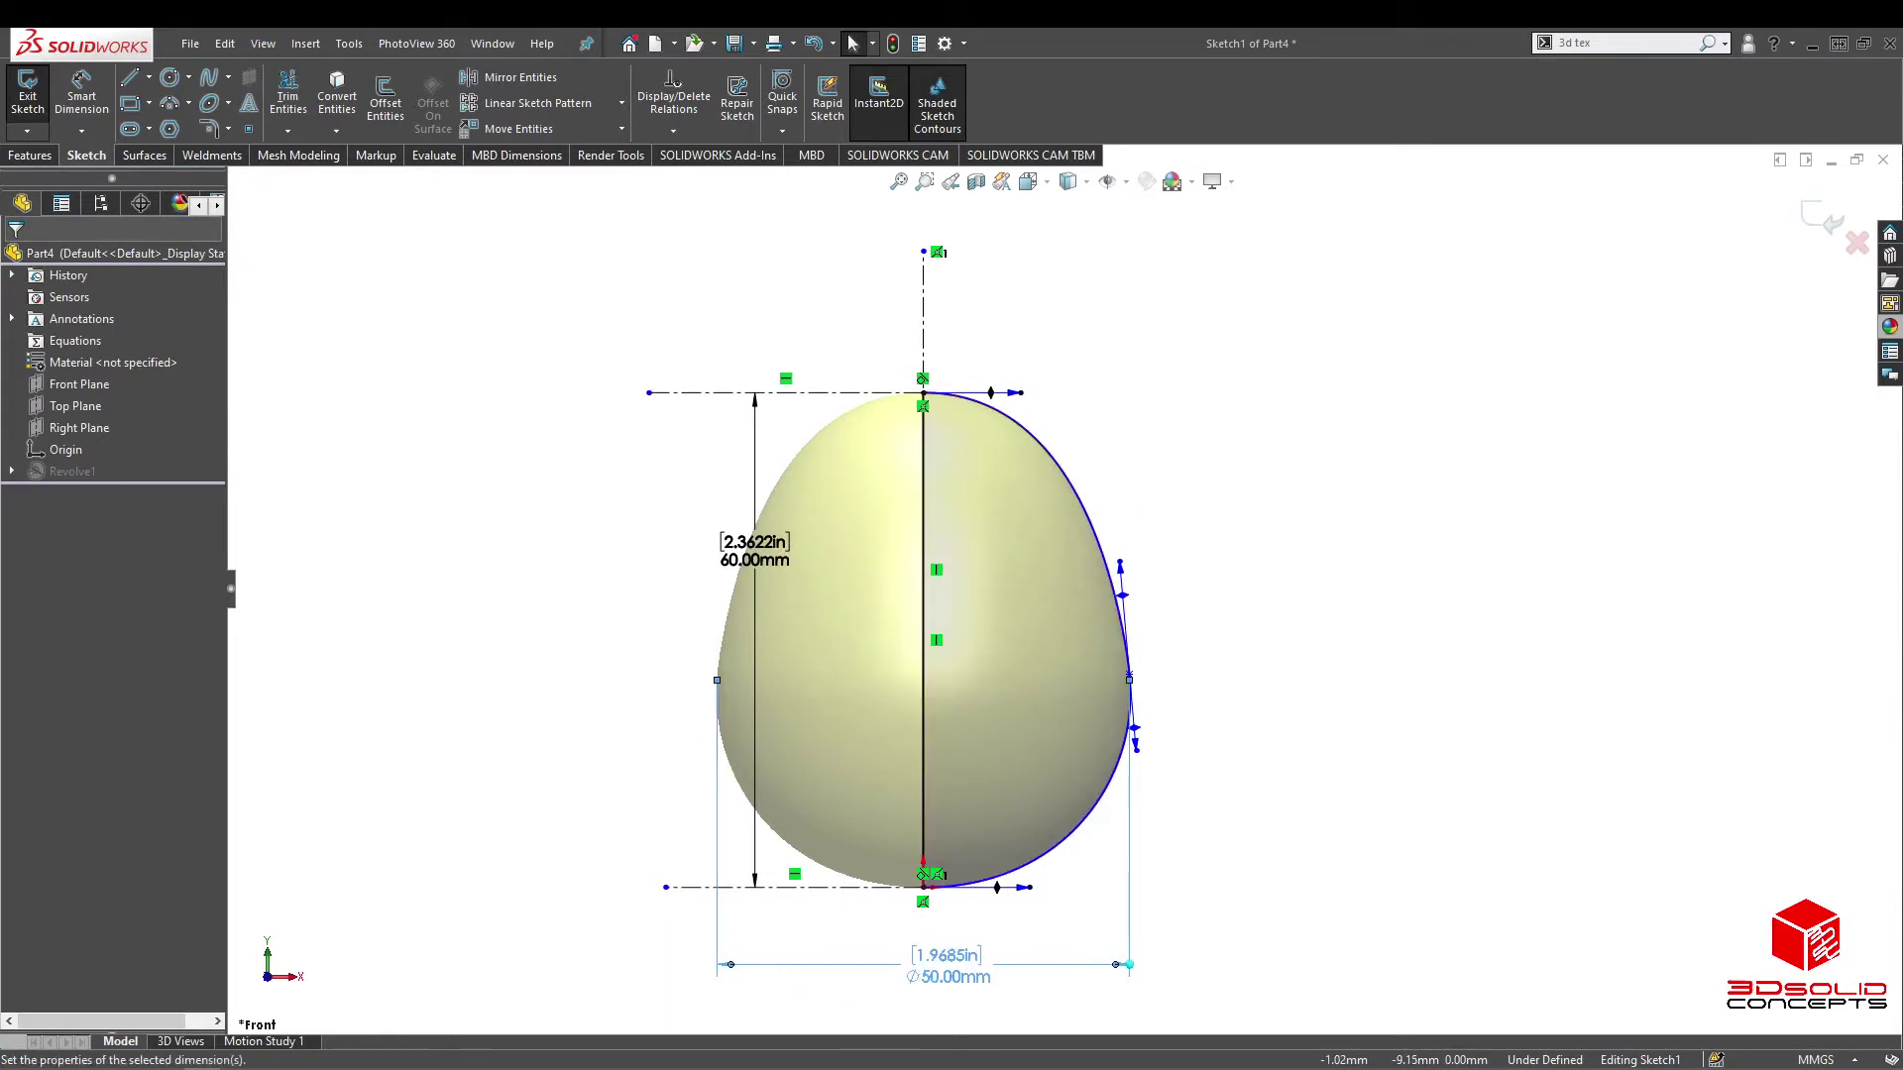
{"action": "key", "text": "Delete"}
{"action": "left_click", "coordinate": [1130, 676]}
{"action": "left_click_drag", "start_coordinate": [1130, 679], "coordinate": [1121, 693]}
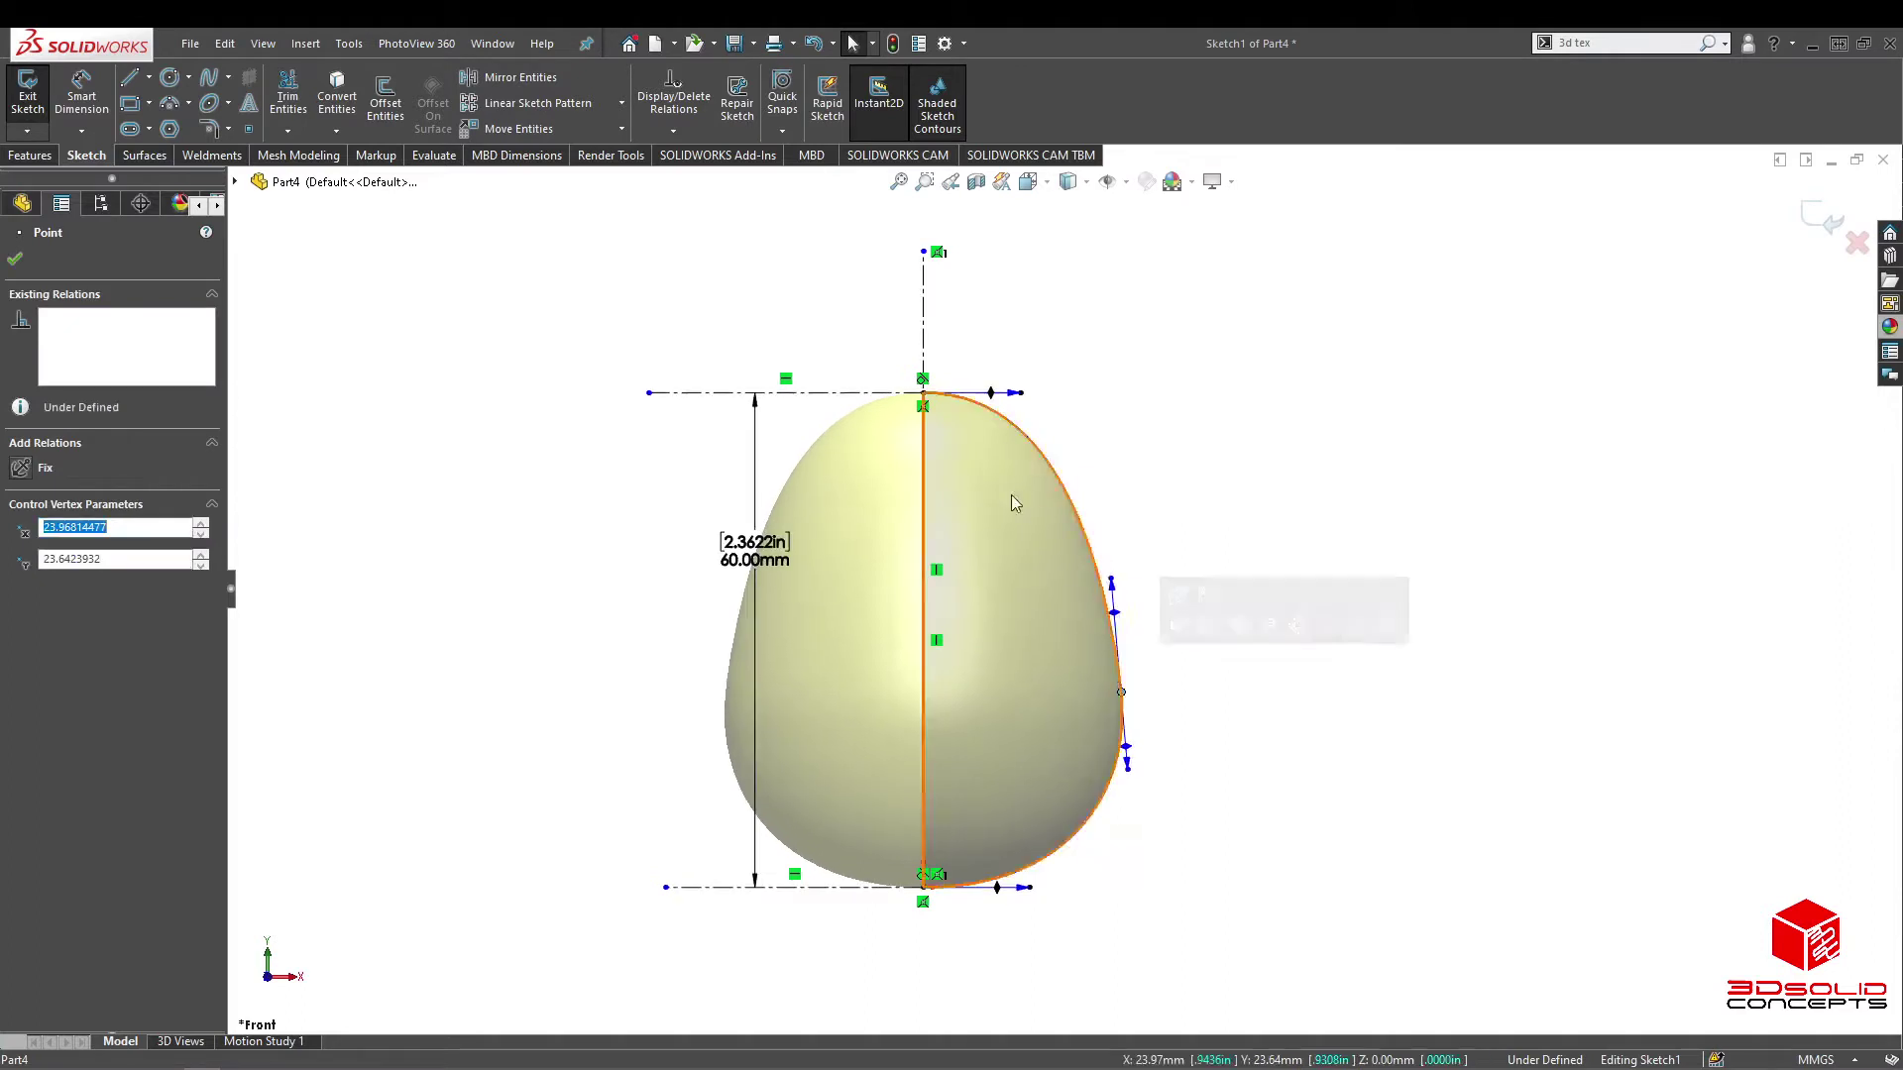
Step: Shorten the tip's tangent handle to about 7.5 mm and move the spline's middle point to about 23.5 mm from the axis, 23.3 mm high
{"action": "left_click_drag", "start_coordinate": [1023, 397], "coordinate": [986, 397]}
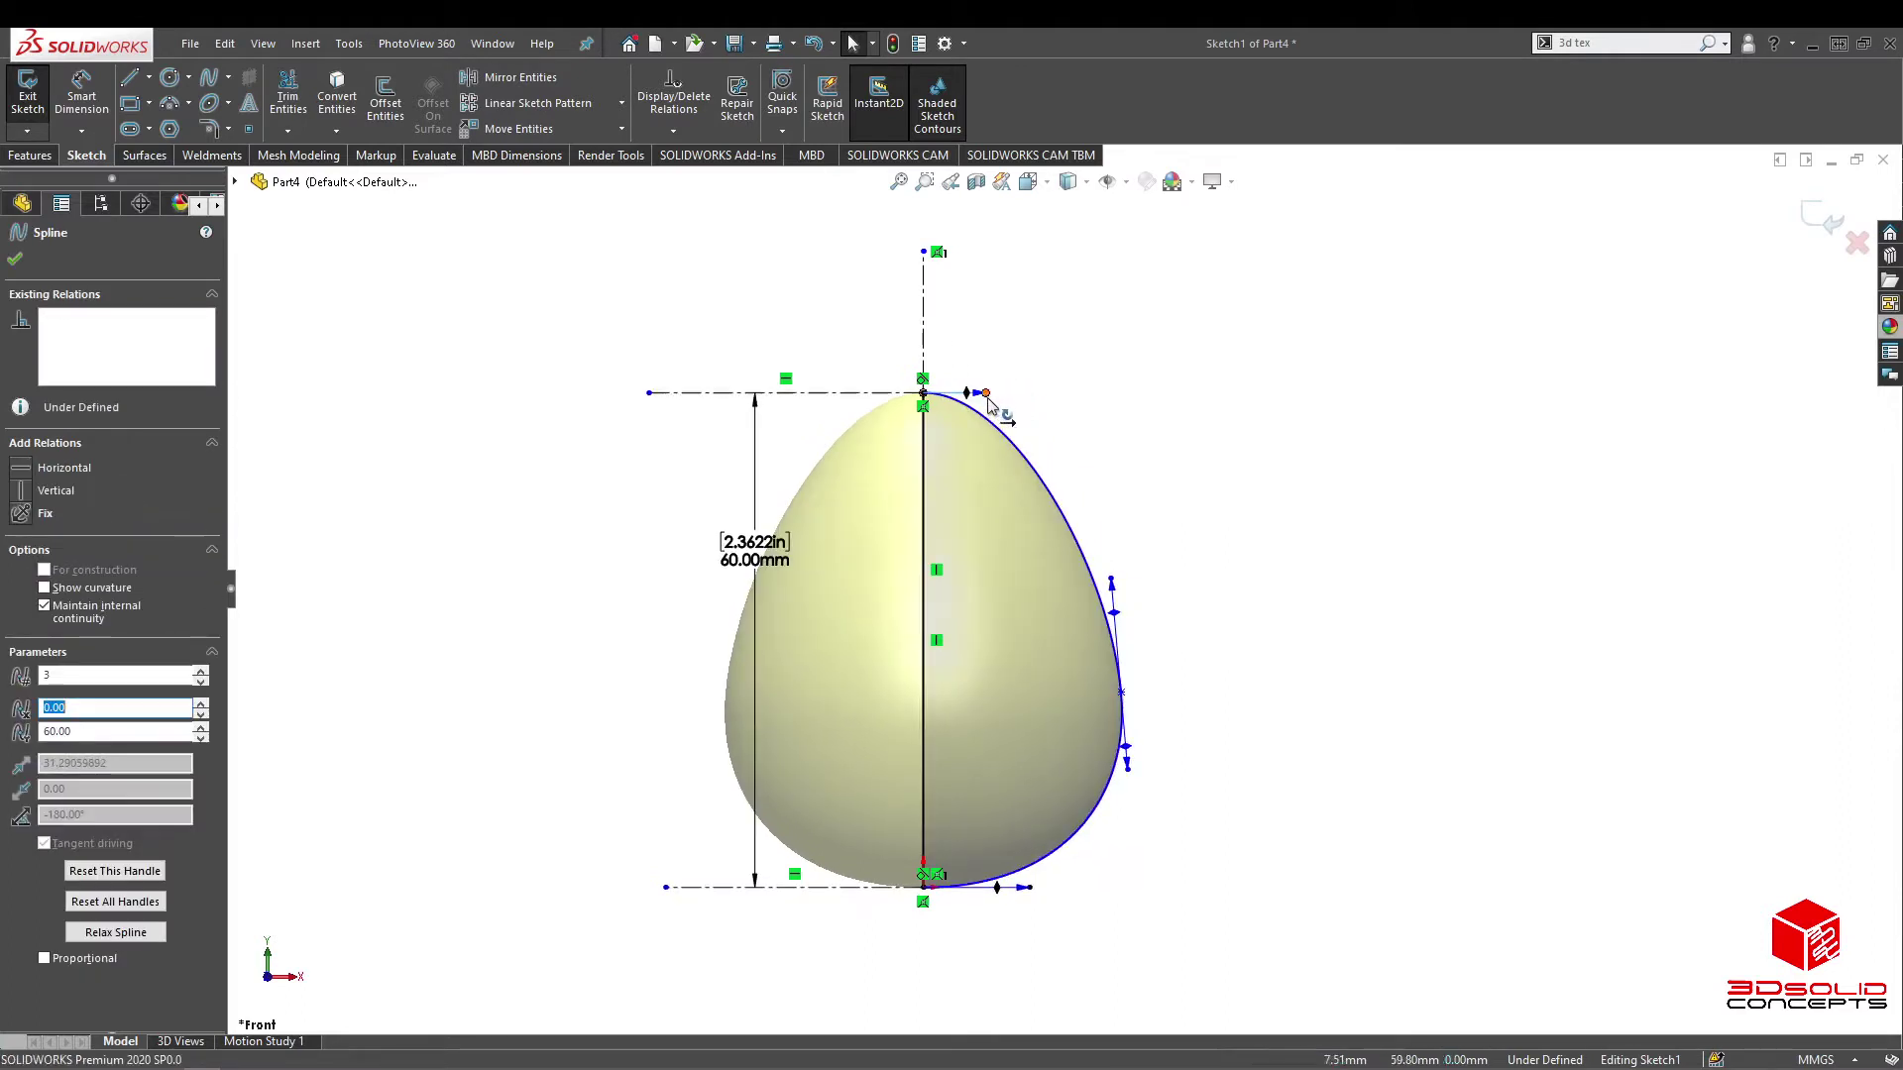
{"action": "left_click", "coordinate": [1196, 523]}
{"action": "mouse_move", "coordinate": [1121, 693]}
{"action": "left_mouse_down"}
{"action": "mouse_move", "coordinate": [1099, 696]}
{"action": "mouse_move", "coordinate": [1118, 696]}
{"action": "left_mouse_up"}
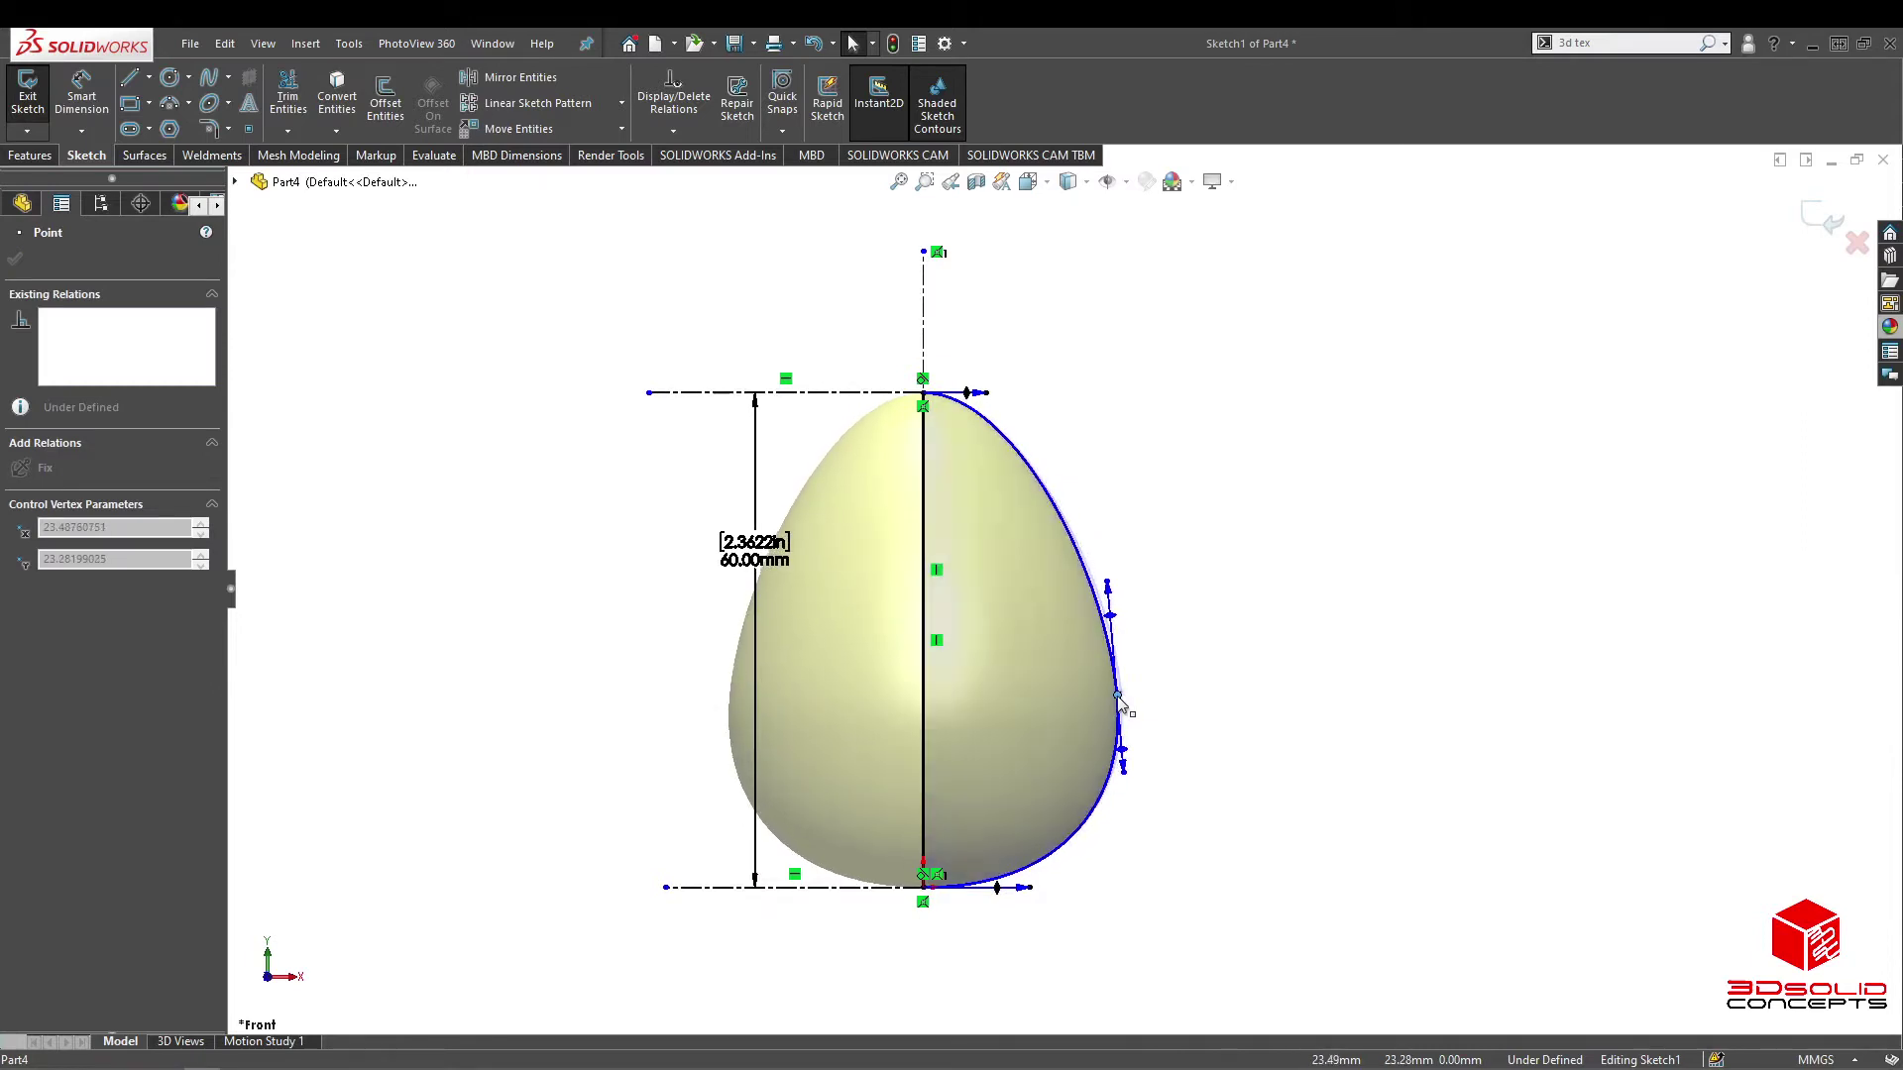
{"action": "left_click", "coordinate": [1261, 691]}
Step: Lengthen the upper tangent handle of the spline's middle point and shorten the tip's handle a little more
{"action": "left_click_drag", "start_coordinate": [1106, 585], "coordinate": [1107, 544]}
{"action": "left_click", "coordinate": [1243, 622]}
{"action": "left_click_drag", "start_coordinate": [989, 394], "coordinate": [979, 394]}
{"action": "left_click", "coordinate": [1214, 514]}
{"action": "left_click_drag", "start_coordinate": [1107, 550], "coordinate": [1103, 548]}
{"action": "left_click", "coordinate": [1278, 628]}
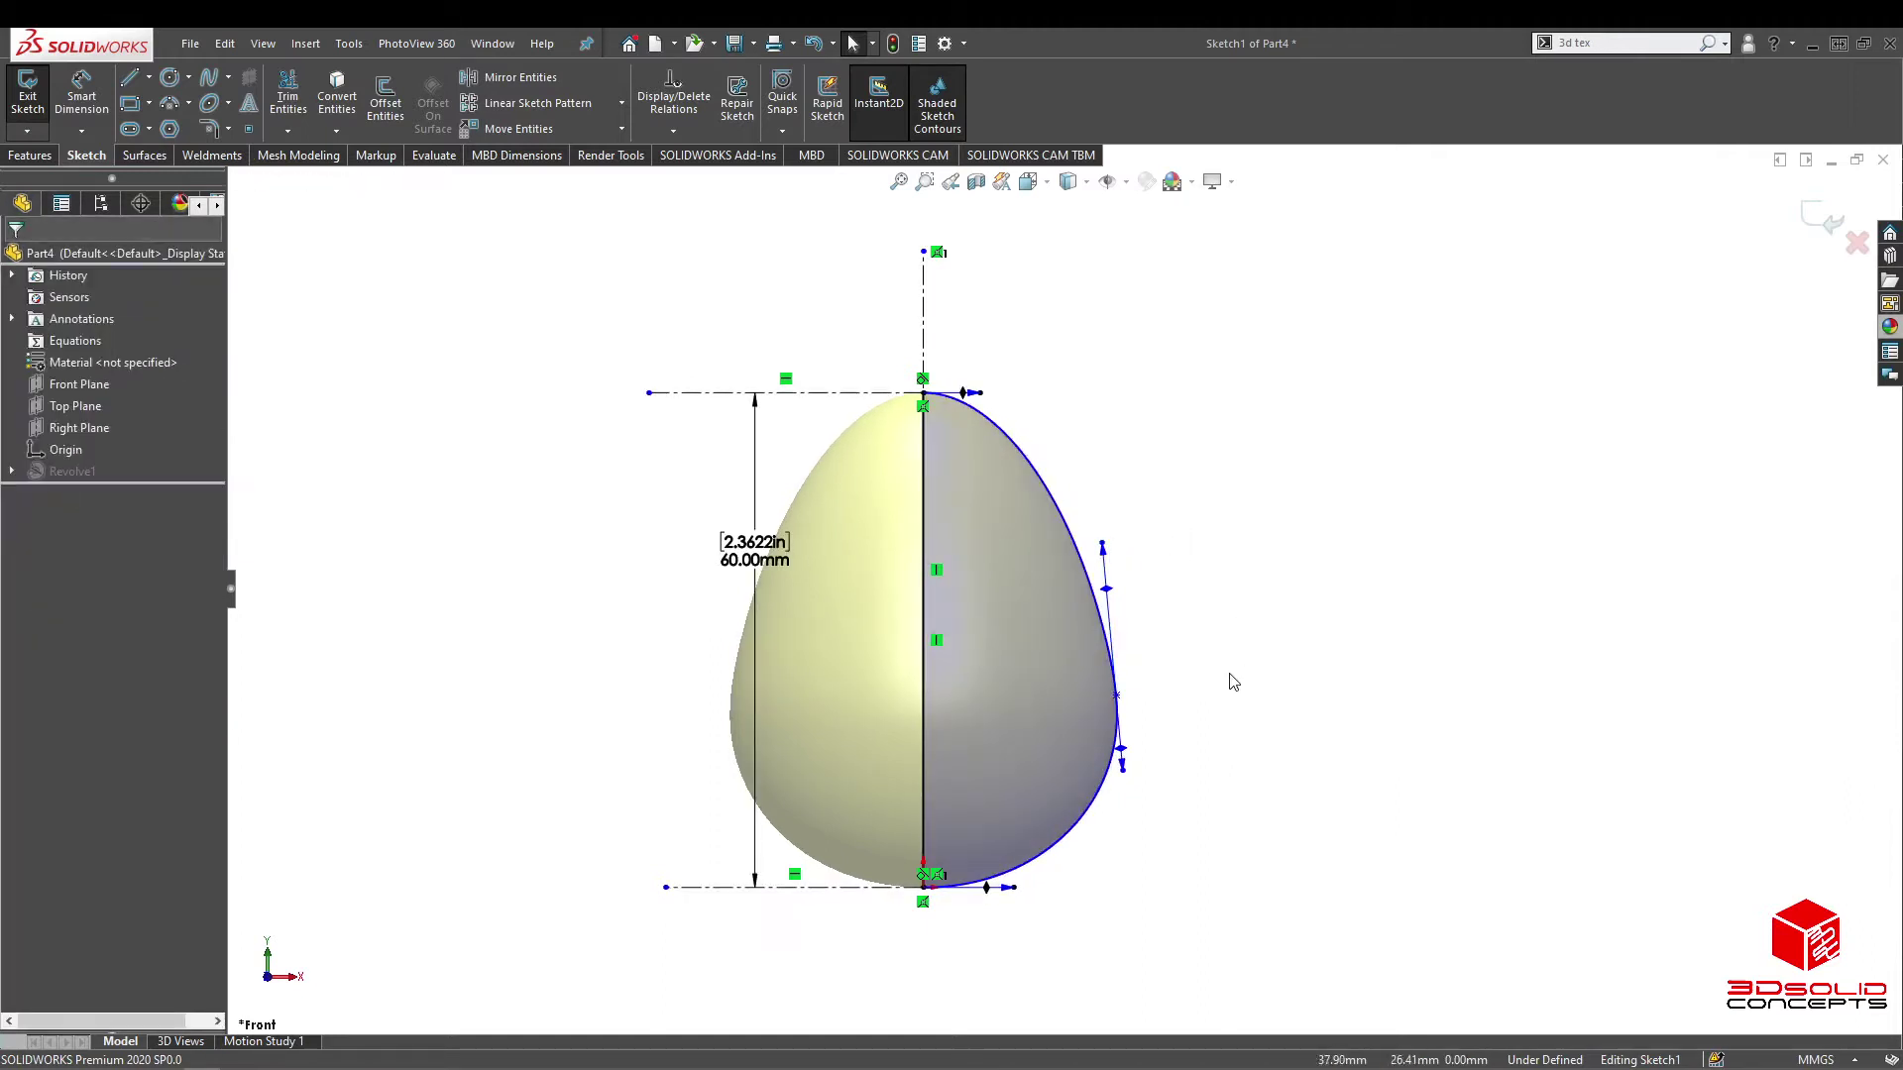
Step: Move the 60 mm height dimension clear of the egg and fine-tune the spline's middle and tip handles to finish the sketch
{"action": "left_click_drag", "start_coordinate": [757, 552], "coordinate": [633, 617]}
{"action": "left_click", "coordinate": [571, 765]}
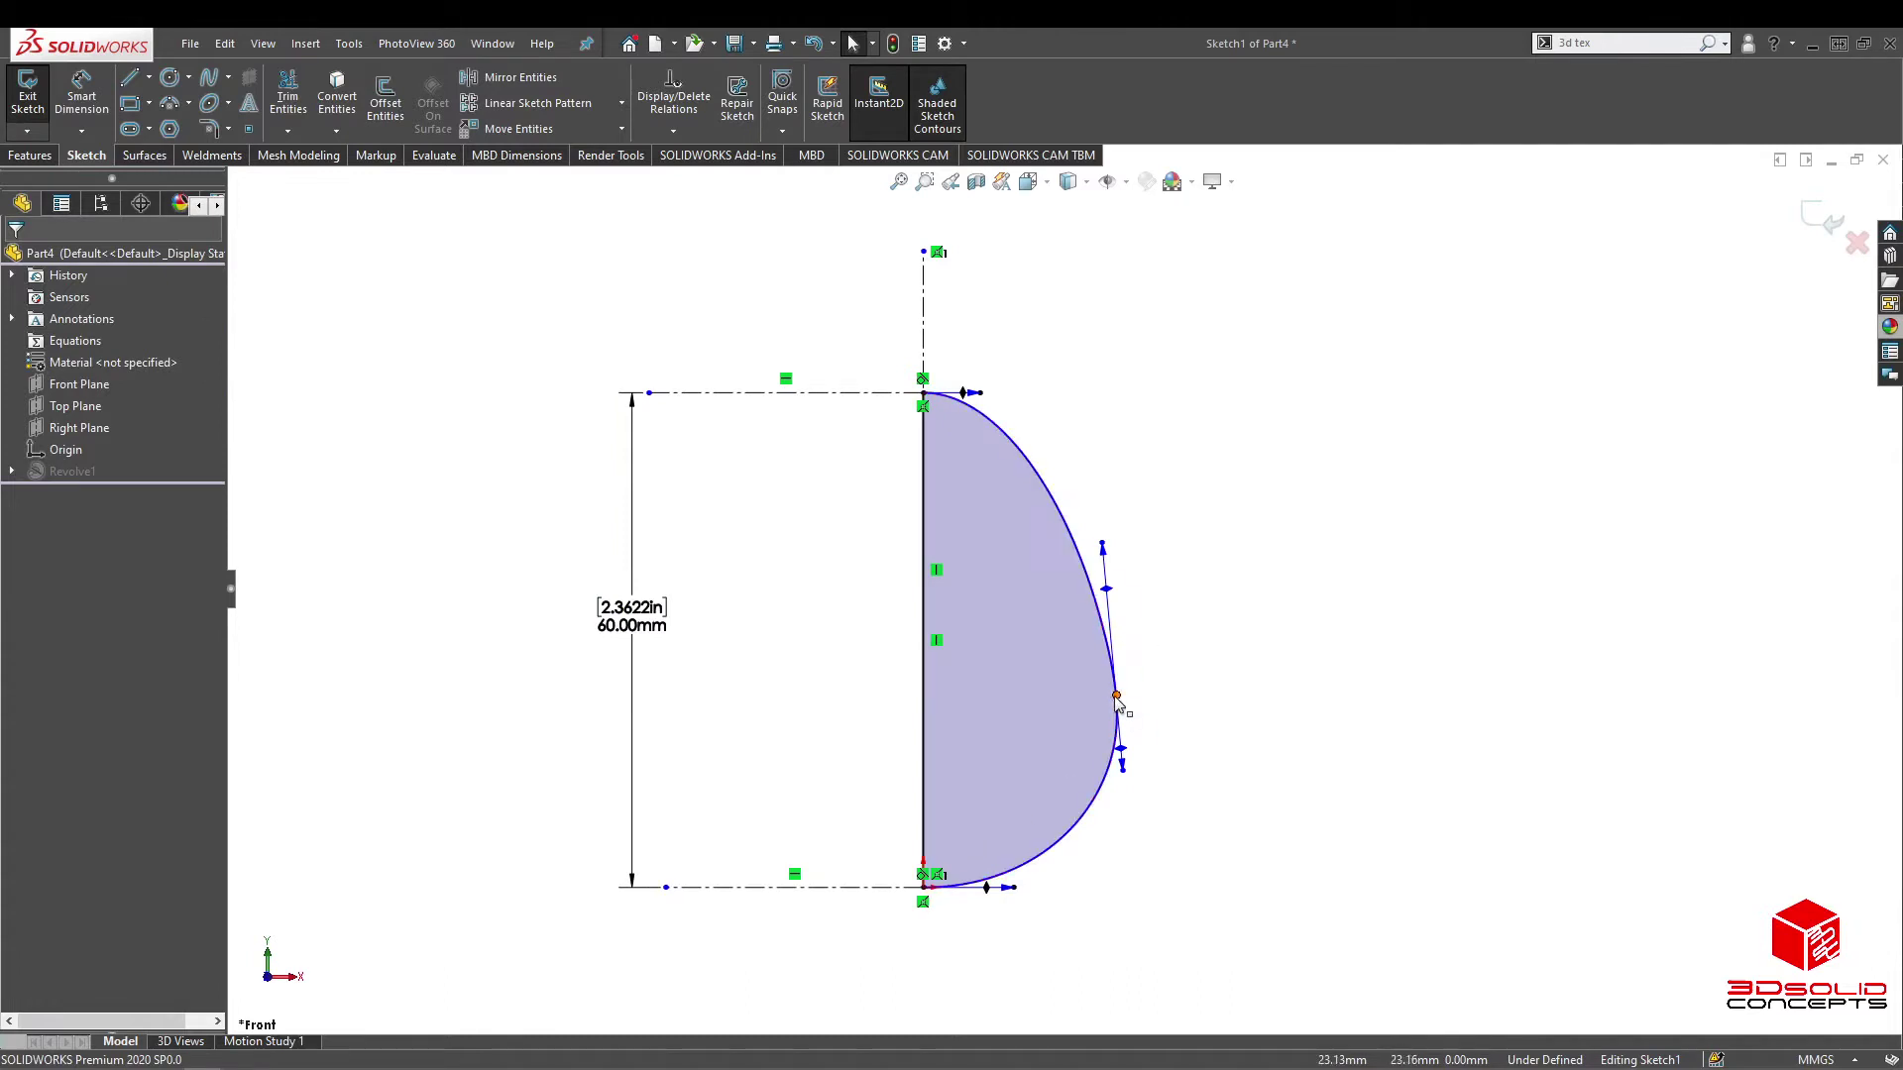
{"action": "left_click_drag", "start_coordinate": [1102, 543], "coordinate": [1107, 546]}
{"action": "left_click", "coordinate": [1254, 602]}
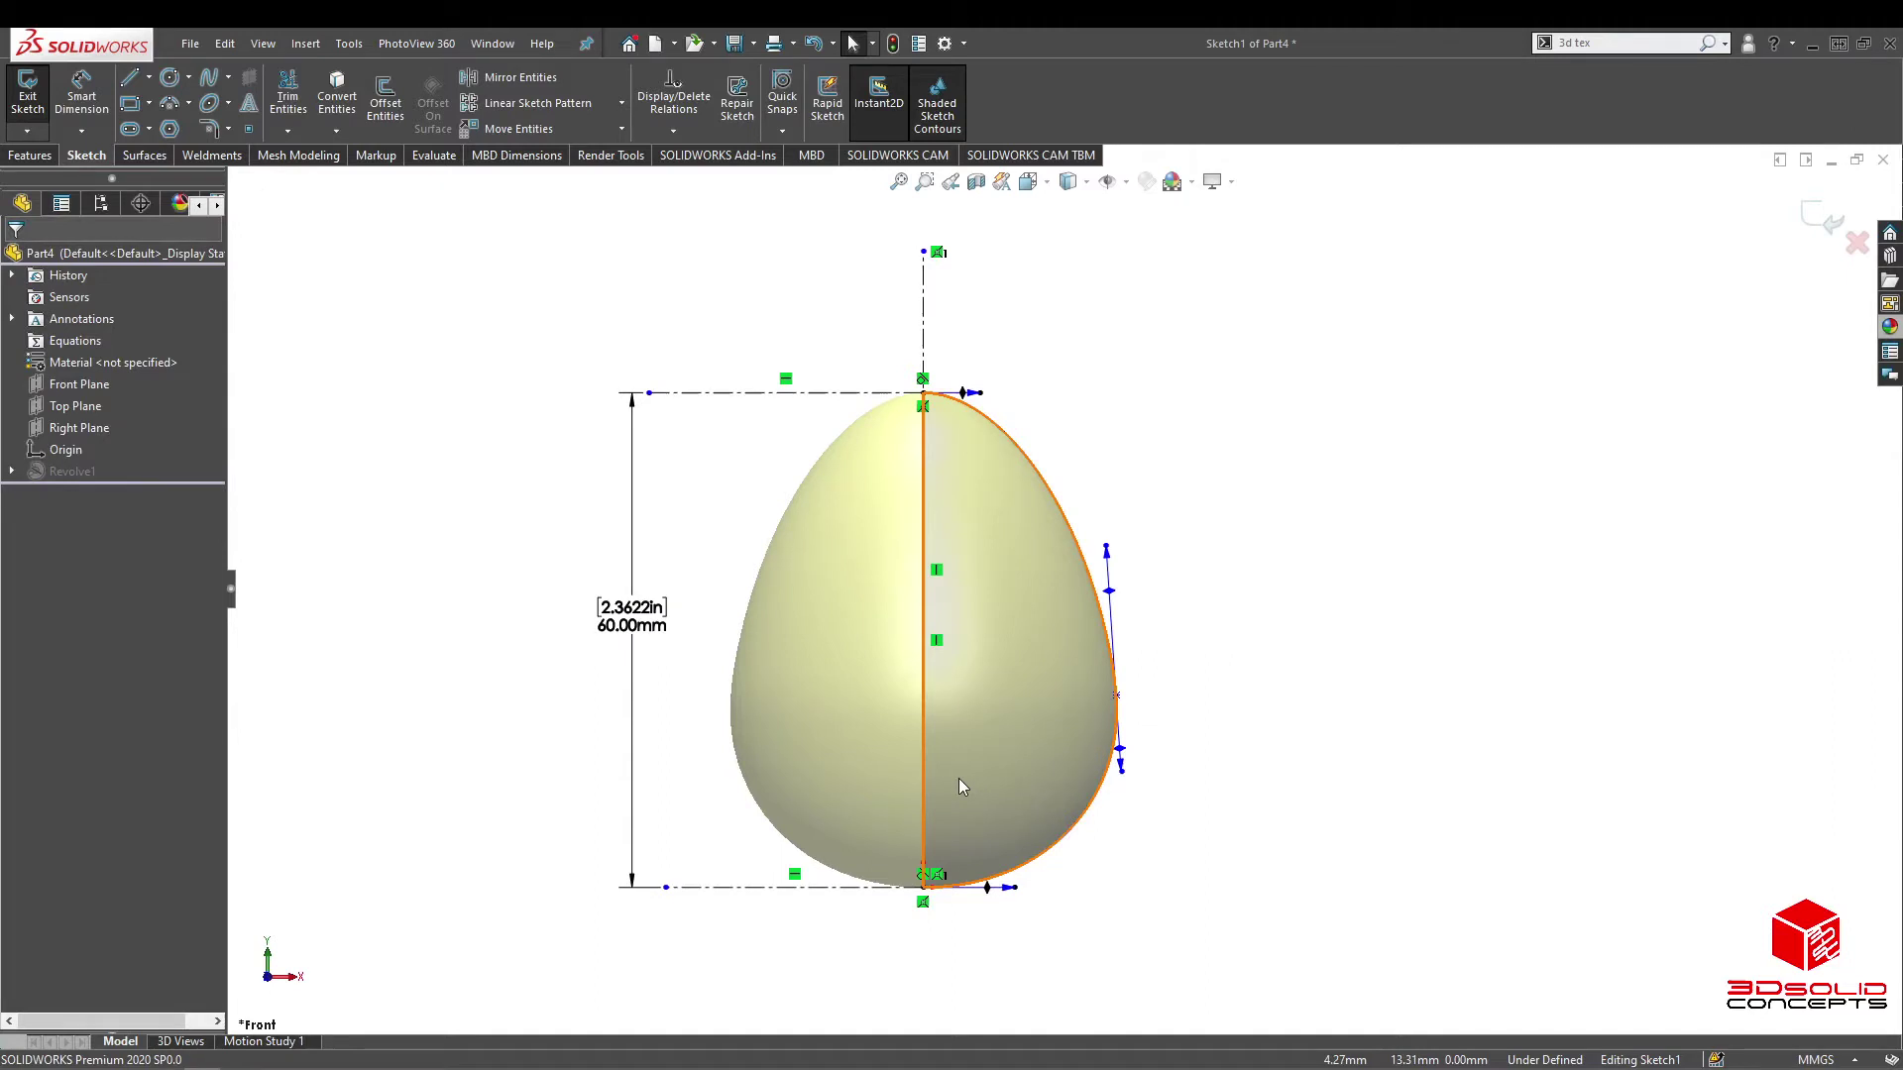
{"action": "left_click_drag", "start_coordinate": [981, 393], "coordinate": [971, 393]}
{"action": "left_click", "coordinate": [1181, 446]}
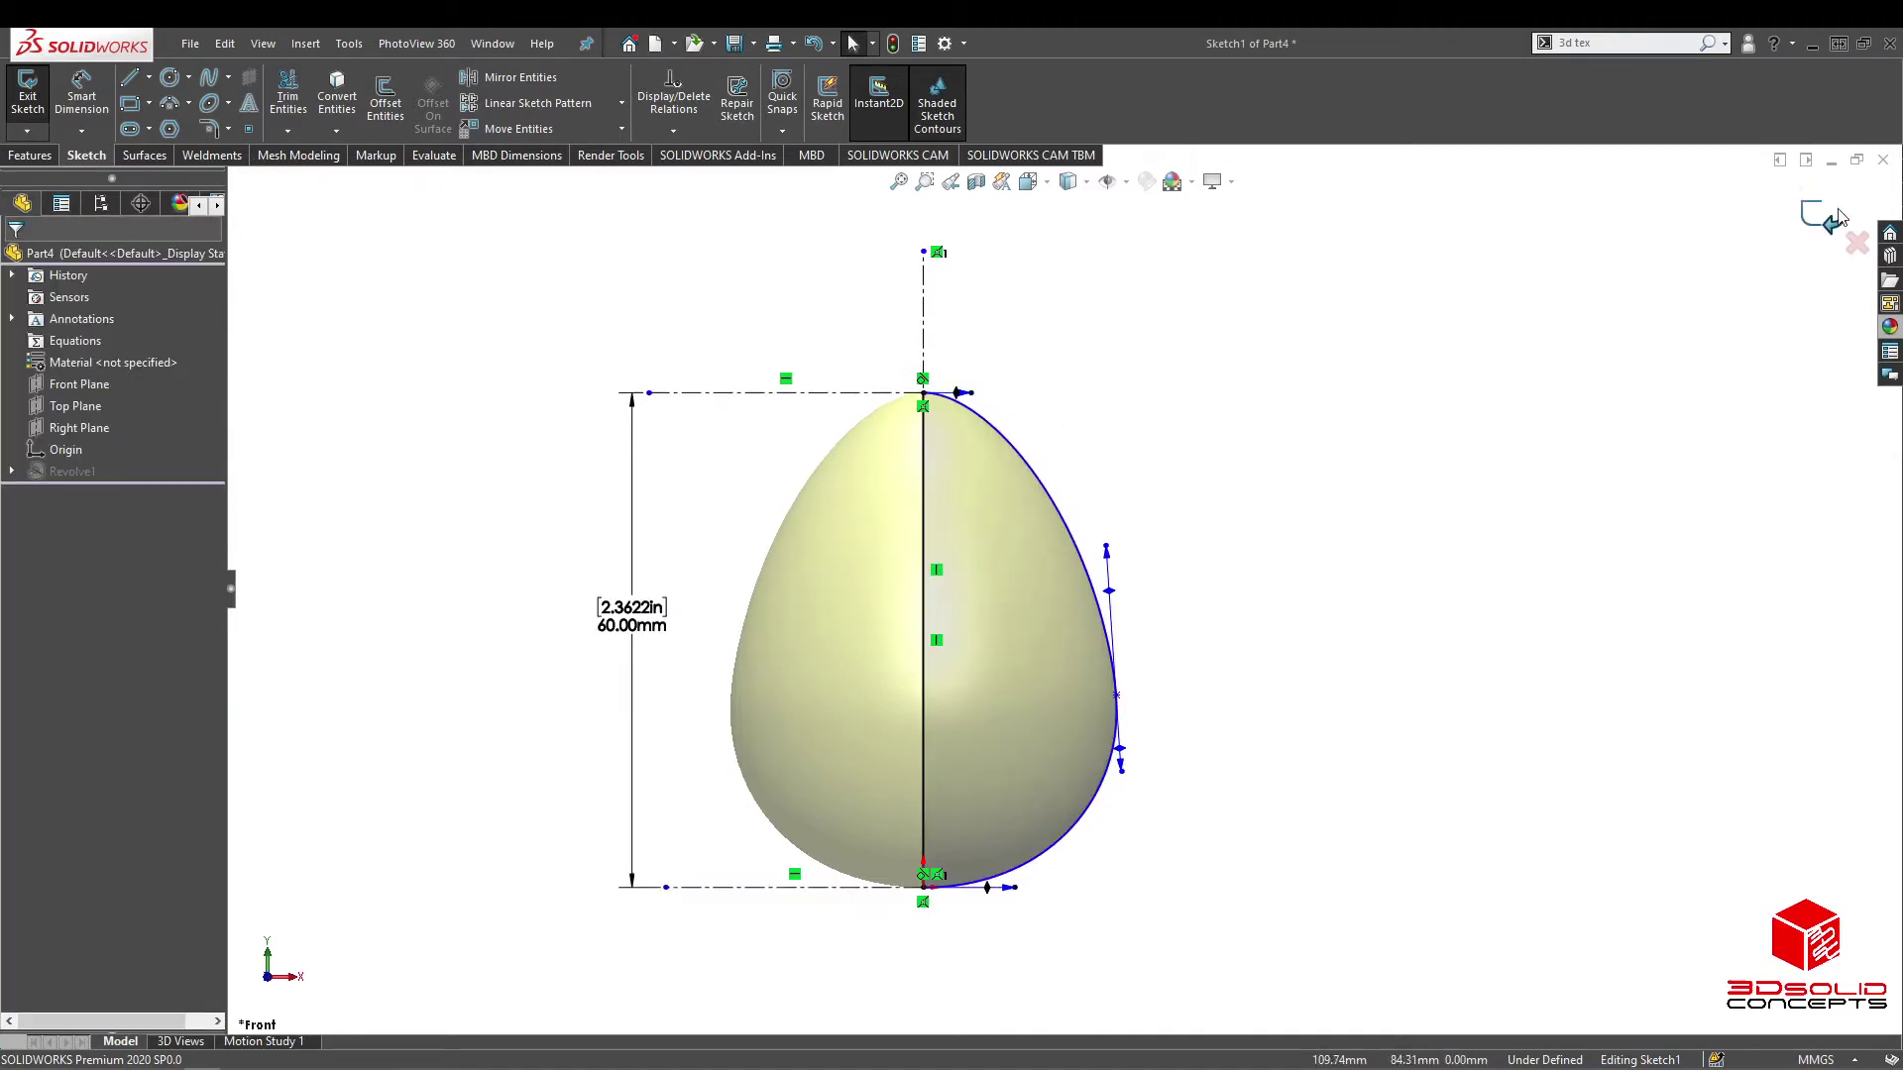
{"action": "left_click", "coordinate": [1809, 230]}
{"action": "scroll", "coordinate": [993, 798], "scroll_direction": "up", "scroll_amount": 3}
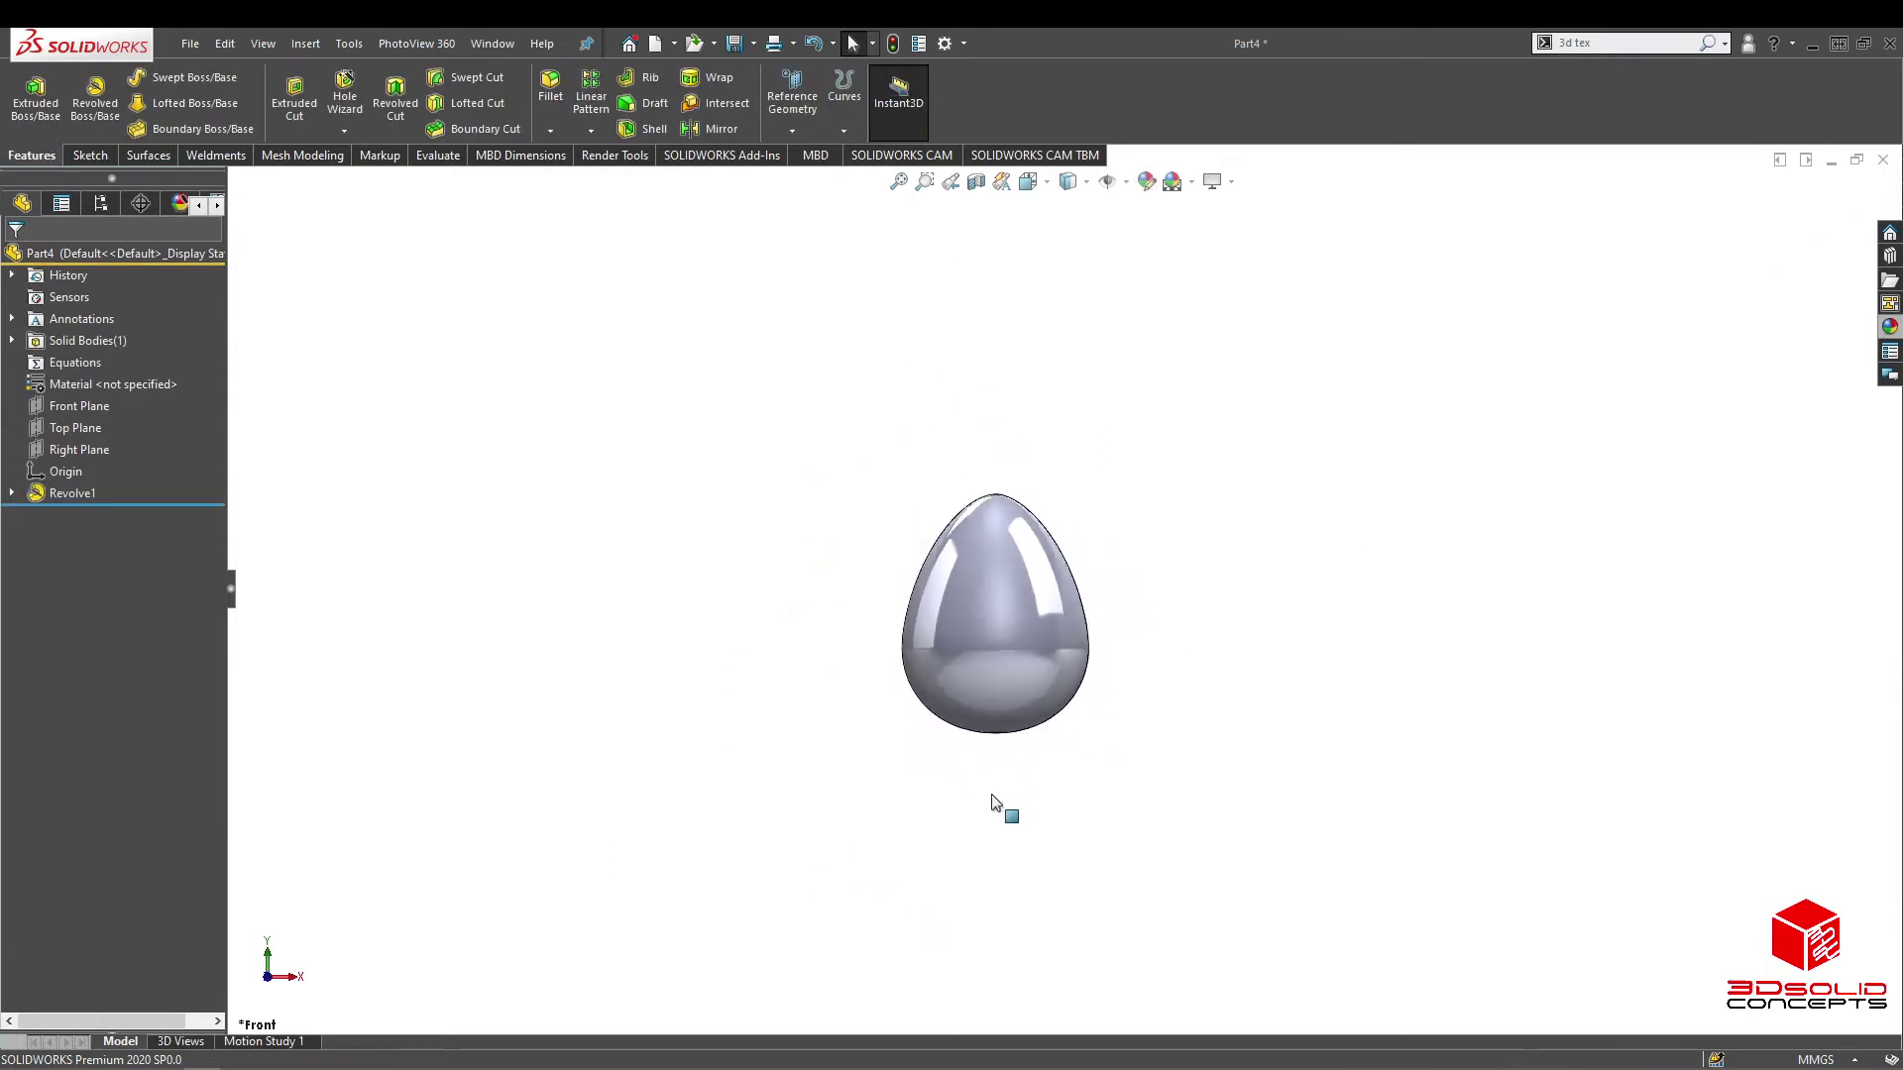
{"action": "scroll", "coordinate": [994, 782], "scroll_direction": "down", "scroll_amount": 4}
{"action": "scroll", "coordinate": [1094, 462], "scroll_direction": "up", "scroll_amount": 2}
{"action": "scroll", "coordinate": [1079, 491], "scroll_direction": "down", "scroll_amount": 2}
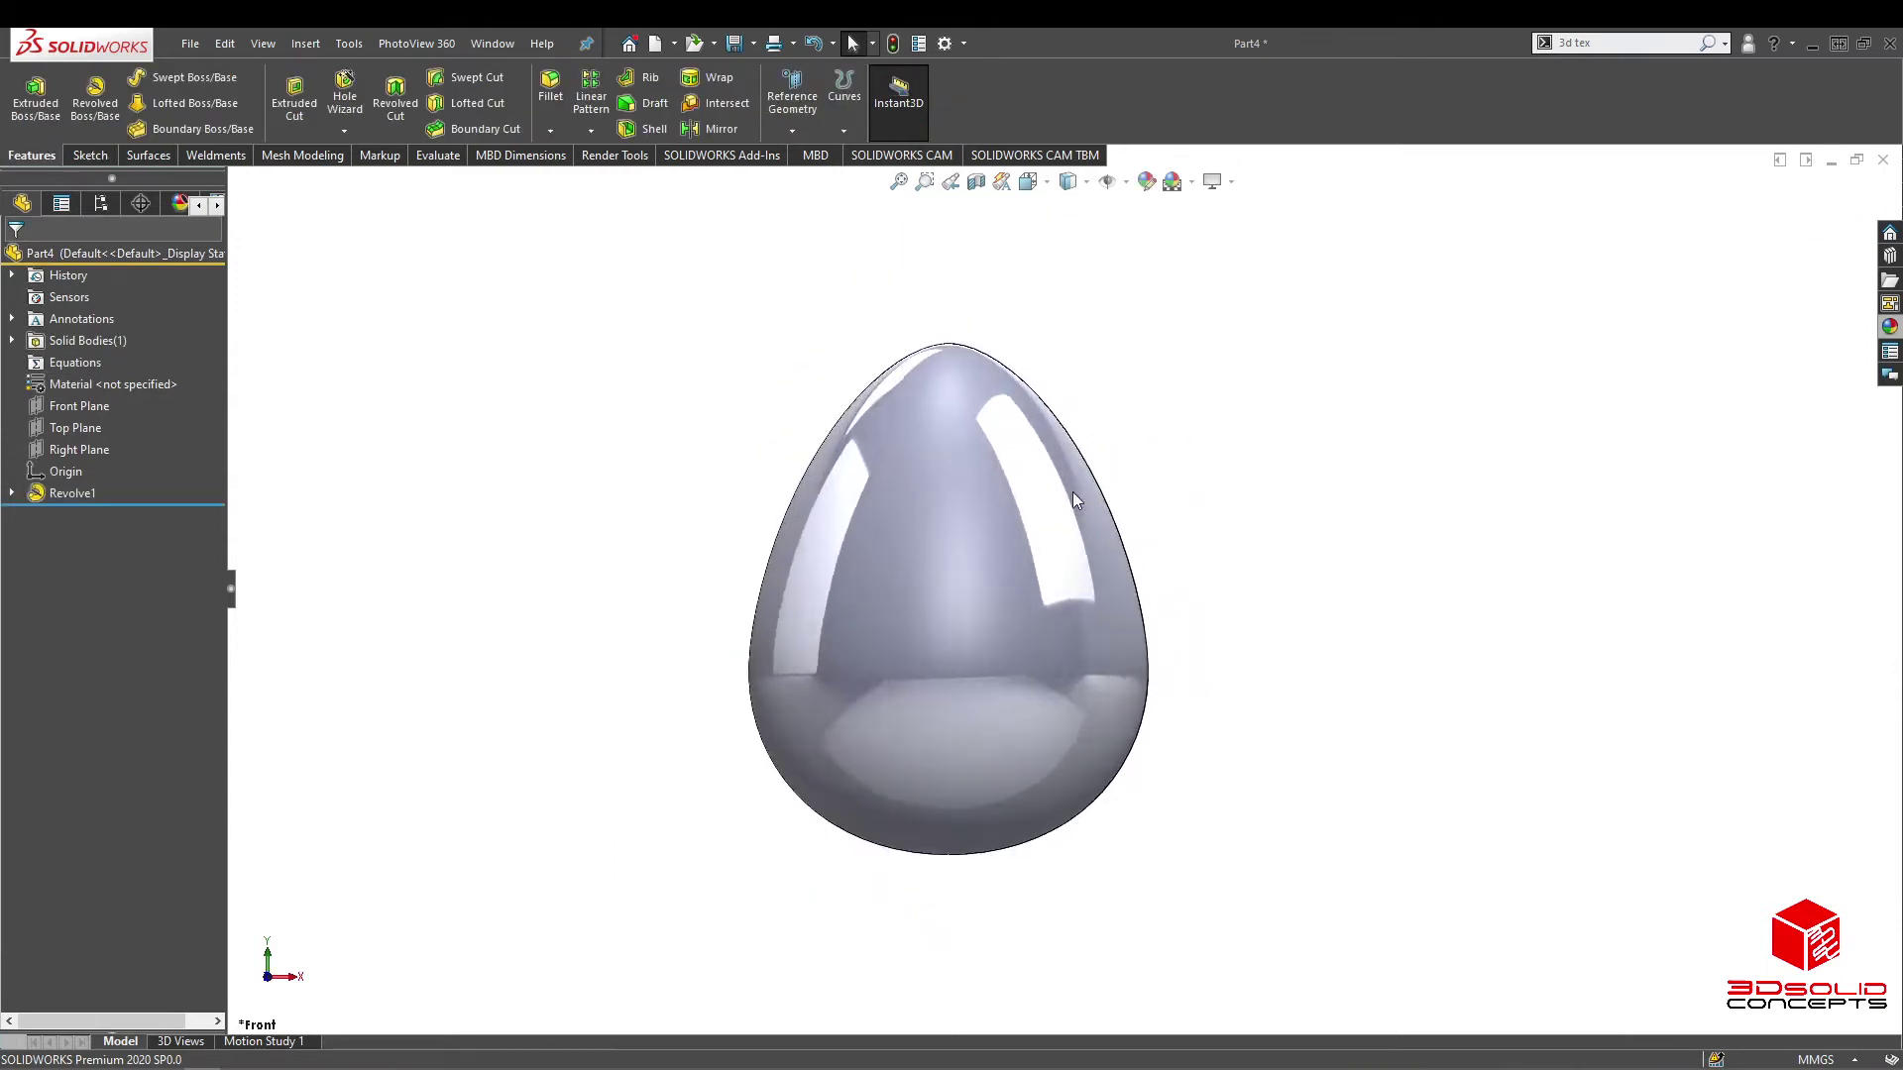
Step: Reopen the revolve's sketch, lengthen the spline's bottom tangent handle to about 11 mm from the axis and rebuild the egg
{"action": "left_click", "coordinate": [1123, 679]}
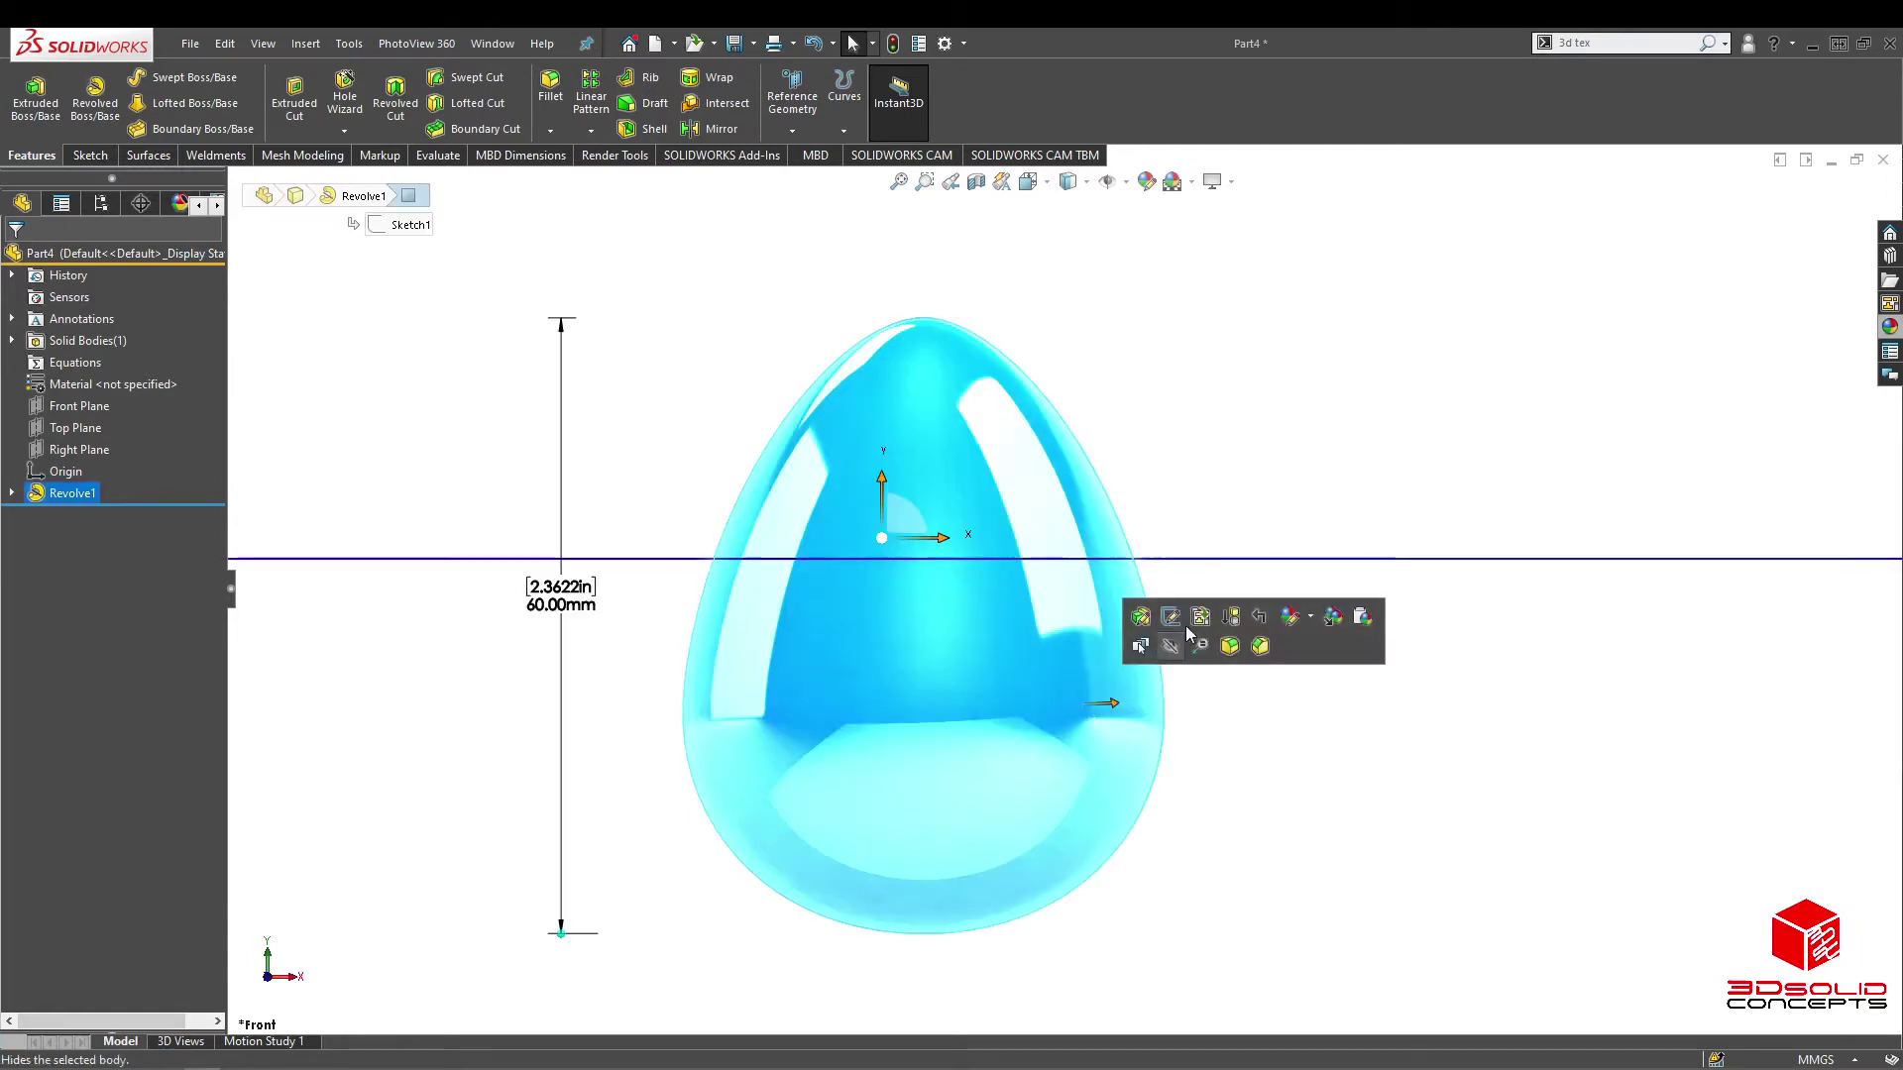
{"action": "left_click", "coordinate": [1171, 619]}
{"action": "scroll", "coordinate": [1158, 527], "scroll_direction": "down", "scroll_amount": 8}
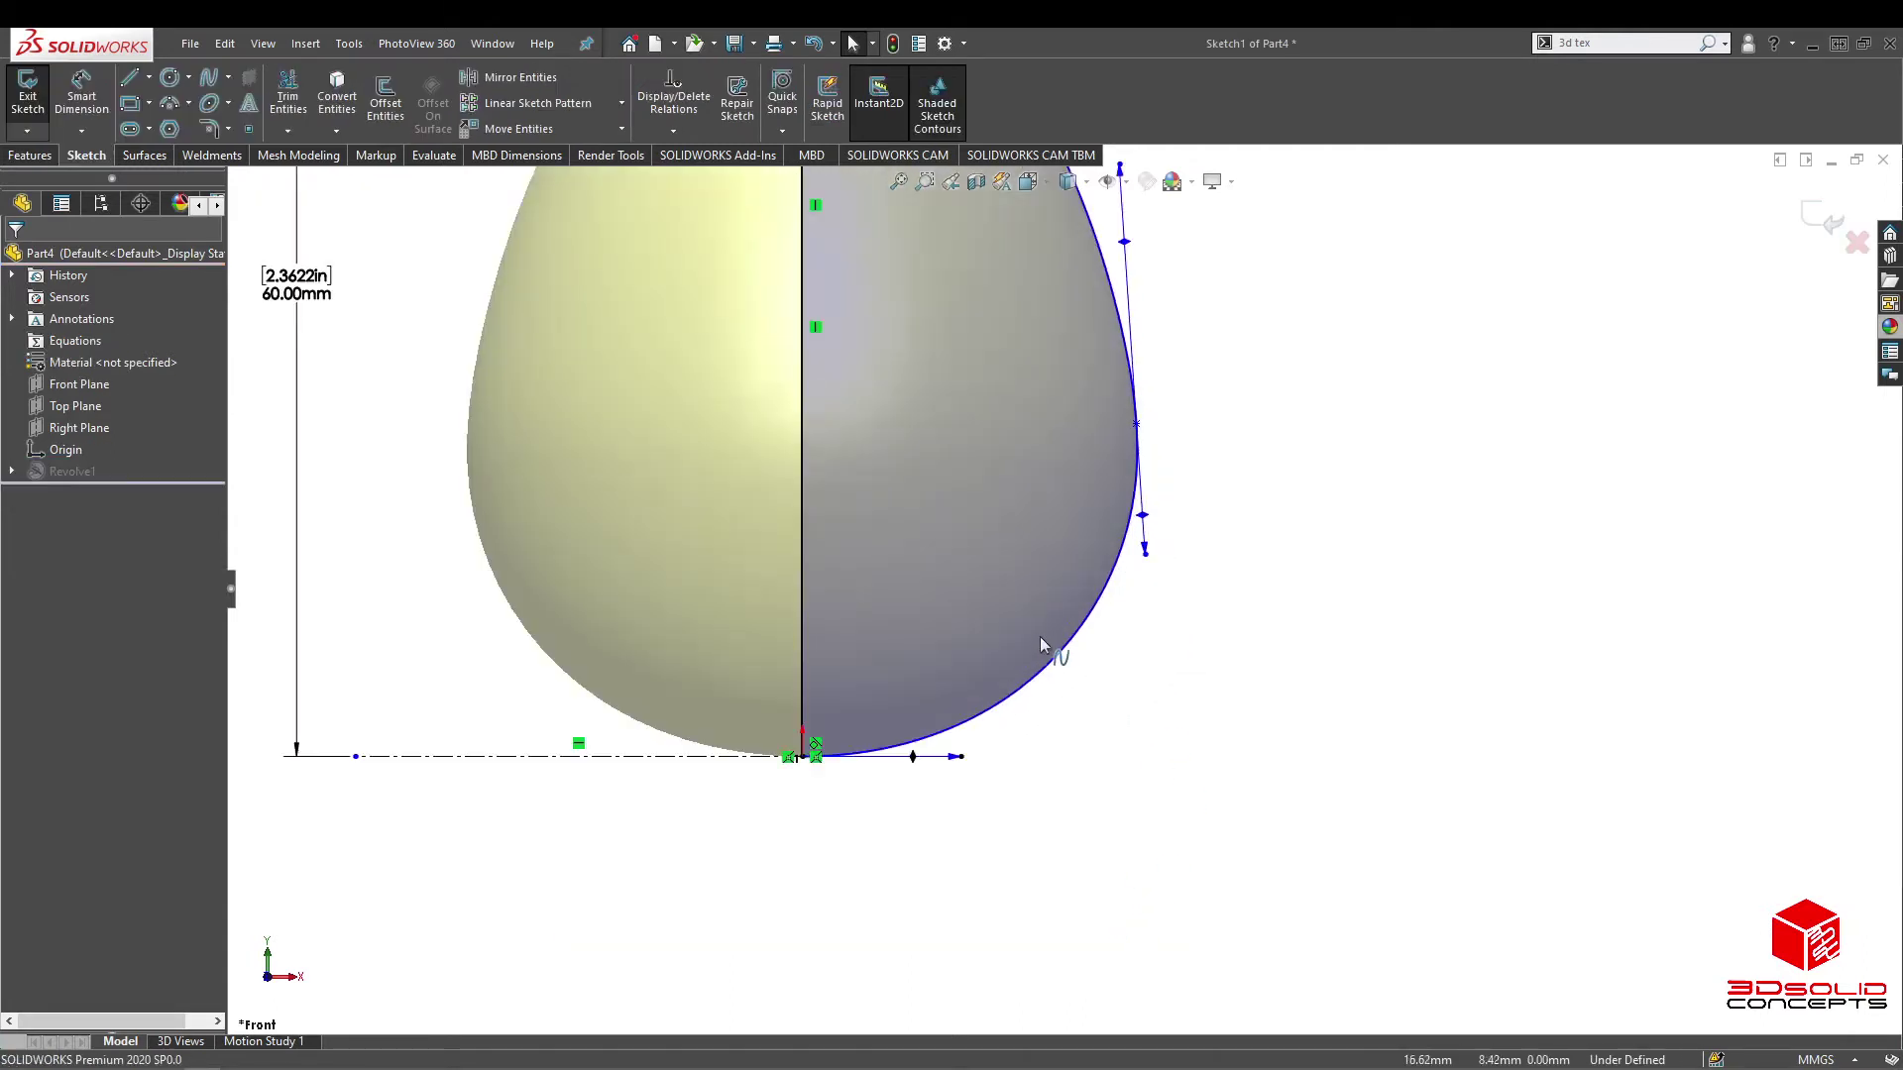
{"action": "left_click_drag", "start_coordinate": [928, 810], "coordinate": [959, 809]}
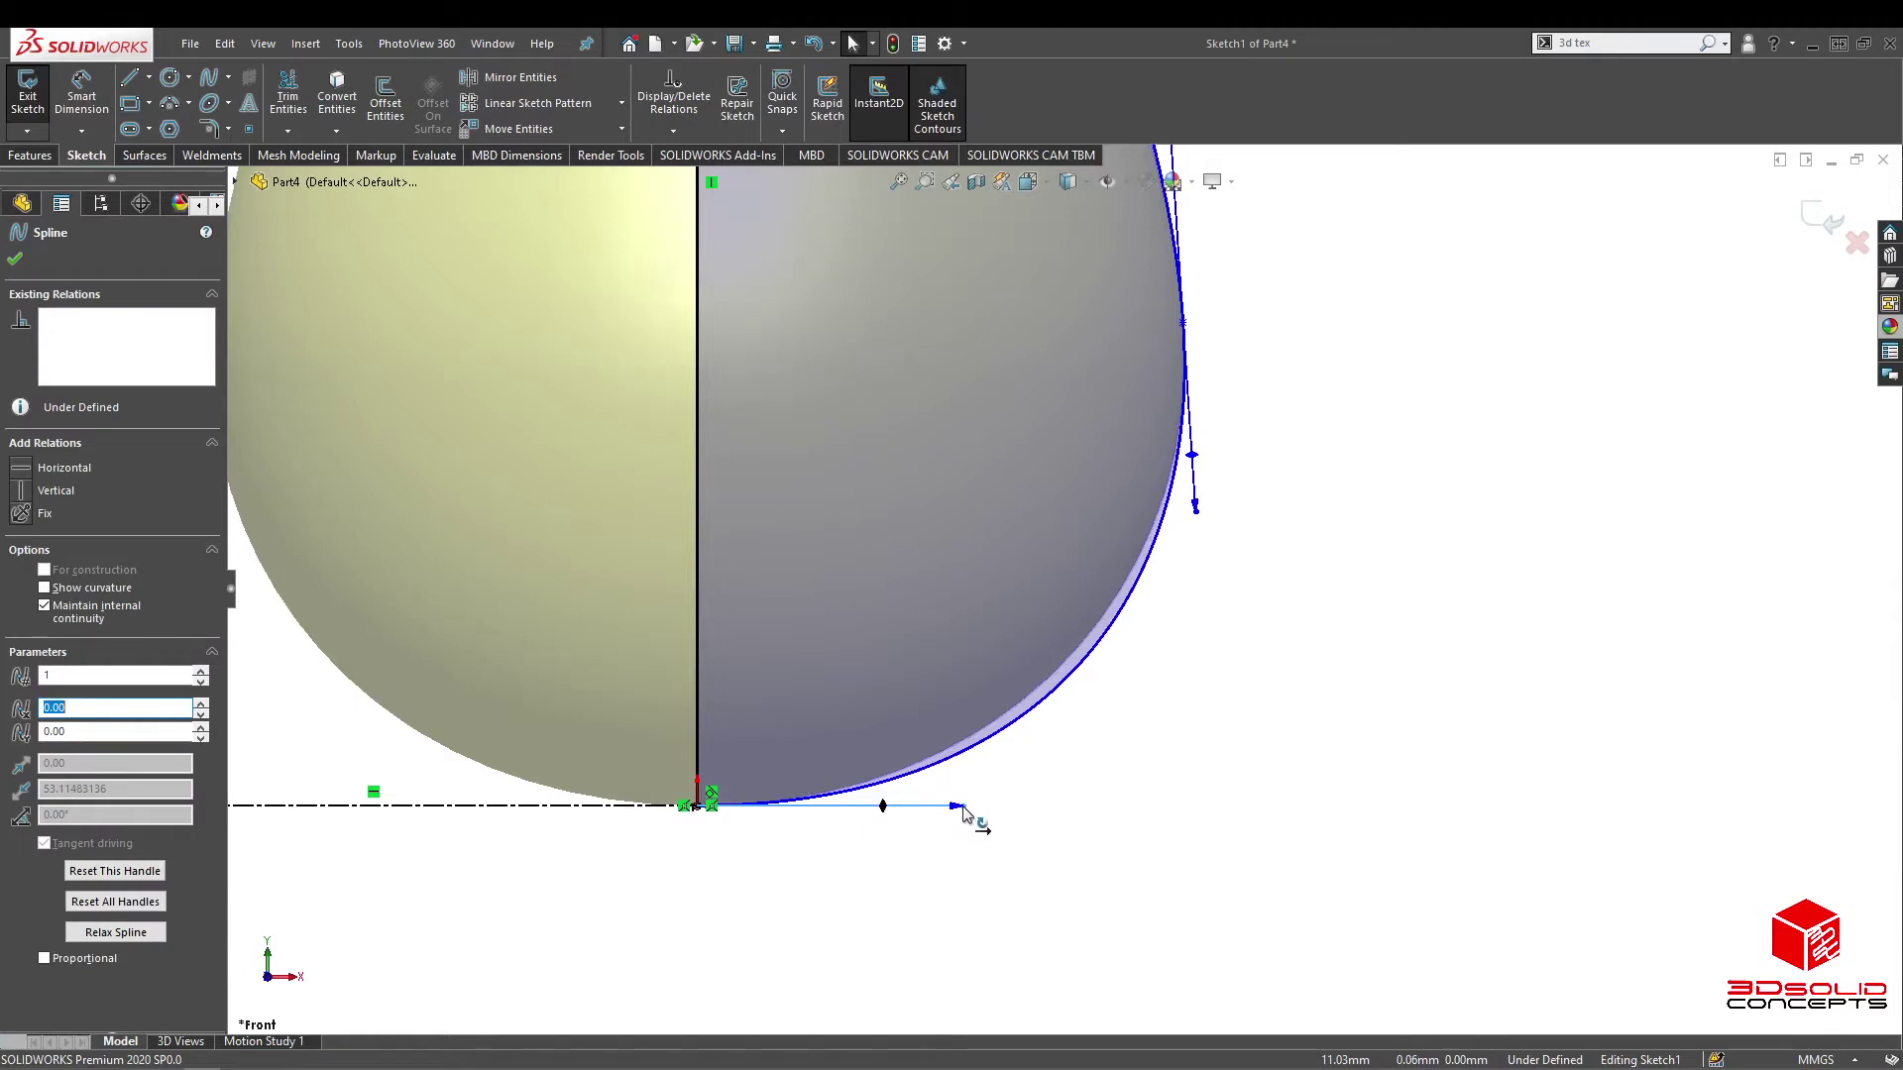
{"action": "scroll", "coordinate": [1196, 512], "scroll_direction": "up", "scroll_amount": 6}
{"action": "scroll", "coordinate": [872, 352], "scroll_direction": "down", "scroll_amount": 2}
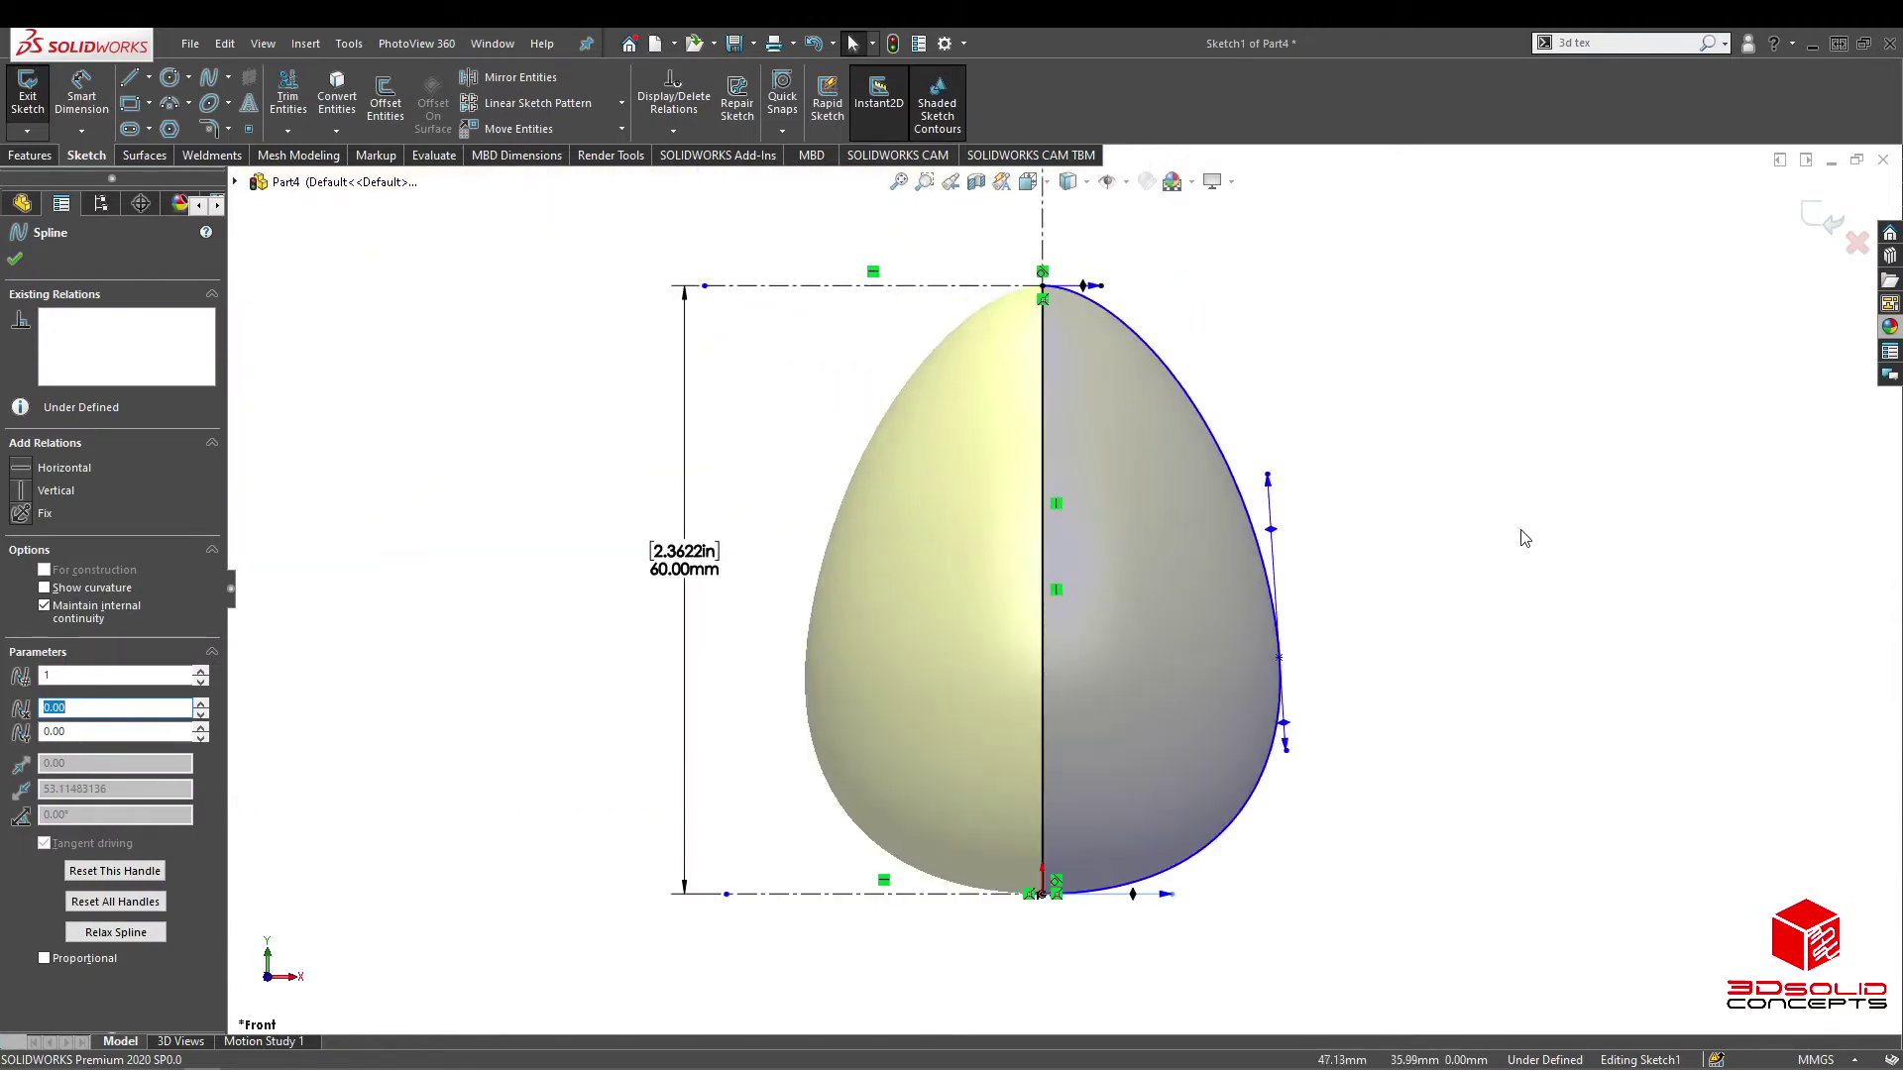
{"action": "left_click", "coordinate": [1521, 535]}
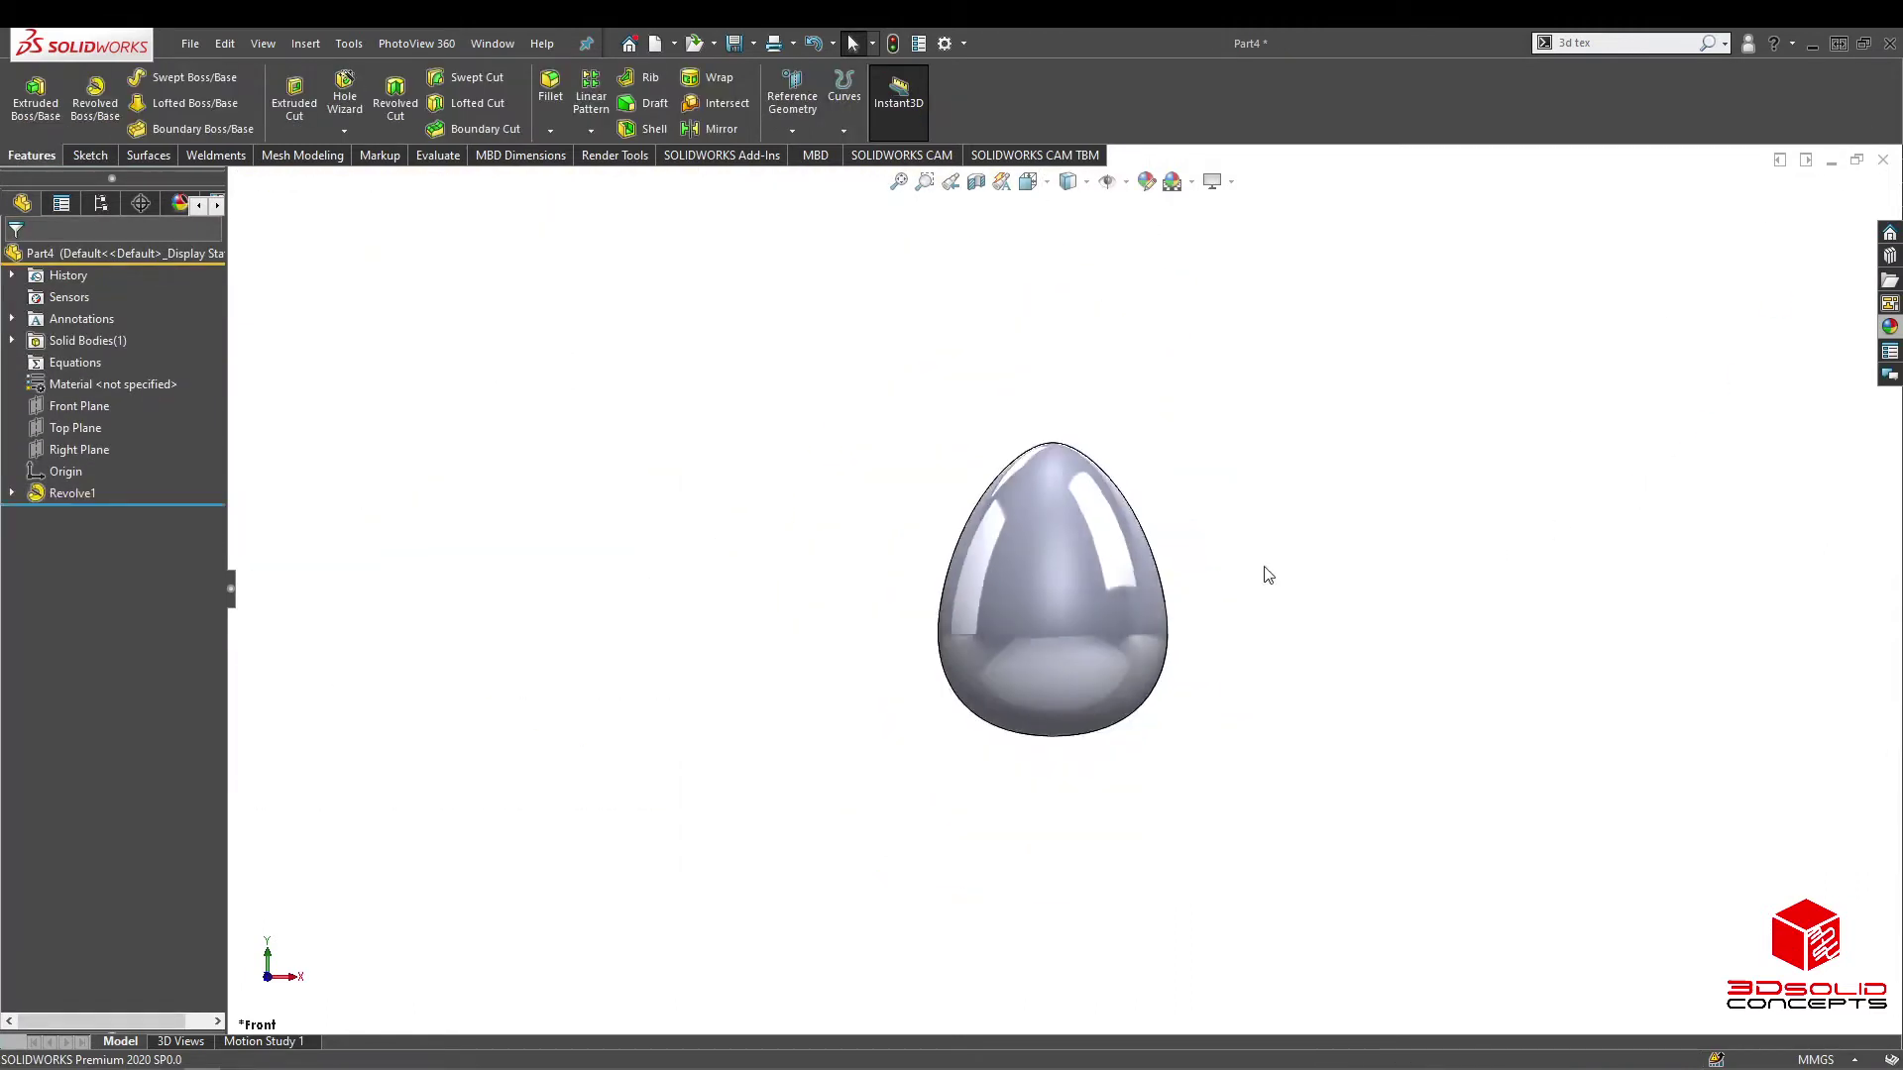
{"action": "scroll", "coordinate": [1301, 580], "scroll_direction": "down", "scroll_amount": 3}
{"action": "scroll", "coordinate": [1053, 586], "scroll_direction": "up", "scroll_amount": 3}
{"action": "middle_click_drag", "start_coordinate": [1052, 586], "coordinate": [1239, 602]}
{"action": "scroll", "coordinate": [1066, 640], "scroll_direction": "down", "scroll_amount": 4}
{"action": "scroll", "coordinate": [1011, 590], "scroll_direction": "up", "scroll_amount": 1}
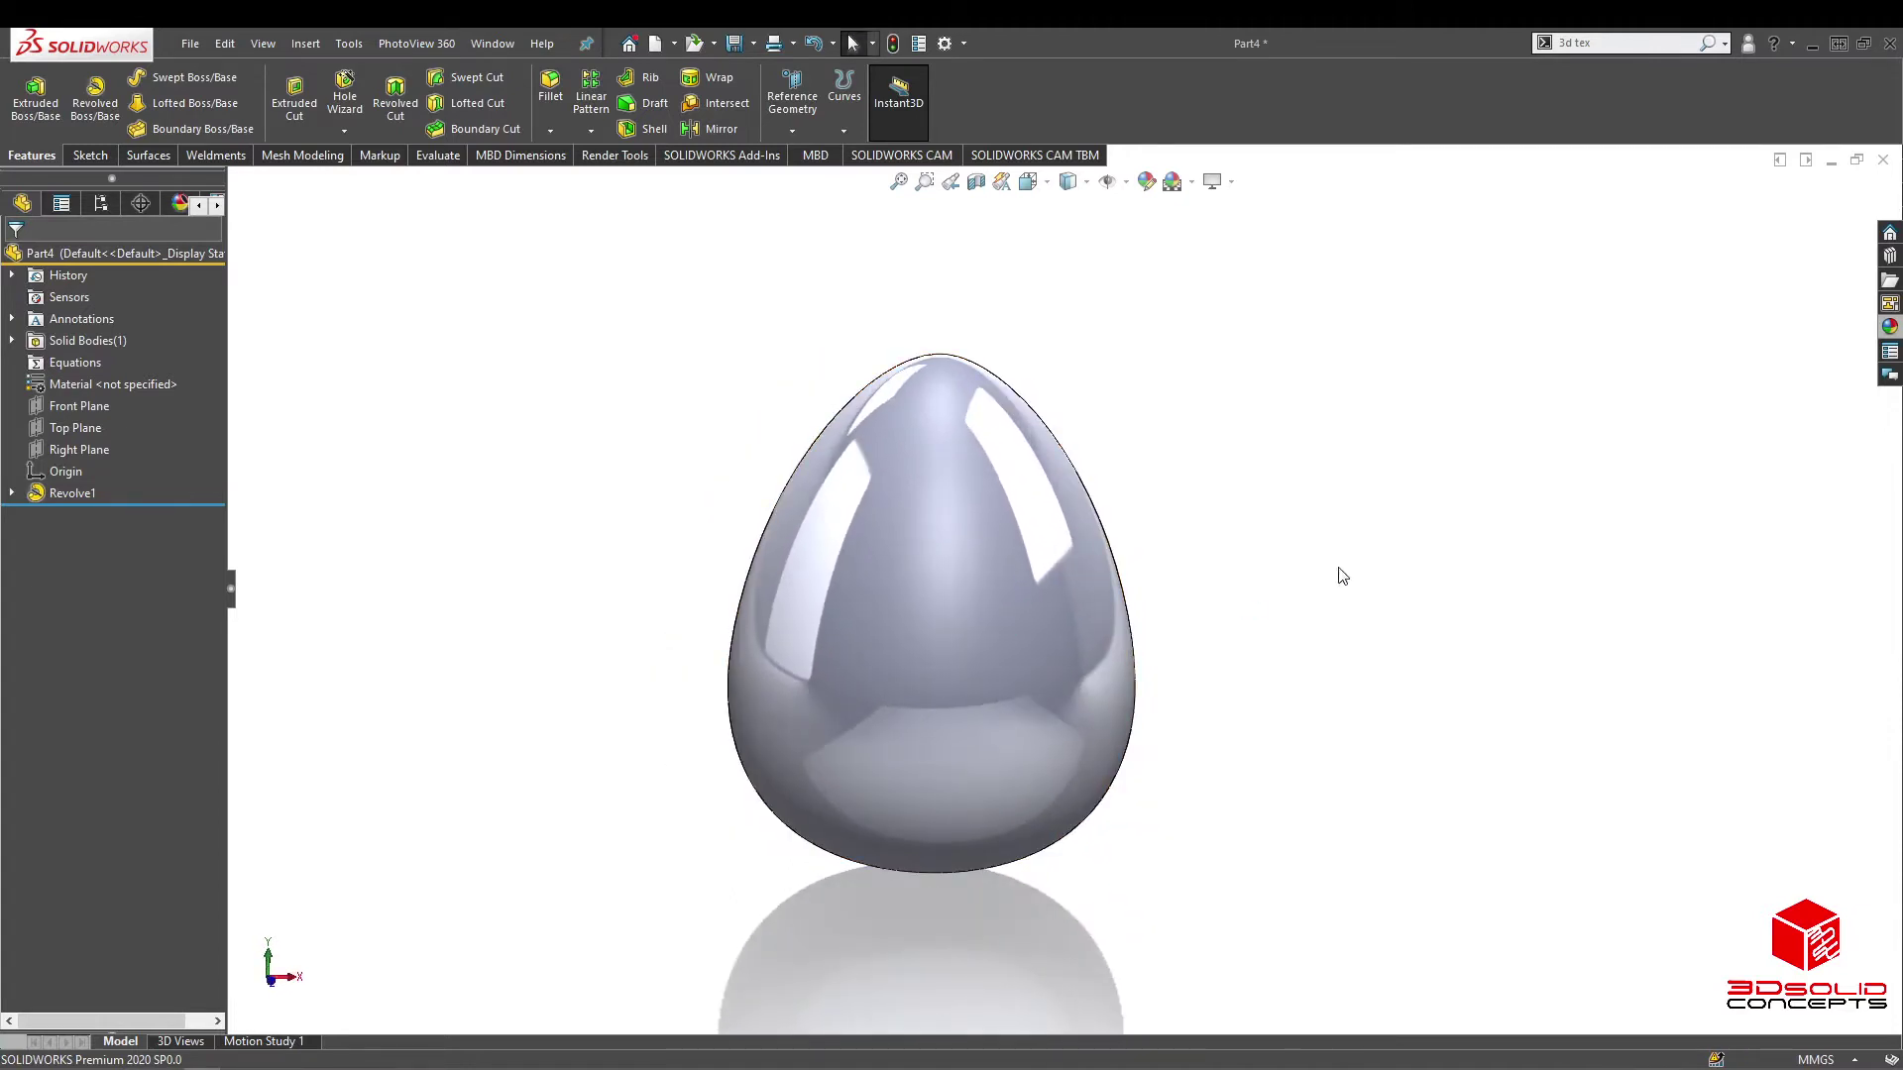
{"action": "middle_click_drag", "start_coordinate": [1090, 570], "coordinate": [981, 548]}
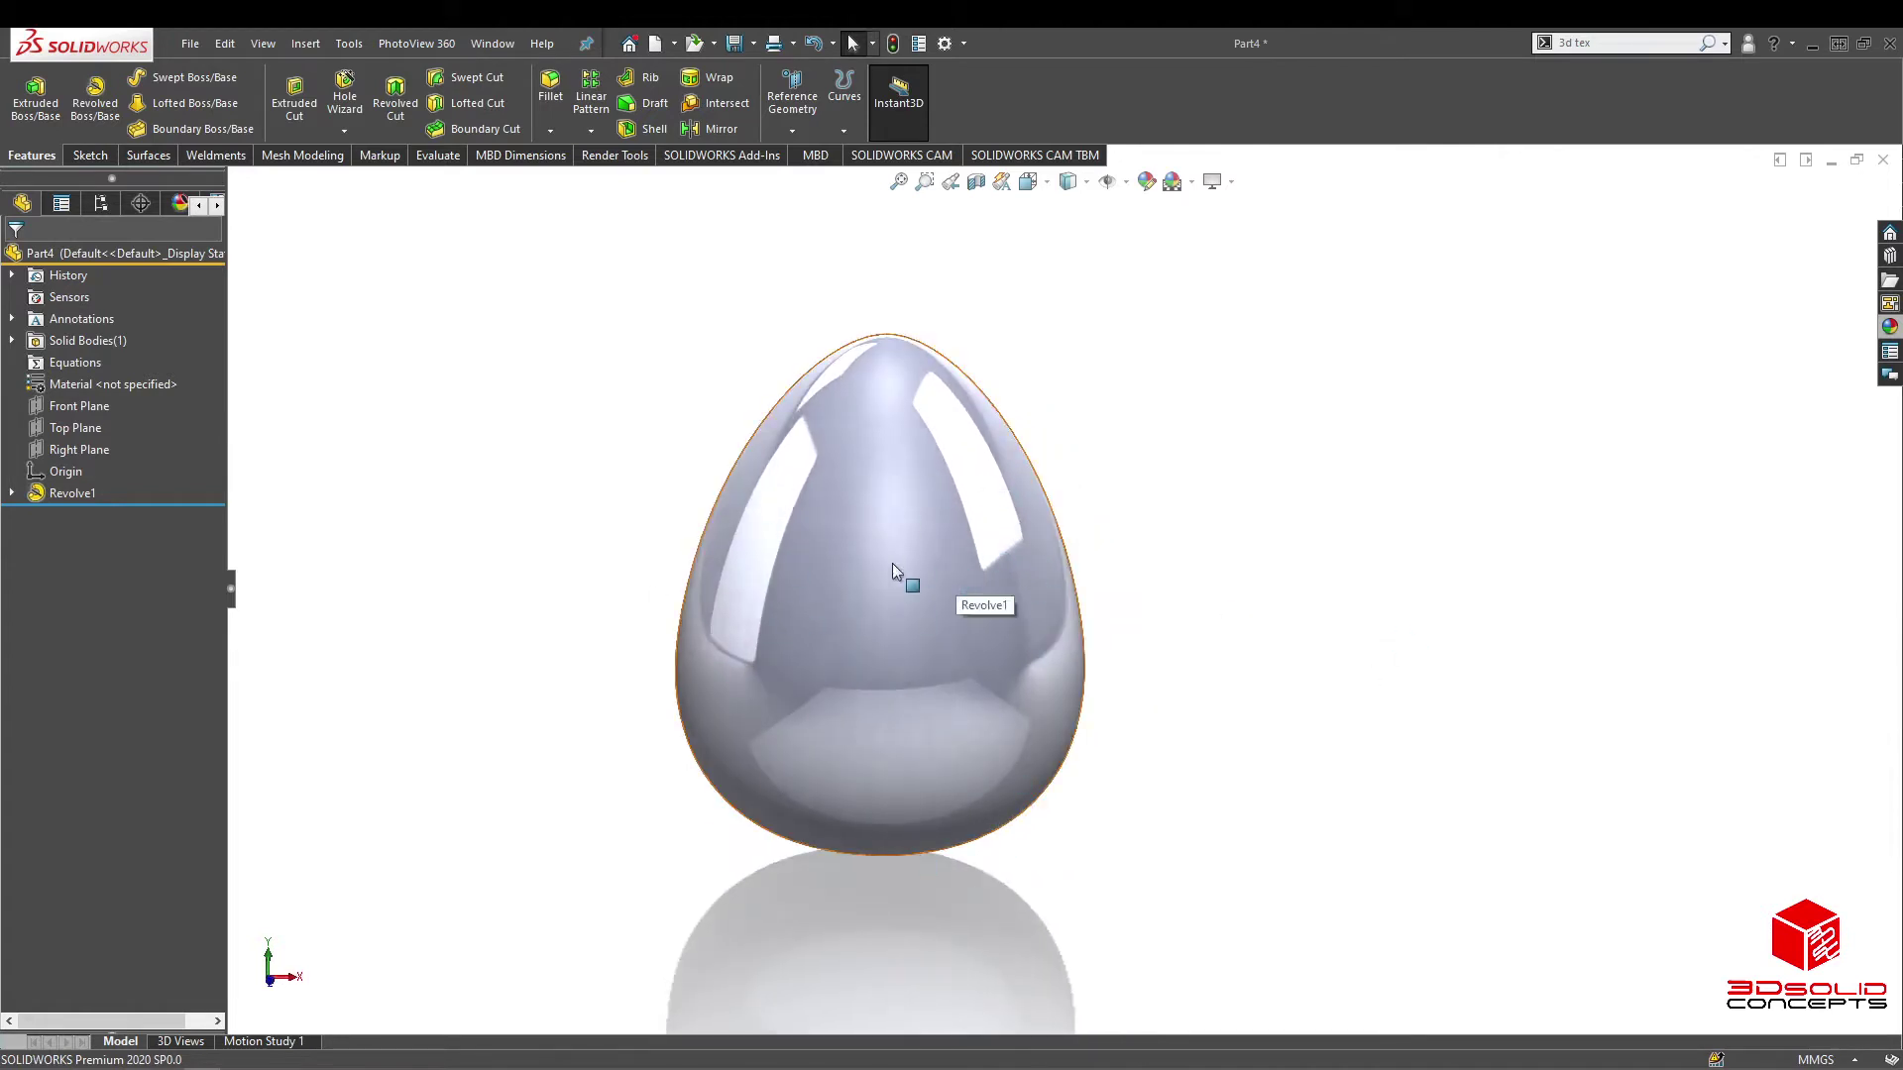
Step: Start a new sketch on the Right Plane
{"action": "left_click", "coordinate": [75, 451]}
{"action": "left_click", "coordinate": [549, 497]}
{"action": "right_click", "coordinate": [53, 450]}
{"action": "left_click", "coordinate": [545, 465]}
{"action": "scroll", "coordinate": [810, 480], "scroll_direction": "up", "scroll_amount": 1}
{"action": "middle_click_drag", "start_coordinate": [810, 480], "coordinate": [585, 431]}
{"action": "scroll", "coordinate": [851, 435], "scroll_direction": "down", "scroll_amount": 2}
{"action": "left_click", "coordinate": [87, 449]}
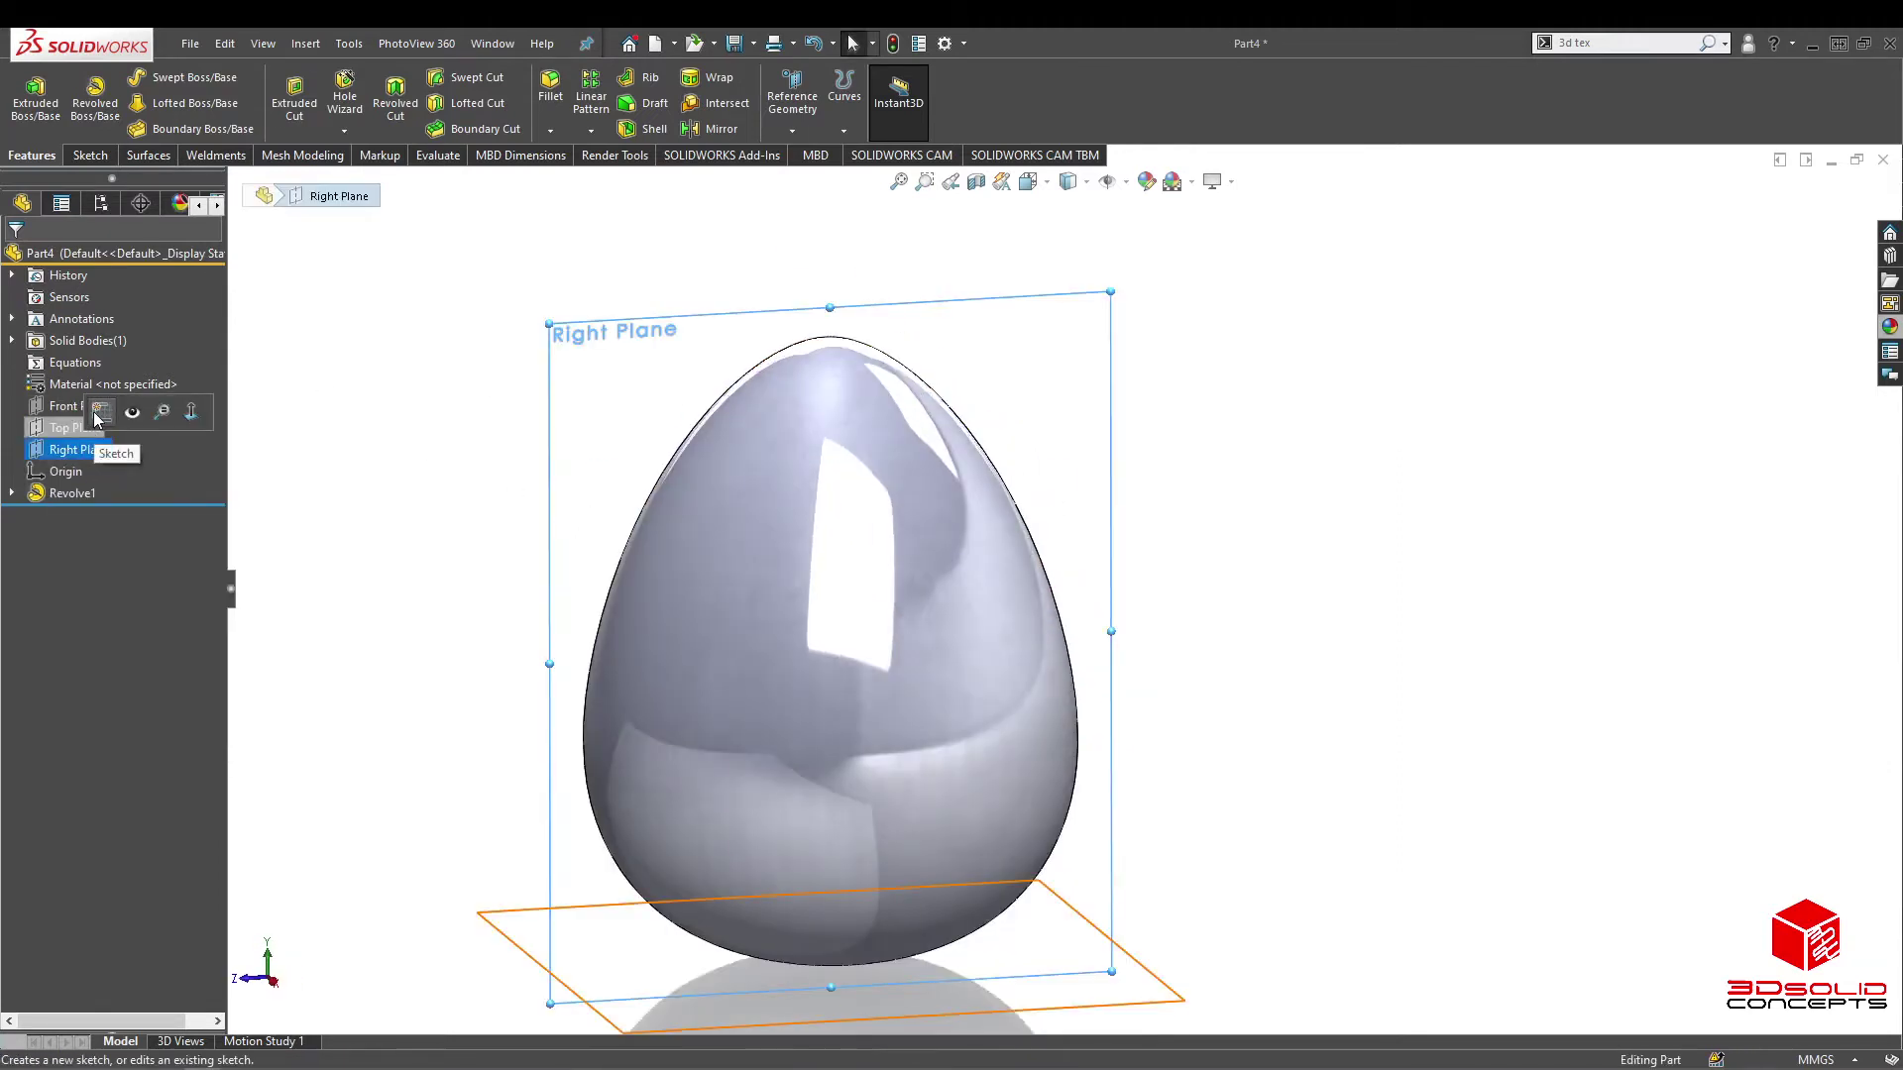
{"action": "left_click", "coordinate": [96, 413]}
Step: Draw a vertical centerline about 69 mm long from the origin up past the egg's tip
{"action": "scroll", "coordinate": [1476, 565], "scroll_direction": "up", "scroll_amount": 2}
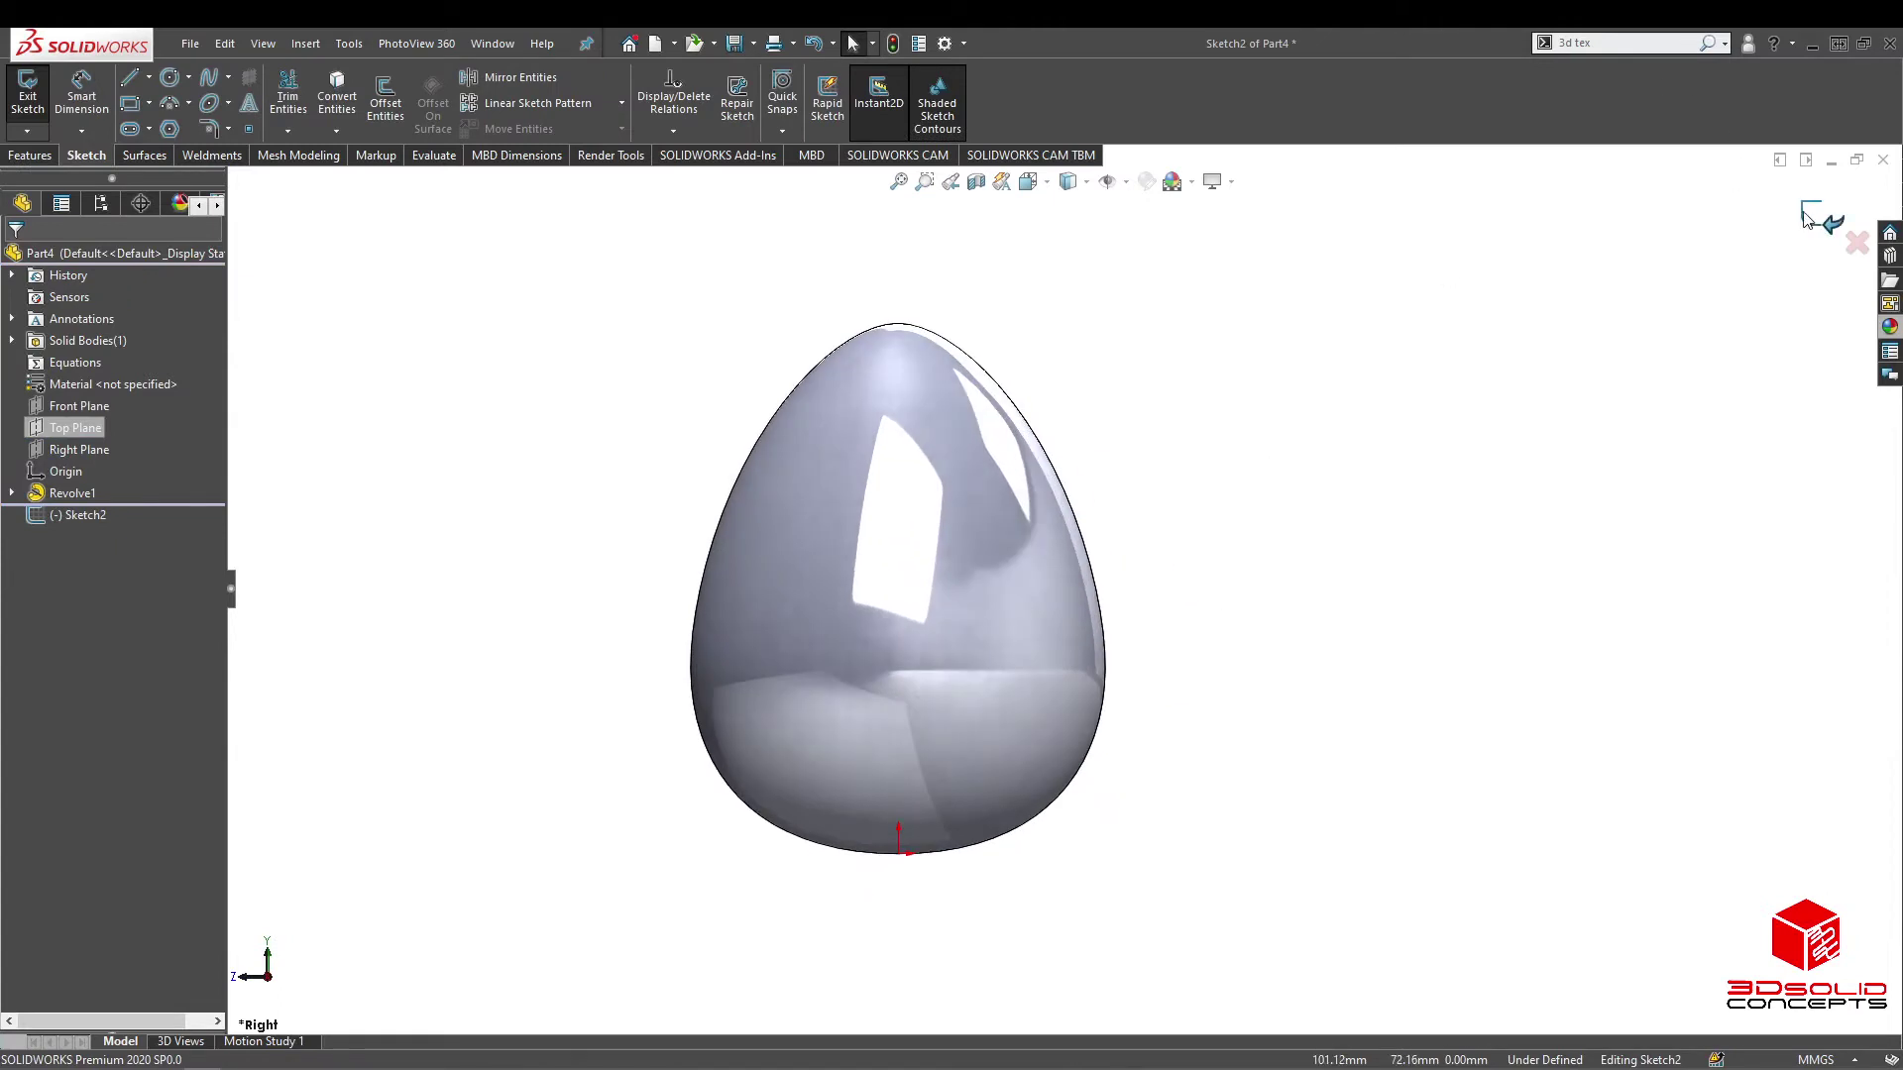
{"action": "scroll", "coordinate": [1041, 500], "scroll_direction": "down", "scroll_amount": 2}
{"action": "scroll", "coordinate": [1063, 587], "scroll_direction": "up", "scroll_amount": 3}
{"action": "scroll", "coordinate": [1211, 600], "scroll_direction": "down", "scroll_amount": 1}
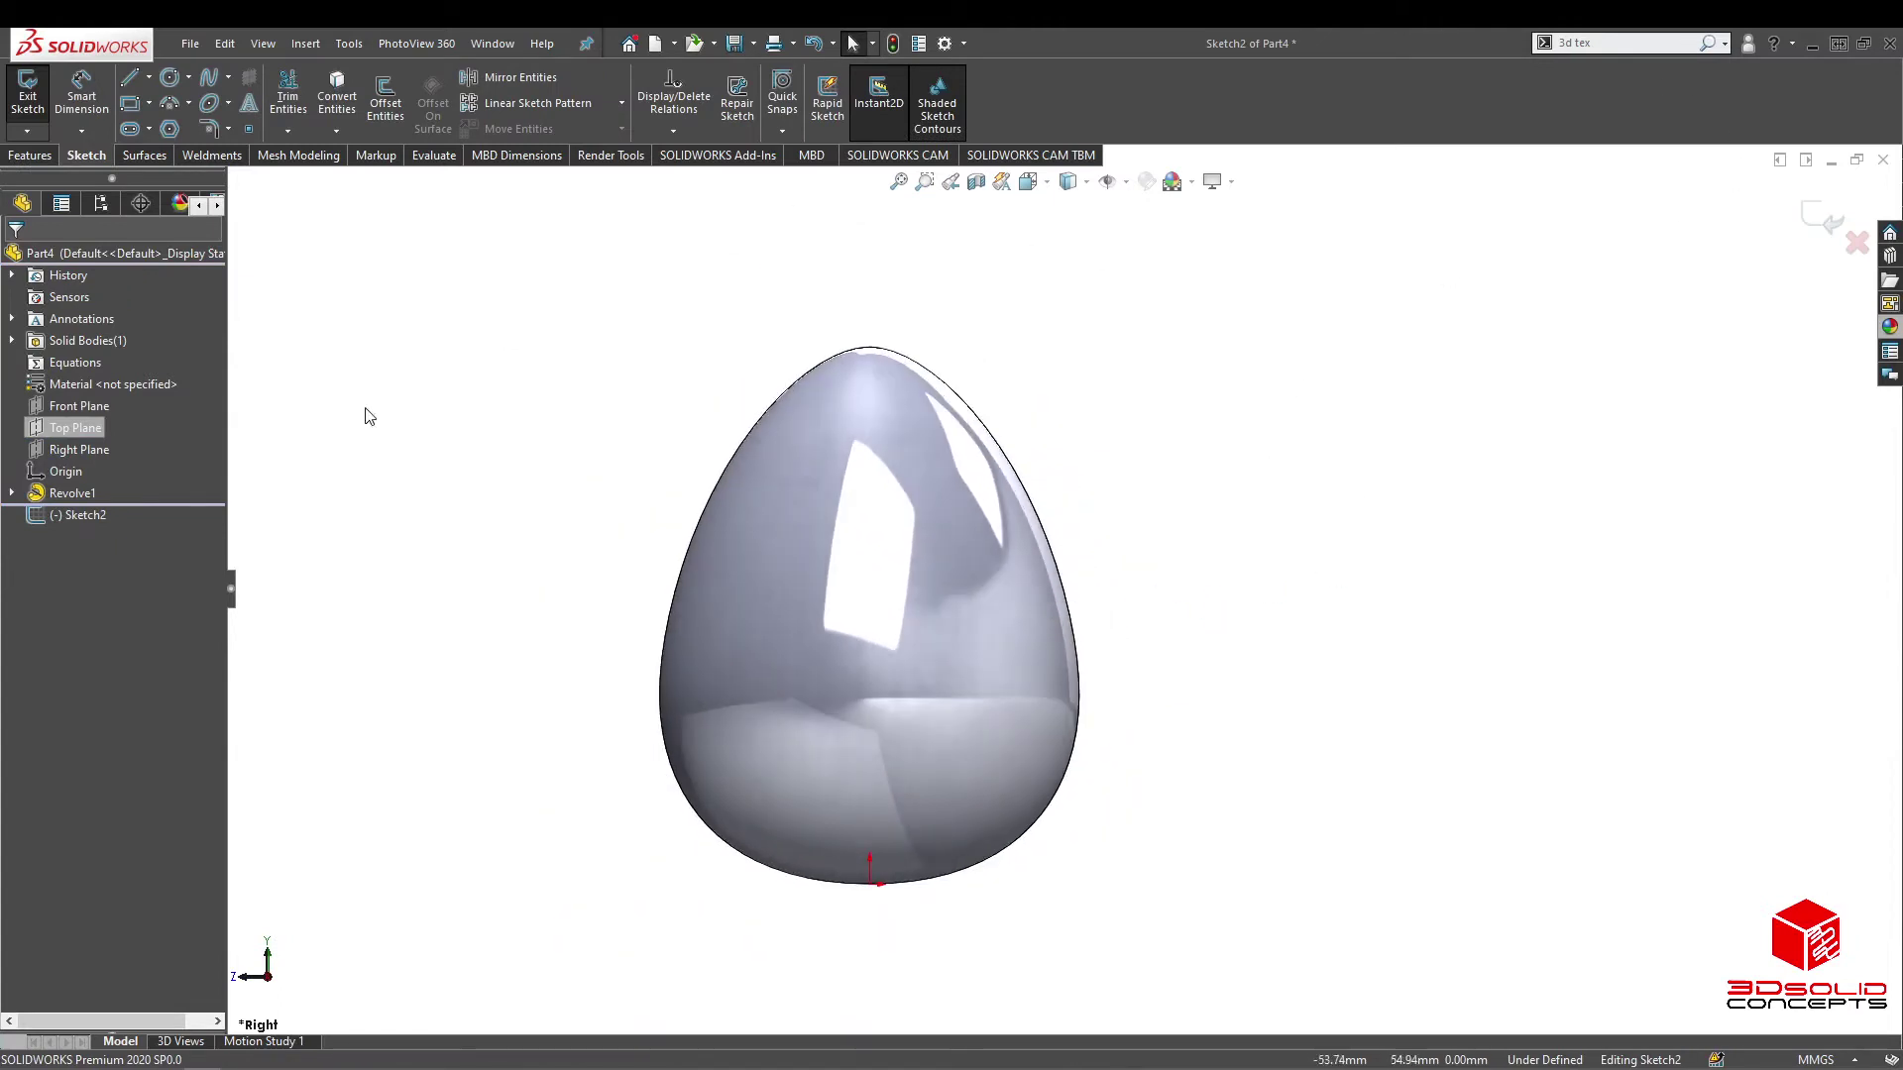
{"action": "left_click", "coordinate": [130, 79]}
{"action": "left_click", "coordinate": [148, 77]}
{"action": "left_click", "coordinate": [168, 126]}
{"action": "left_click", "coordinate": [870, 885]}
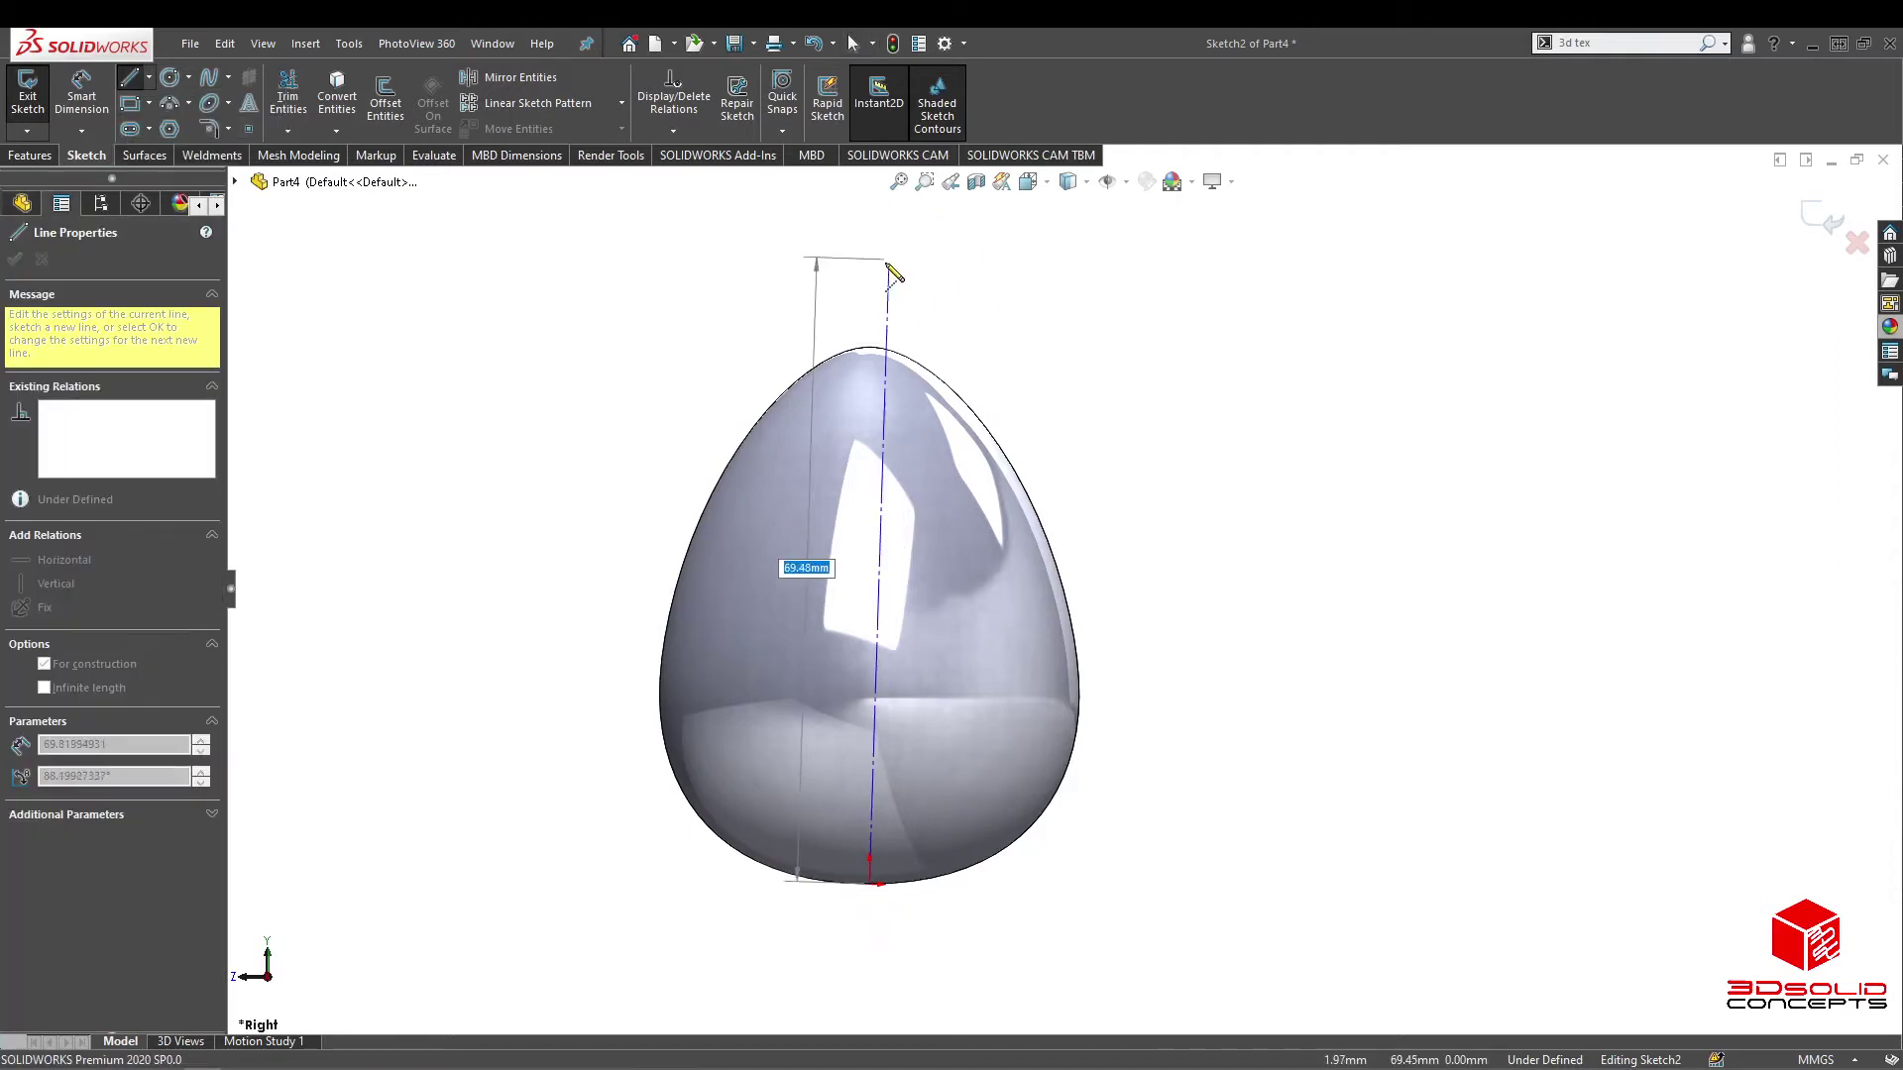
{"action": "left_click", "coordinate": [870, 270]}
{"action": "key", "text": "Escape"}
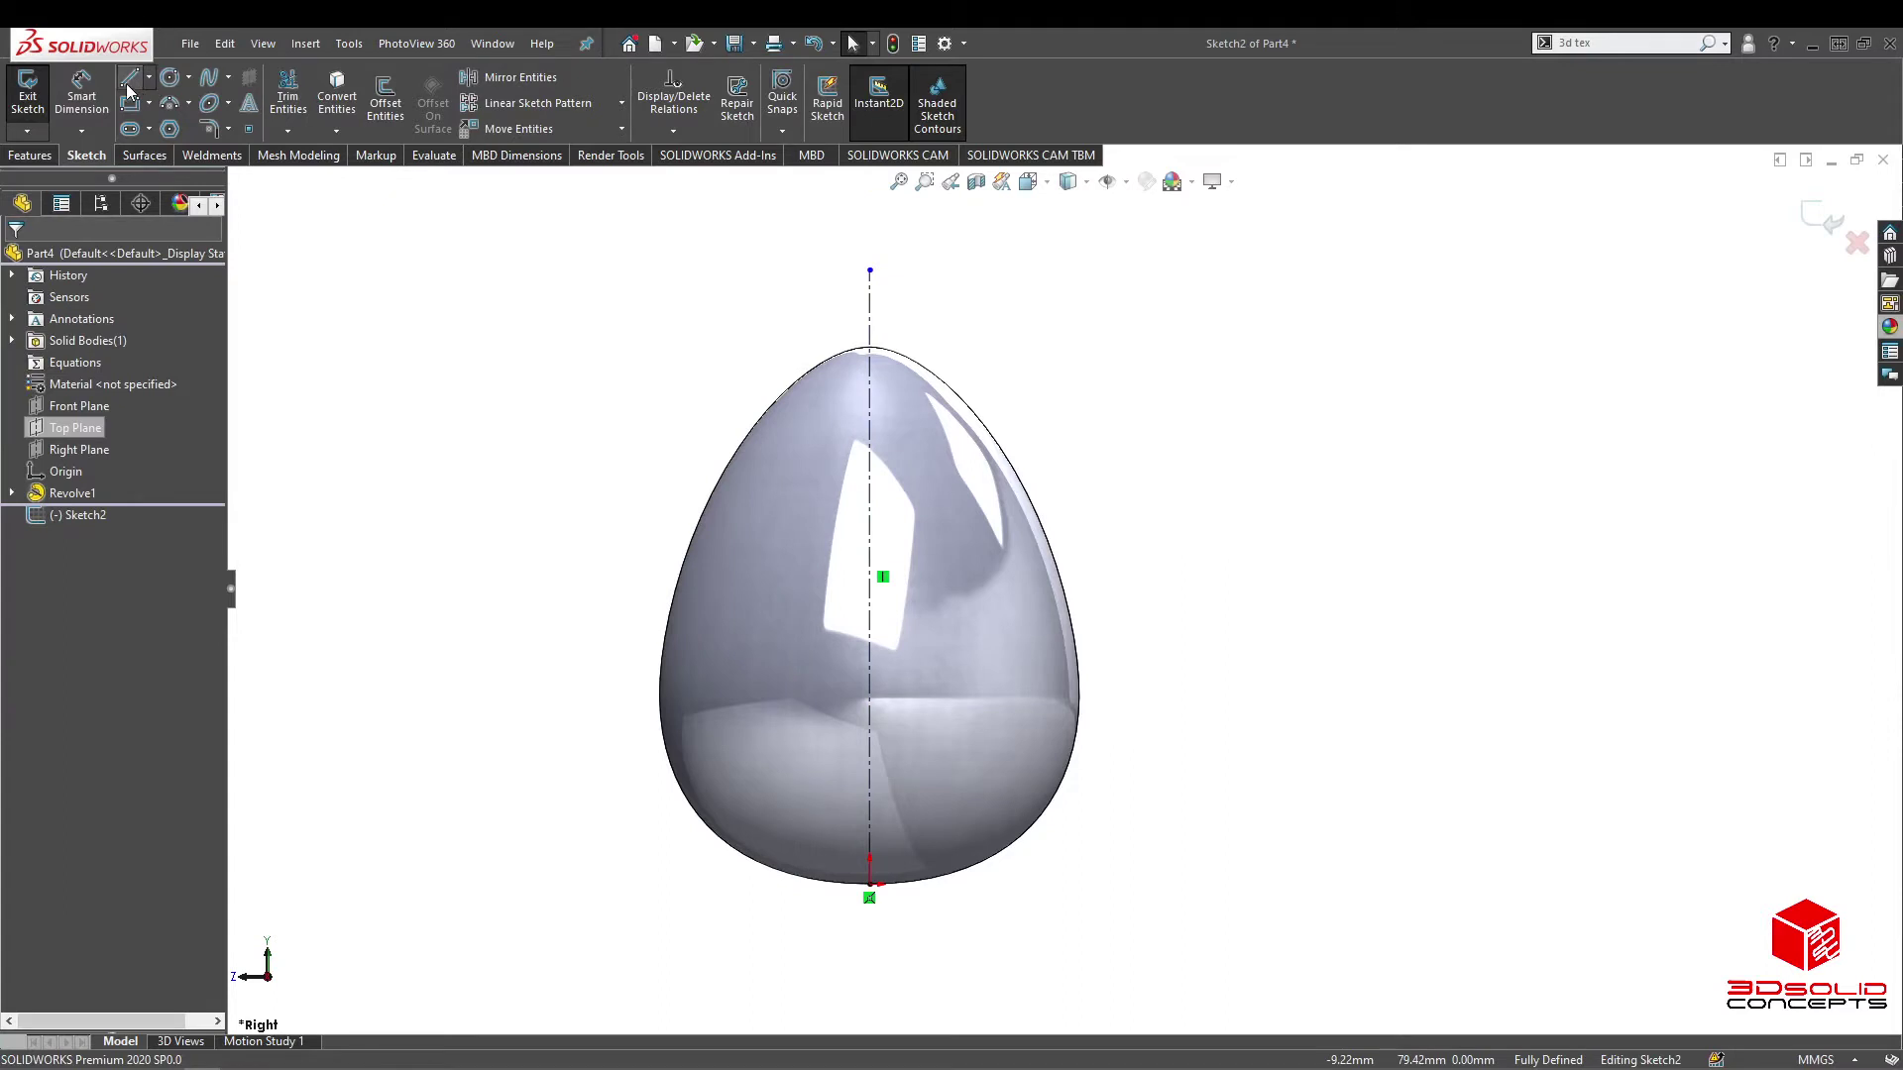
Step: Sketch a stepped line from outside the egg horizontally inward, vertically down and horizontally to the centerline
{"action": "left_click", "coordinate": [130, 79]}
{"action": "scroll", "coordinate": [976, 654], "scroll_direction": "down", "scroll_amount": 3}
{"action": "left_click", "coordinate": [1245, 609]}
{"action": "left_click", "coordinate": [1068, 609]}
{"action": "left_click", "coordinate": [1068, 678]}
{"action": "left_click", "coordinate": [778, 682]}
{"action": "key", "text": "Escape"}
{"action": "scroll", "coordinate": [1144, 681], "scroll_direction": "down", "scroll_amount": 3}
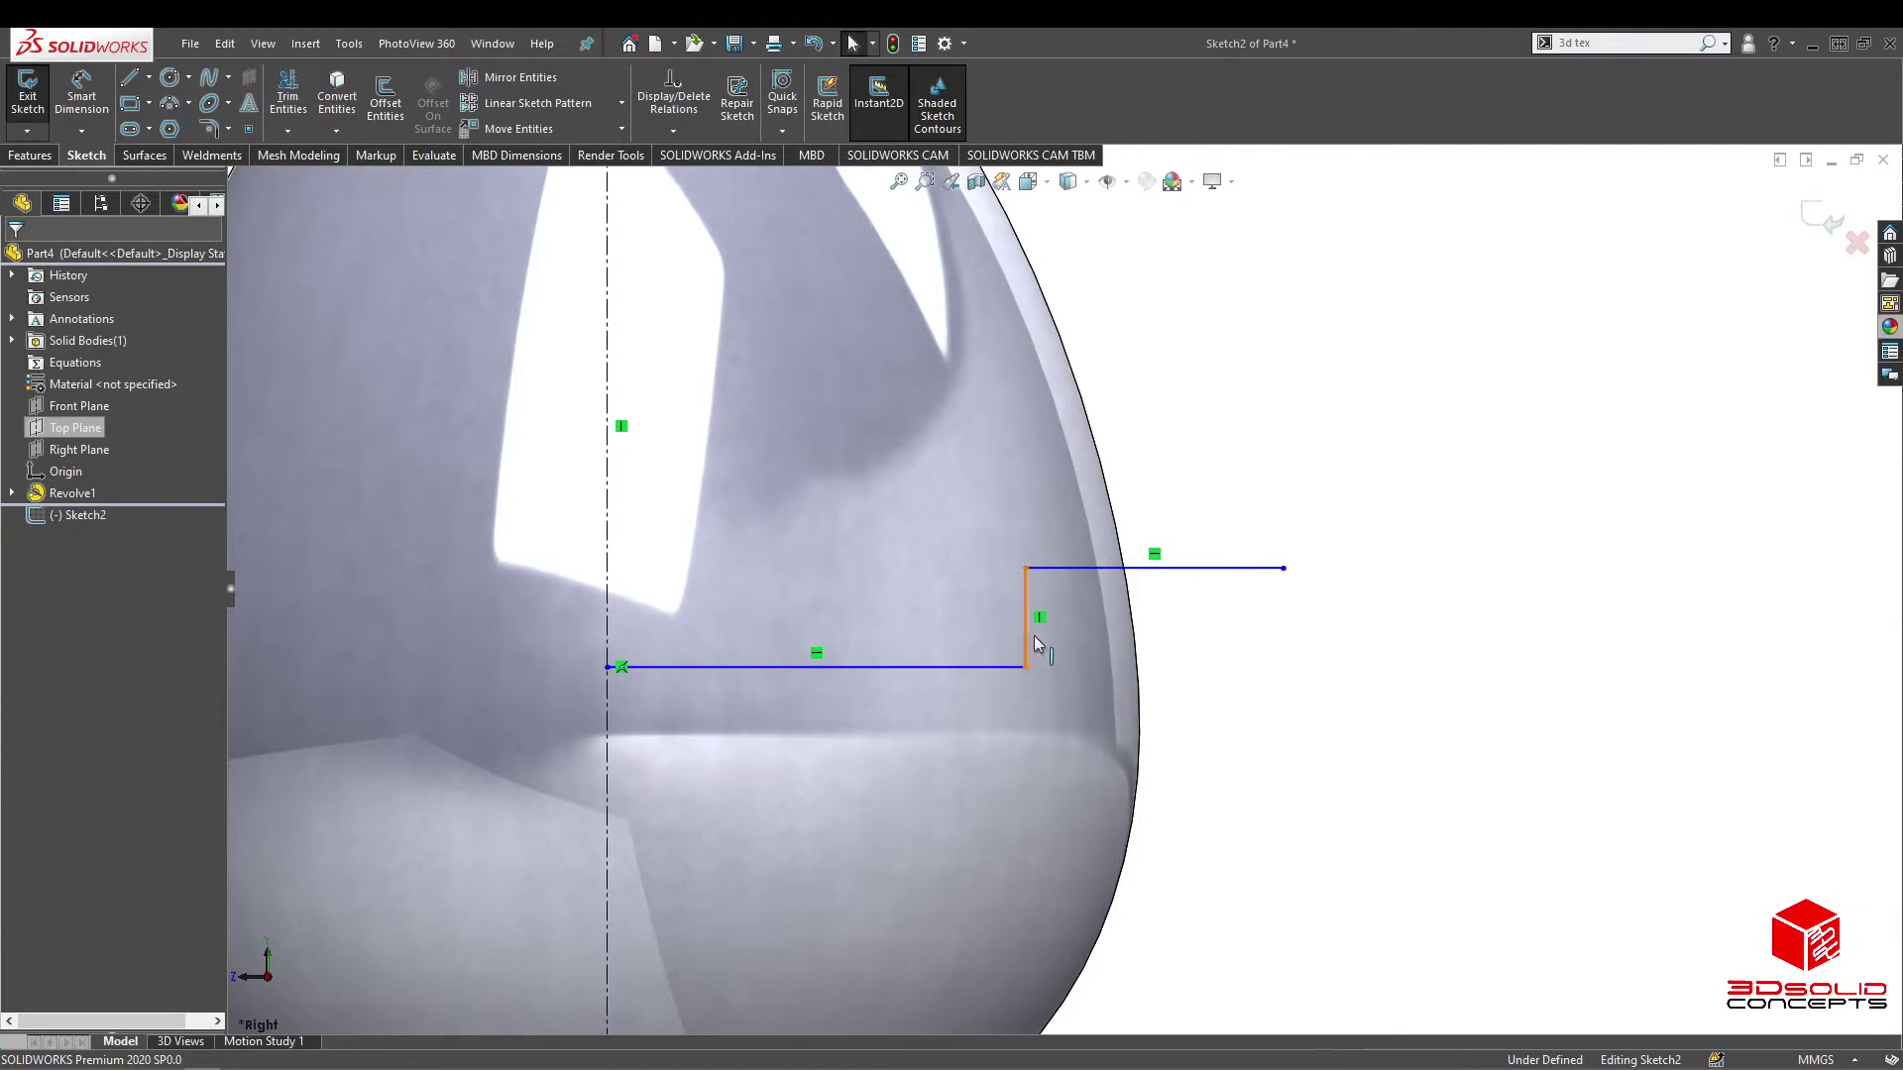
Step: Reposition the stepped line so its vertical segment sits just inside the egg's outer wall
{"action": "left_click_drag", "start_coordinate": [1028, 628], "coordinate": [1056, 652]}
{"action": "left_click_drag", "start_coordinate": [1114, 575], "coordinate": [1172, 606]}
{"action": "scroll", "coordinate": [1146, 662], "scroll_direction": "up", "scroll_amount": 3}
{"action": "scroll", "coordinate": [964, 615], "scroll_direction": "down", "scroll_amount": 5}
{"action": "left_click_drag", "start_coordinate": [969, 574], "coordinate": [1043, 574]}
{"action": "scroll", "coordinate": [1261, 628], "scroll_direction": "up", "scroll_amount": 1}
{"action": "left_click", "coordinate": [1265, 632]}
{"action": "scroll", "coordinate": [1187, 652], "scroll_direction": "up", "scroll_amount": 2}
{"action": "scroll", "coordinate": [1009, 562], "scroll_direction": "down", "scroll_amount": 6}
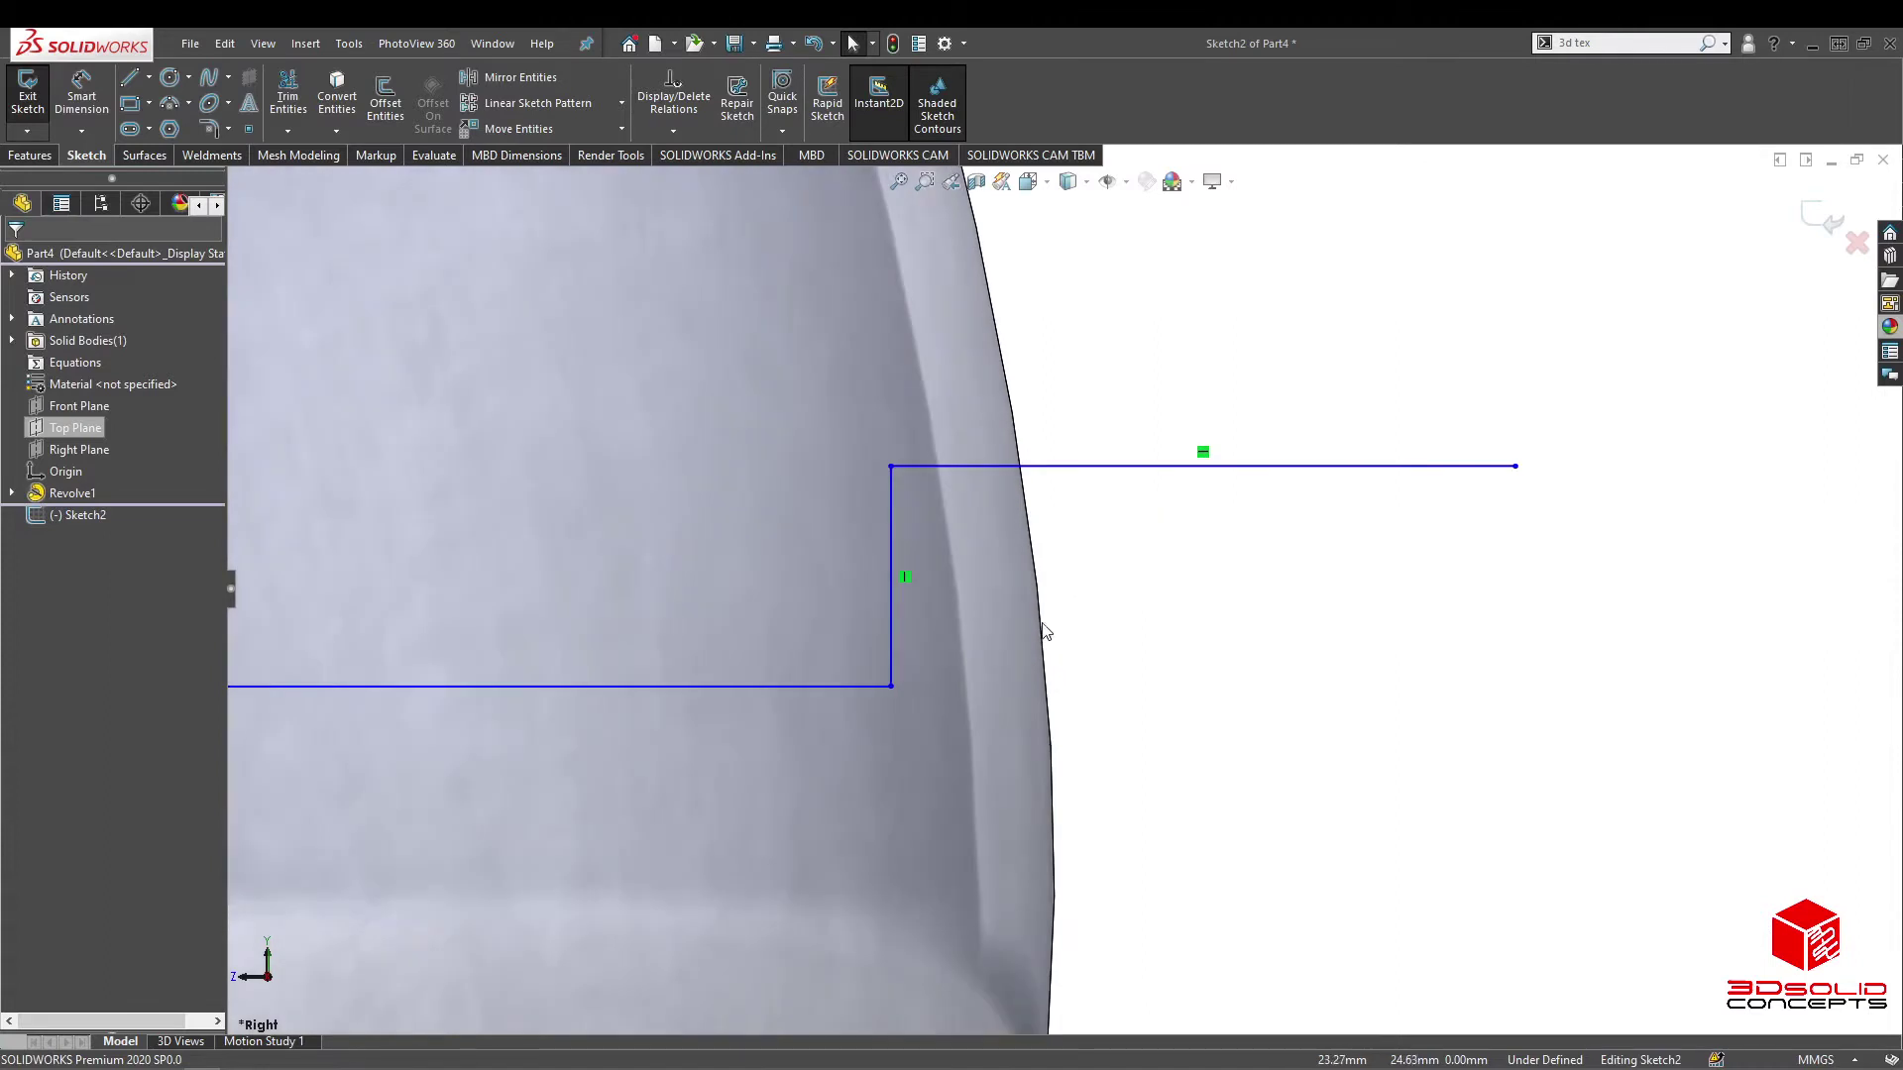
Step: Draw a small circle centred on the midpoint of the step's vertical segment
{"action": "left_click", "coordinate": [168, 81]}
{"action": "scroll", "coordinate": [907, 565], "scroll_direction": "down", "scroll_amount": 1}
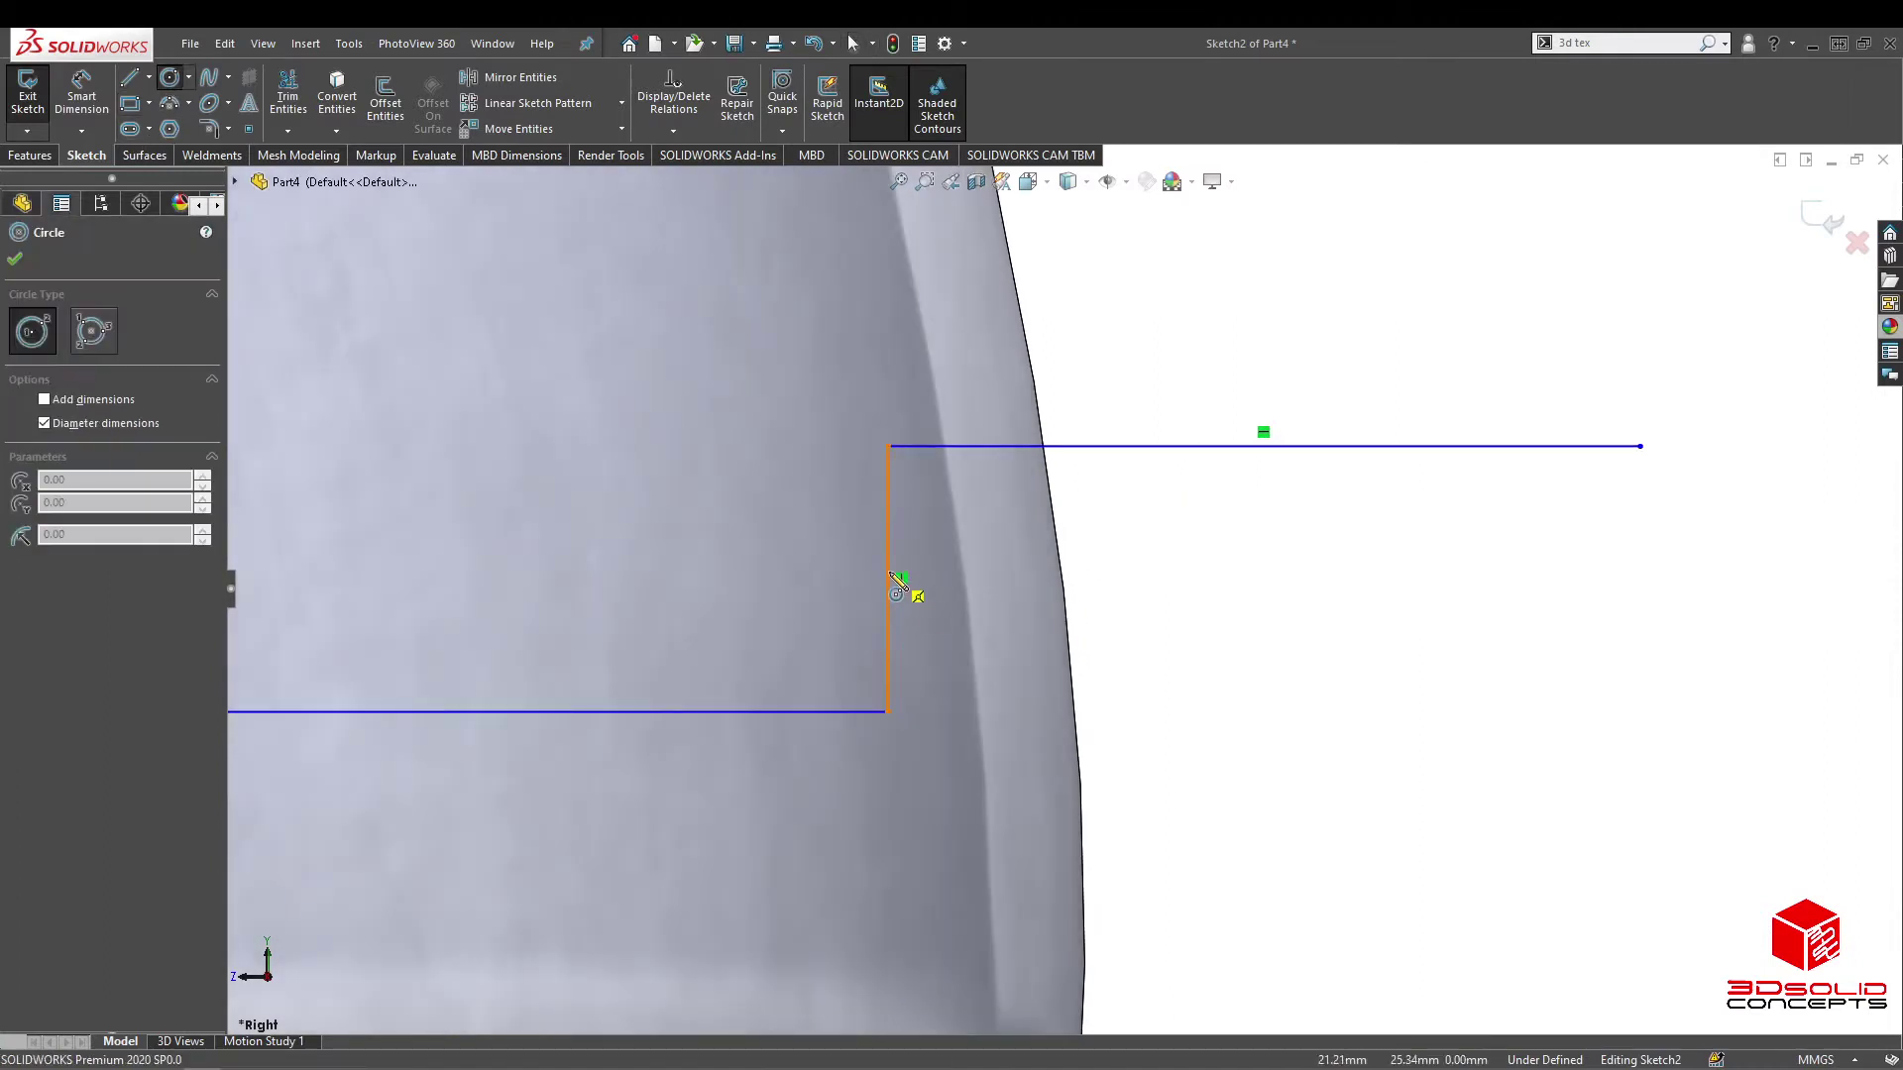
{"action": "left_click", "coordinate": [887, 577]}
{"action": "key", "text": "Escape"}
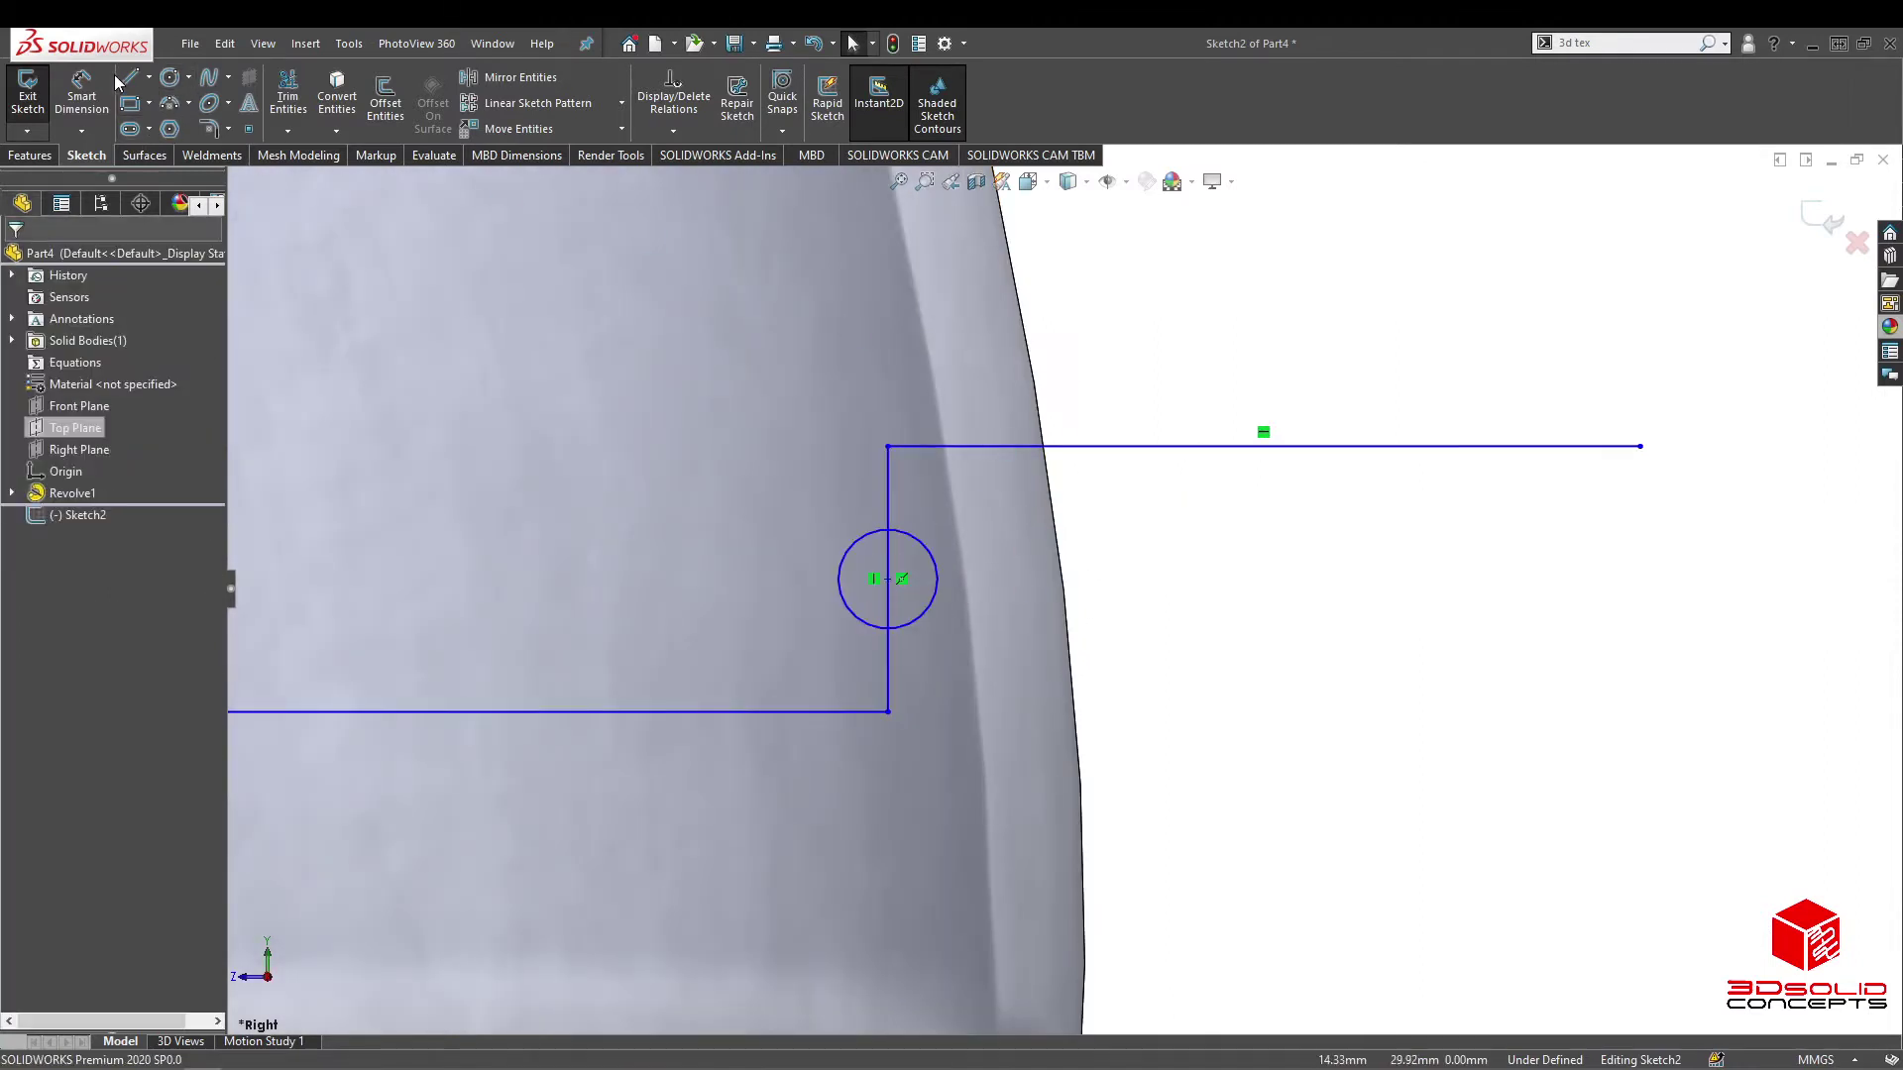
{"action": "key", "text": "Escape"}
Step: Trim the circle's outer half and the line inside it, leaving an inward half-circle of about 0.66 mm radius
{"action": "left_click_drag", "start_coordinate": [889, 596], "coordinate": [846, 612]}
{"action": "scroll", "coordinate": [1044, 615], "scroll_direction": "up", "scroll_amount": 1}
{"action": "scroll", "coordinate": [1040, 598], "scroll_direction": "down", "scroll_amount": 5}
{"action": "left_click", "coordinate": [1008, 633]}
{"action": "scroll", "coordinate": [1061, 593], "scroll_direction": "up", "scroll_amount": 8}
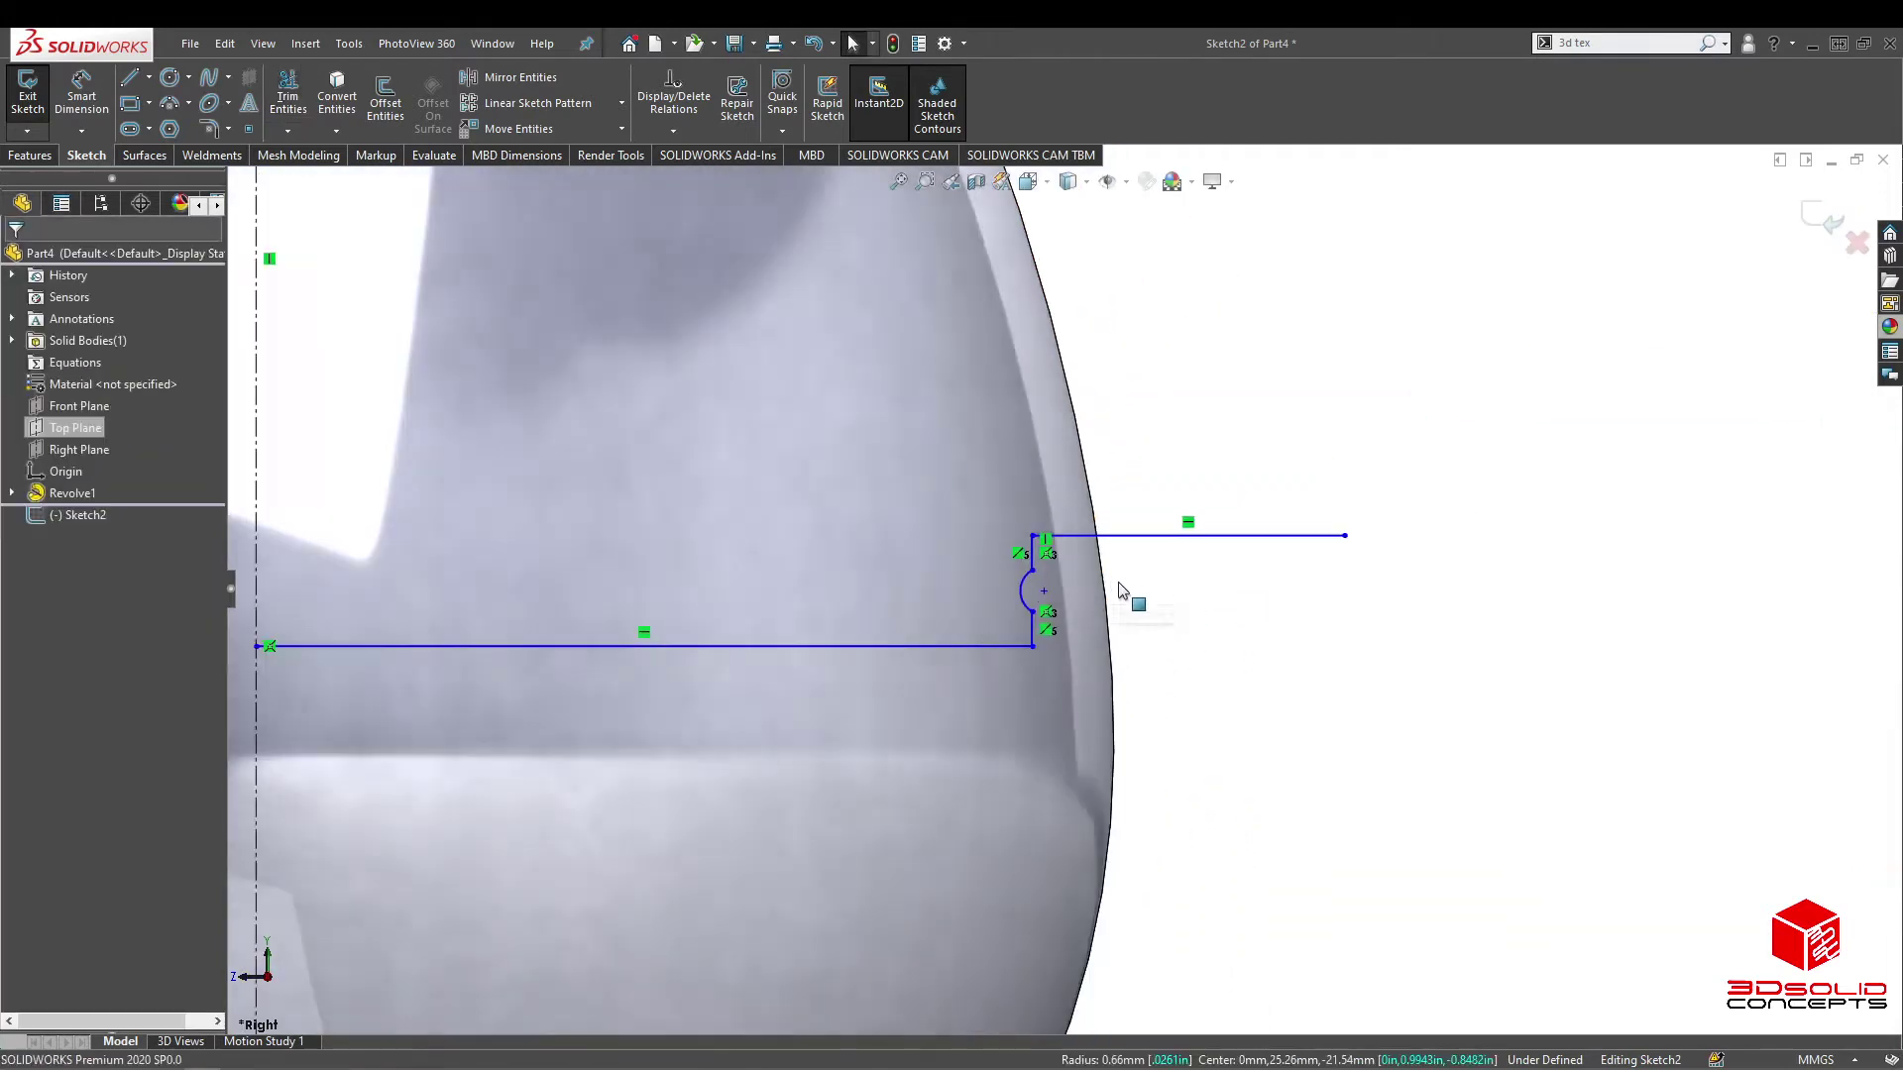
{"action": "scroll", "coordinate": [1047, 612], "scroll_direction": "down", "scroll_amount": 6}
{"action": "scroll", "coordinate": [1138, 632], "scroll_direction": "up", "scroll_amount": 9}
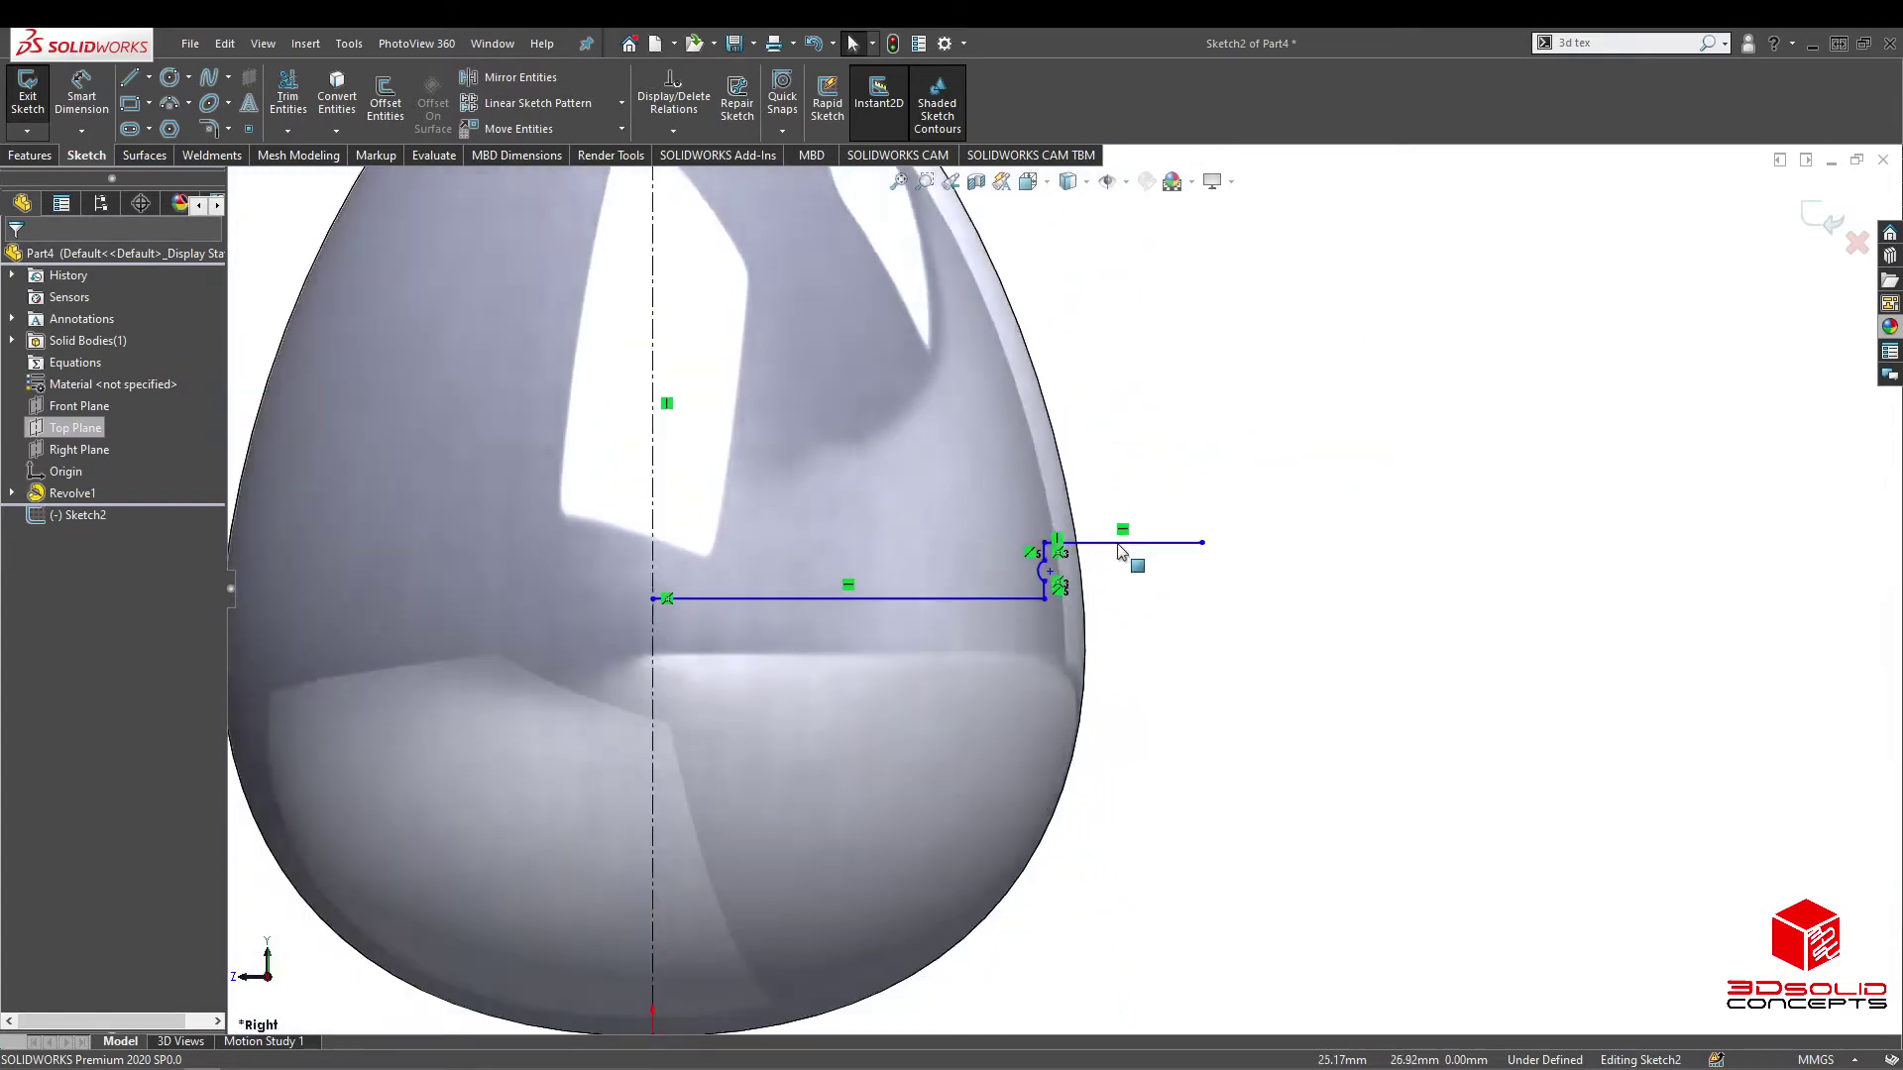
{"action": "scroll", "coordinate": [1065, 559], "scroll_direction": "down", "scroll_amount": 8}
Step: Shift the vertical step segment outward toward the egg's wall and adjust the groove arc's centre to match
{"action": "left_click_drag", "start_coordinate": [1013, 735], "coordinate": [1062, 736]}
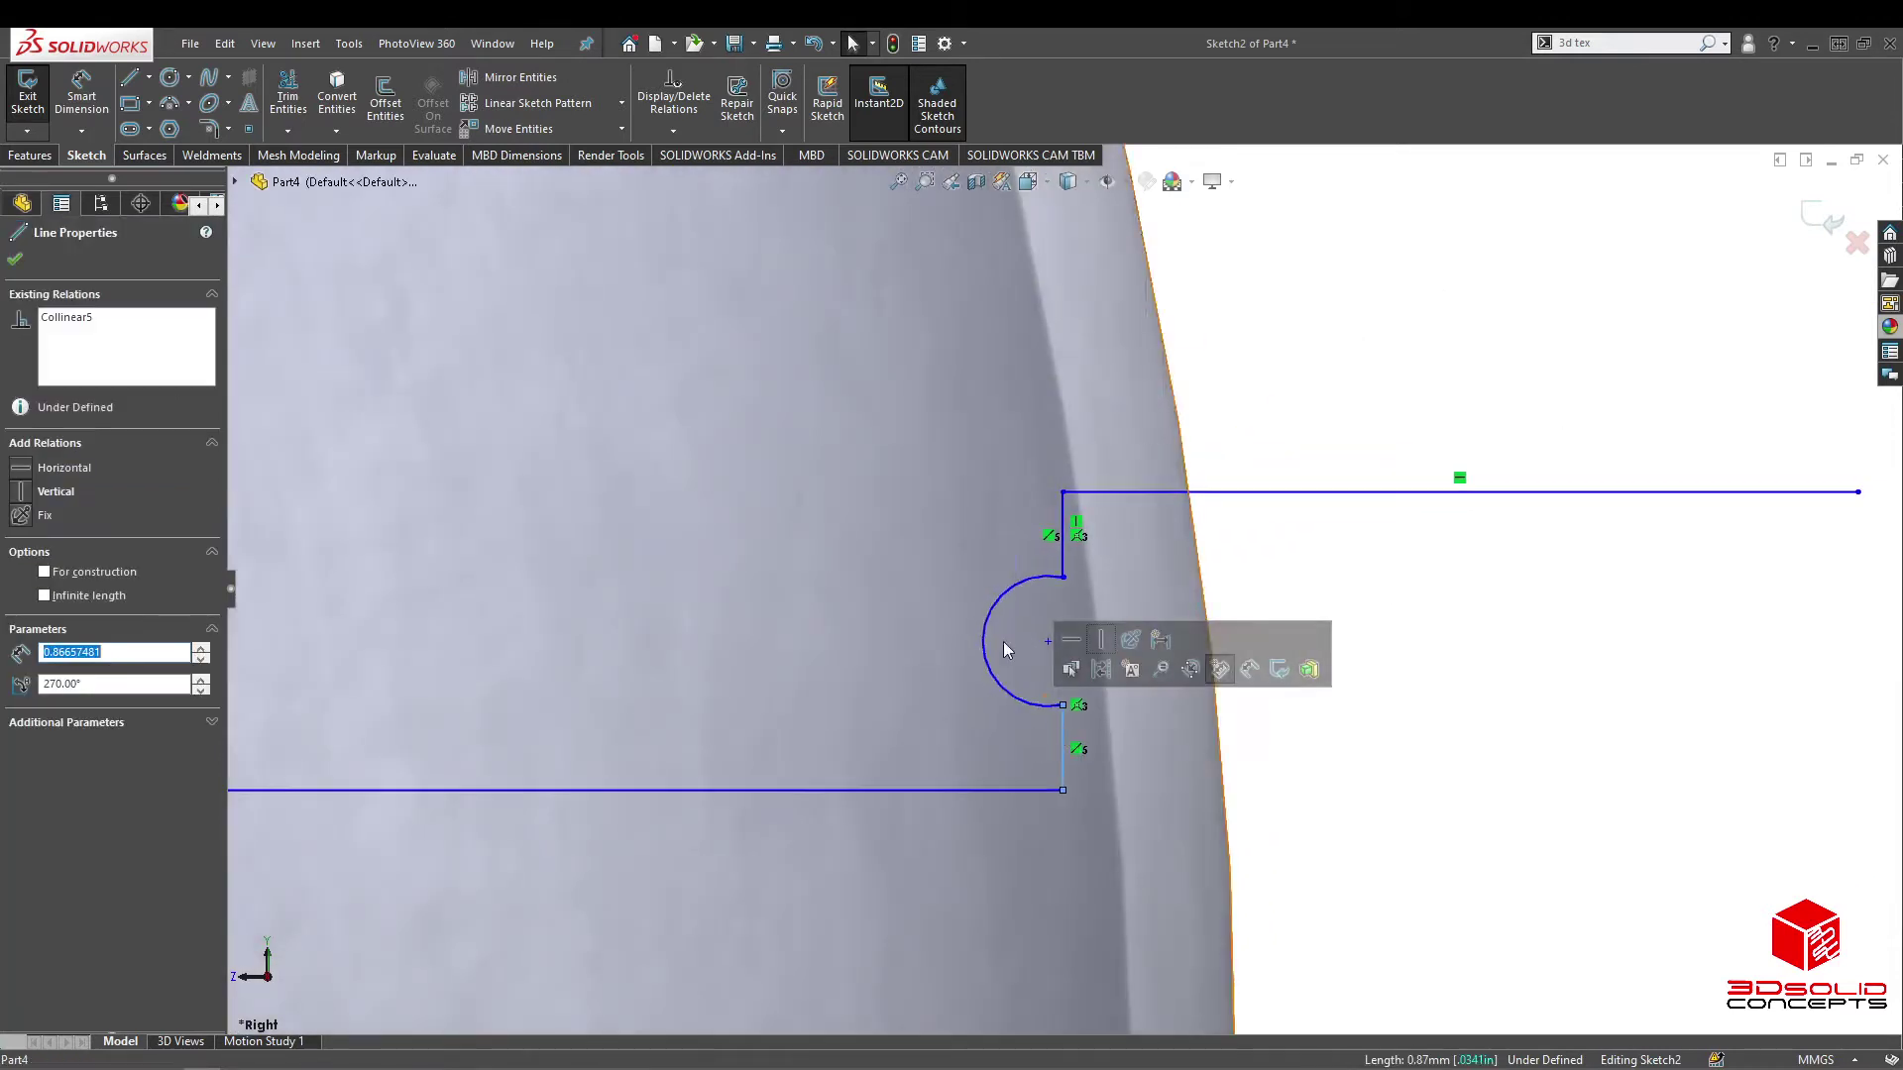
{"action": "left_click", "coordinate": [1037, 646]}
{"action": "left_click_drag", "start_coordinate": [1036, 639], "coordinate": [1031, 641]}
{"action": "left_click", "coordinate": [1373, 682]}
{"action": "scroll", "coordinate": [1232, 665], "scroll_direction": "up", "scroll_amount": 7}
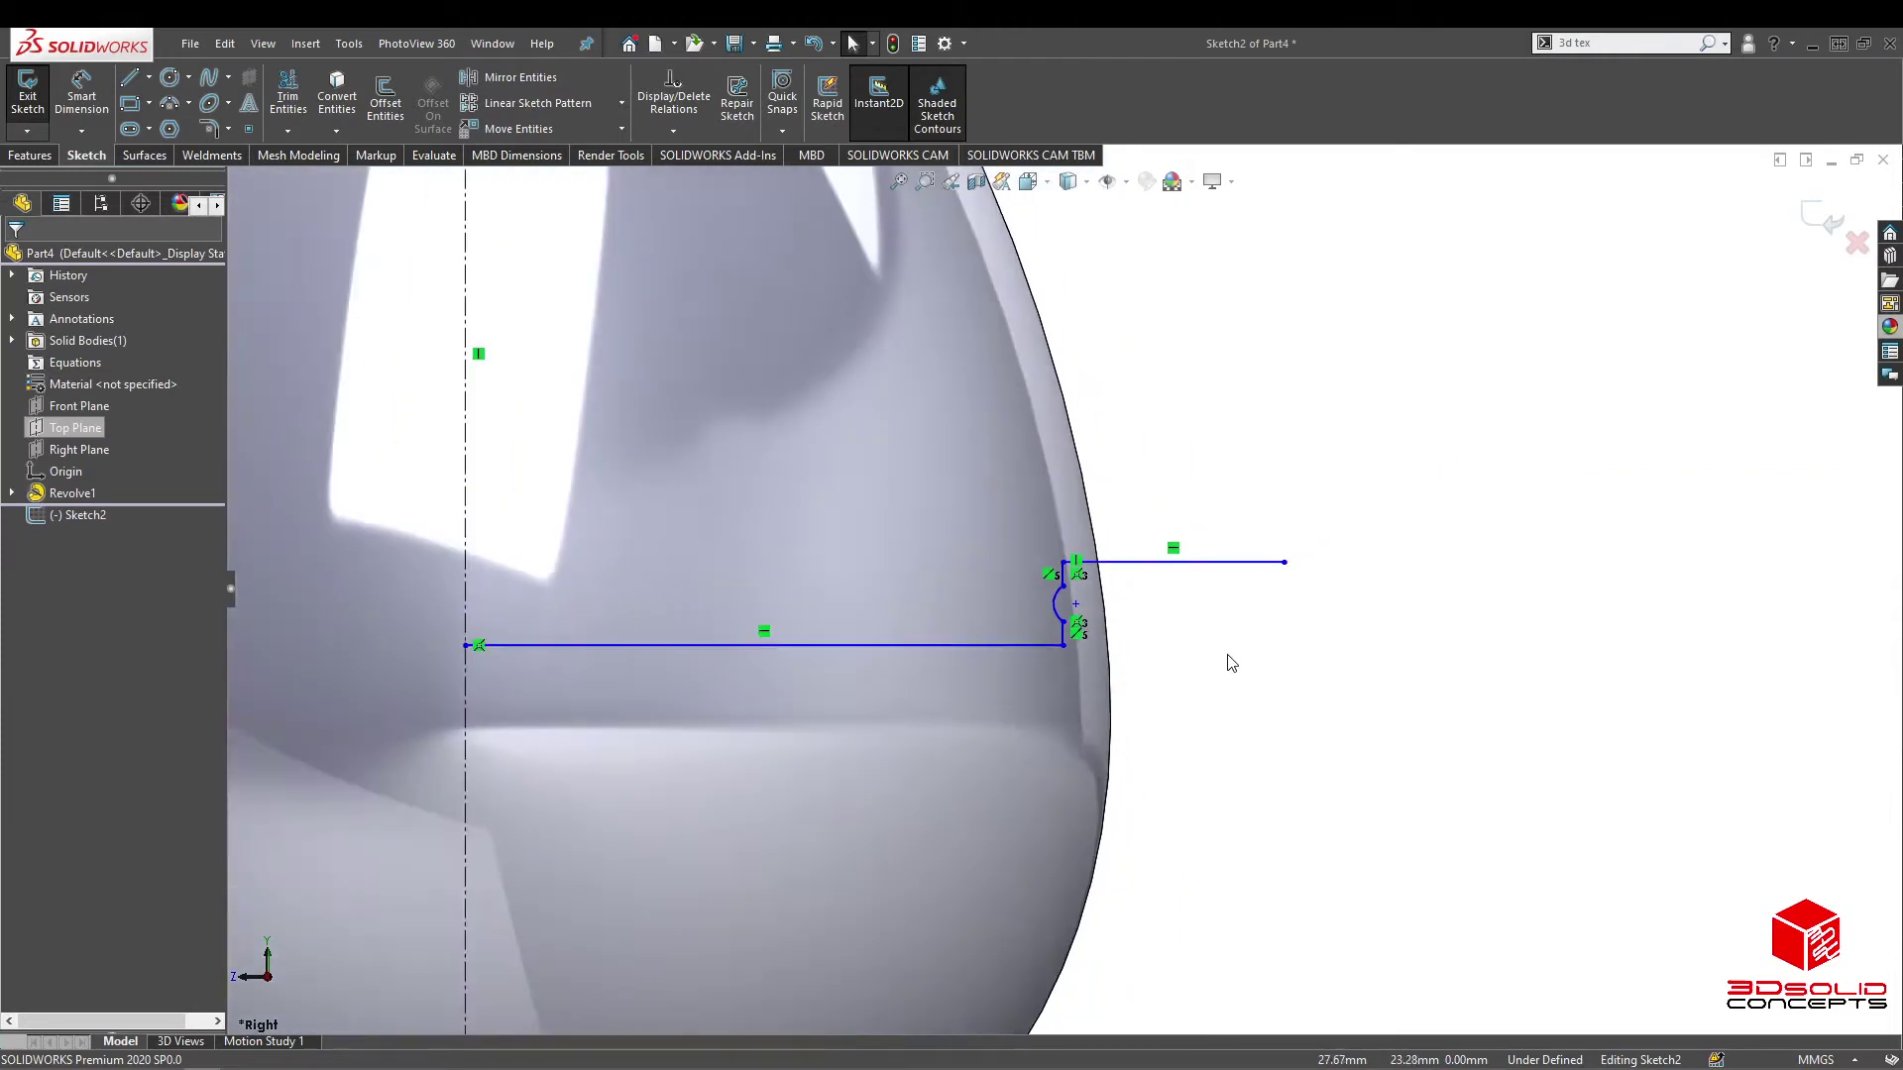
Step: Revolve the stepped profile 360 degrees about the vertical centerline as a surface
{"action": "left_click", "coordinate": [30, 156]}
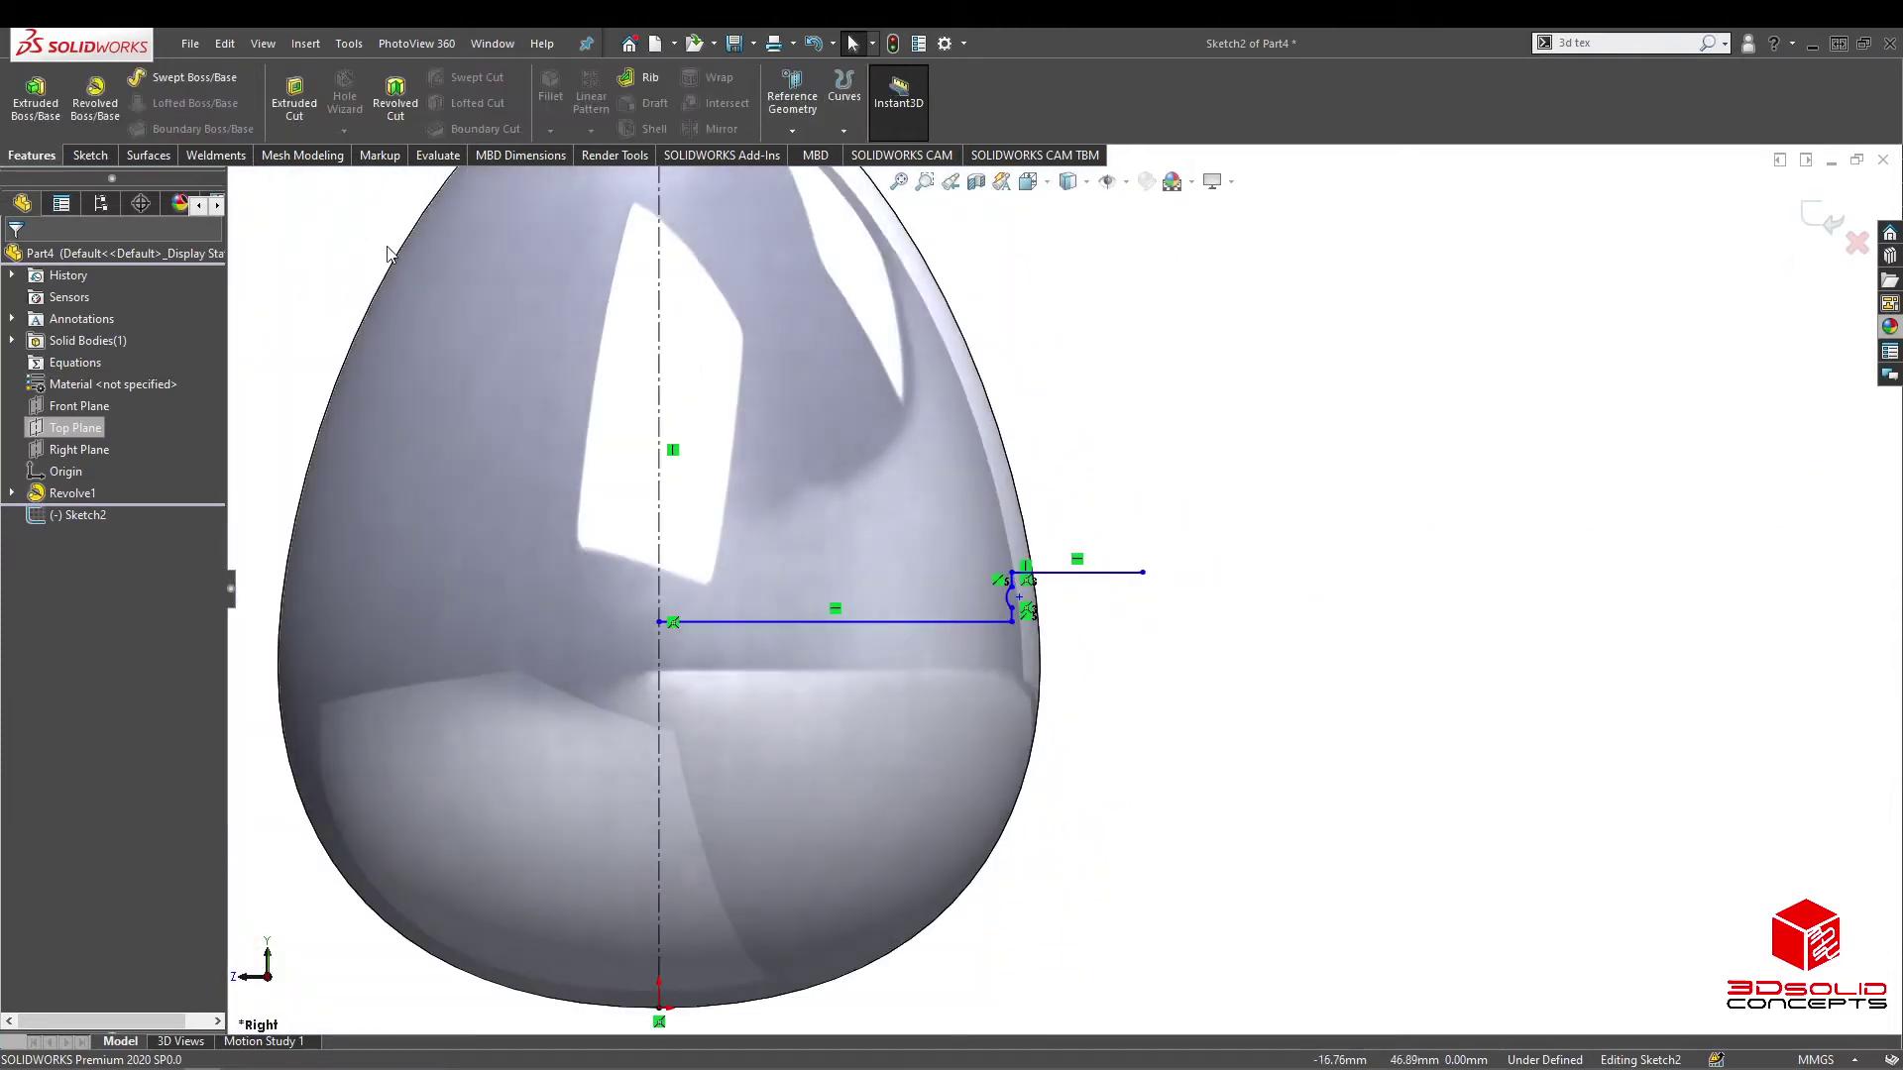
{"action": "left_click", "coordinate": [149, 156]}
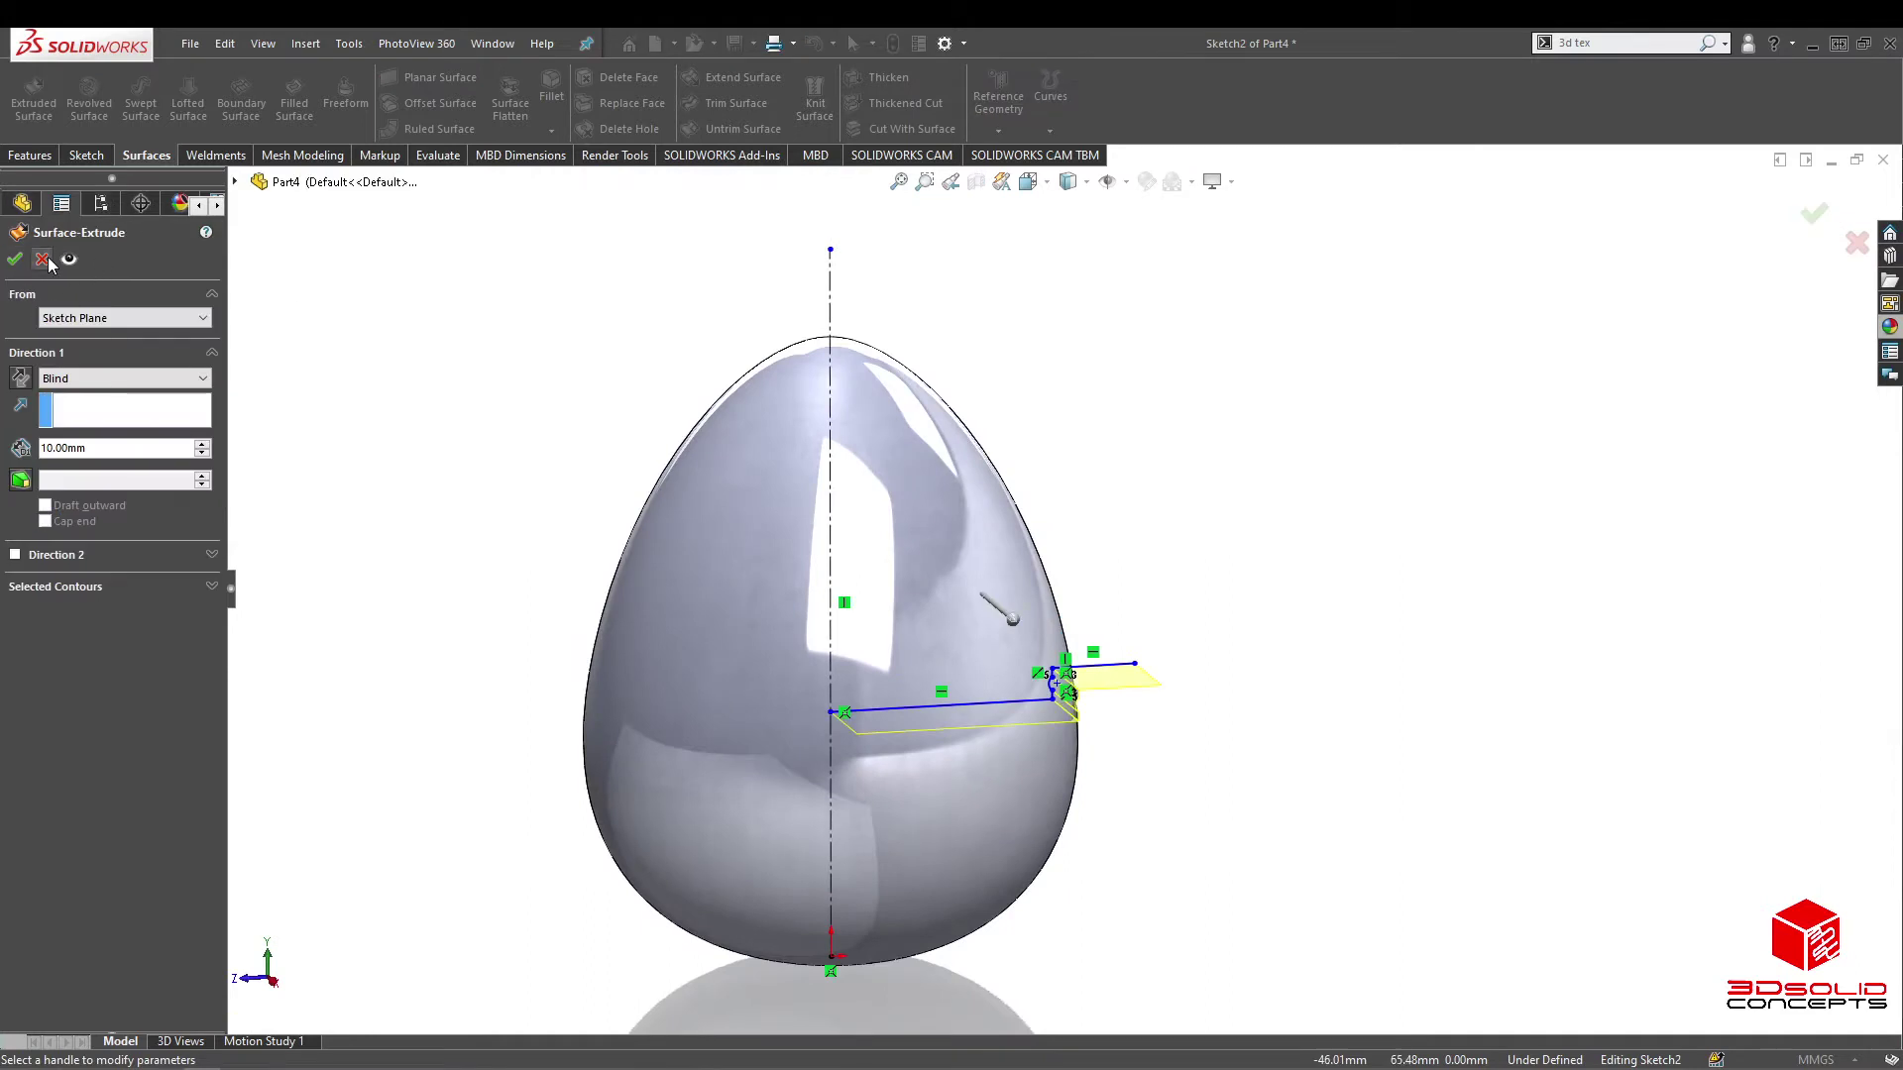
{"action": "left_click", "coordinate": [42, 260]}
{"action": "left_click", "coordinate": [90, 104]}
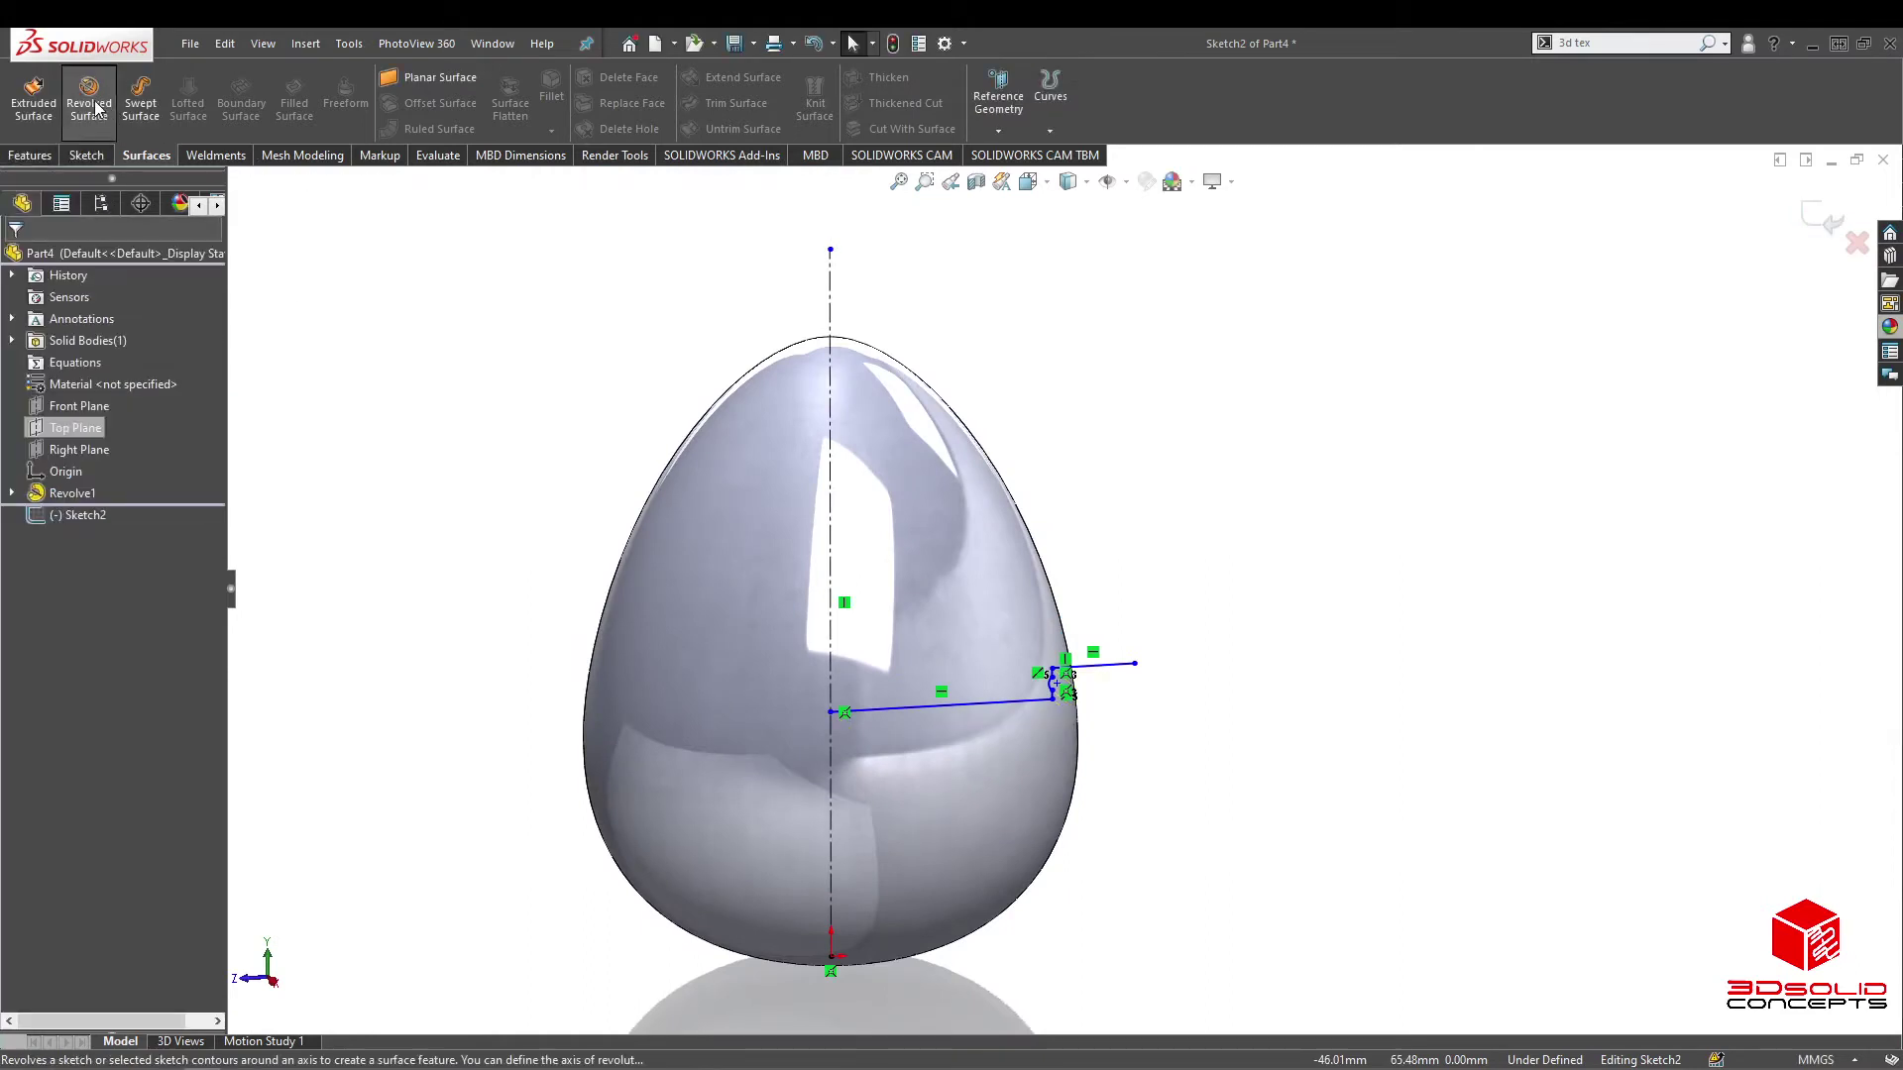
{"action": "left_click", "coordinate": [15, 258]}
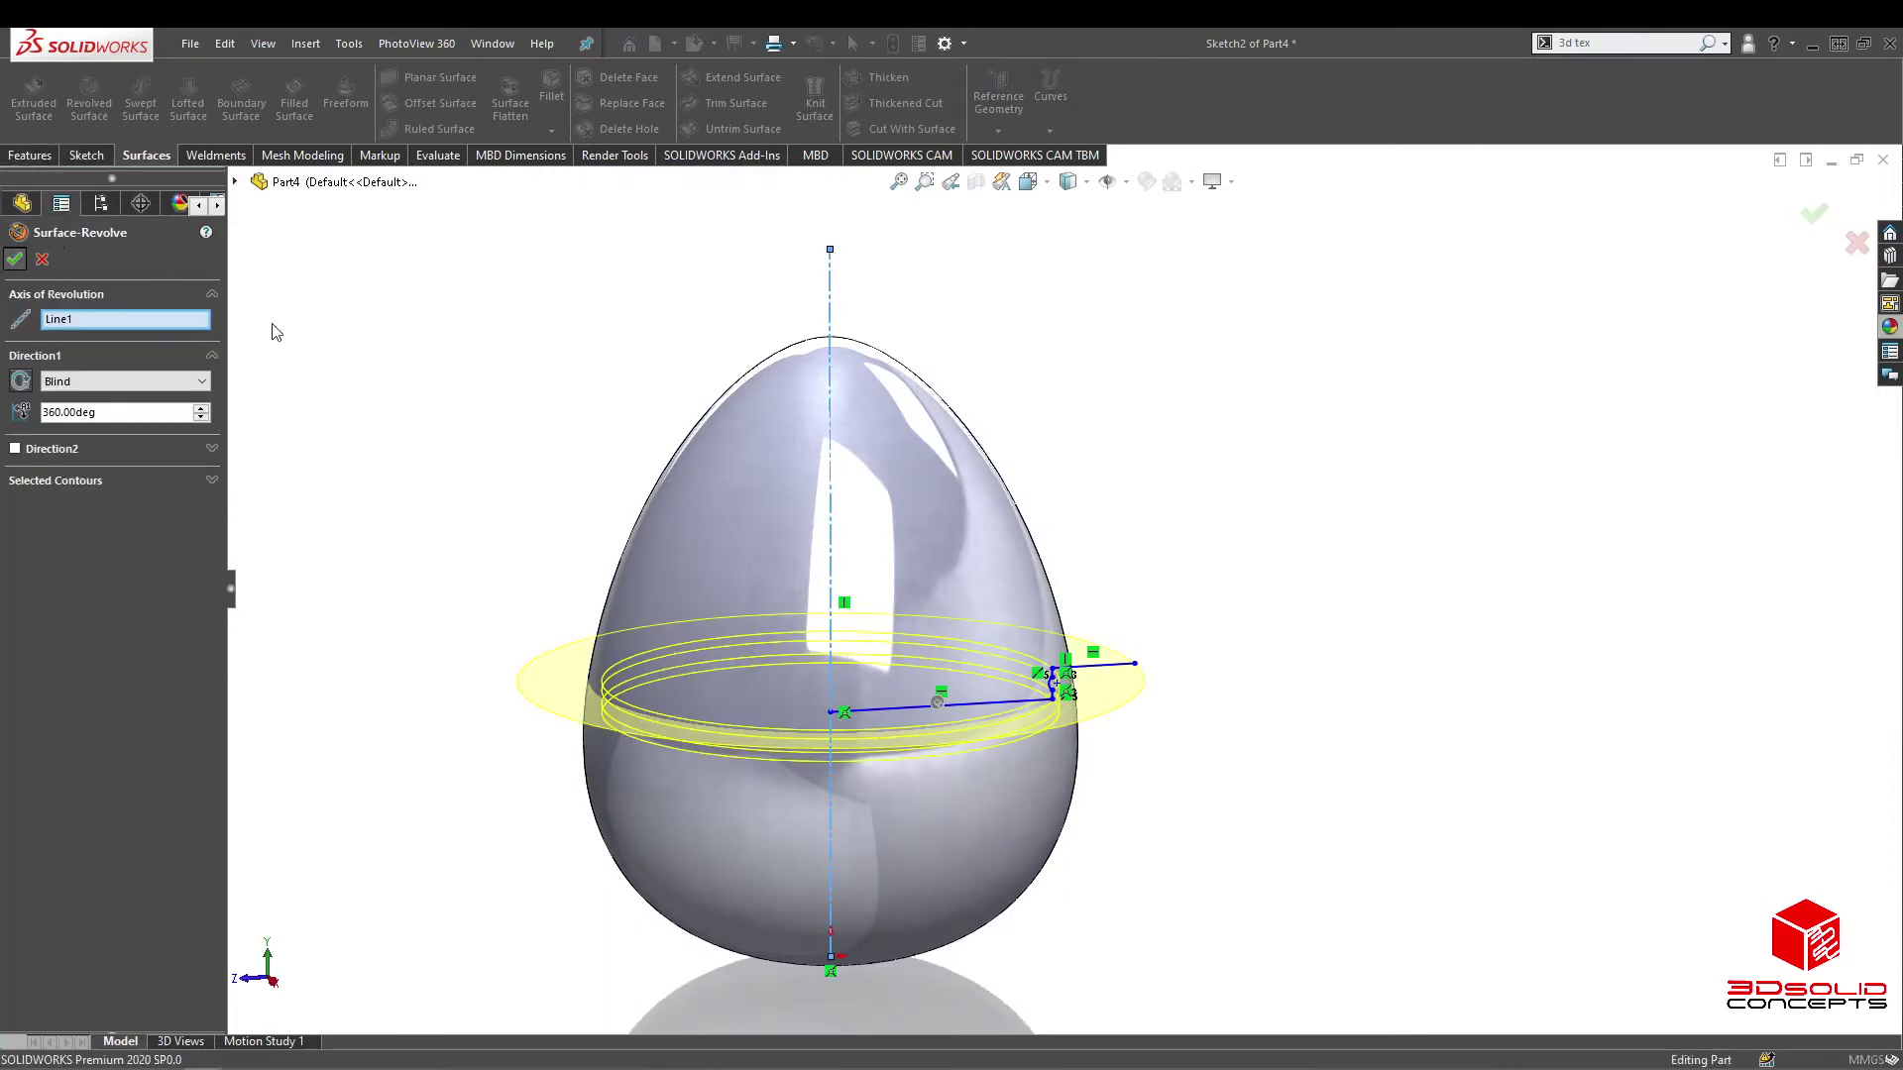
Step: Split the egg with the revolved surface as trim tool, targeting all bodies and marking the upper half as a resulting body
{"action": "left_click", "coordinate": [304, 45]}
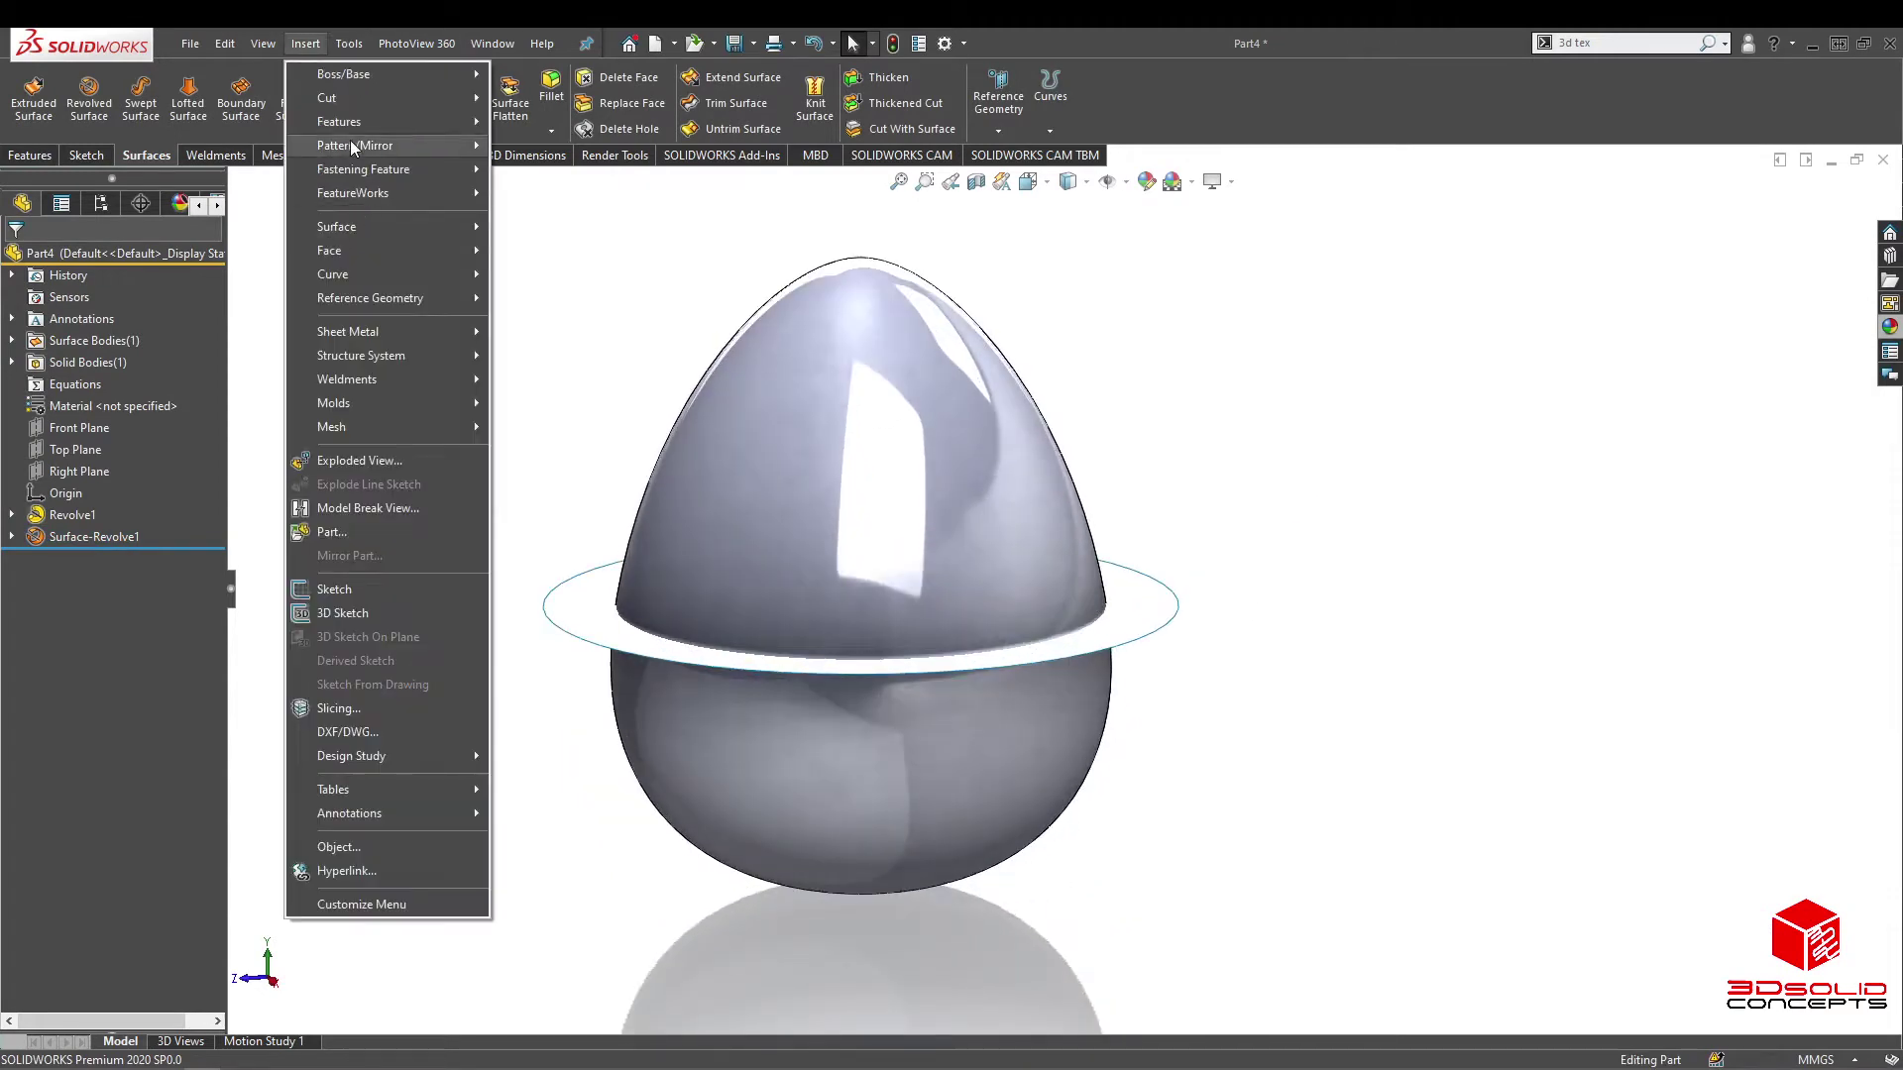
{"action": "mouse_move", "coordinate": [347, 121]}
{"action": "left_click", "coordinate": [552, 632]}
{"action": "left_click", "coordinate": [621, 648]}
{"action": "left_click", "coordinate": [112, 521]}
{"action": "left_click", "coordinate": [41, 633]}
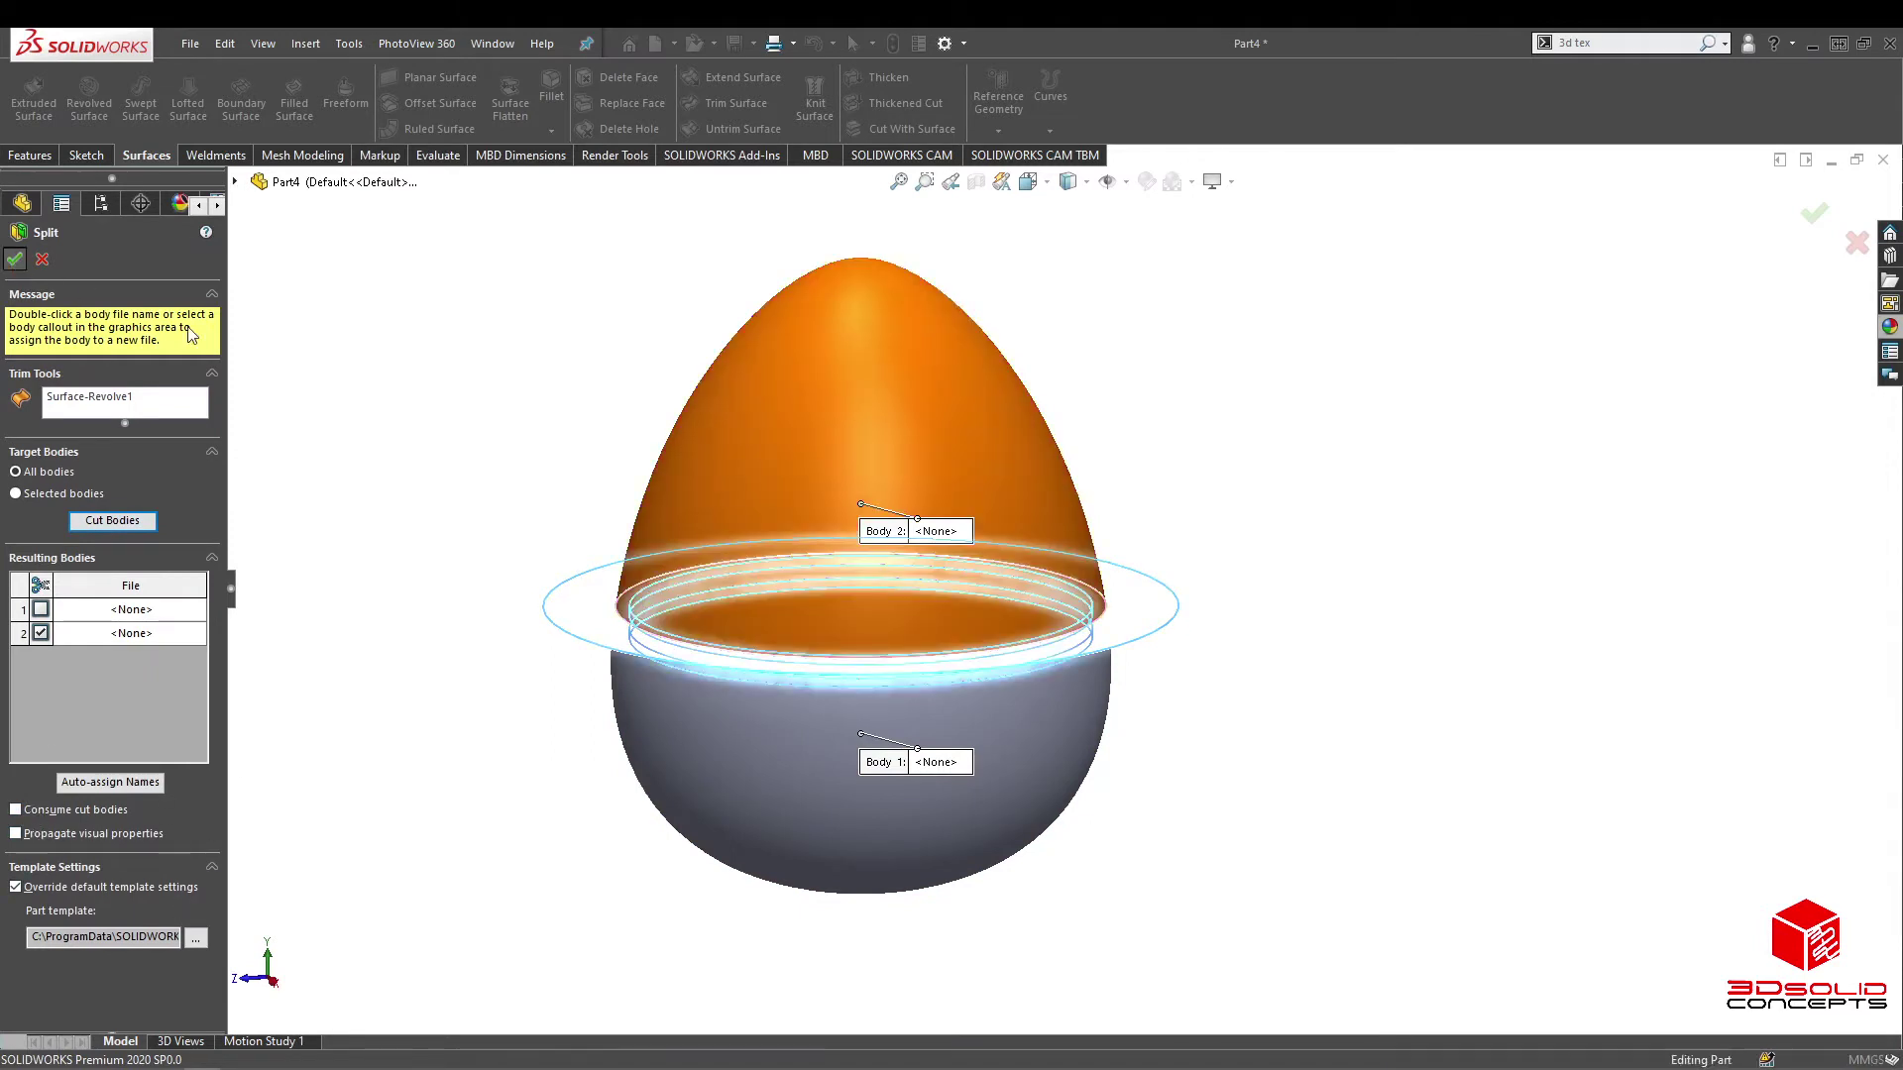
{"action": "left_click", "coordinate": [585, 648]}
{"action": "left_click", "coordinate": [664, 588]}
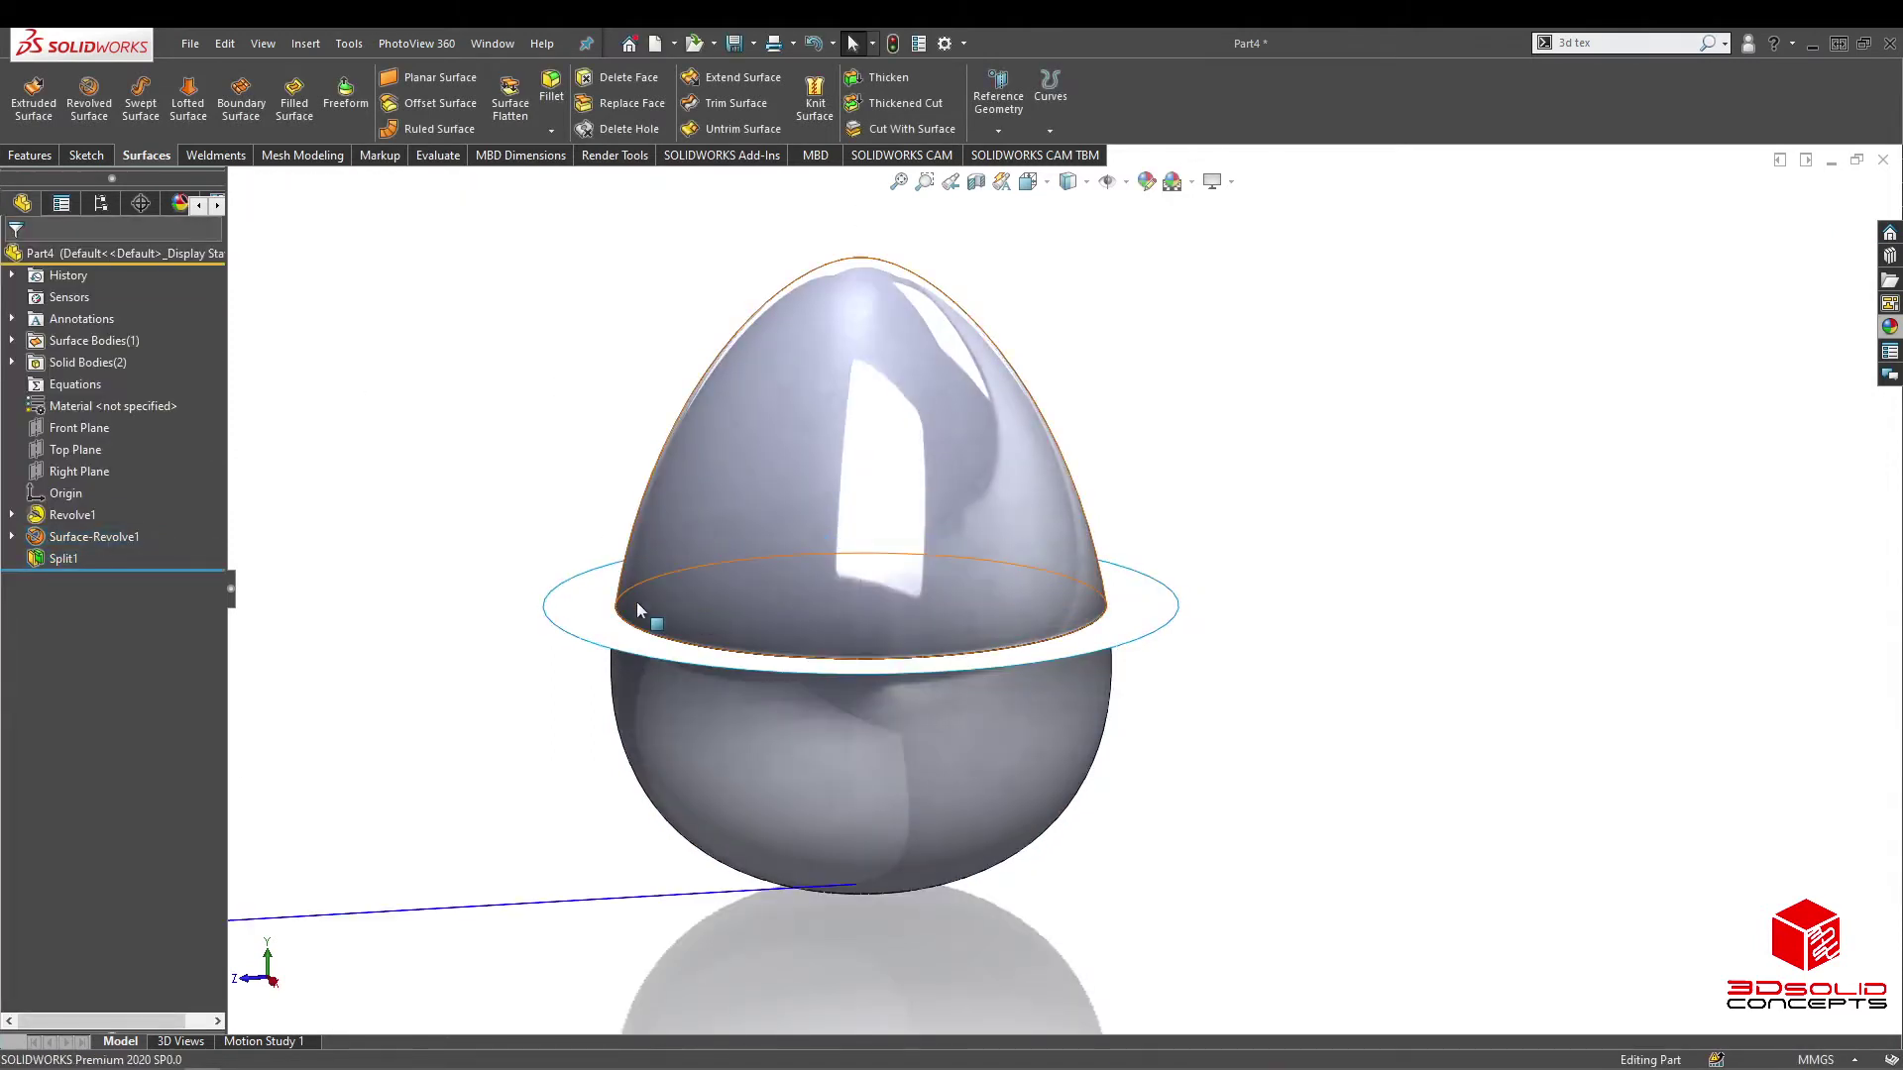
Step: Hide the revolved surface and check the lower half's stepped rim by temporarily hiding the upper half
{"action": "left_click", "coordinate": [706, 543]}
{"action": "left_click", "coordinate": [981, 510]}
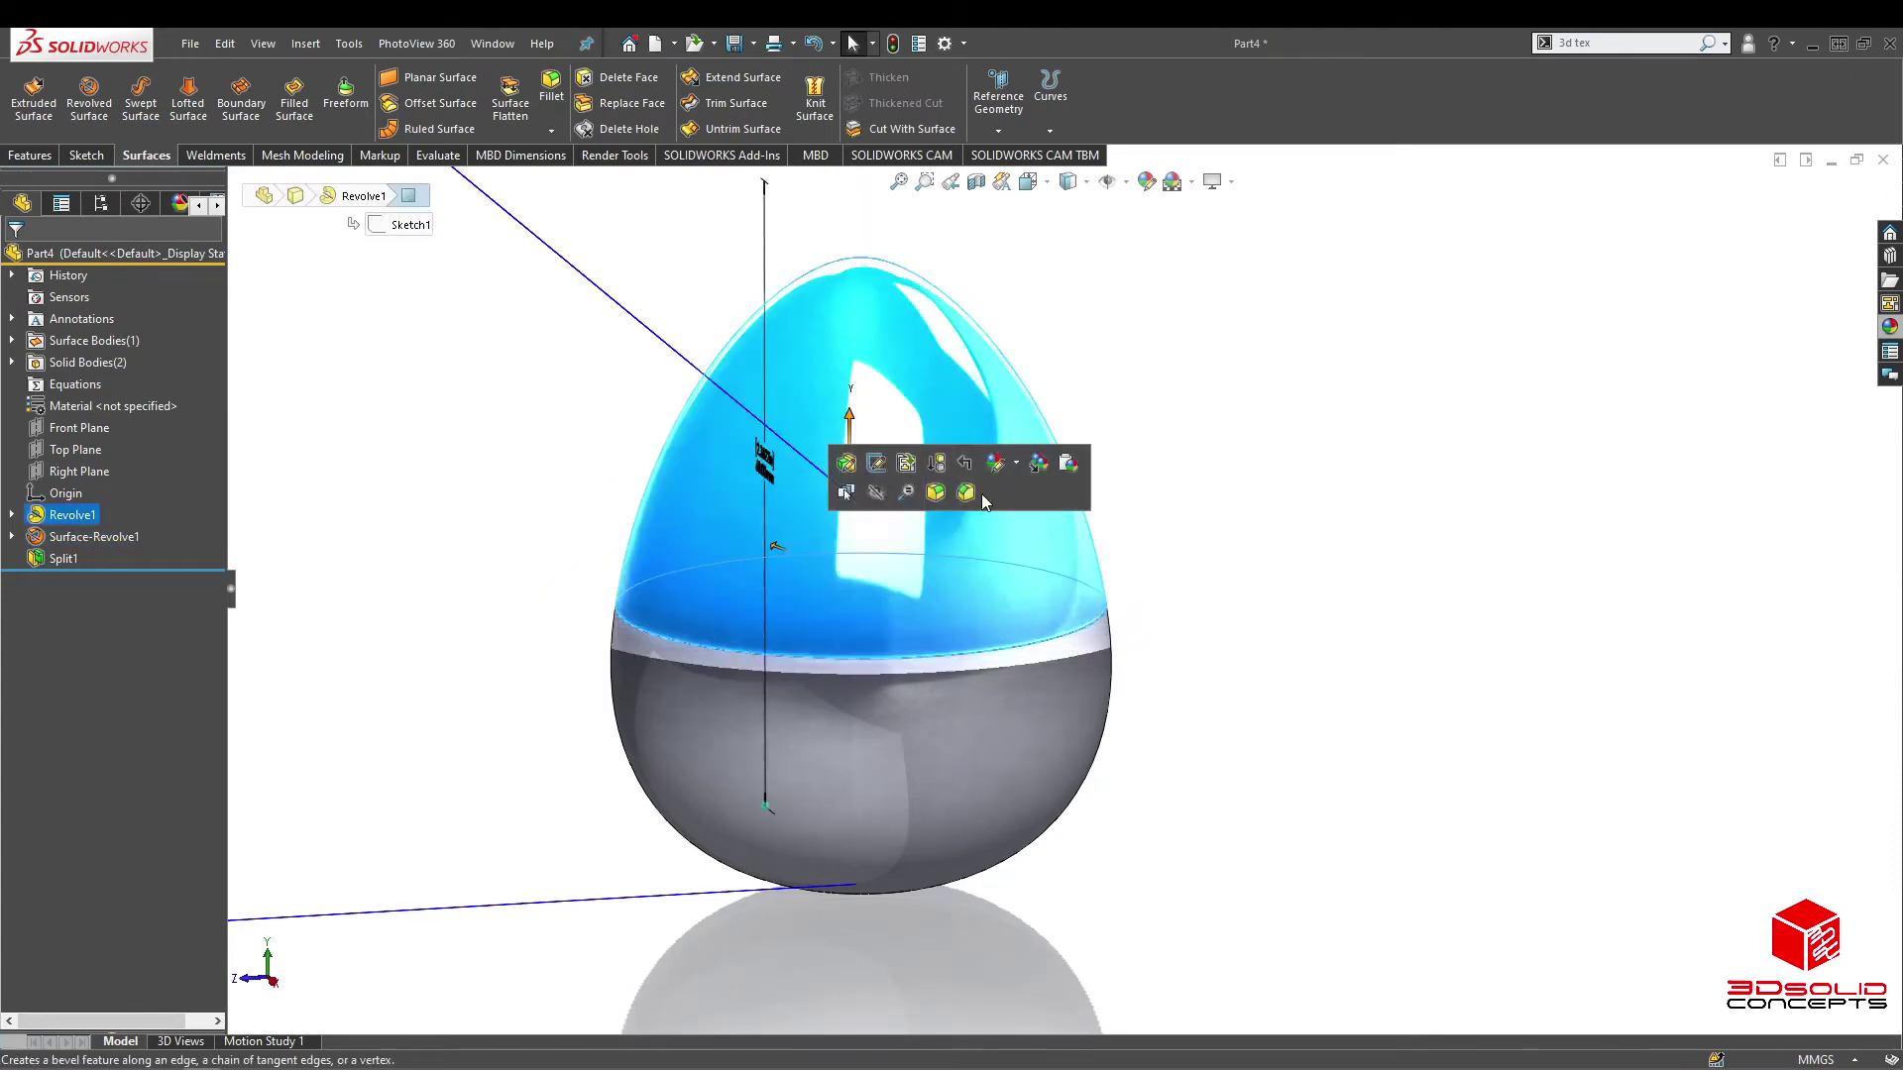
{"action": "left_click", "coordinate": [971, 498]}
{"action": "mouse_move", "coordinate": [1194, 614]}
{"action": "middle_mouse_down"}
{"action": "mouse_move", "coordinate": [1188, 595]}
{"action": "mouse_move", "coordinate": [876, 575]}
{"action": "mouse_move", "coordinate": [1032, 552]}
{"action": "middle_mouse_up"}
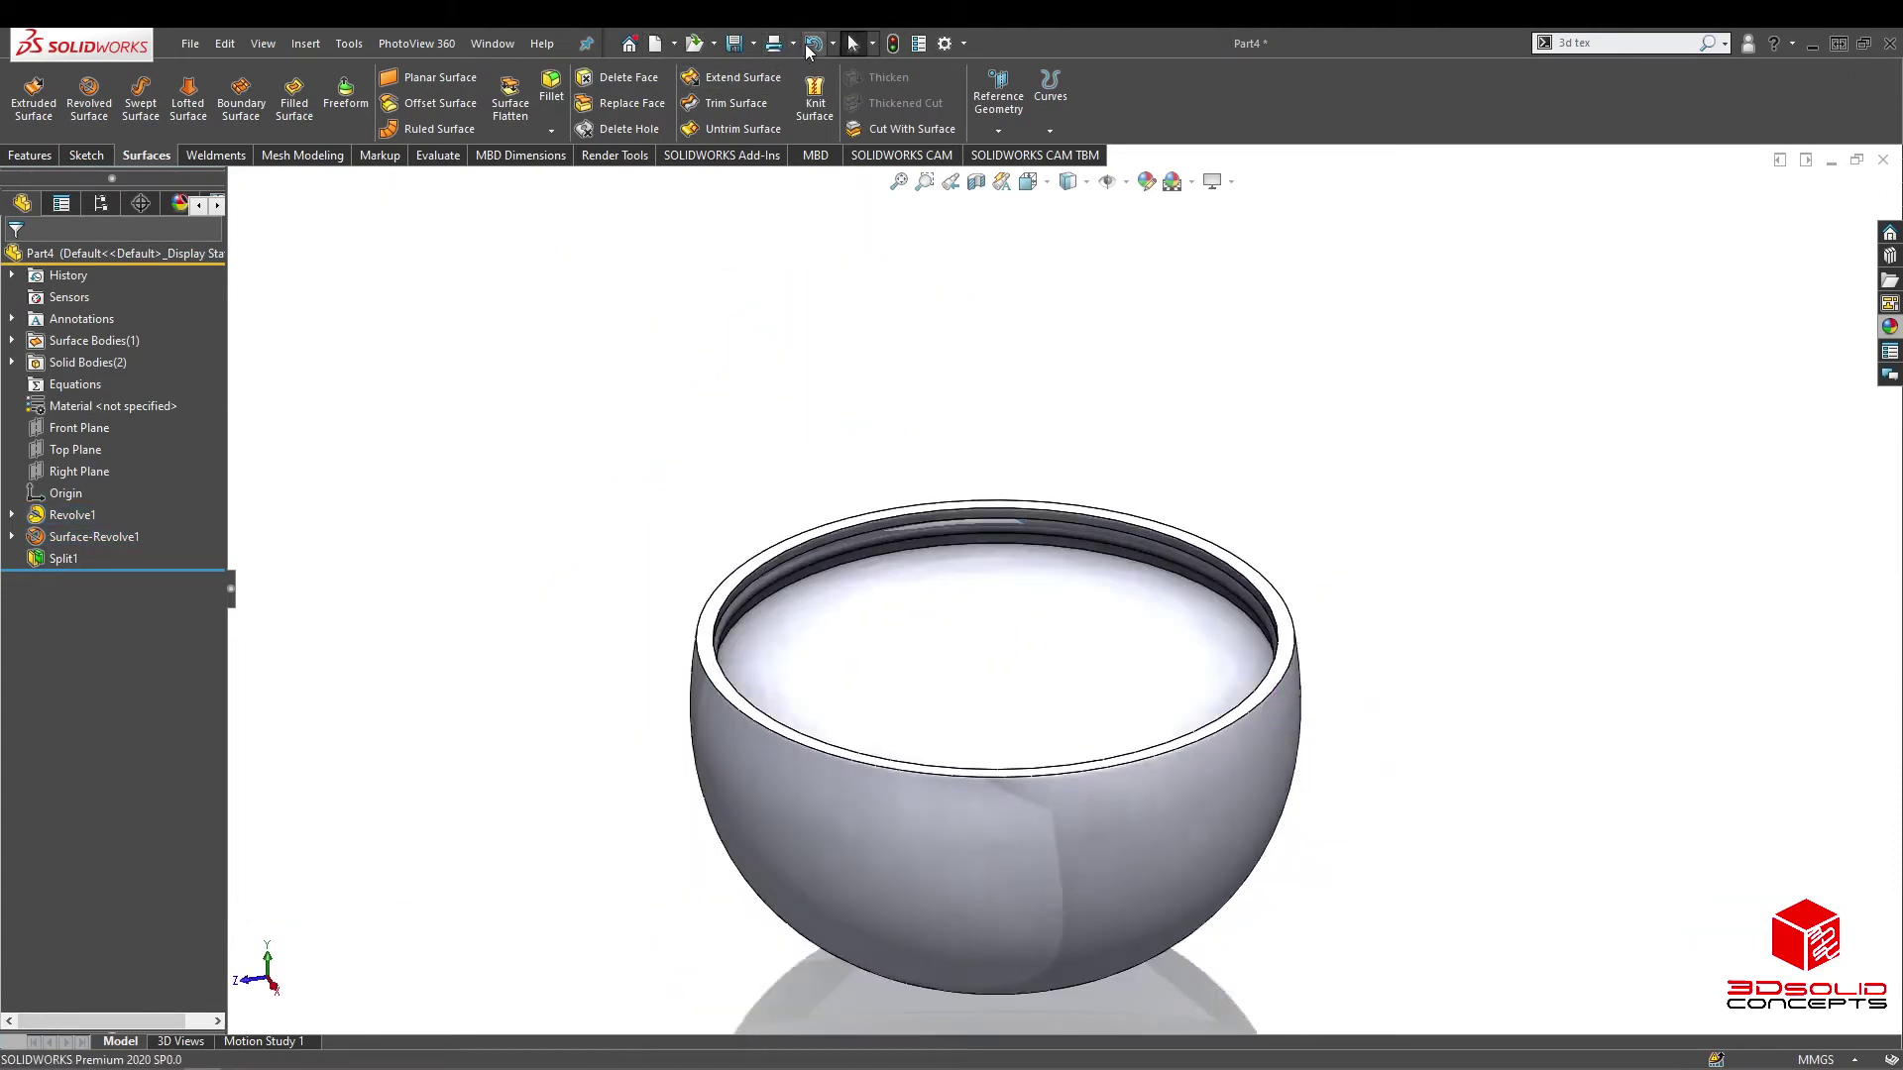
{"action": "left_click", "coordinate": [813, 44]}
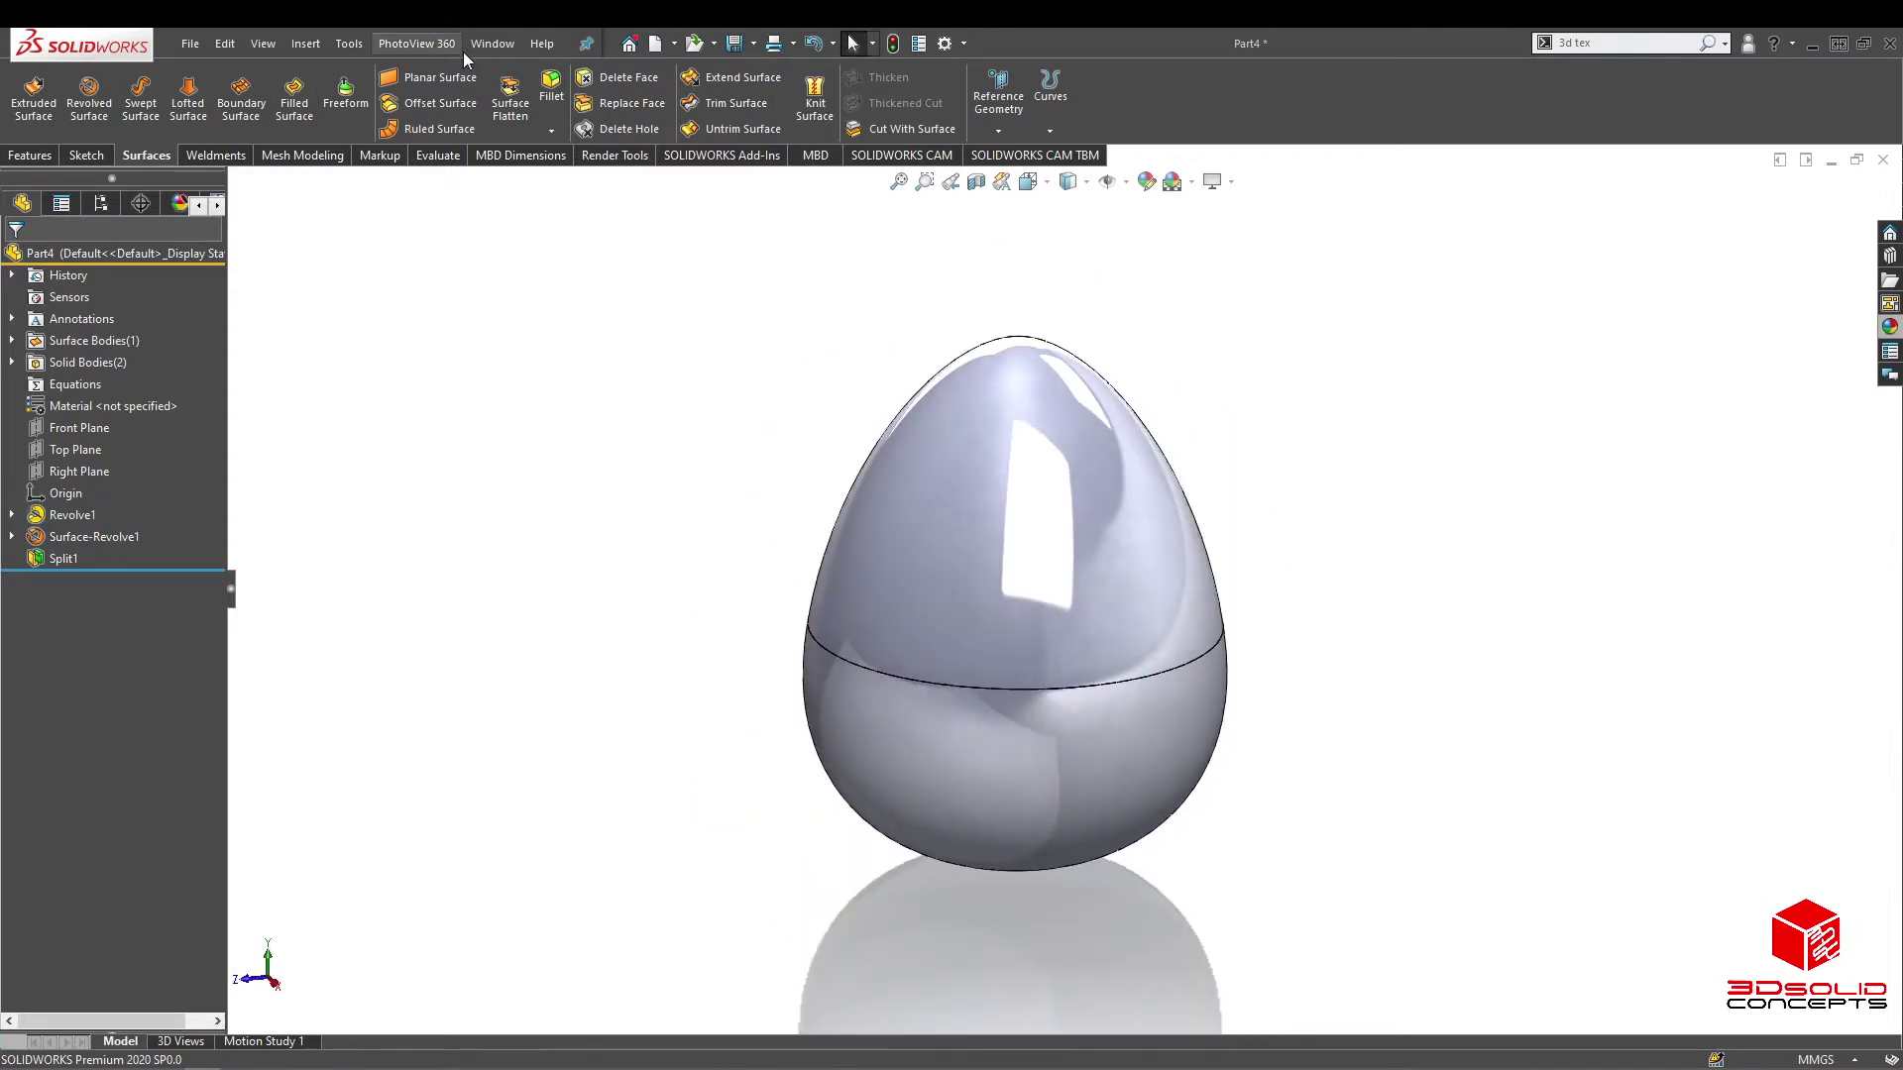
Step: Hide the lower egg half to expose the flat underside of the upper half
{"action": "left_click", "coordinate": [966, 750]}
{"action": "left_click", "coordinate": [1054, 696]}
{"action": "middle_click_drag", "start_coordinate": [1258, 661], "coordinate": [1169, 555]}
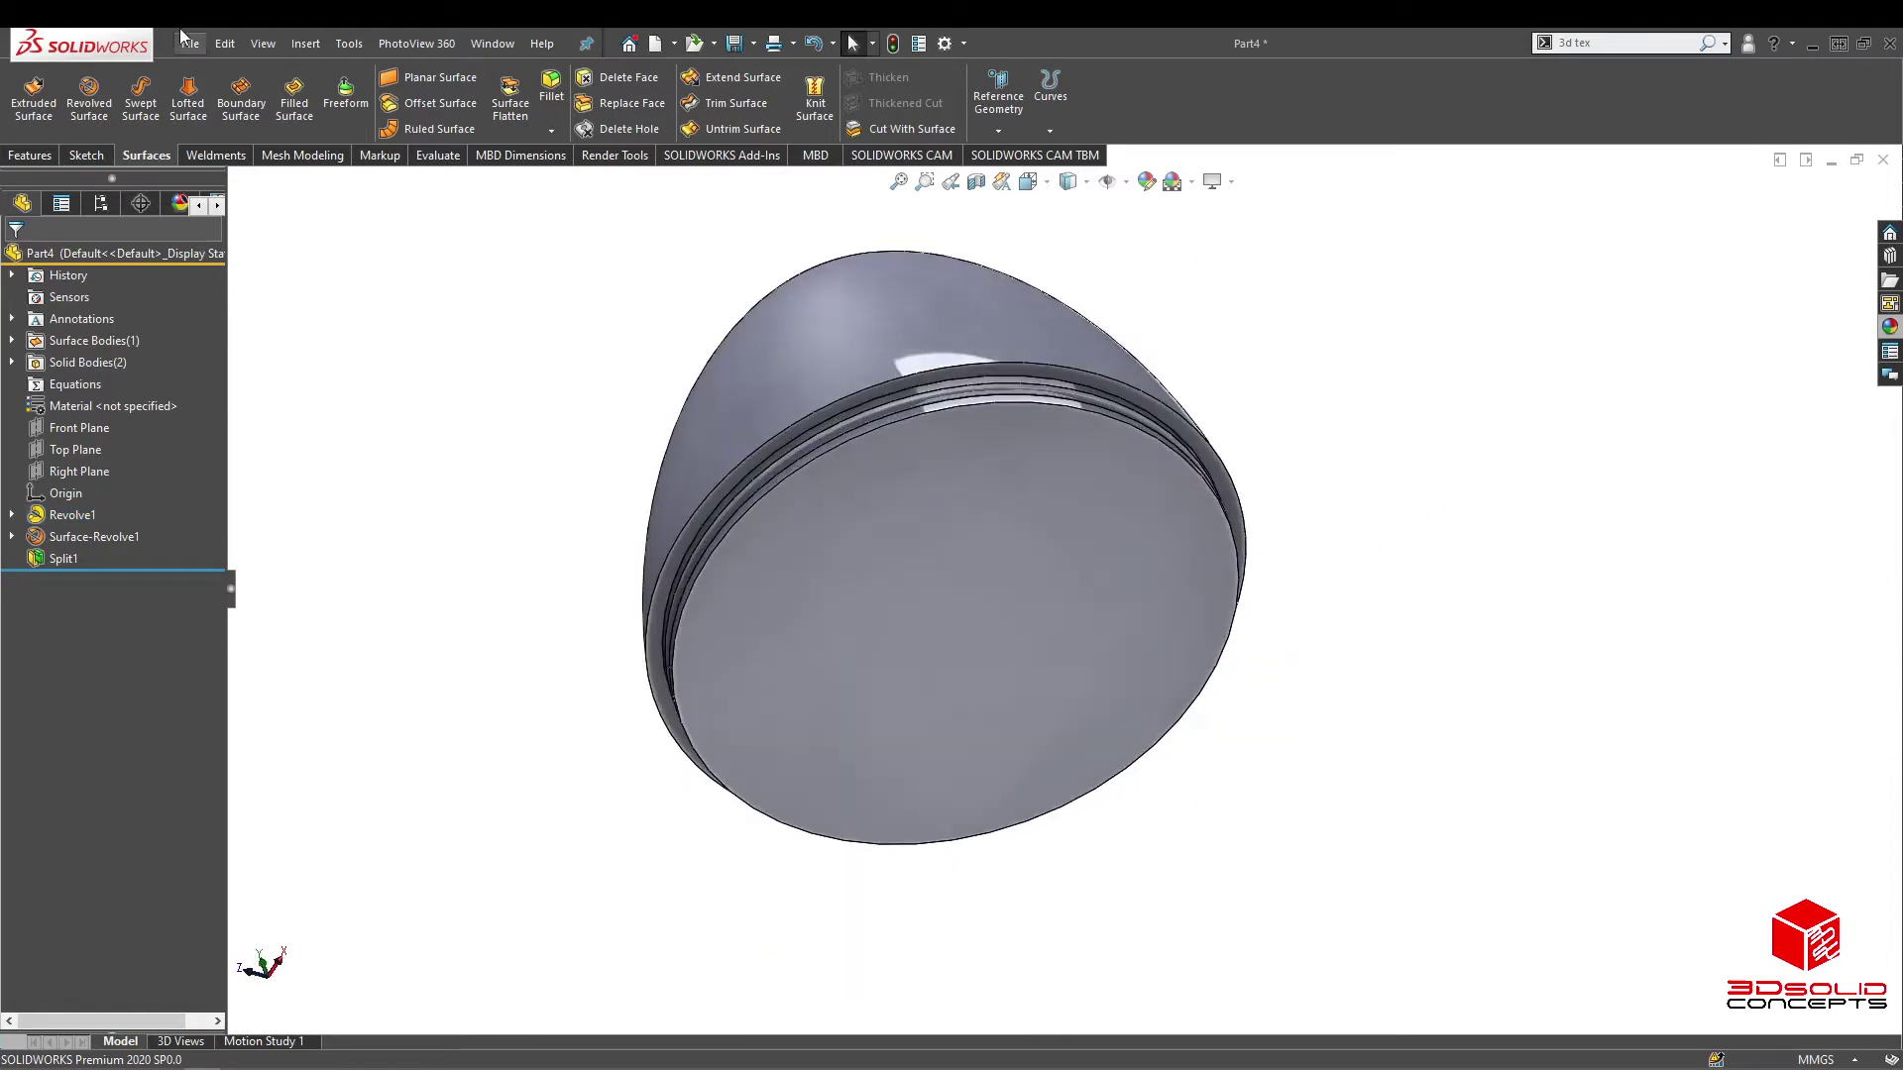
Step: Shell the upper half to a 1 mm wall thickness, removing its flat bottom face
{"action": "left_click", "coordinate": [307, 47]}
{"action": "mouse_move", "coordinate": [376, 121]}
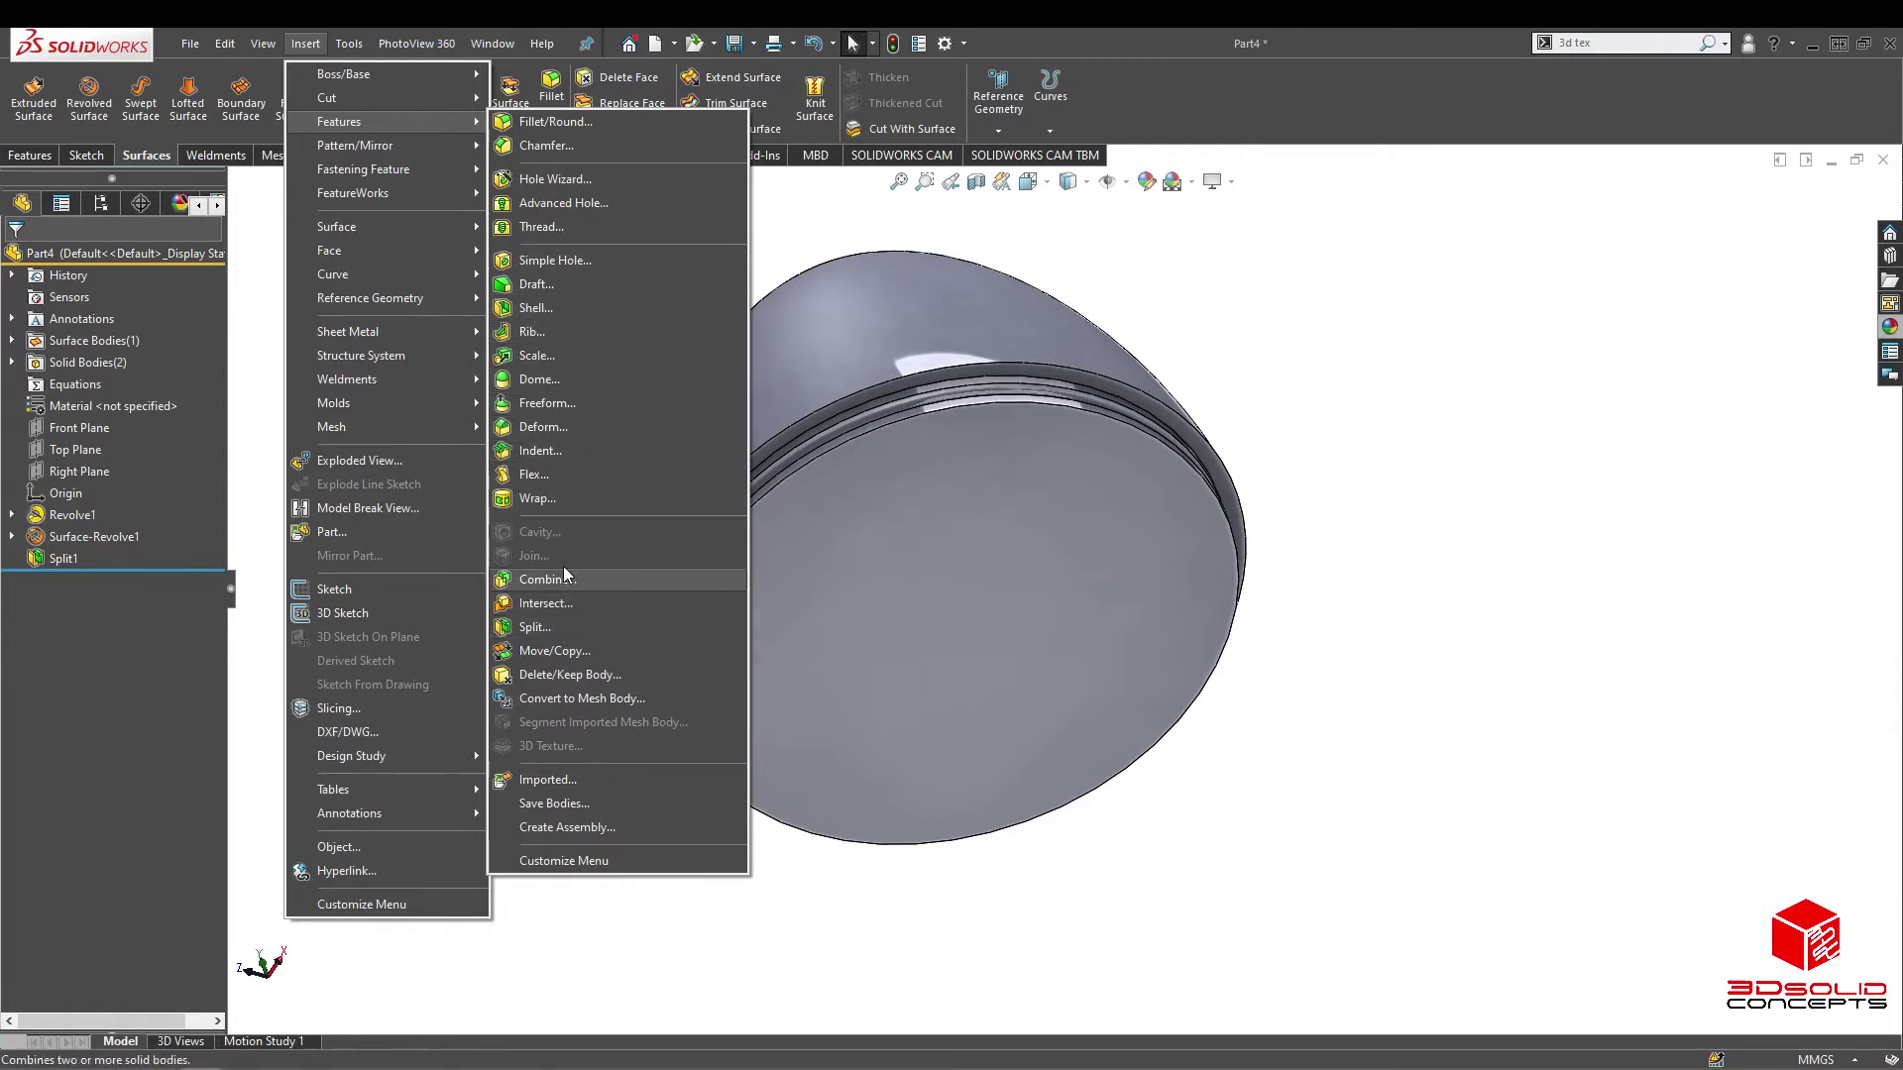
{"action": "left_click", "coordinate": [536, 307]}
{"action": "left_click", "coordinate": [847, 638]}
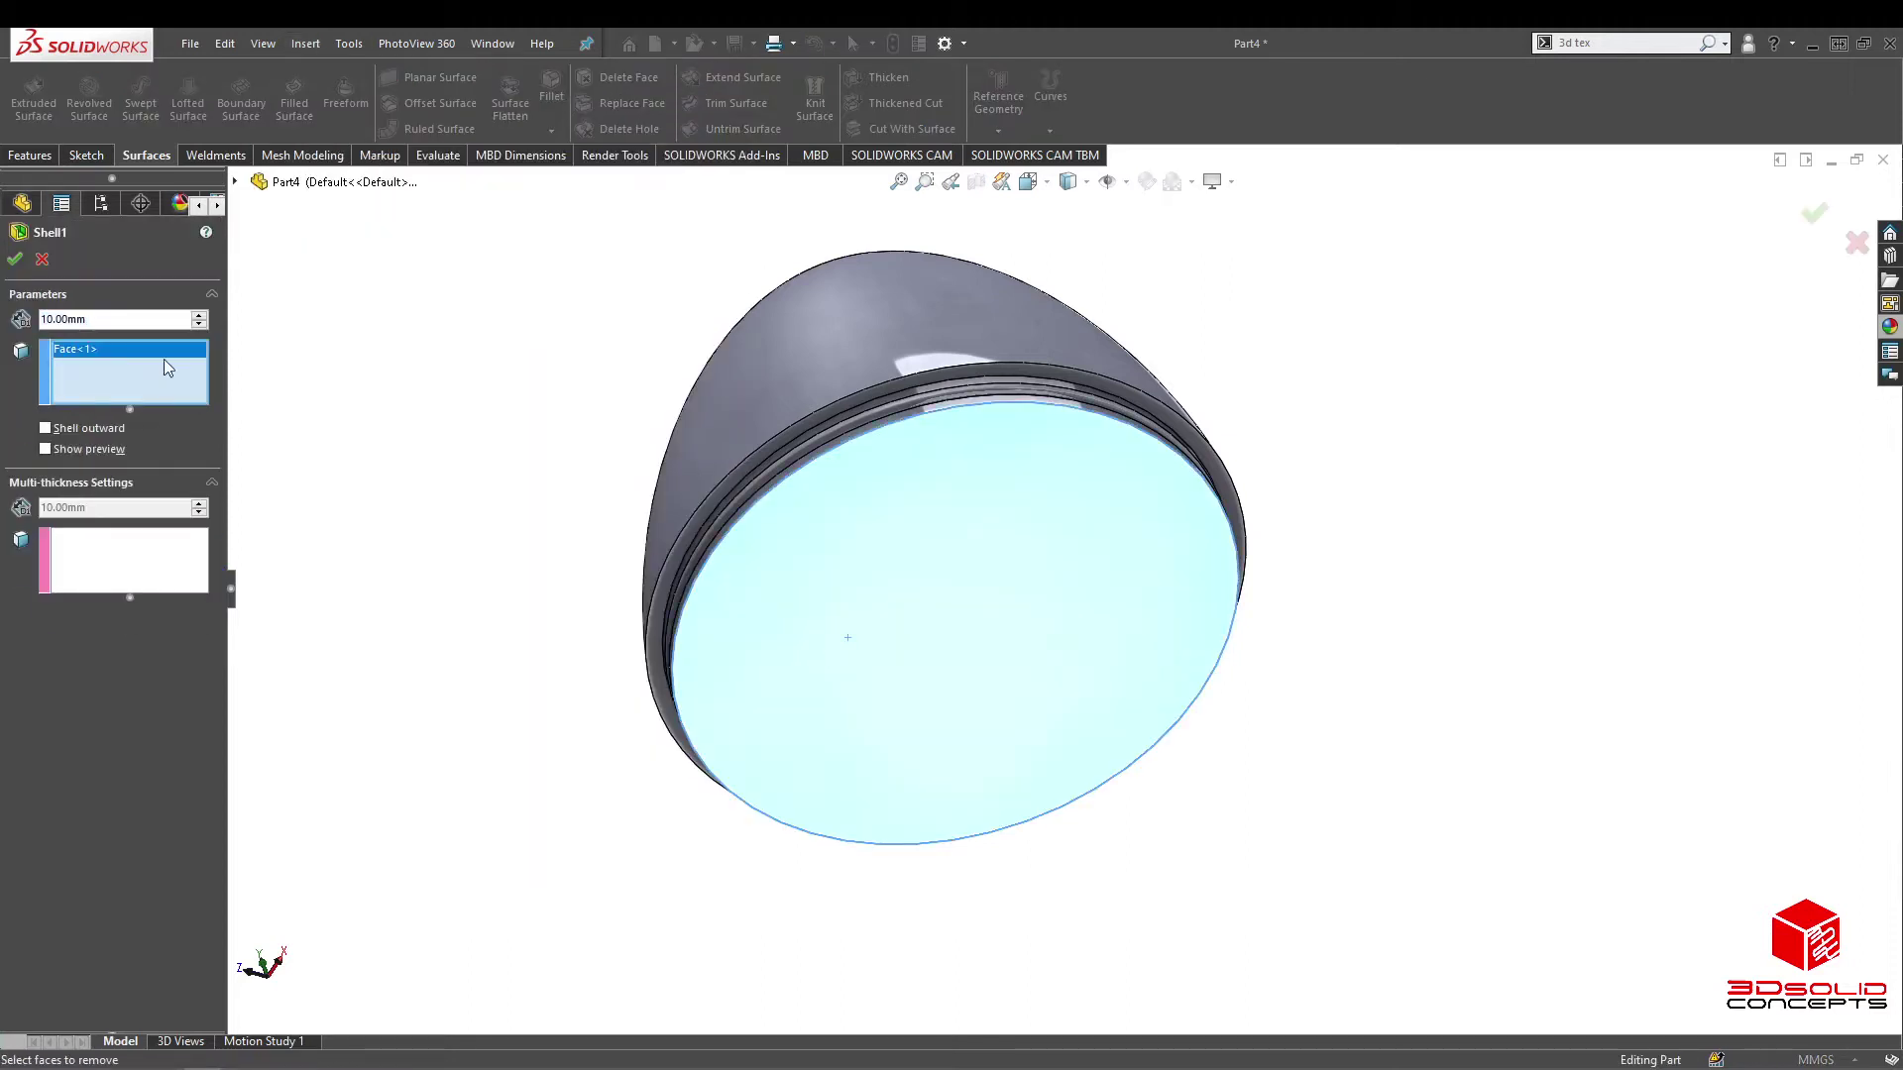
{"action": "type", "text": "1mm"}
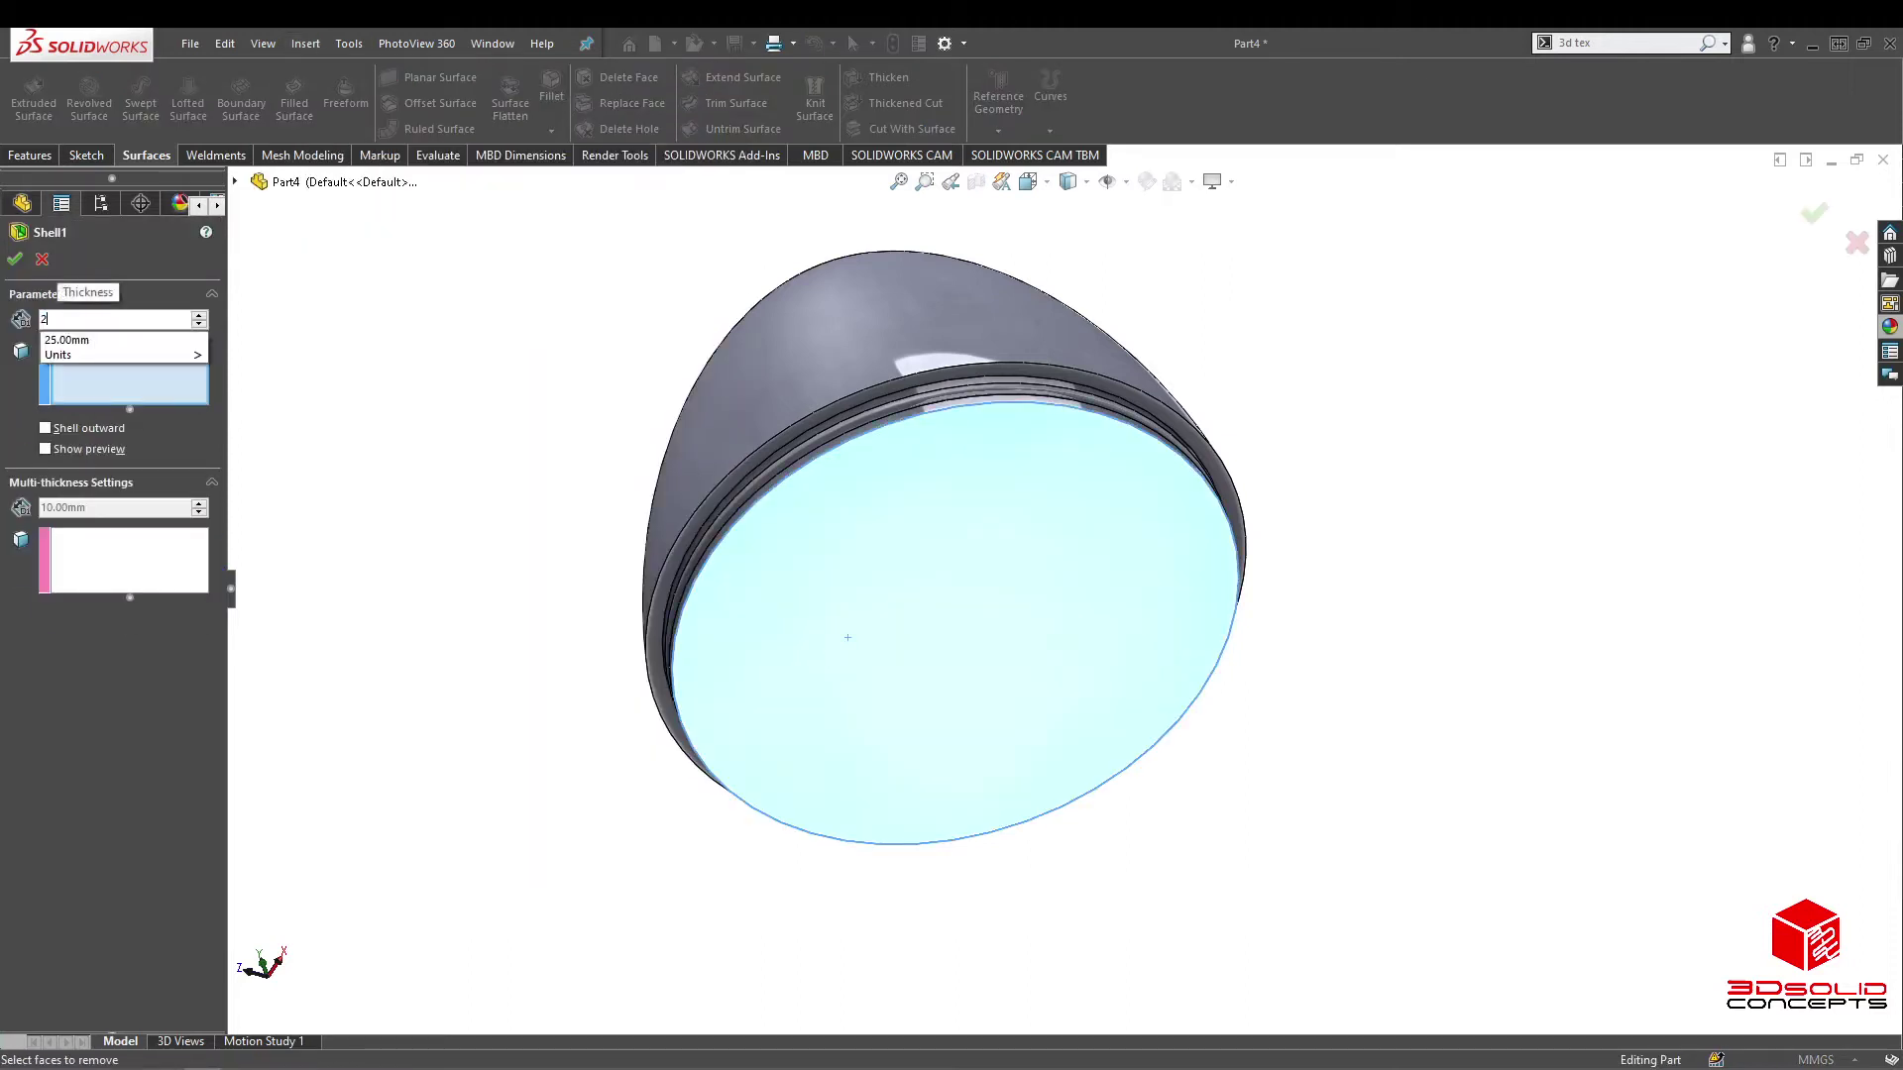
{"action": "left_click", "coordinate": [14, 260]}
{"action": "middle_click_drag", "start_coordinate": [1070, 406], "coordinate": [1115, 662]}
{"action": "scroll", "coordinate": [930, 658], "scroll_direction": "down", "scroll_amount": 3}
{"action": "scroll", "coordinate": [738, 349], "scroll_direction": "down", "scroll_amount": 3}
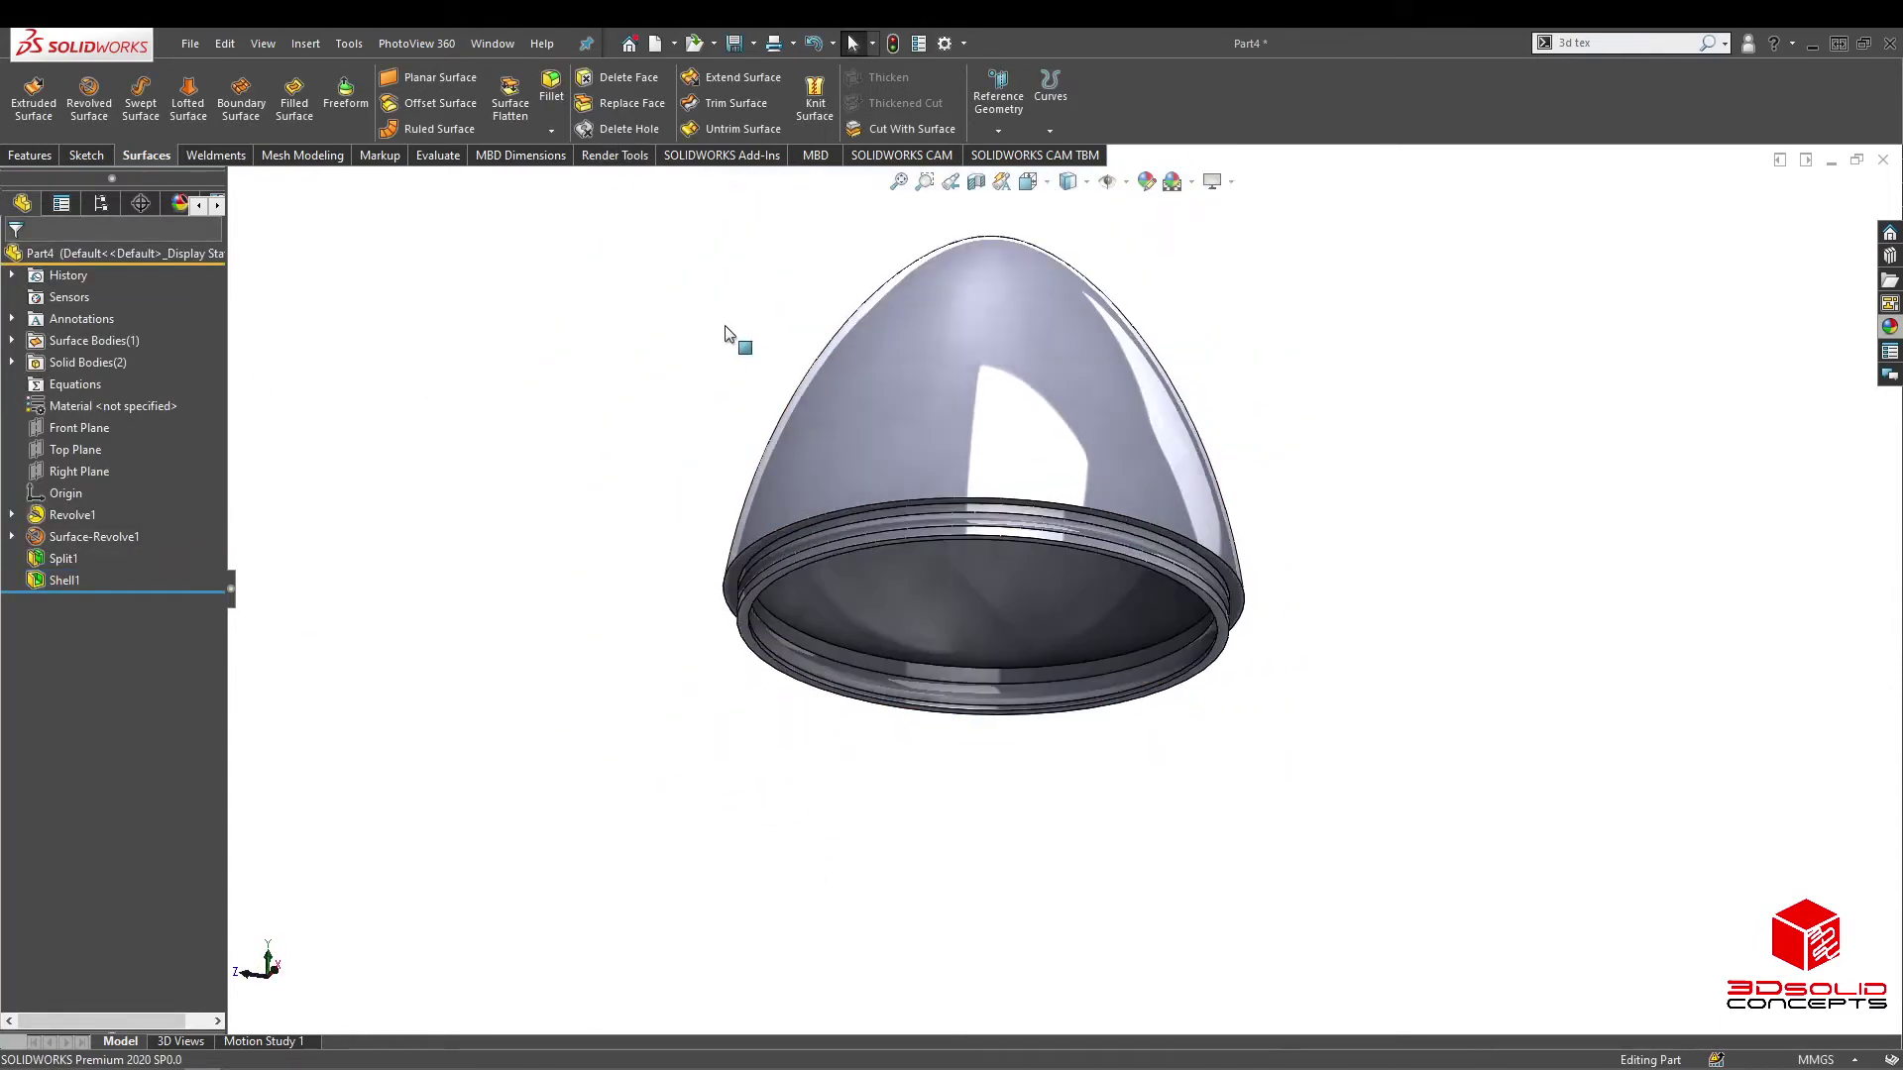
{"action": "middle_click_drag", "start_coordinate": [448, 374], "coordinate": [407, 395]}
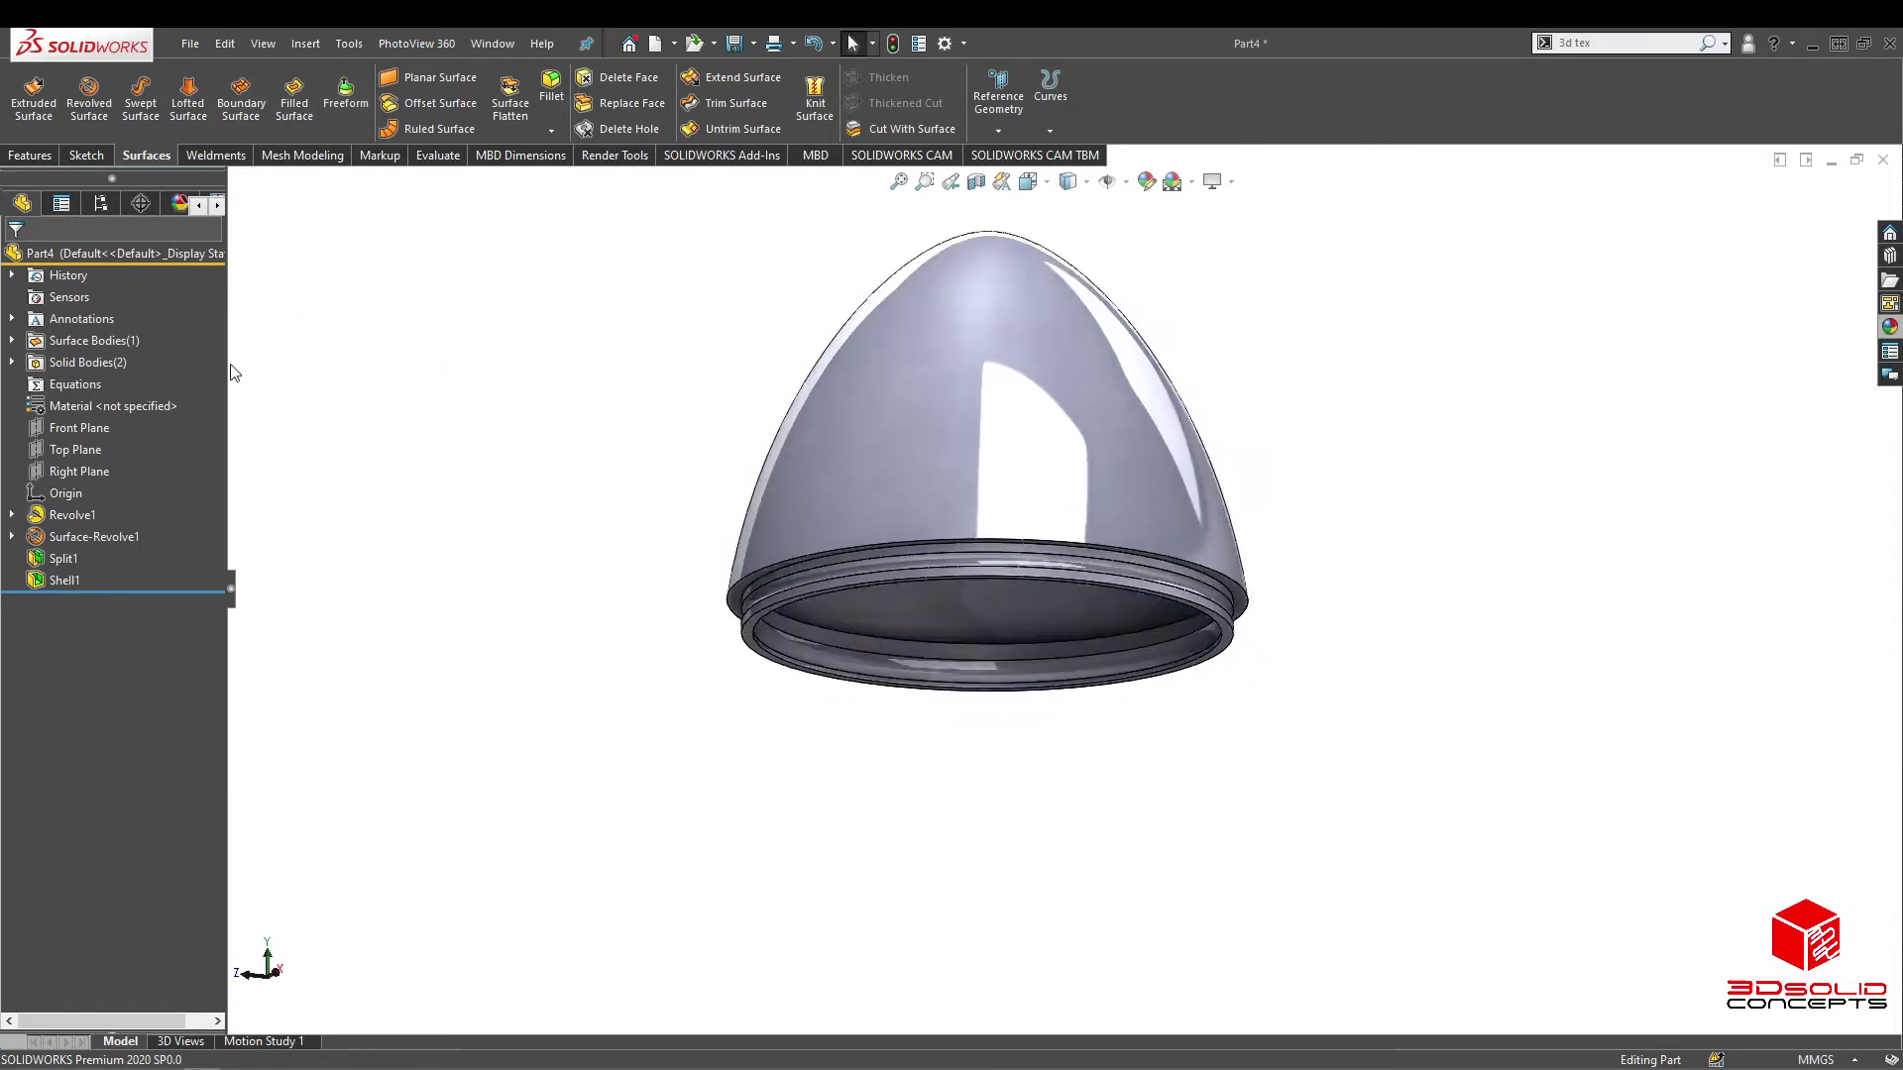
Step: Show the lower half's solid body and hide the shelled upper half
{"action": "left_click", "coordinate": [11, 359]}
{"action": "left_click", "coordinate": [10, 341]}
{"action": "left_click", "coordinate": [69, 405]}
{"action": "left_click", "coordinate": [89, 375]}
{"action": "left_click", "coordinate": [1053, 500]}
{"action": "left_click", "coordinate": [1140, 446]}
{"action": "middle_click_drag", "start_coordinate": [1259, 584], "coordinate": [1280, 683]}
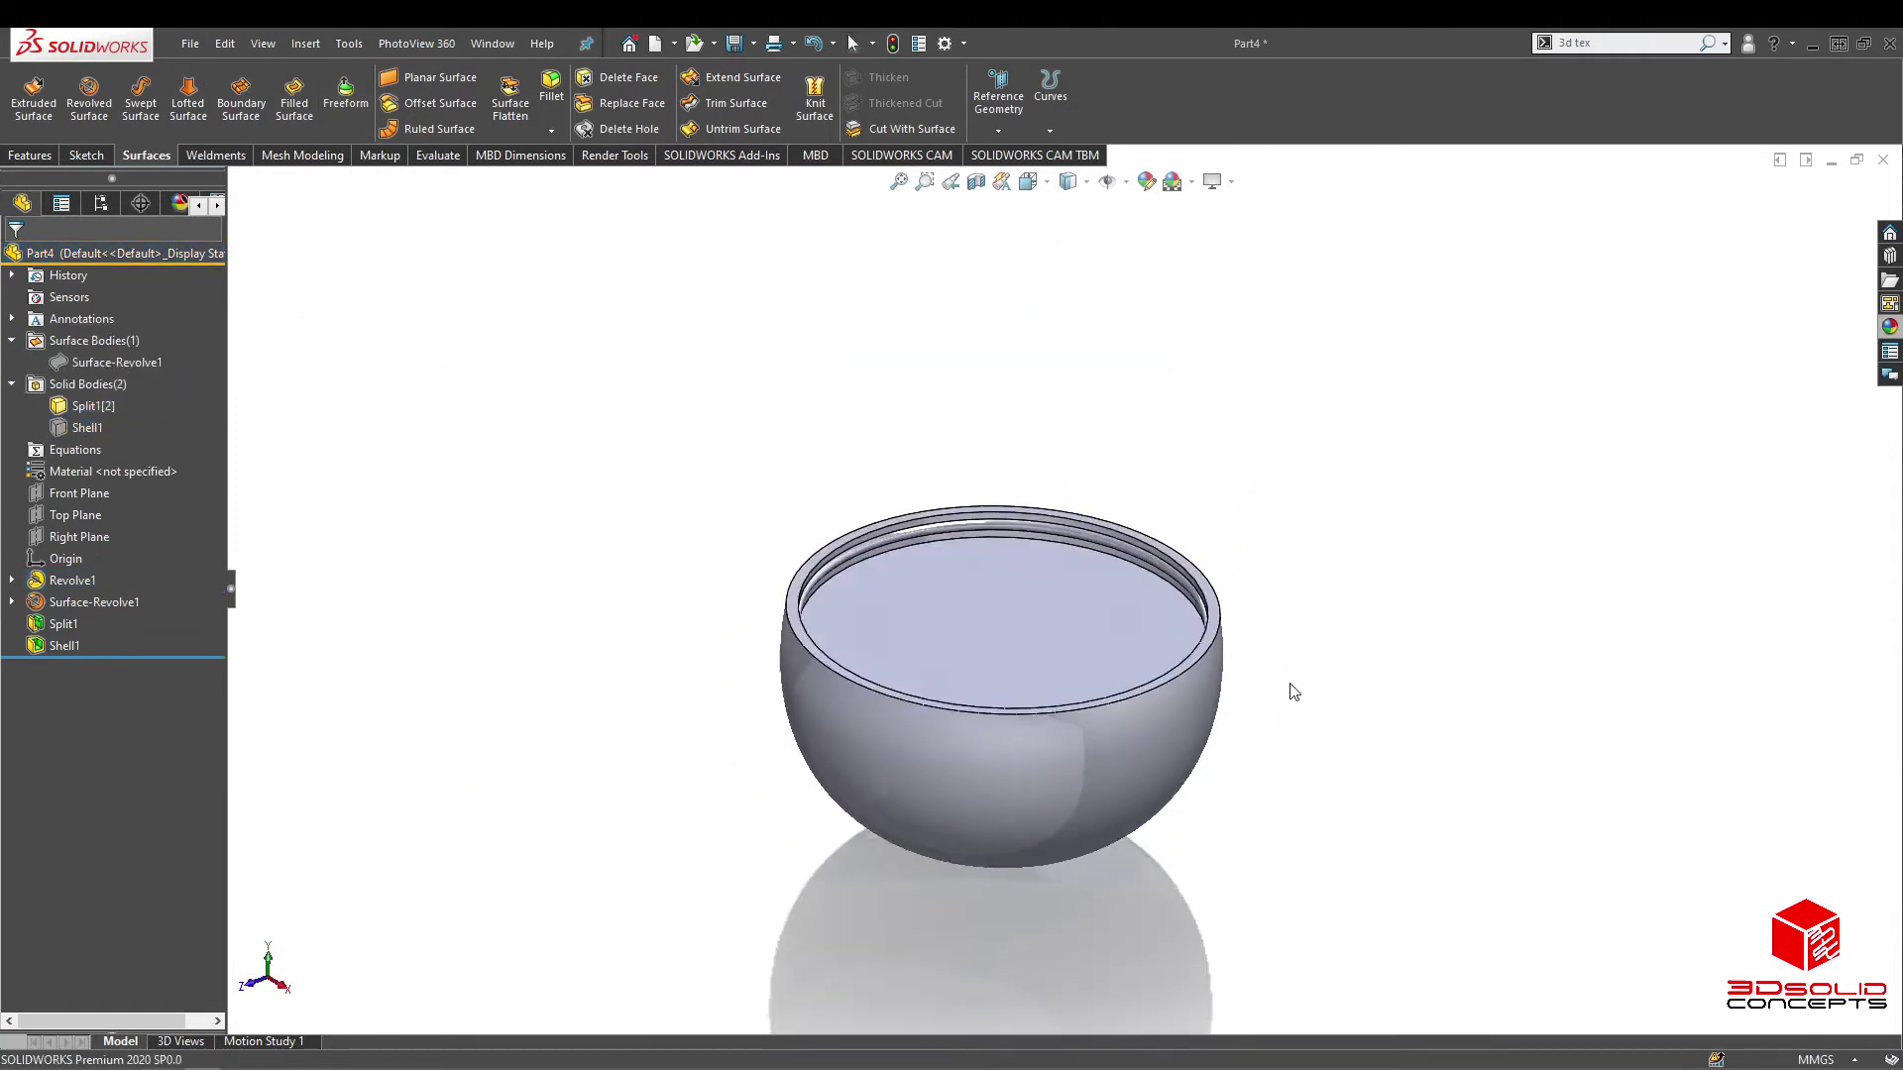
Step: Shell the lower half to a 1 mm wall thickness, removing the flat face inside its rim
{"action": "scroll", "coordinate": [1281, 687], "scroll_direction": "down", "scroll_amount": 3}
{"action": "left_click", "coordinate": [303, 43]}
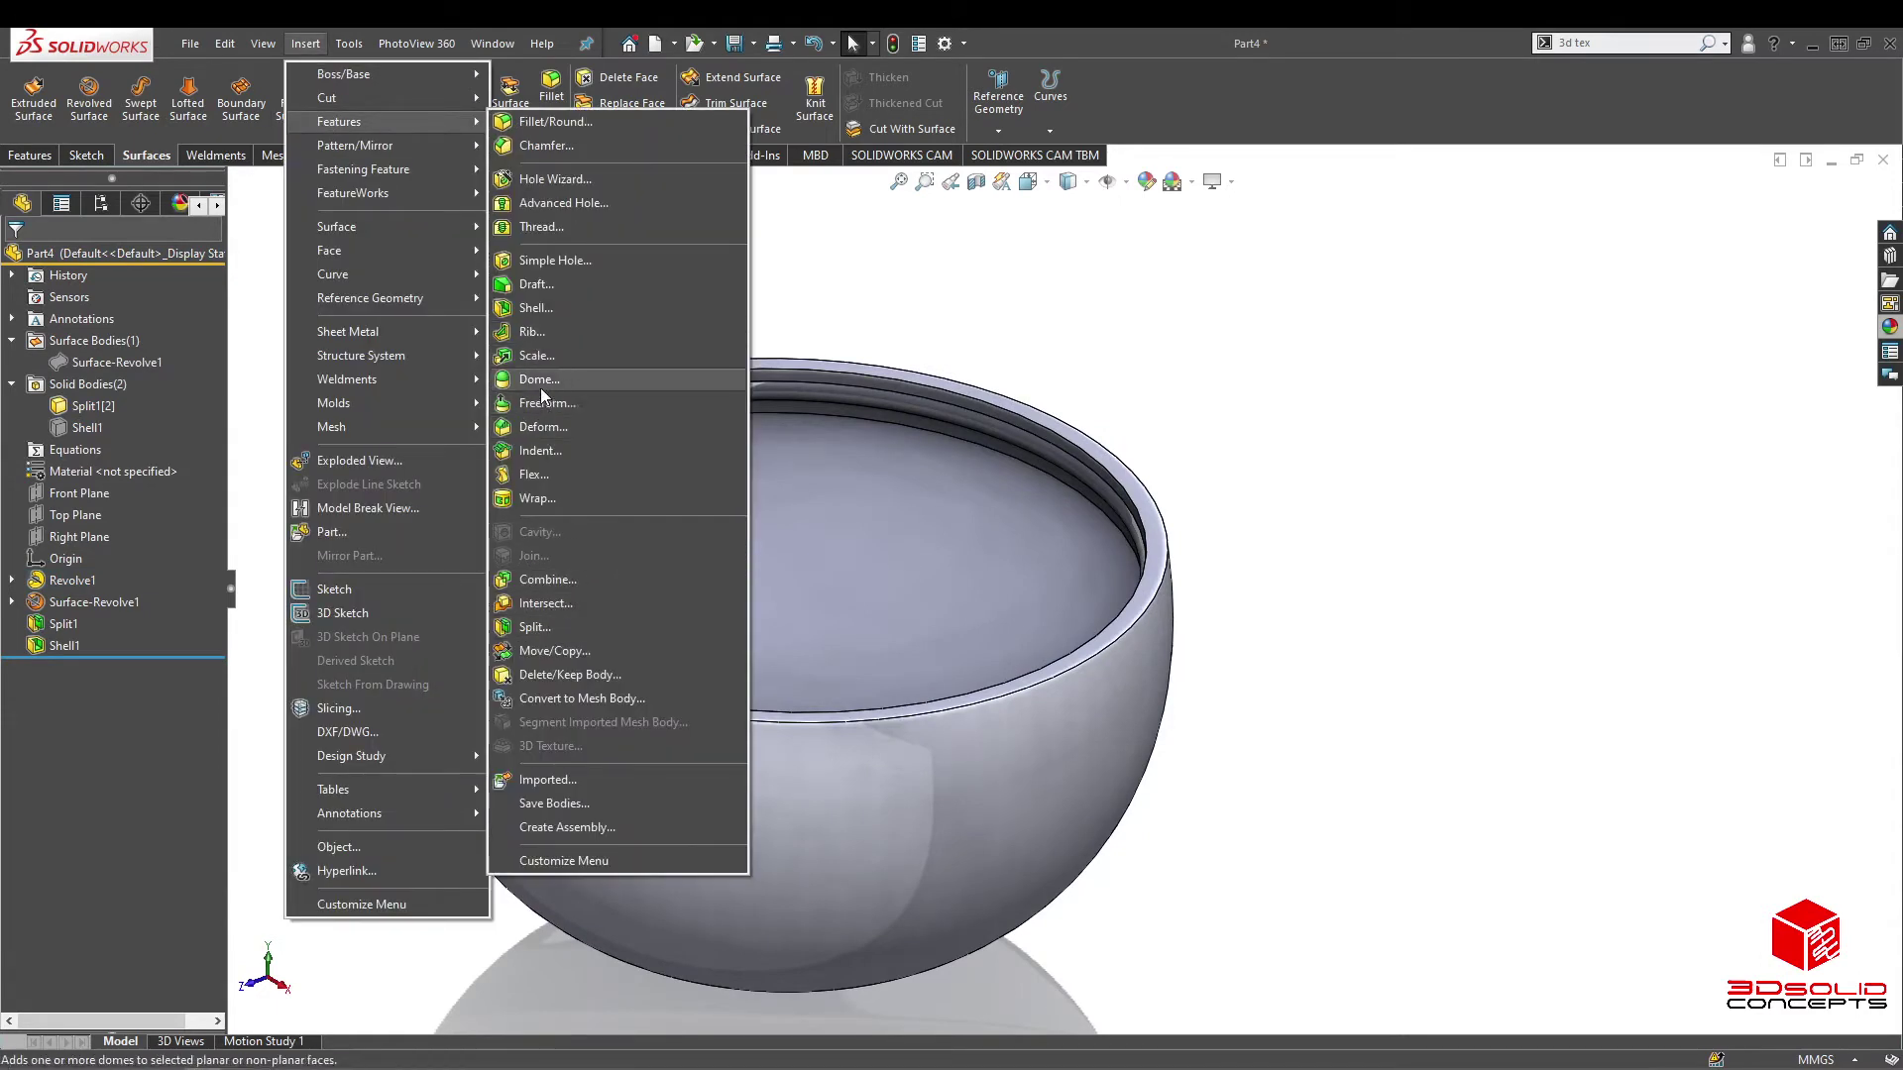
{"action": "left_click", "coordinate": [536, 307]}
{"action": "left_click", "coordinate": [668, 516]}
{"action": "left_click", "coordinate": [20, 261]}
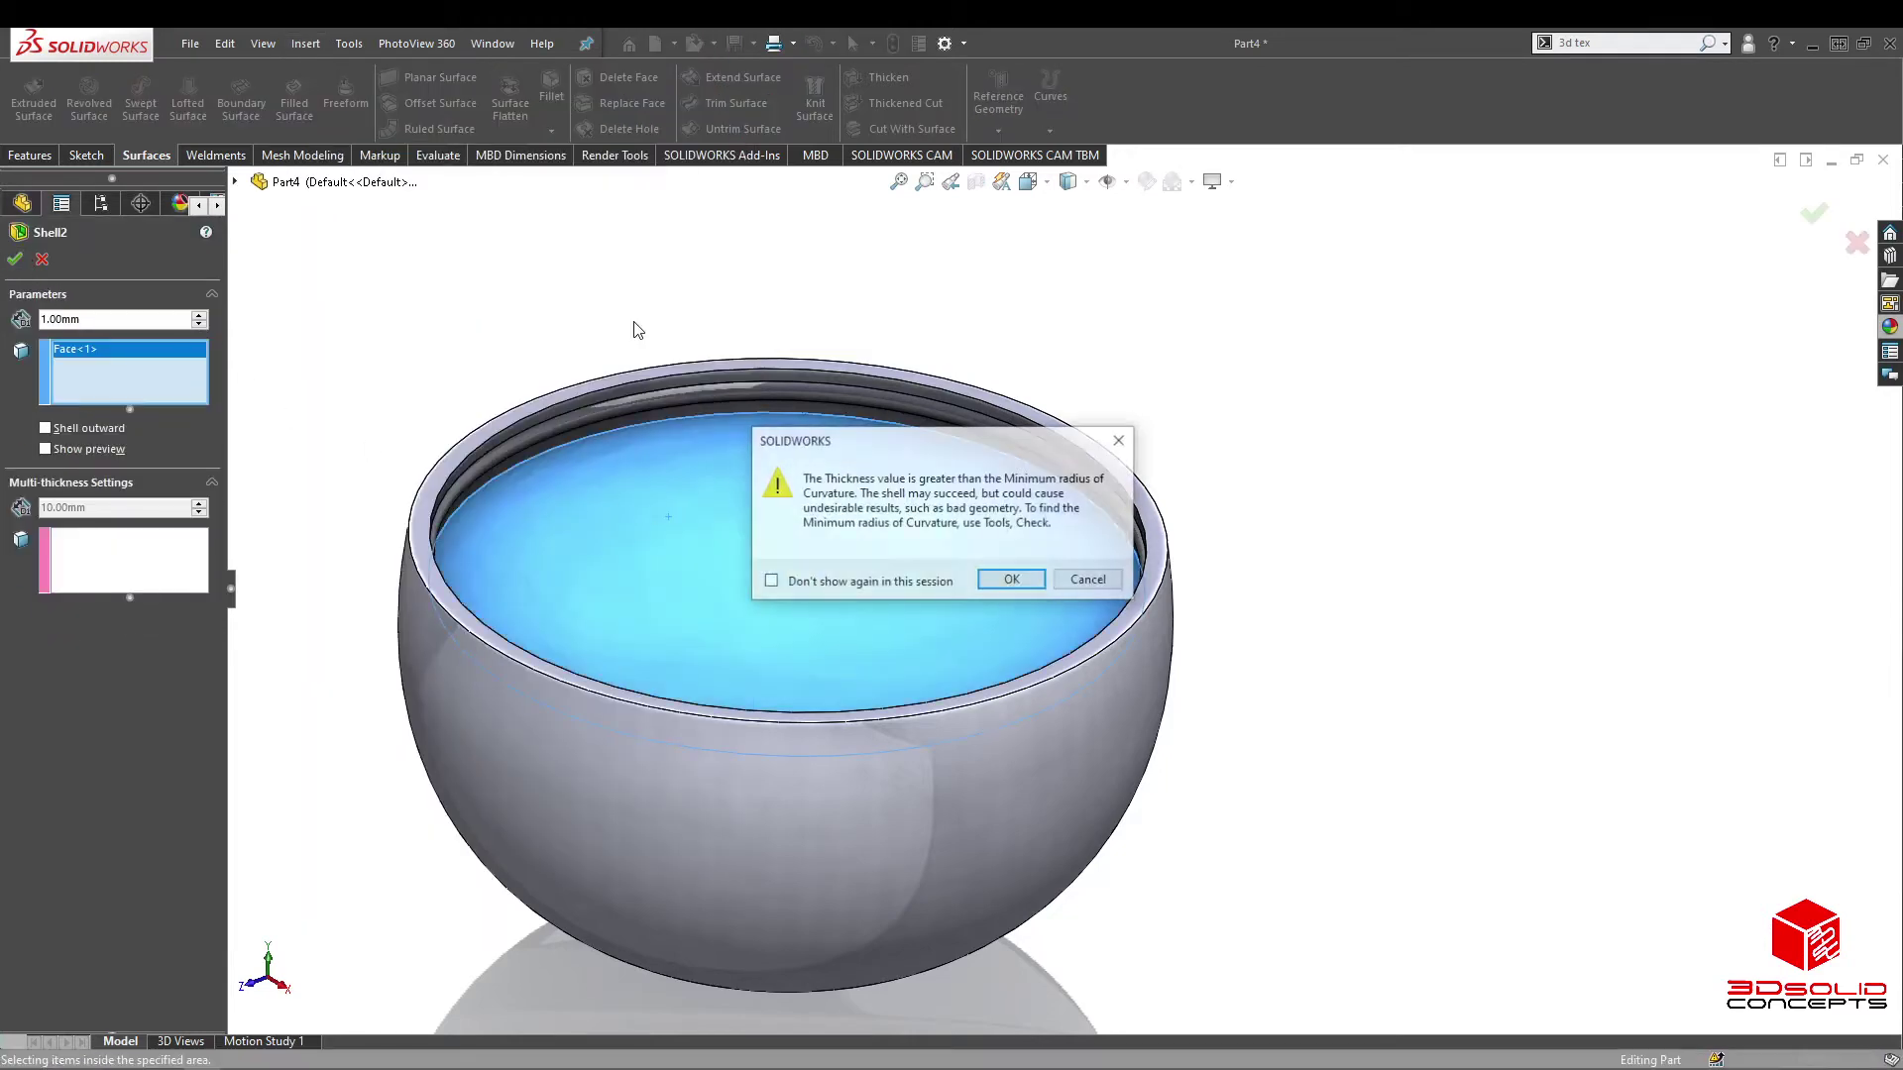
{"action": "left_click", "coordinate": [986, 583]}
{"action": "left_click", "coordinate": [871, 297]}
{"action": "scroll", "coordinate": [882, 347], "scroll_direction": "up", "scroll_amount": 1}
{"action": "middle_click_drag", "start_coordinate": [907, 635], "coordinate": [931, 697]}
{"action": "scroll", "coordinate": [769, 620], "scroll_direction": "down", "scroll_amount": 1}
{"action": "middle_click_drag", "start_coordinate": [769, 620], "coordinate": [832, 547]}
{"action": "scroll", "coordinate": [832, 547], "scroll_direction": "up", "scroll_amount": 2}
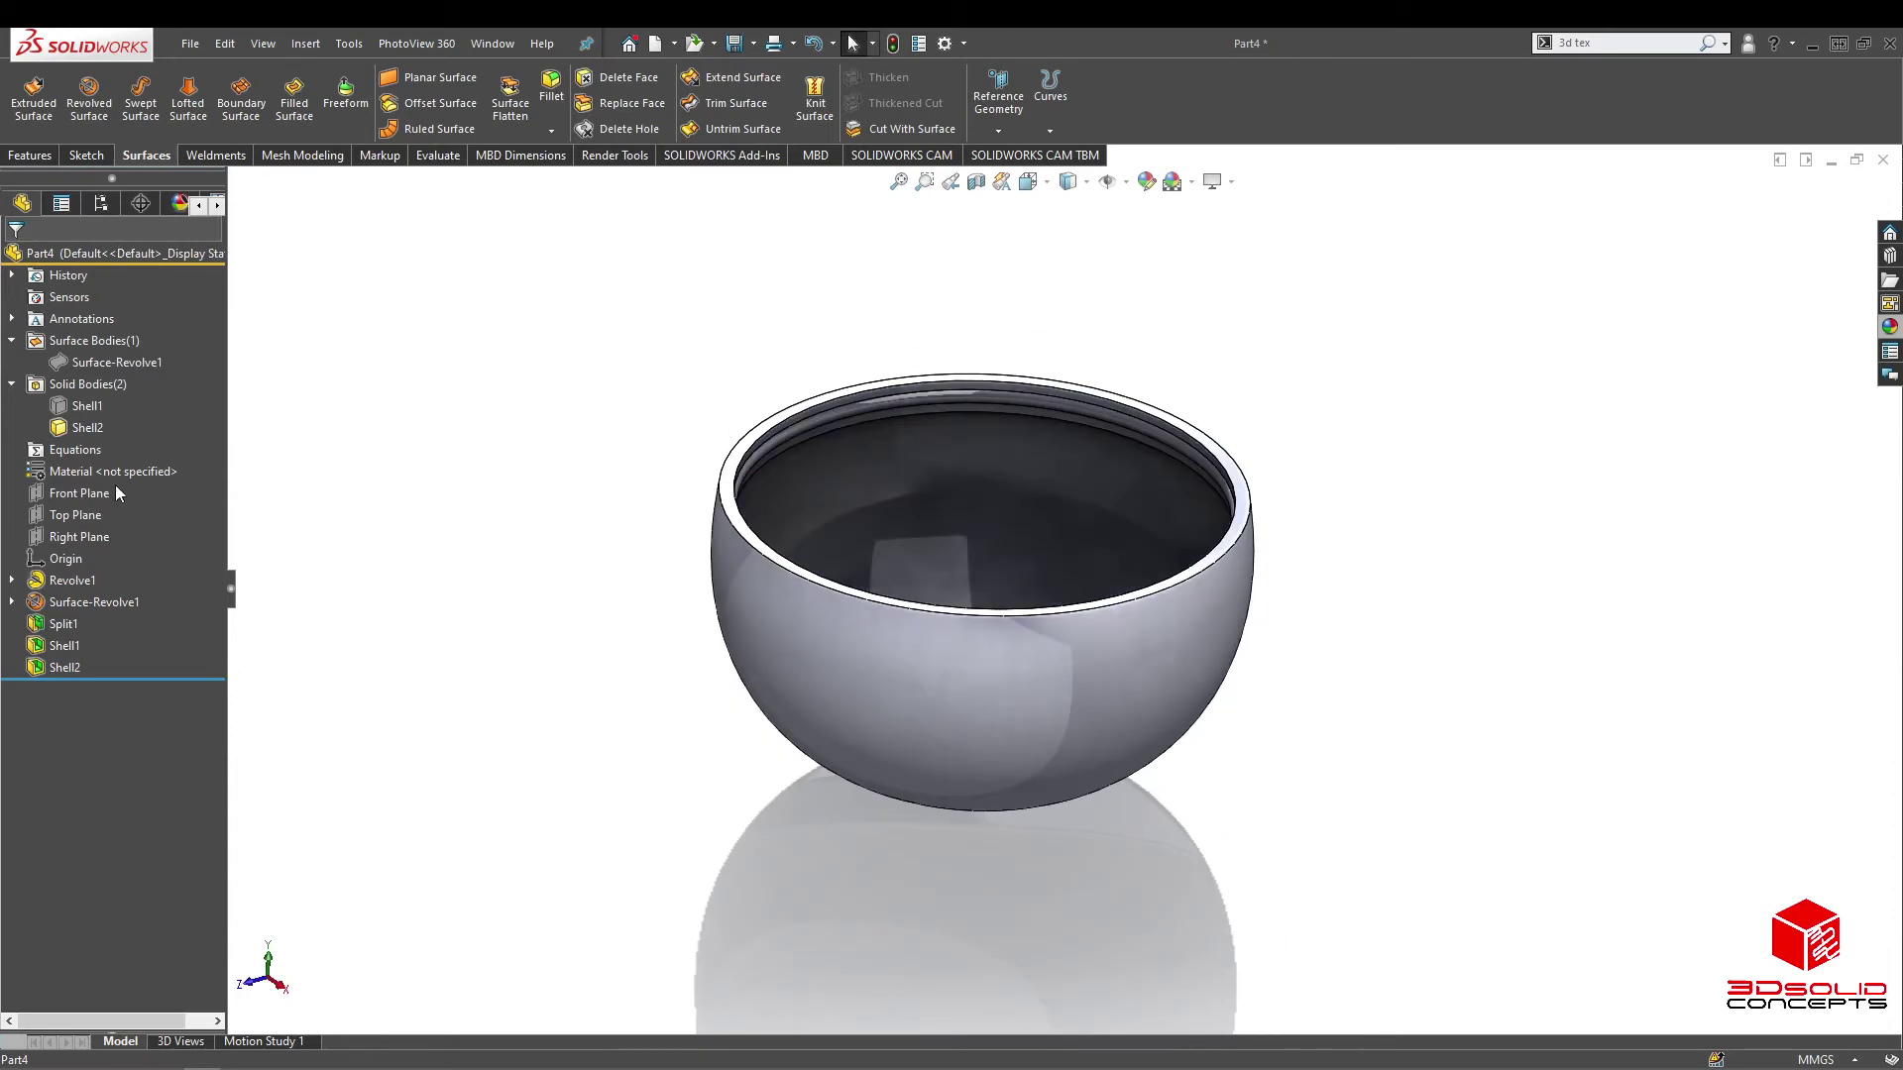
Step: Show the upper half and section the egg at the Front Plane to examine how the halves interlock
{"action": "left_click", "coordinate": [81, 407]}
{"action": "left_click", "coordinate": [95, 388]}
{"action": "left_click", "coordinate": [657, 569]}
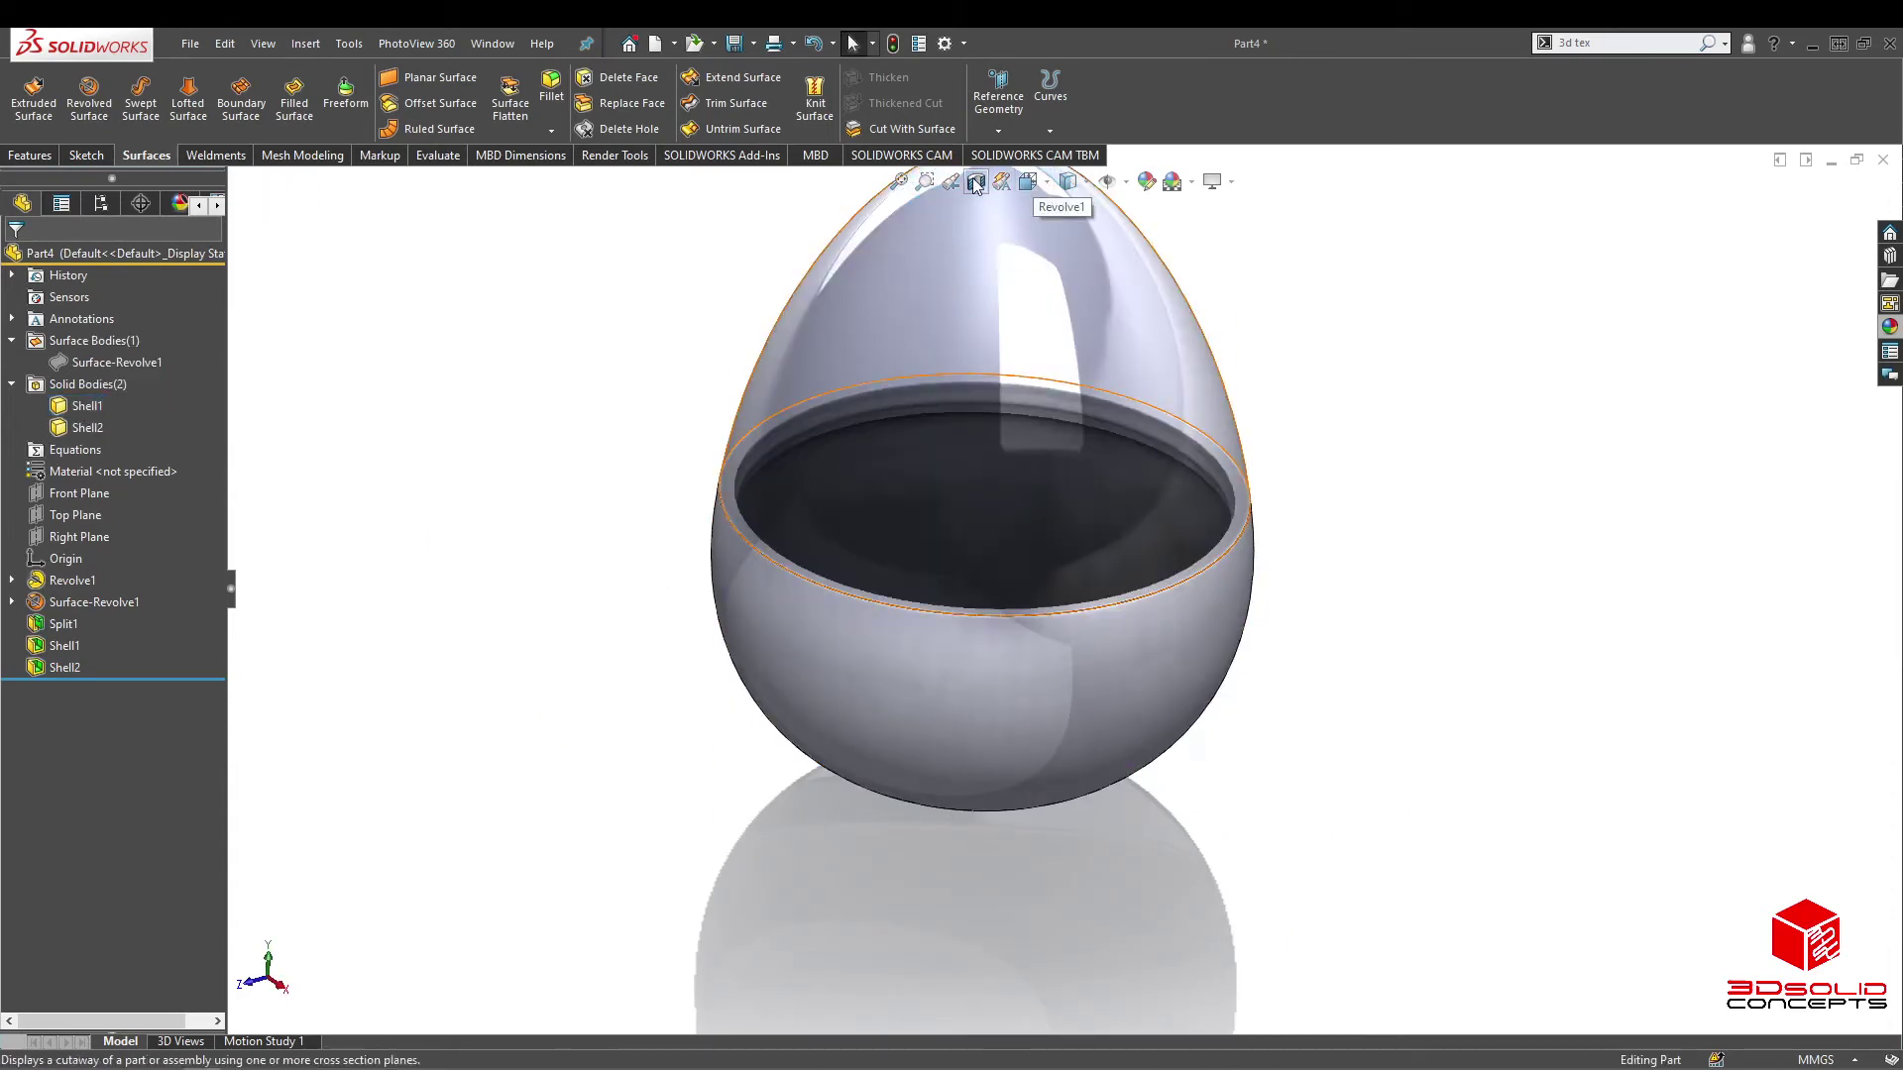
{"action": "left_click", "coordinate": [1067, 181]}
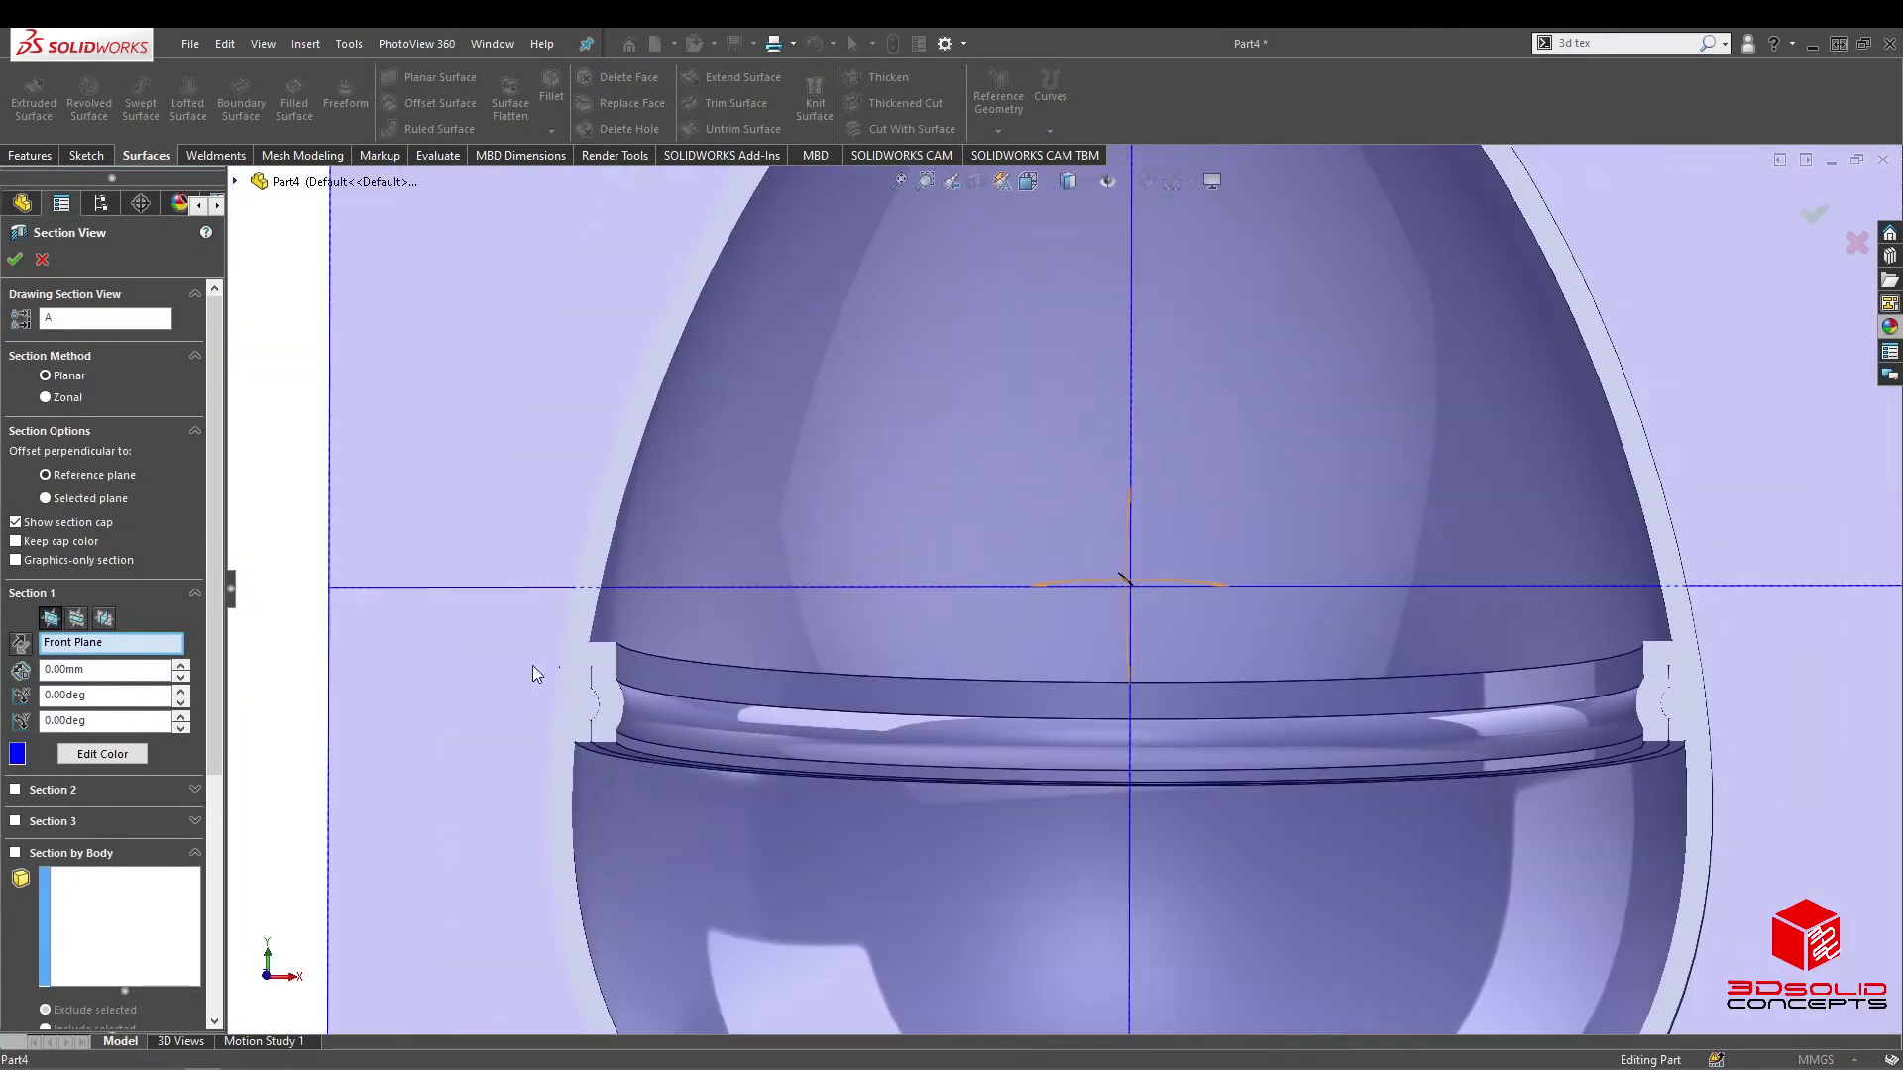
{"action": "left_click", "coordinate": [15, 258]}
{"action": "scroll", "coordinate": [501, 590], "scroll_direction": "down", "scroll_amount": 5}
{"action": "middle_click_drag", "start_coordinate": [501, 590], "coordinate": [497, 659]}
{"action": "scroll", "coordinate": [1067, 438], "scroll_direction": "up", "scroll_amount": 6}
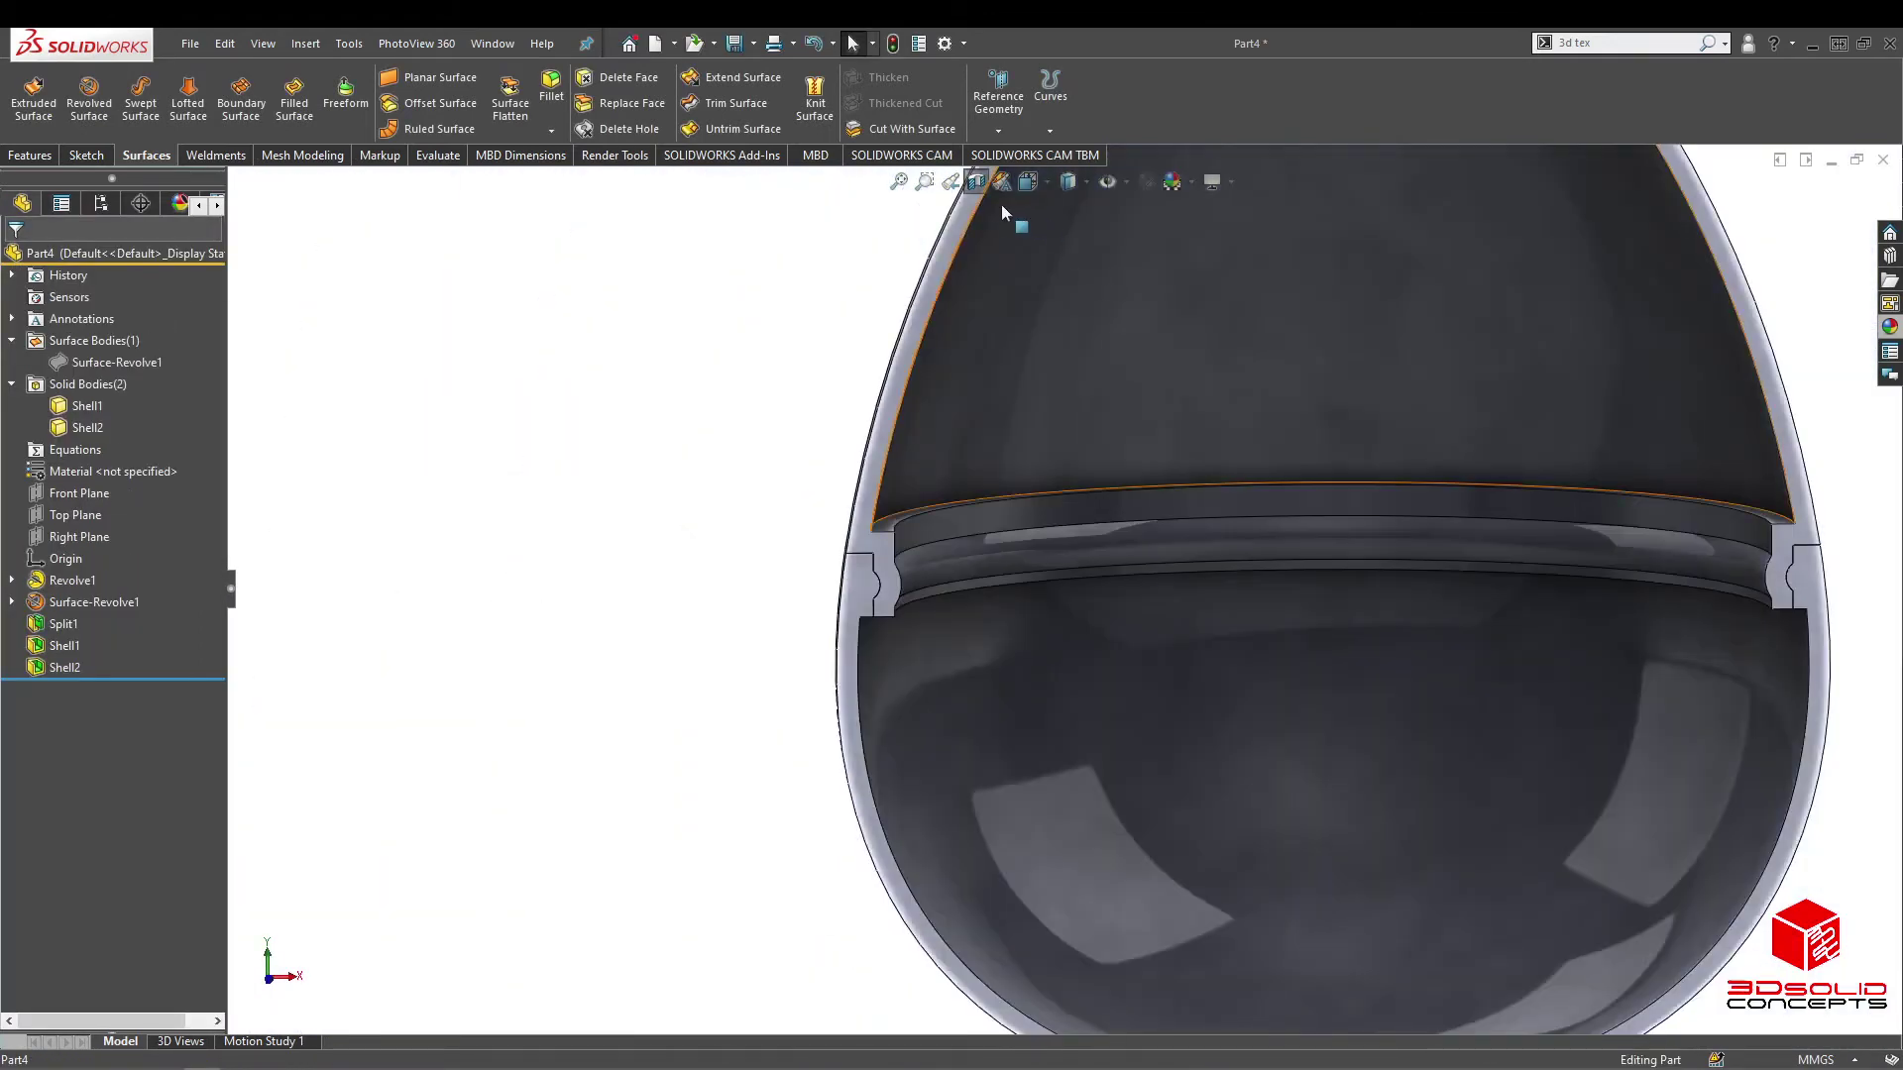
Step: Turn off the section view and hide the upper half to expose the lower half's inner rim
{"action": "left_click", "coordinate": [976, 181]}
{"action": "scroll", "coordinate": [1072, 582], "scroll_direction": "up", "scroll_amount": 5}
{"action": "middle_click_drag", "start_coordinate": [1118, 530], "coordinate": [1081, 540]}
{"action": "left_click", "coordinate": [1194, 474]}
{"action": "left_click", "coordinate": [1373, 404]}
{"action": "scroll", "coordinate": [1219, 572], "scroll_direction": "down", "scroll_amount": 6}
{"action": "middle_click_drag", "start_coordinate": [897, 555], "coordinate": [880, 589]}
{"action": "scroll", "coordinate": [880, 588], "scroll_direction": "down", "scroll_amount": 3}
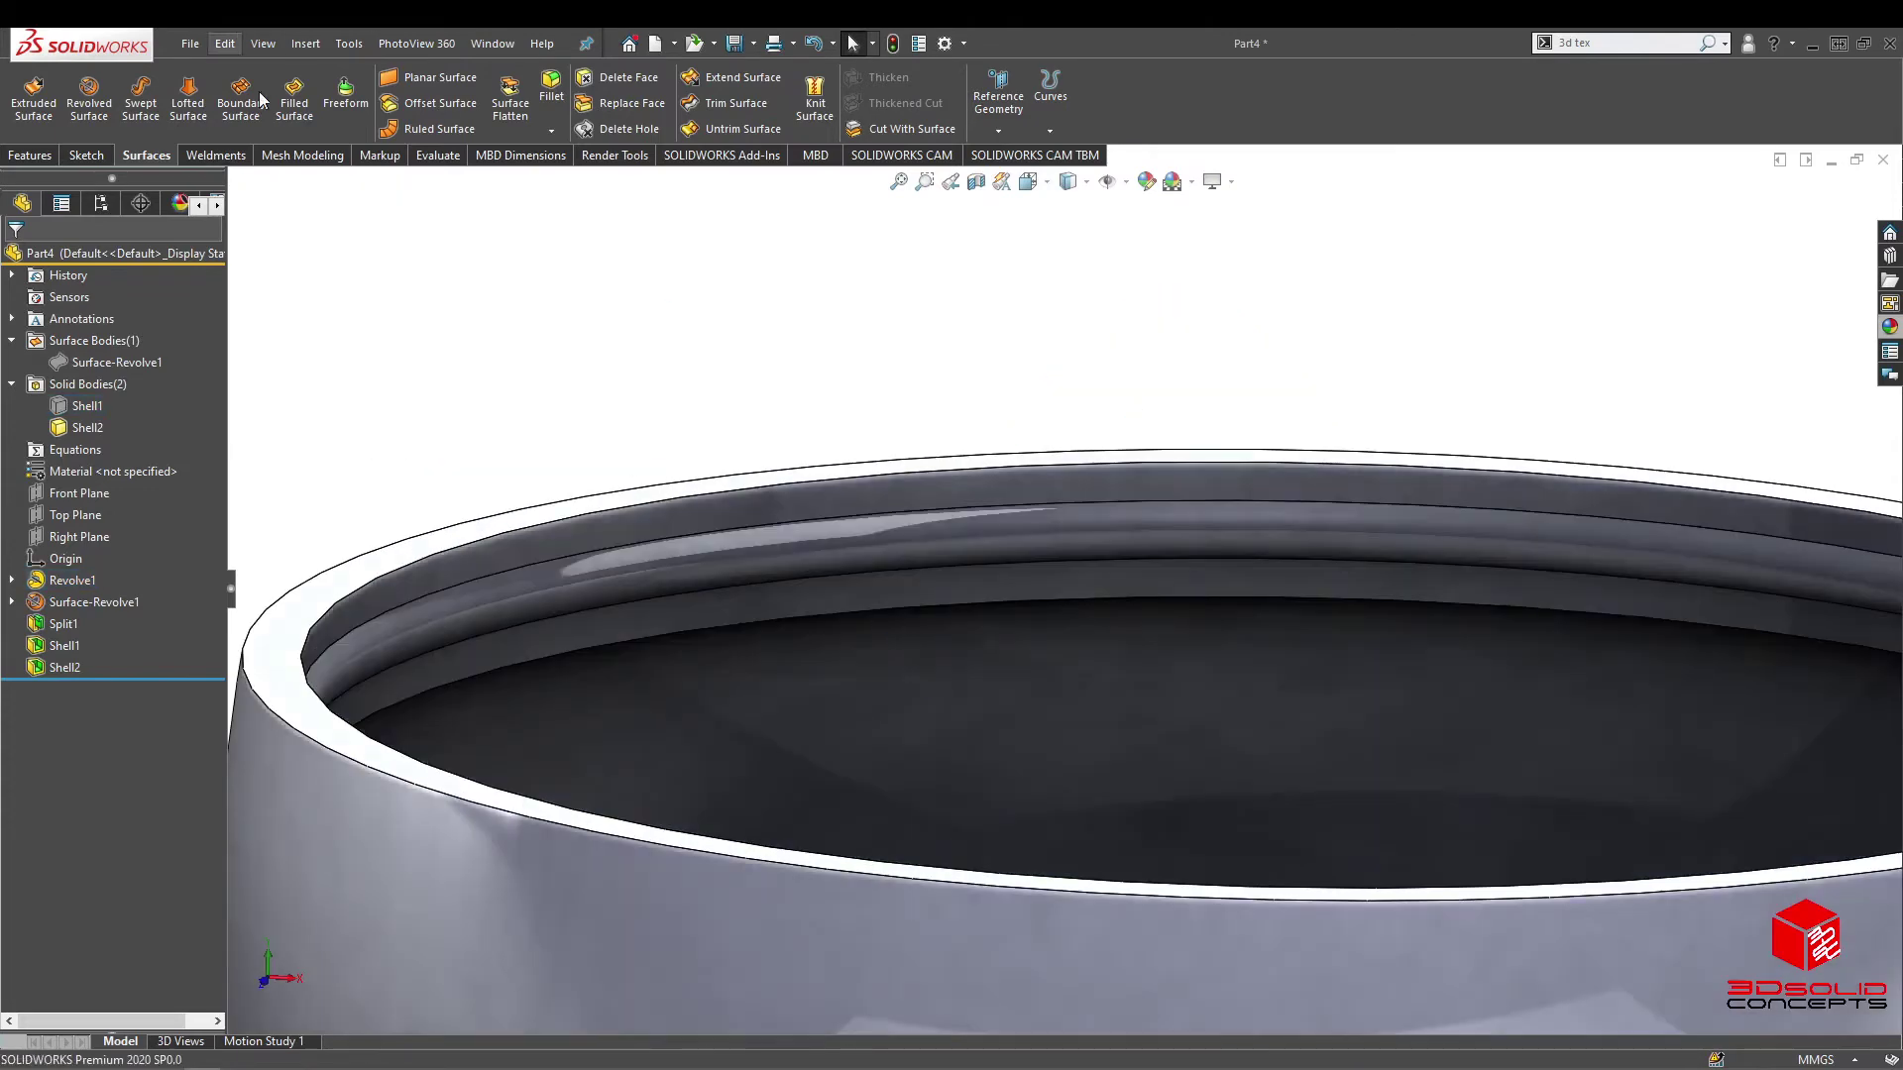
Step: Offset the lower half's three inner rim faces, including the groove, by 0.1 mm with Move Face in the flipped direction
{"action": "left_click", "coordinate": [303, 43]}
{"action": "mouse_move", "coordinate": [353, 253]}
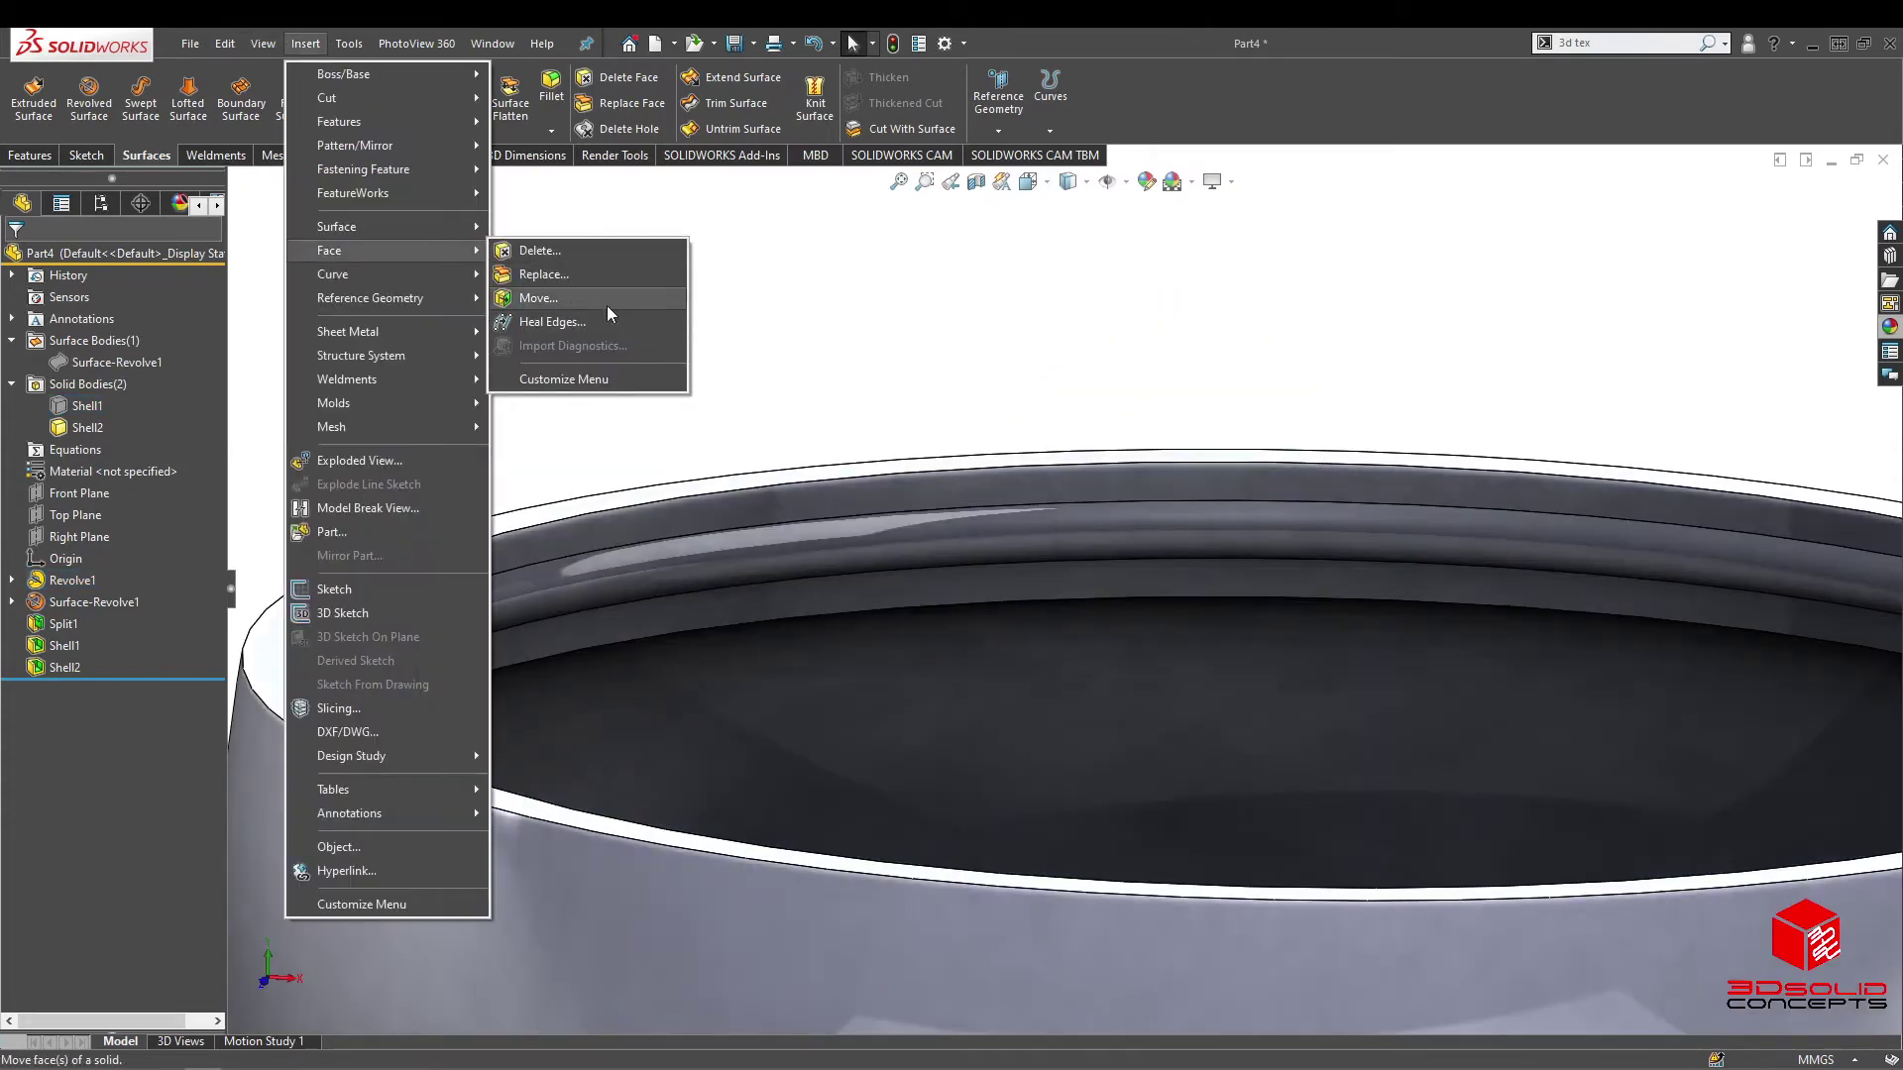
{"action": "left_click", "coordinate": [575, 290]}
{"action": "left_click", "coordinate": [590, 623]}
{"action": "left_click", "coordinate": [526, 606]}
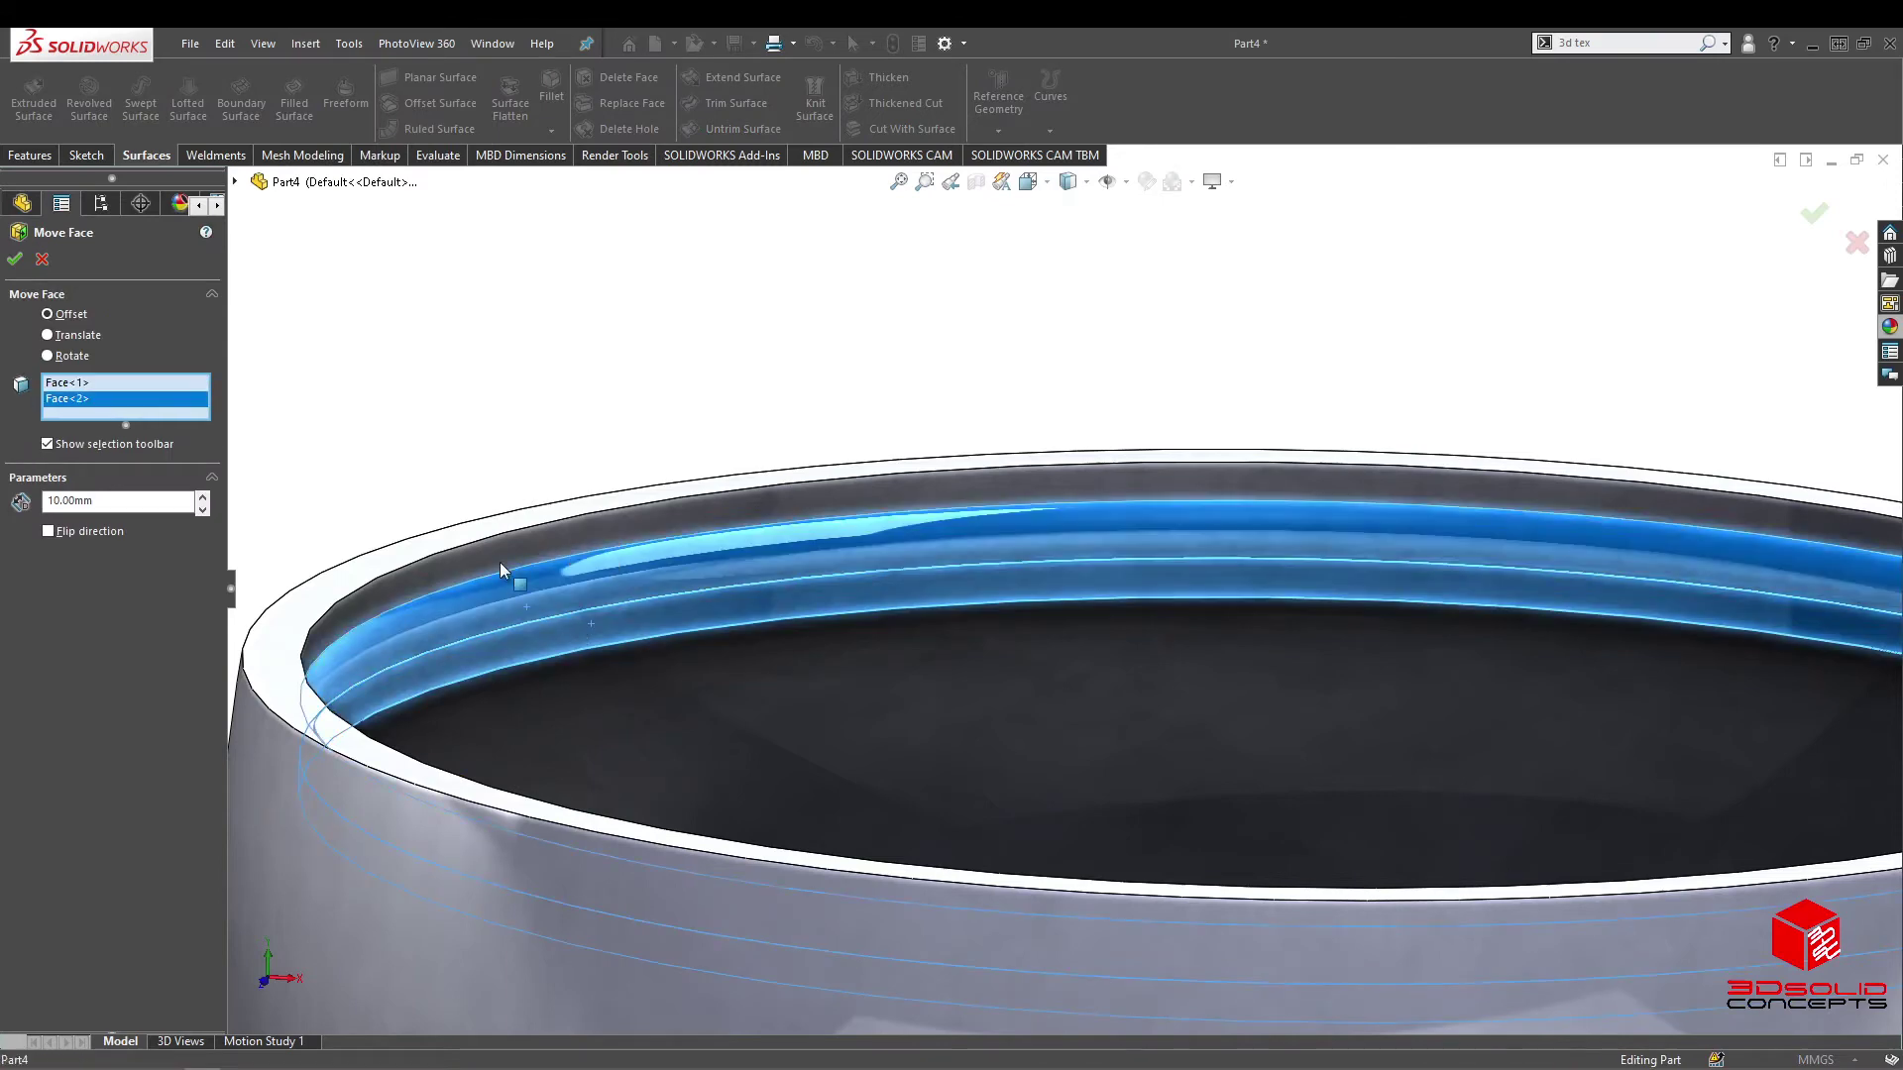
{"action": "left_click", "coordinate": [500, 562]}
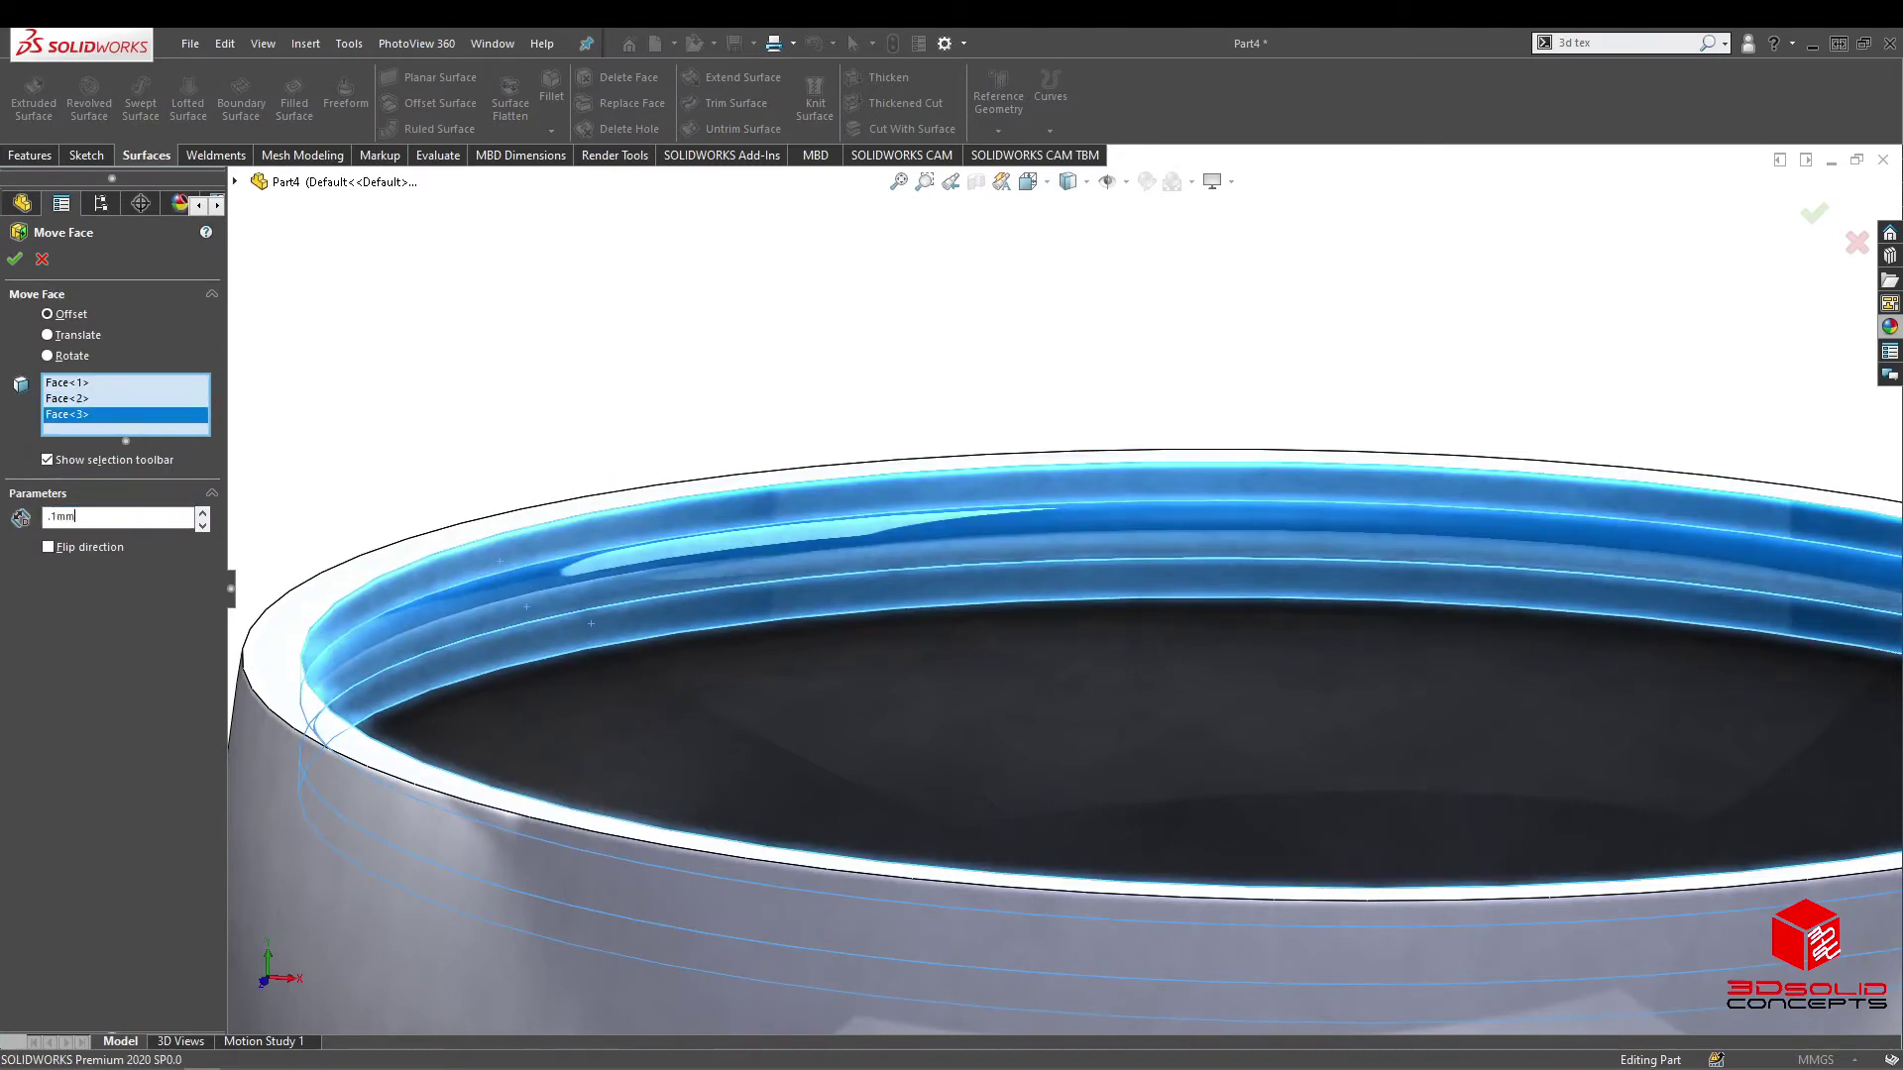
{"action": "key", "text": "Return"}
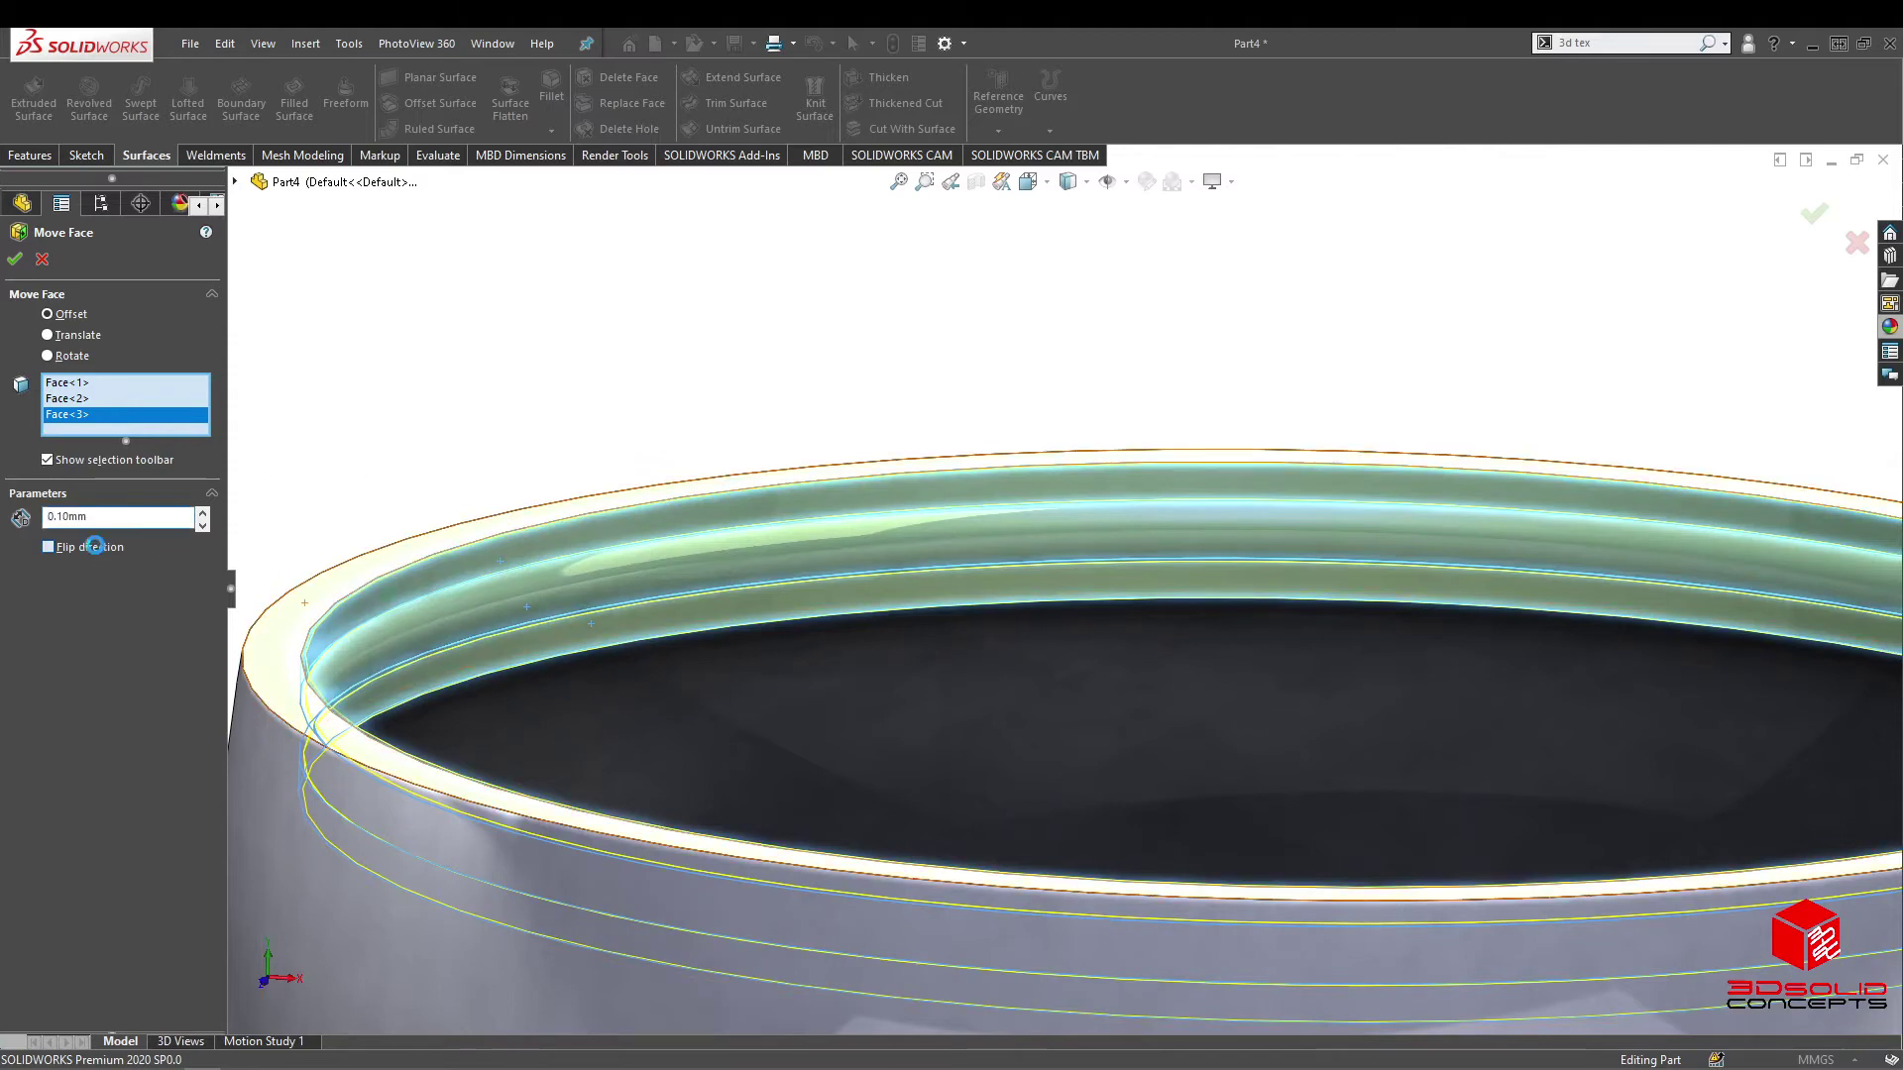
{"action": "left_click", "coordinate": [95, 545]}
{"action": "scroll", "coordinate": [620, 440], "scroll_direction": "up", "scroll_amount": 5}
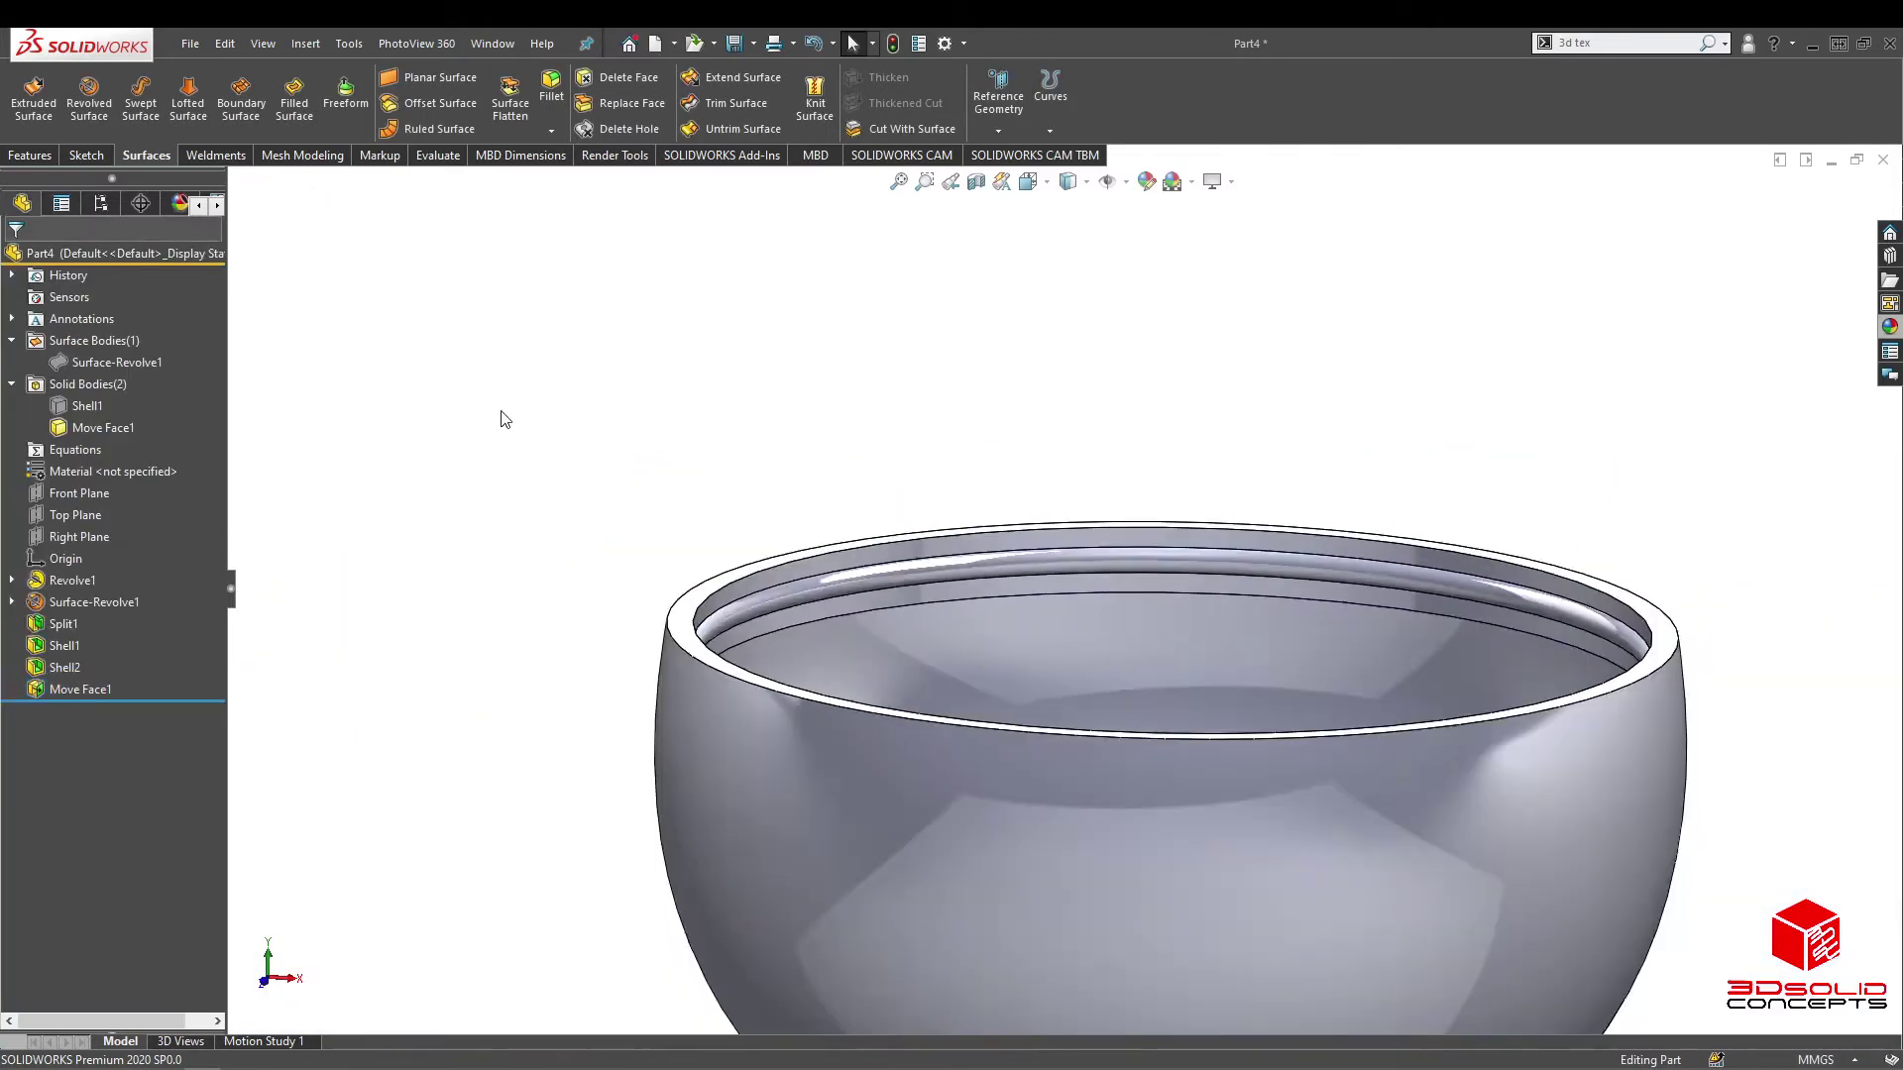
Step: Show the upper half and section the egg at the Front Plane to examine the clearance in the joint
{"action": "left_click", "coordinate": [79, 400]}
{"action": "left_click", "coordinate": [101, 365]}
{"action": "left_click", "coordinate": [376, 451]}
{"action": "scroll", "coordinate": [376, 451], "scroll_direction": "up", "scroll_amount": 4}
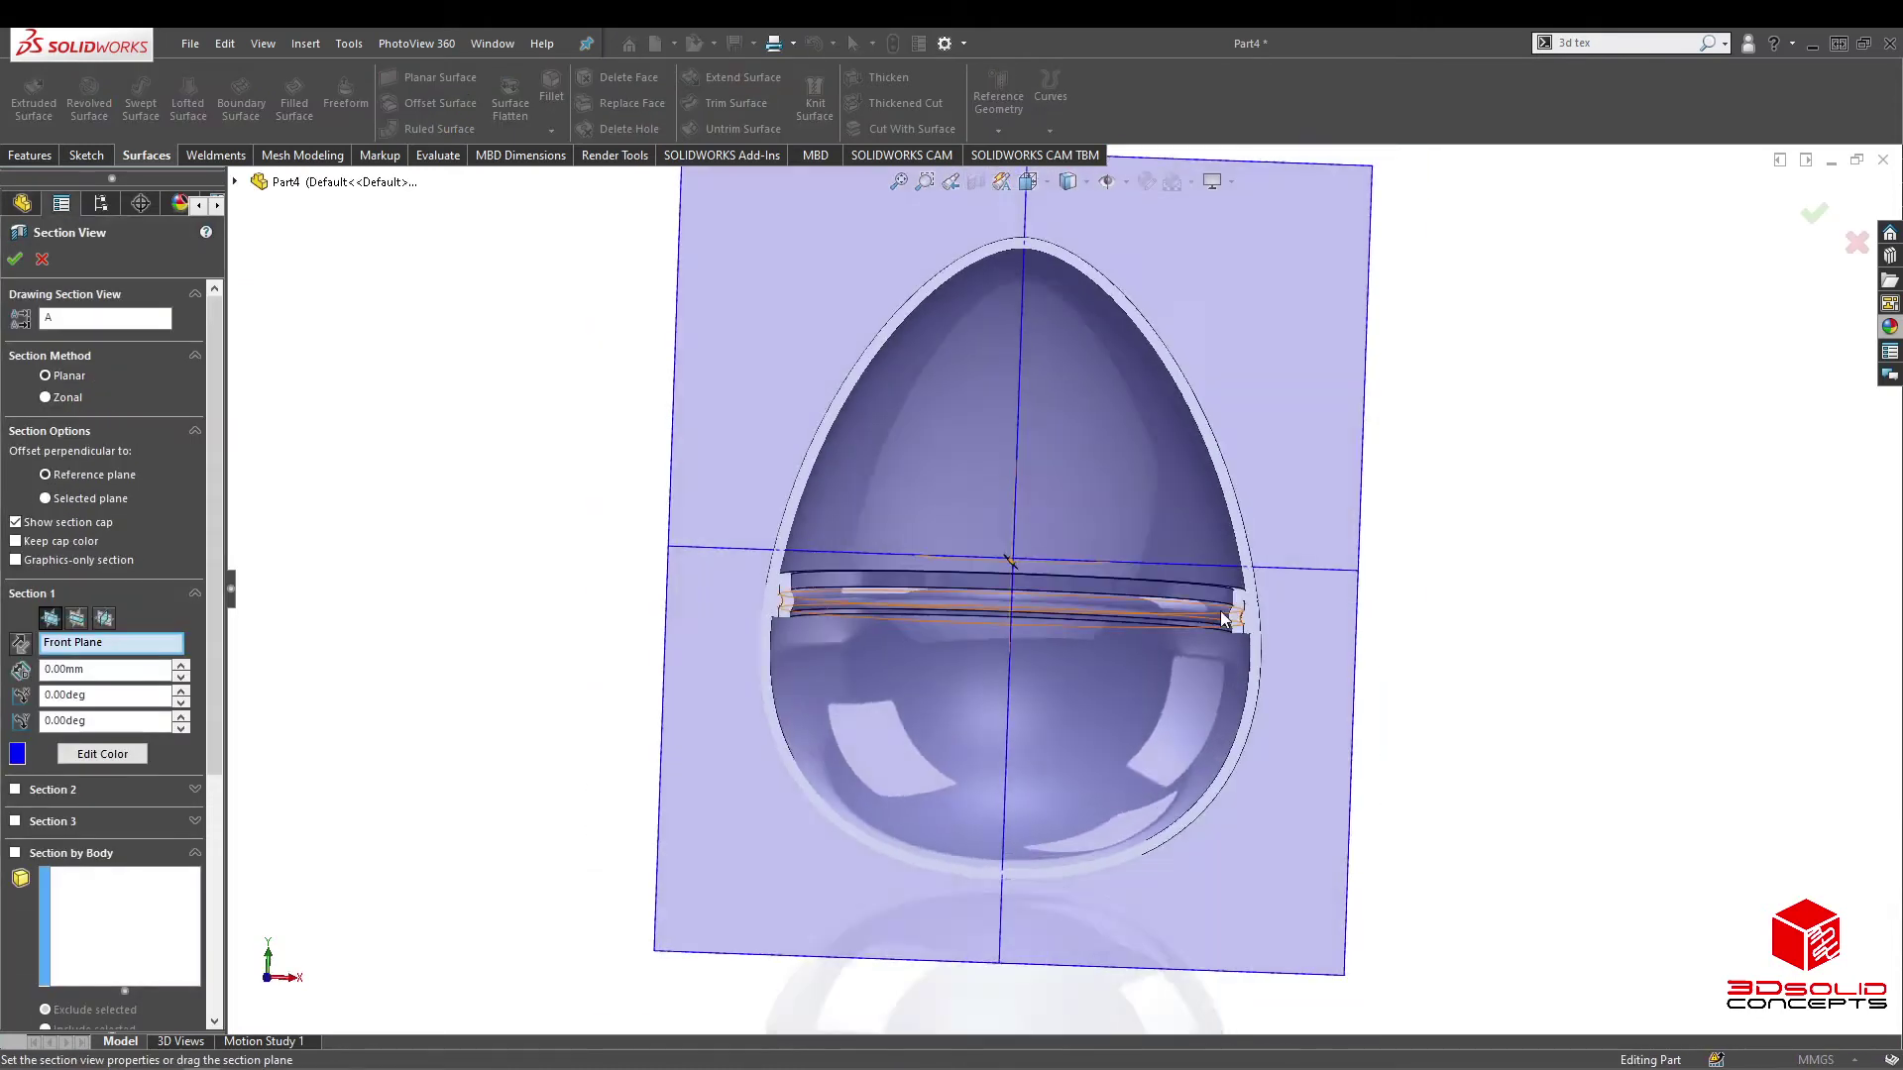
{"action": "scroll", "coordinate": [847, 620], "scroll_direction": "down", "scroll_amount": 10}
{"action": "middle_click_drag", "start_coordinate": [740, 581], "coordinate": [781, 558]}
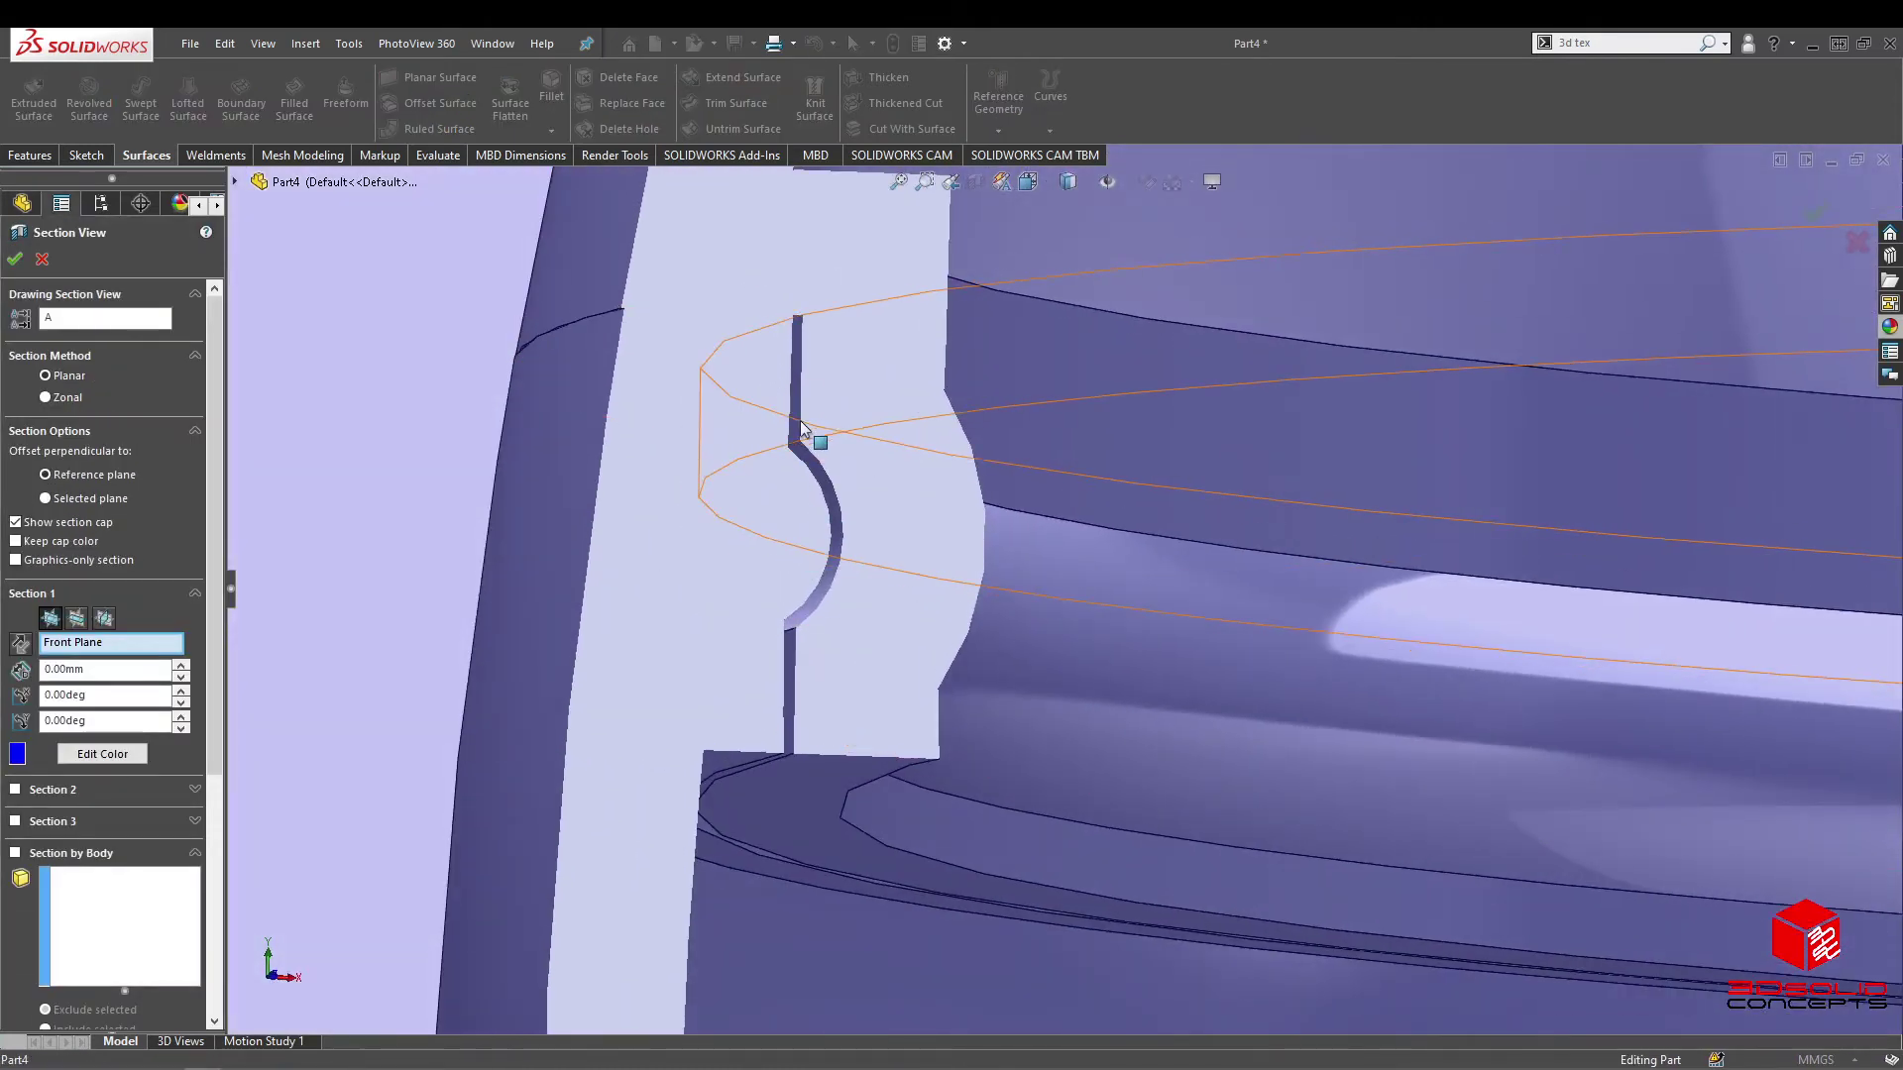
{"action": "scroll", "coordinate": [793, 437], "scroll_direction": "up", "scroll_amount": 3}
{"action": "middle_click_drag", "start_coordinate": [794, 437], "coordinate": [777, 506]}
{"action": "left_click", "coordinate": [18, 260]}
{"action": "scroll", "coordinate": [1090, 585], "scroll_direction": "up", "scroll_amount": 5}
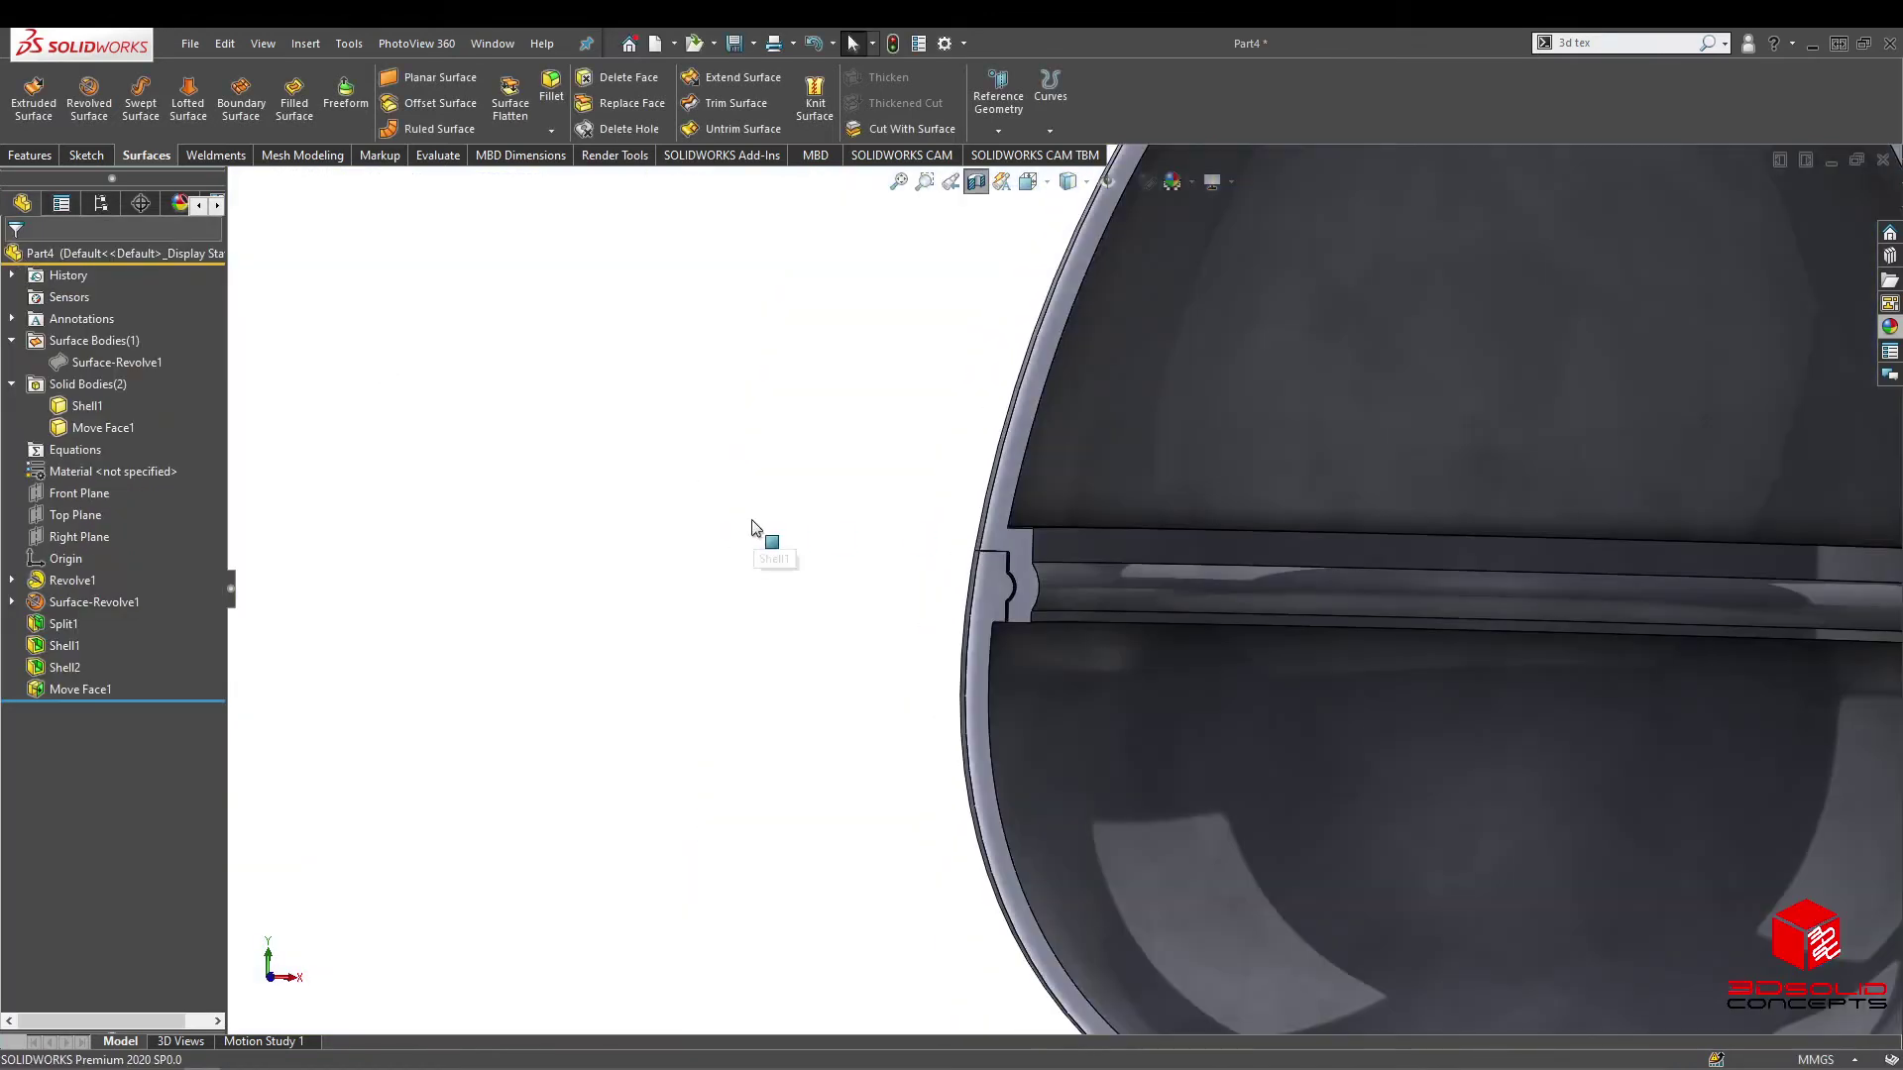
Step: Examine the whole sectioned egg and turn off the section view
{"action": "scroll", "coordinate": [1080, 583], "scroll_direction": "up", "scroll_amount": 5}
{"action": "scroll", "coordinate": [1457, 591], "scroll_direction": "down", "scroll_amount": 3}
{"action": "middle_click_drag", "start_coordinate": [1147, 352], "coordinate": [1107, 699]}
{"action": "scroll", "coordinate": [1108, 413], "scroll_direction": "up", "scroll_amount": 2}
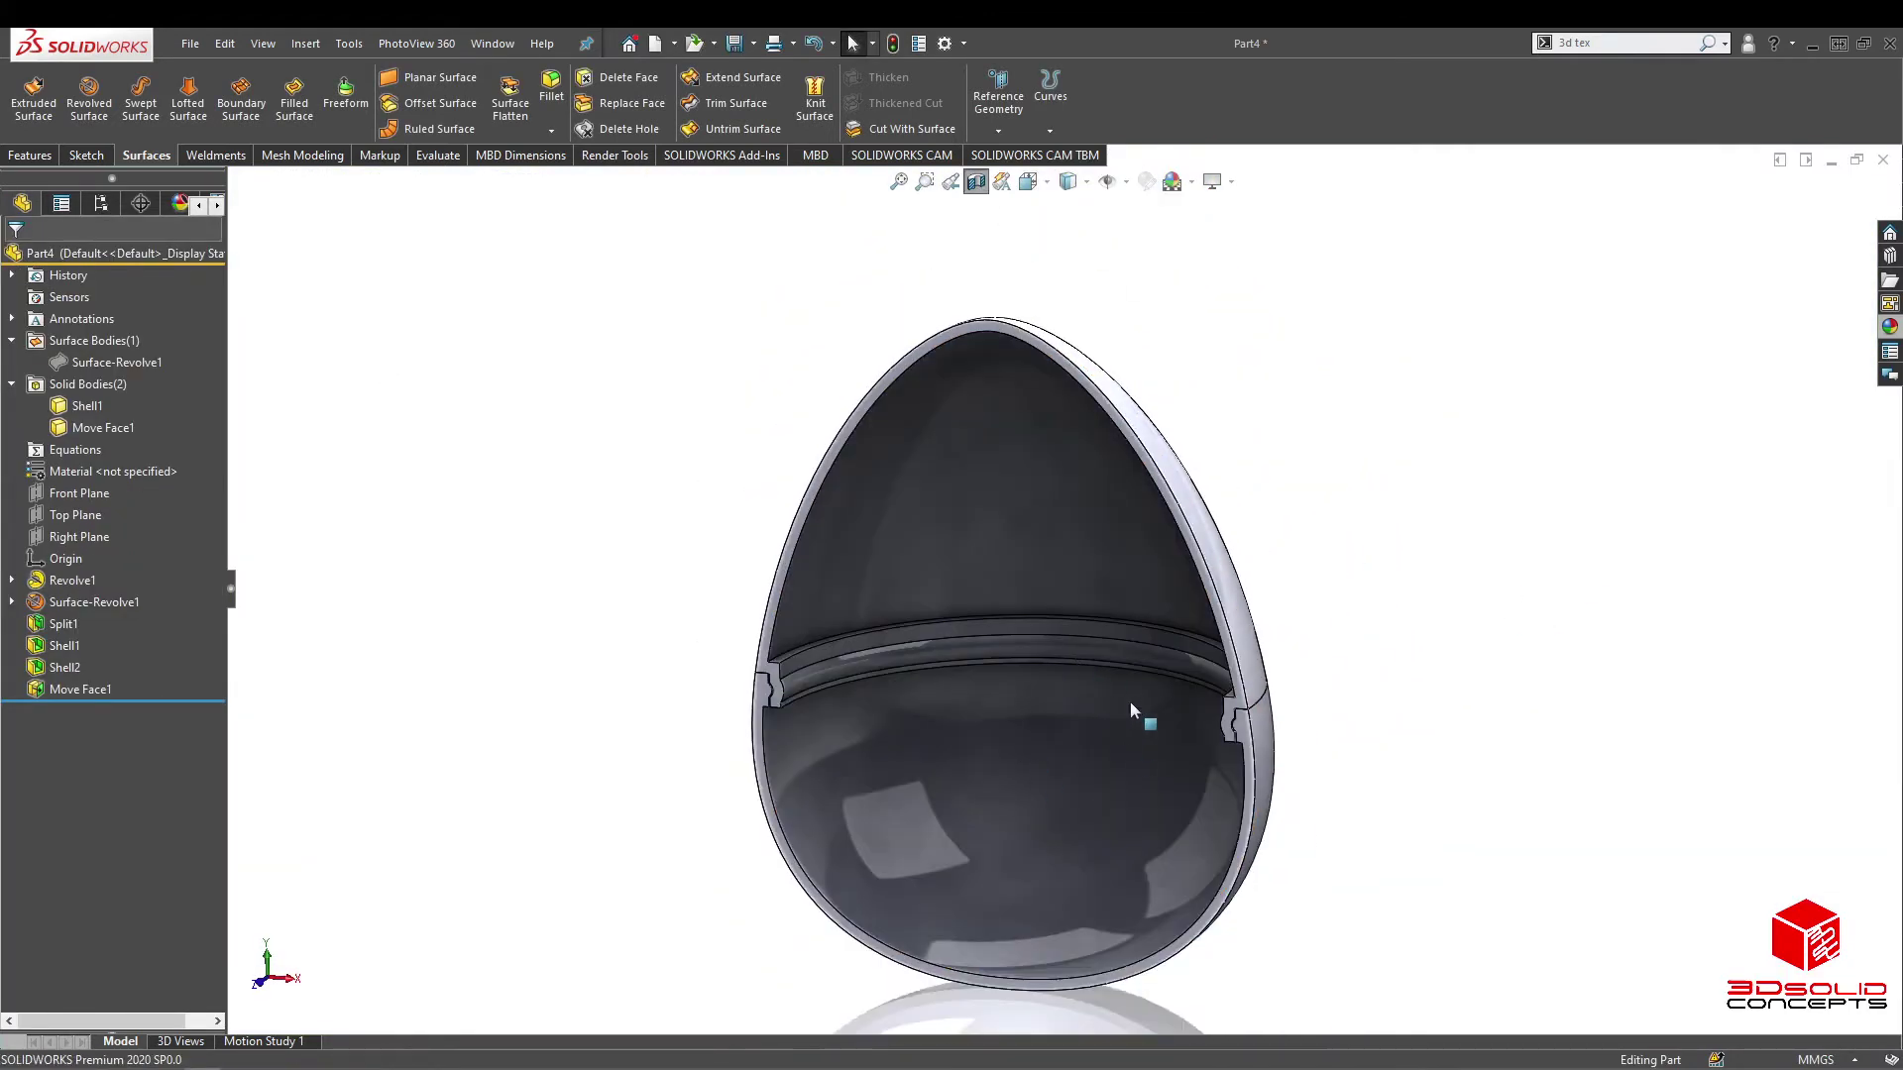
{"action": "left_click", "coordinate": [976, 182]}
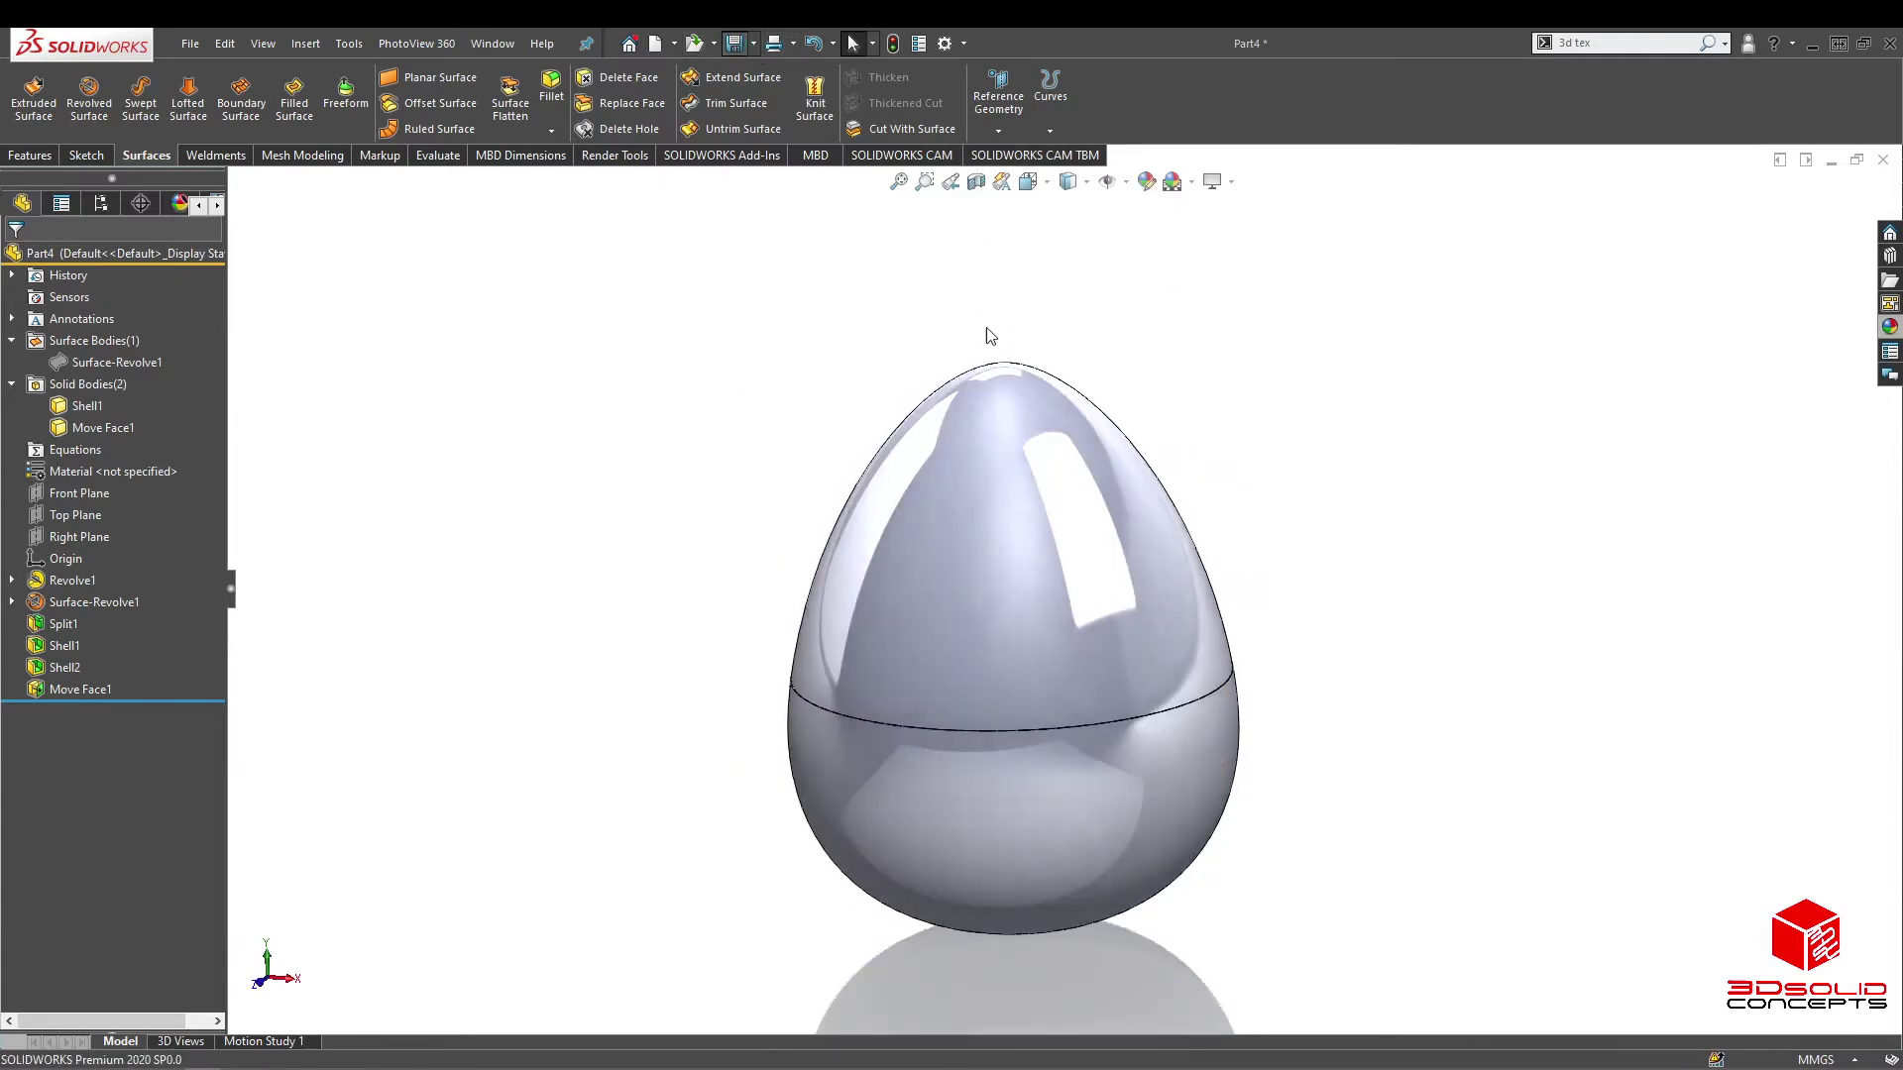
Step: Save the part to the Desktop as Easter Egg Shell
{"action": "key", "text": "ctrl+s"}
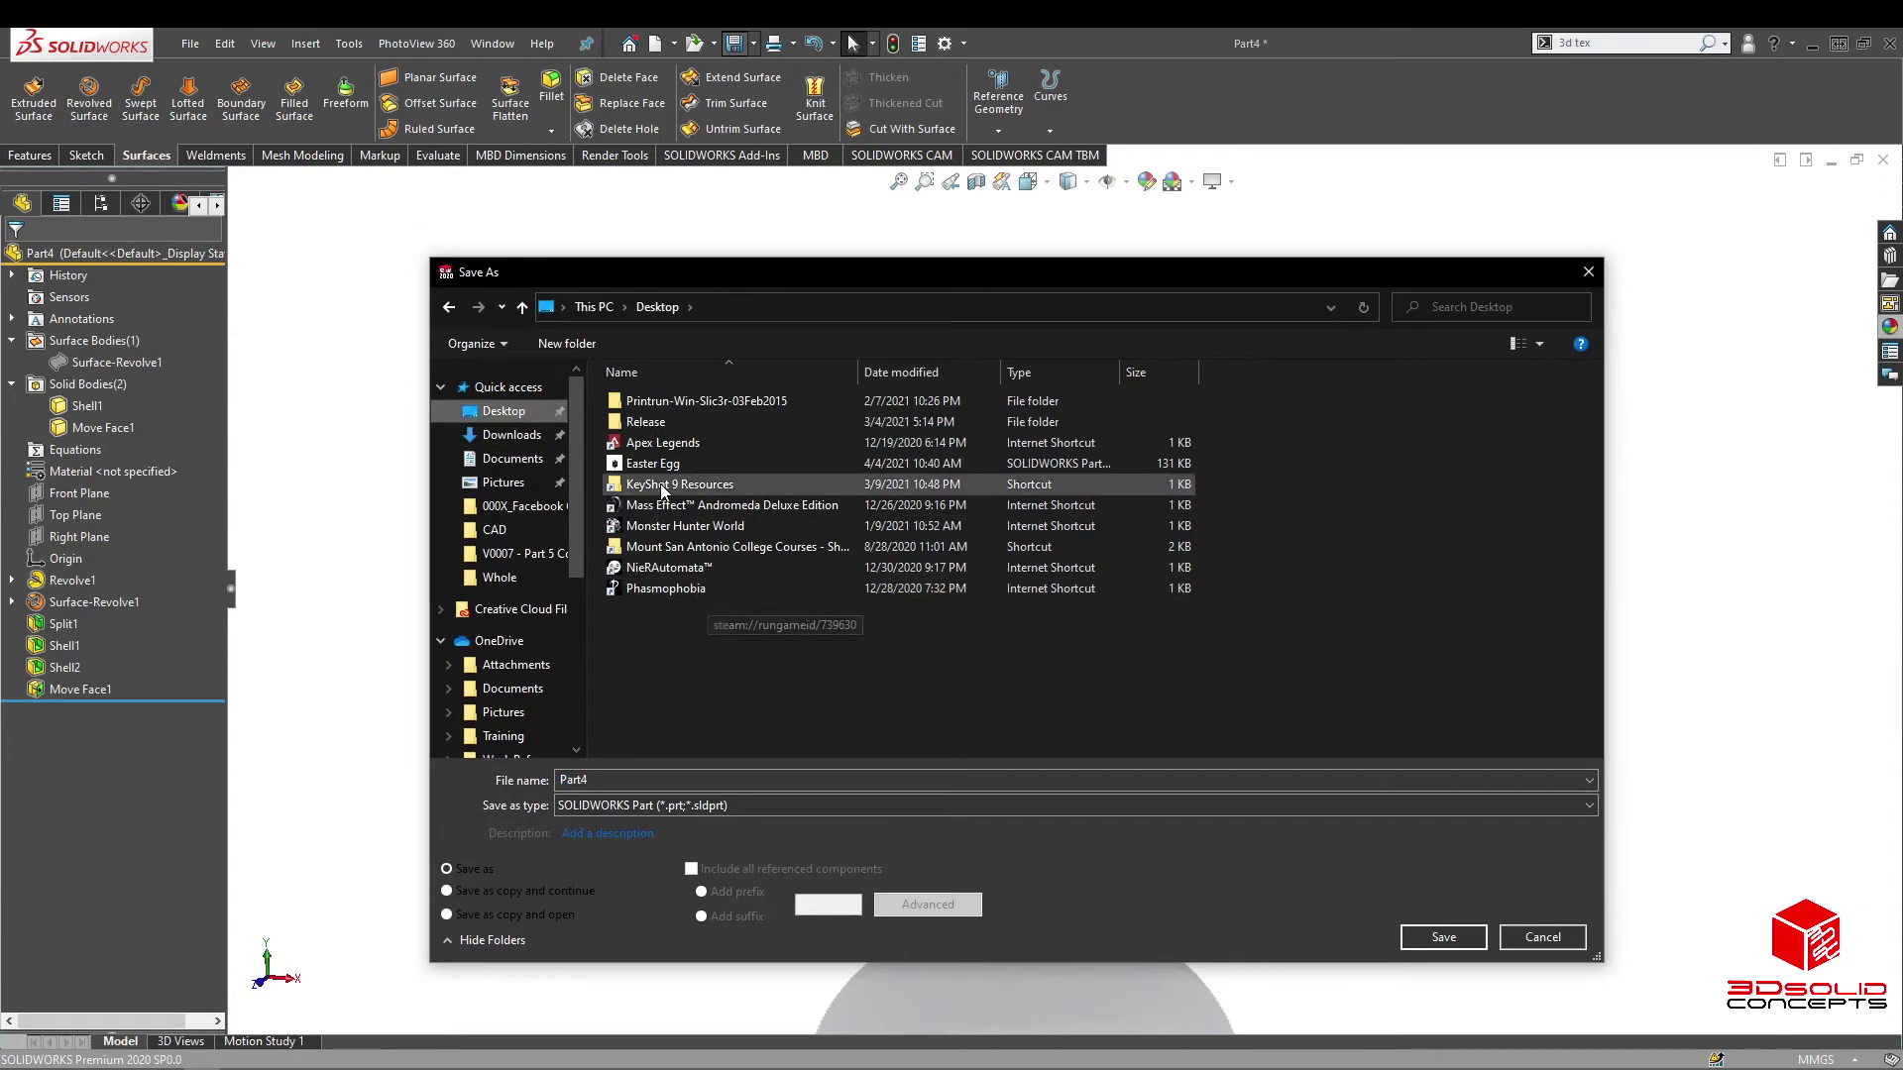
{"action": "left_click", "coordinate": [658, 466]}
{"action": "left_click", "coordinate": [646, 780]}
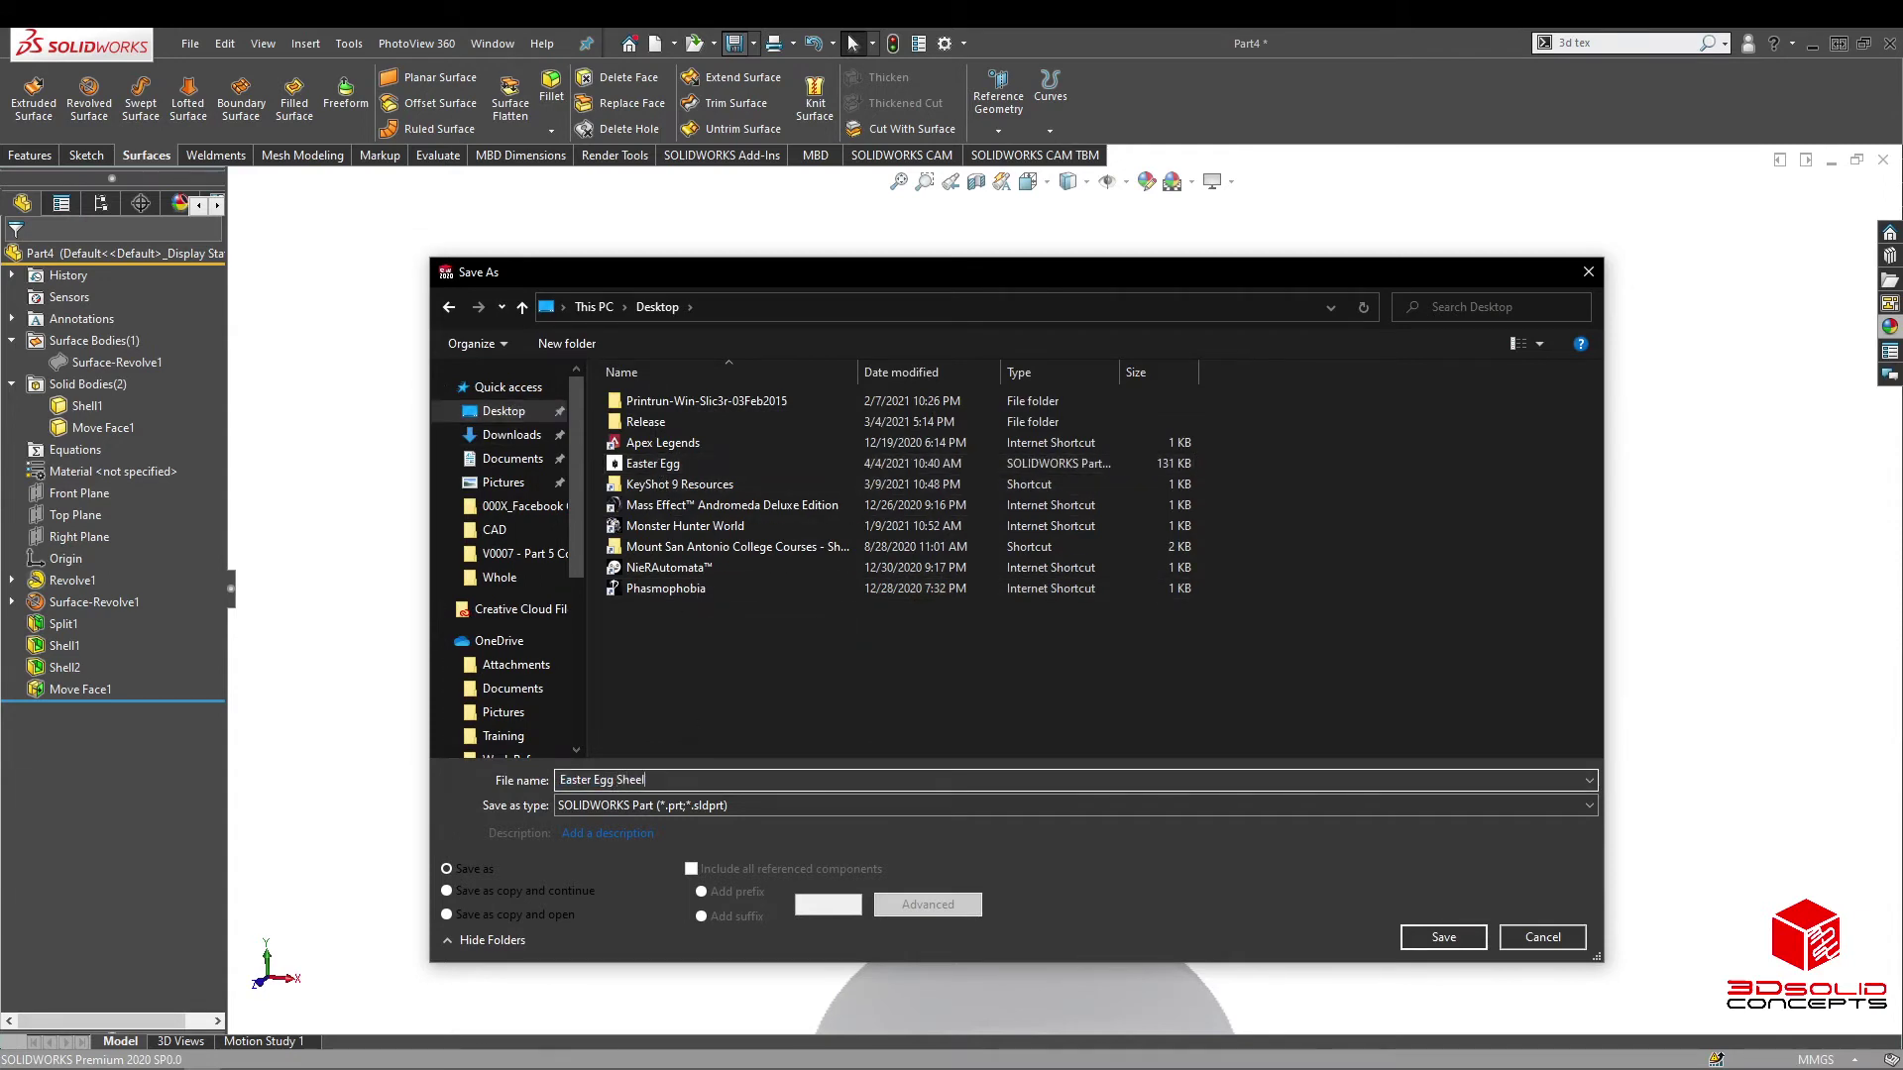
{"action": "type", "text": "Shell"}
{"action": "key", "text": "Return"}
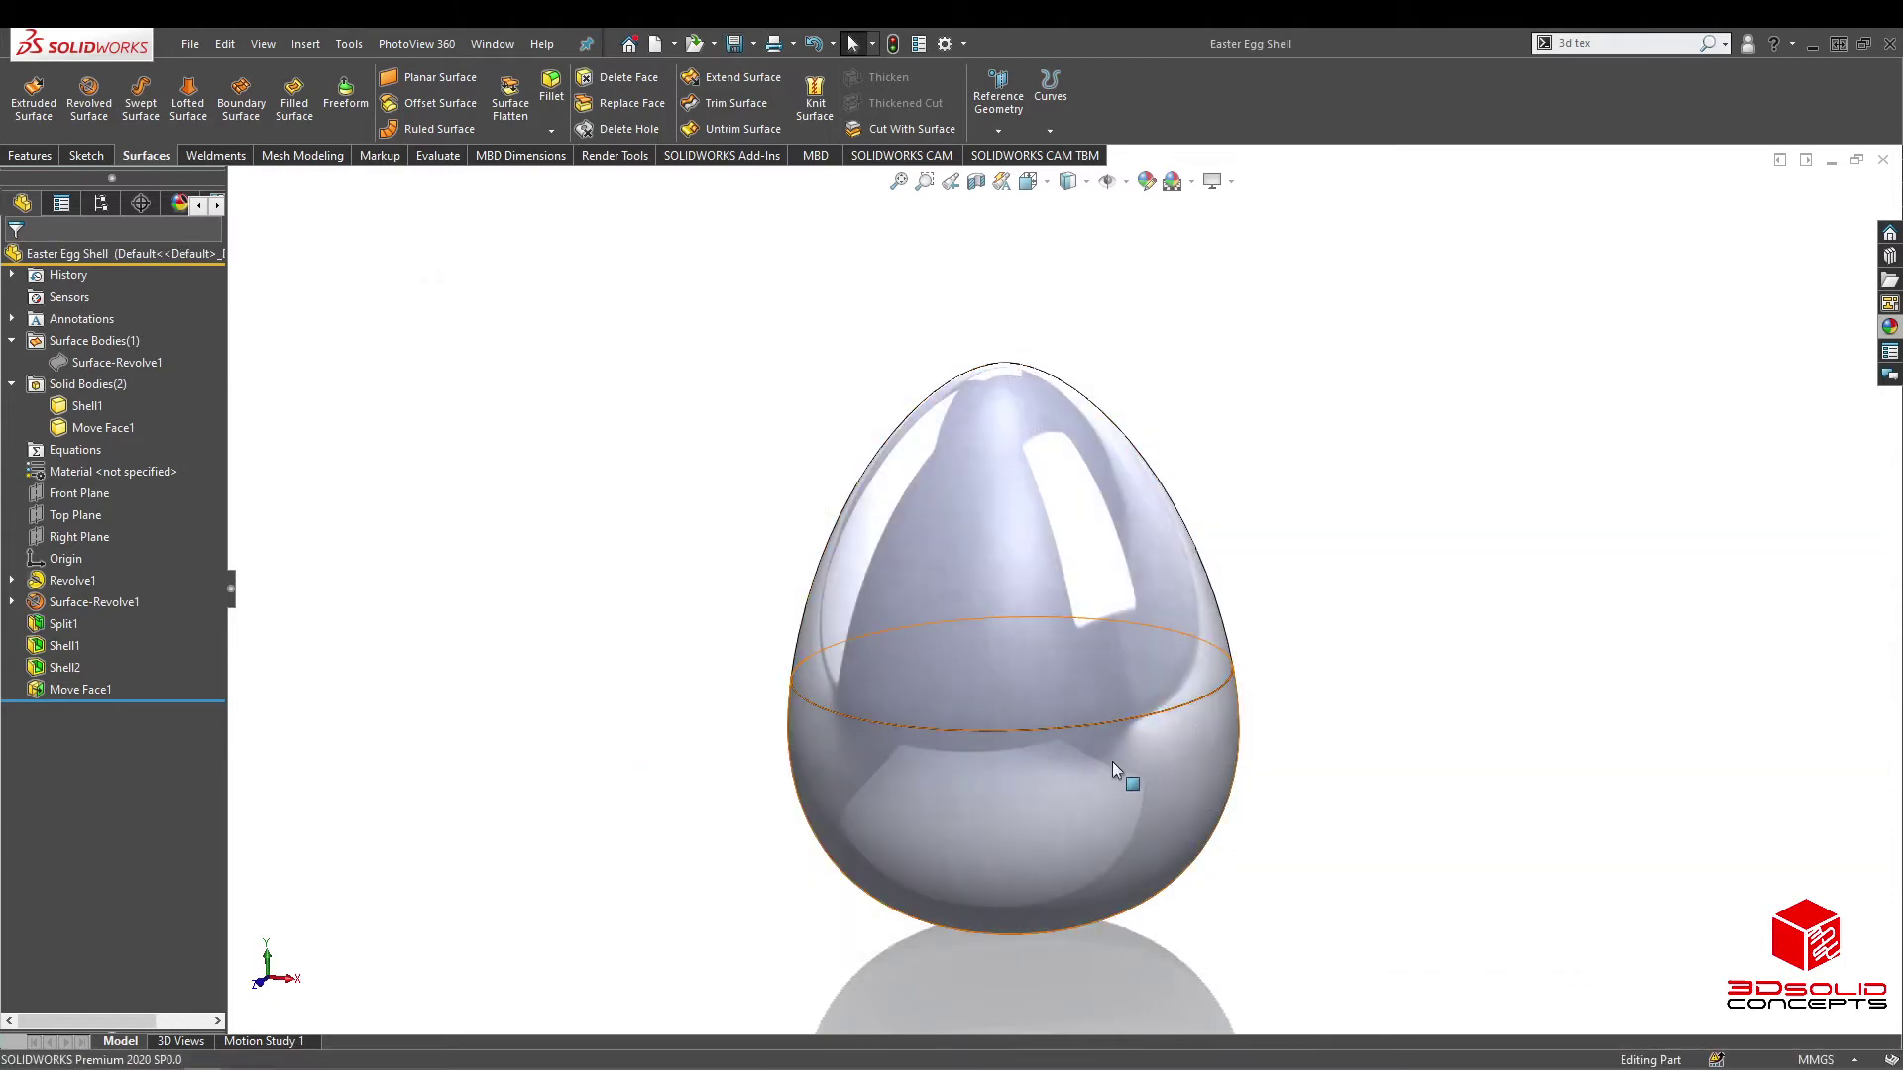
Step: Open the 3D Textures appearances in the Miscellaneous category of the appearance library
{"action": "scroll", "coordinate": [1090, 745], "scroll_direction": "up", "scroll_amount": 1}
{"action": "scroll", "coordinate": [1084, 706], "scroll_direction": "down", "scroll_amount": 3}
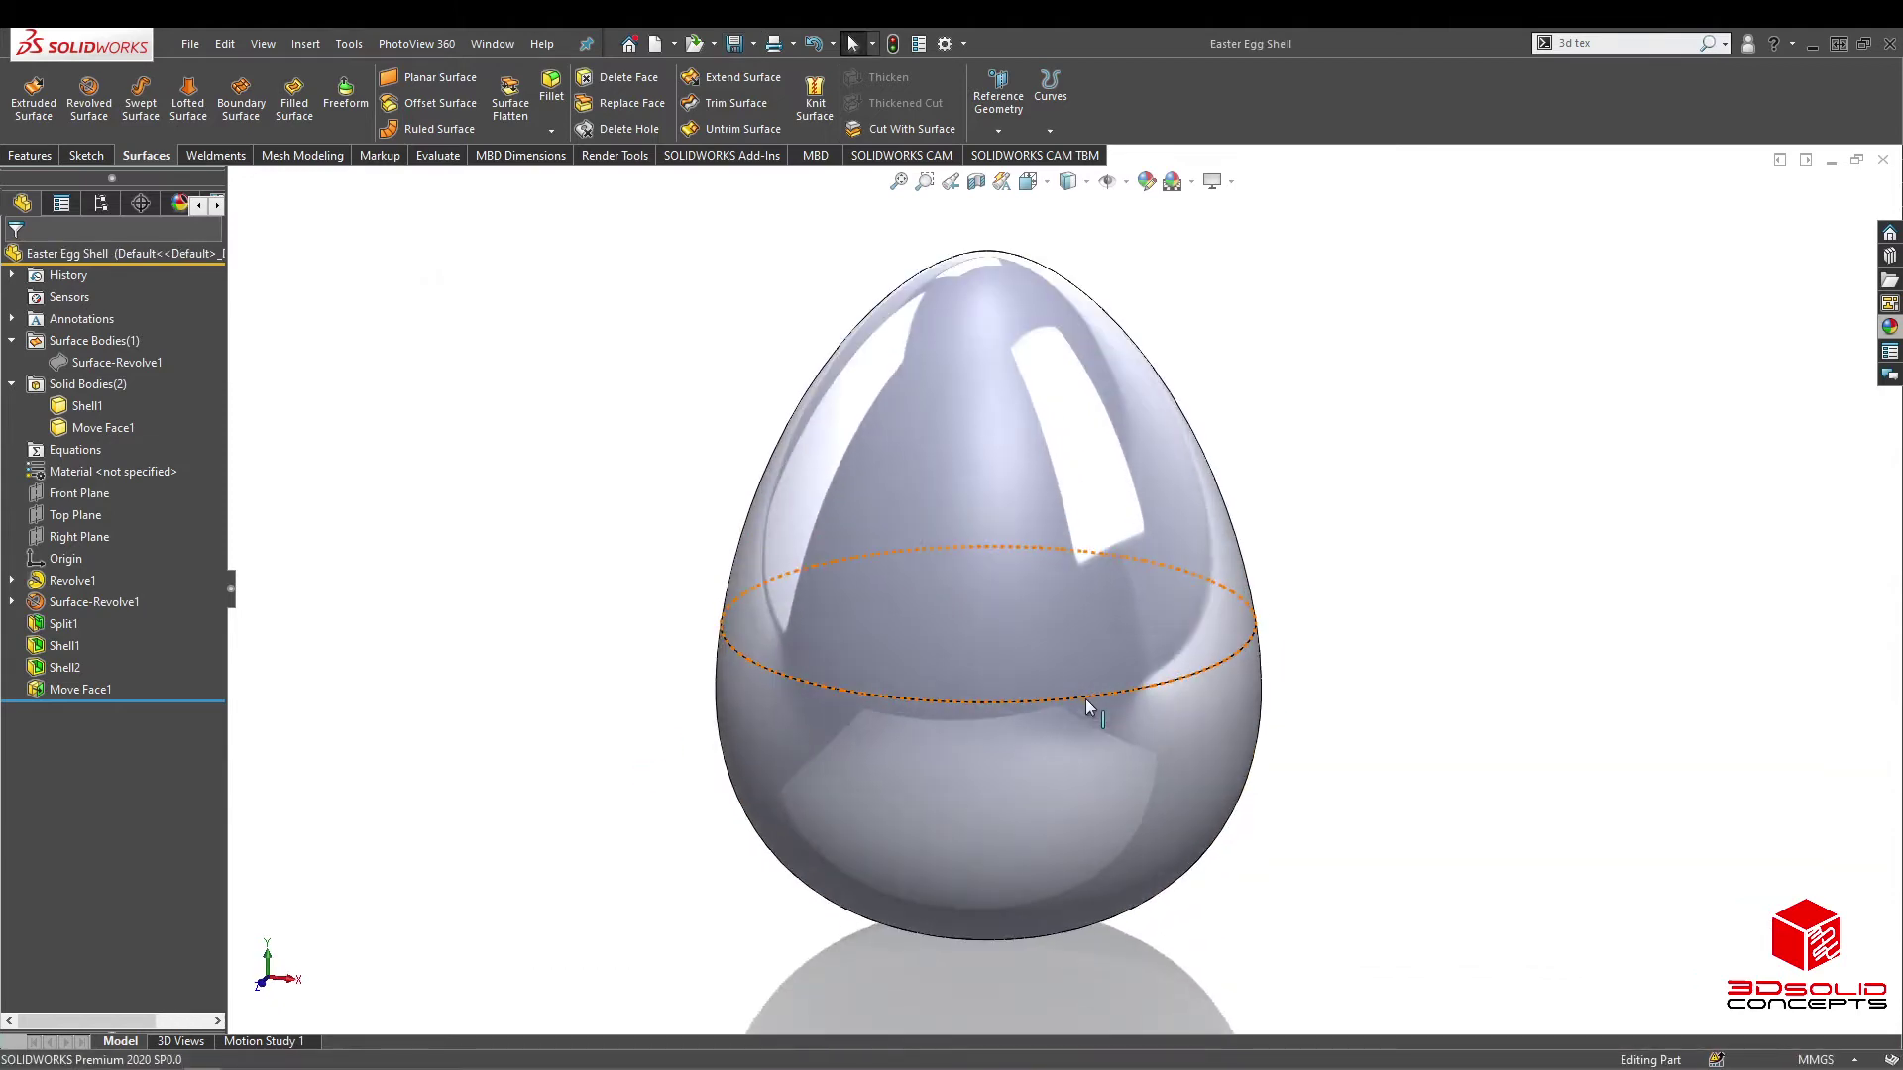
{"action": "left_click", "coordinate": [1887, 328]}
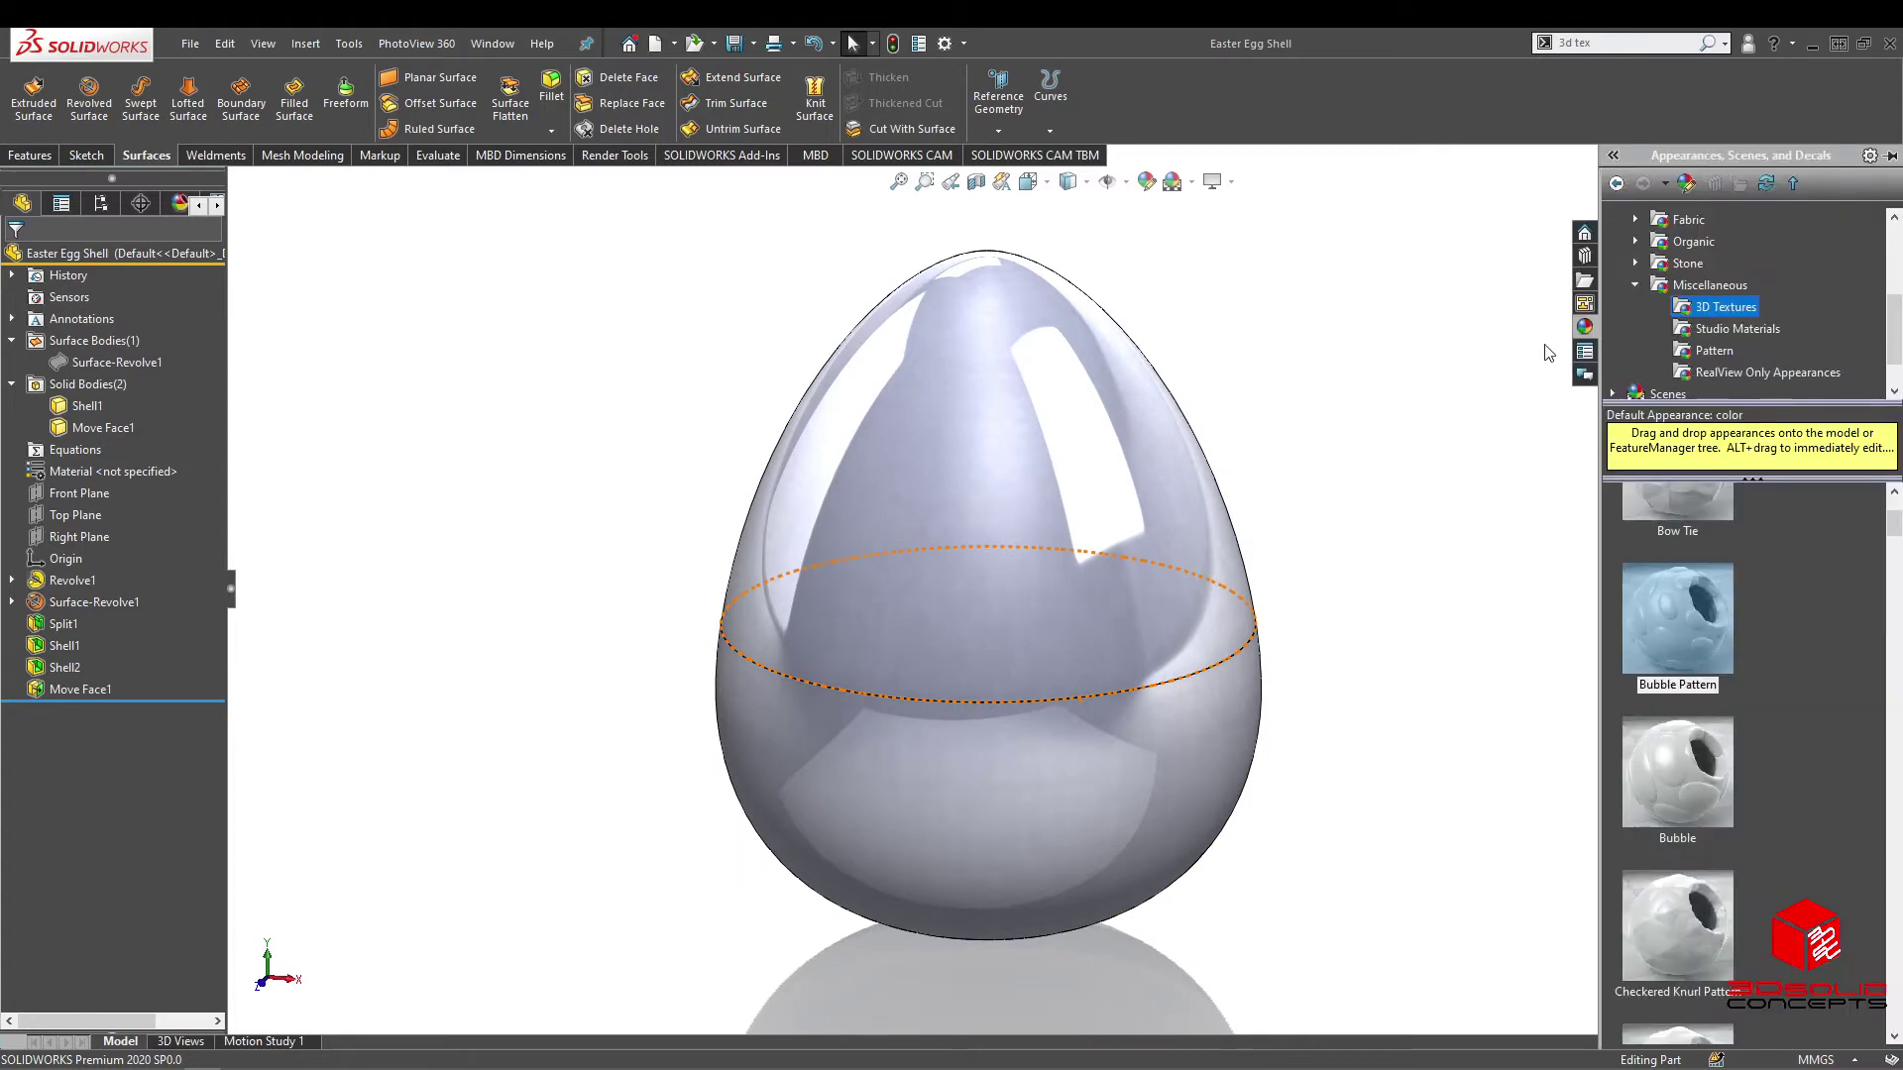
{"action": "left_click", "coordinate": [1887, 328]}
{"action": "scroll", "coordinate": [1642, 339], "scroll_direction": "up", "scroll_amount": 3}
{"action": "left_click", "coordinate": [1691, 220]}
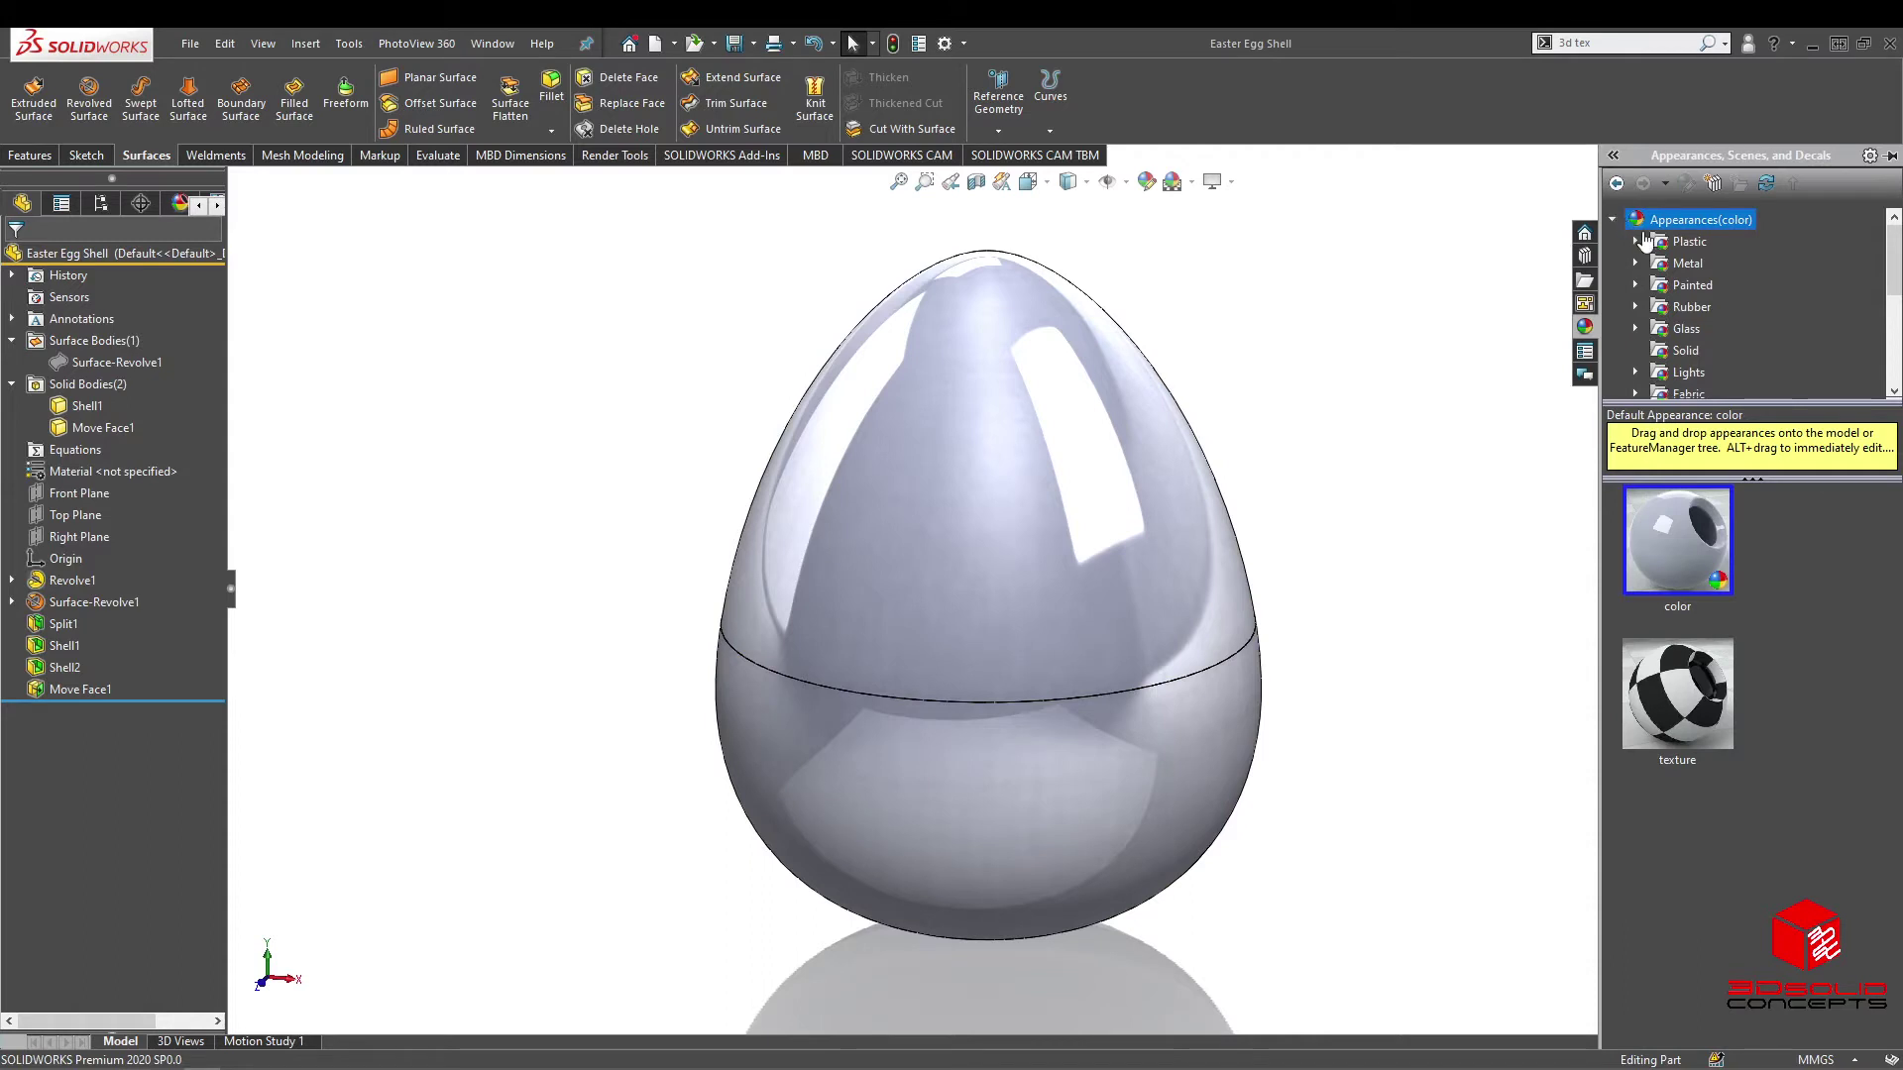
{"action": "scroll", "coordinate": [1675, 327], "scroll_direction": "down", "scroll_amount": 2}
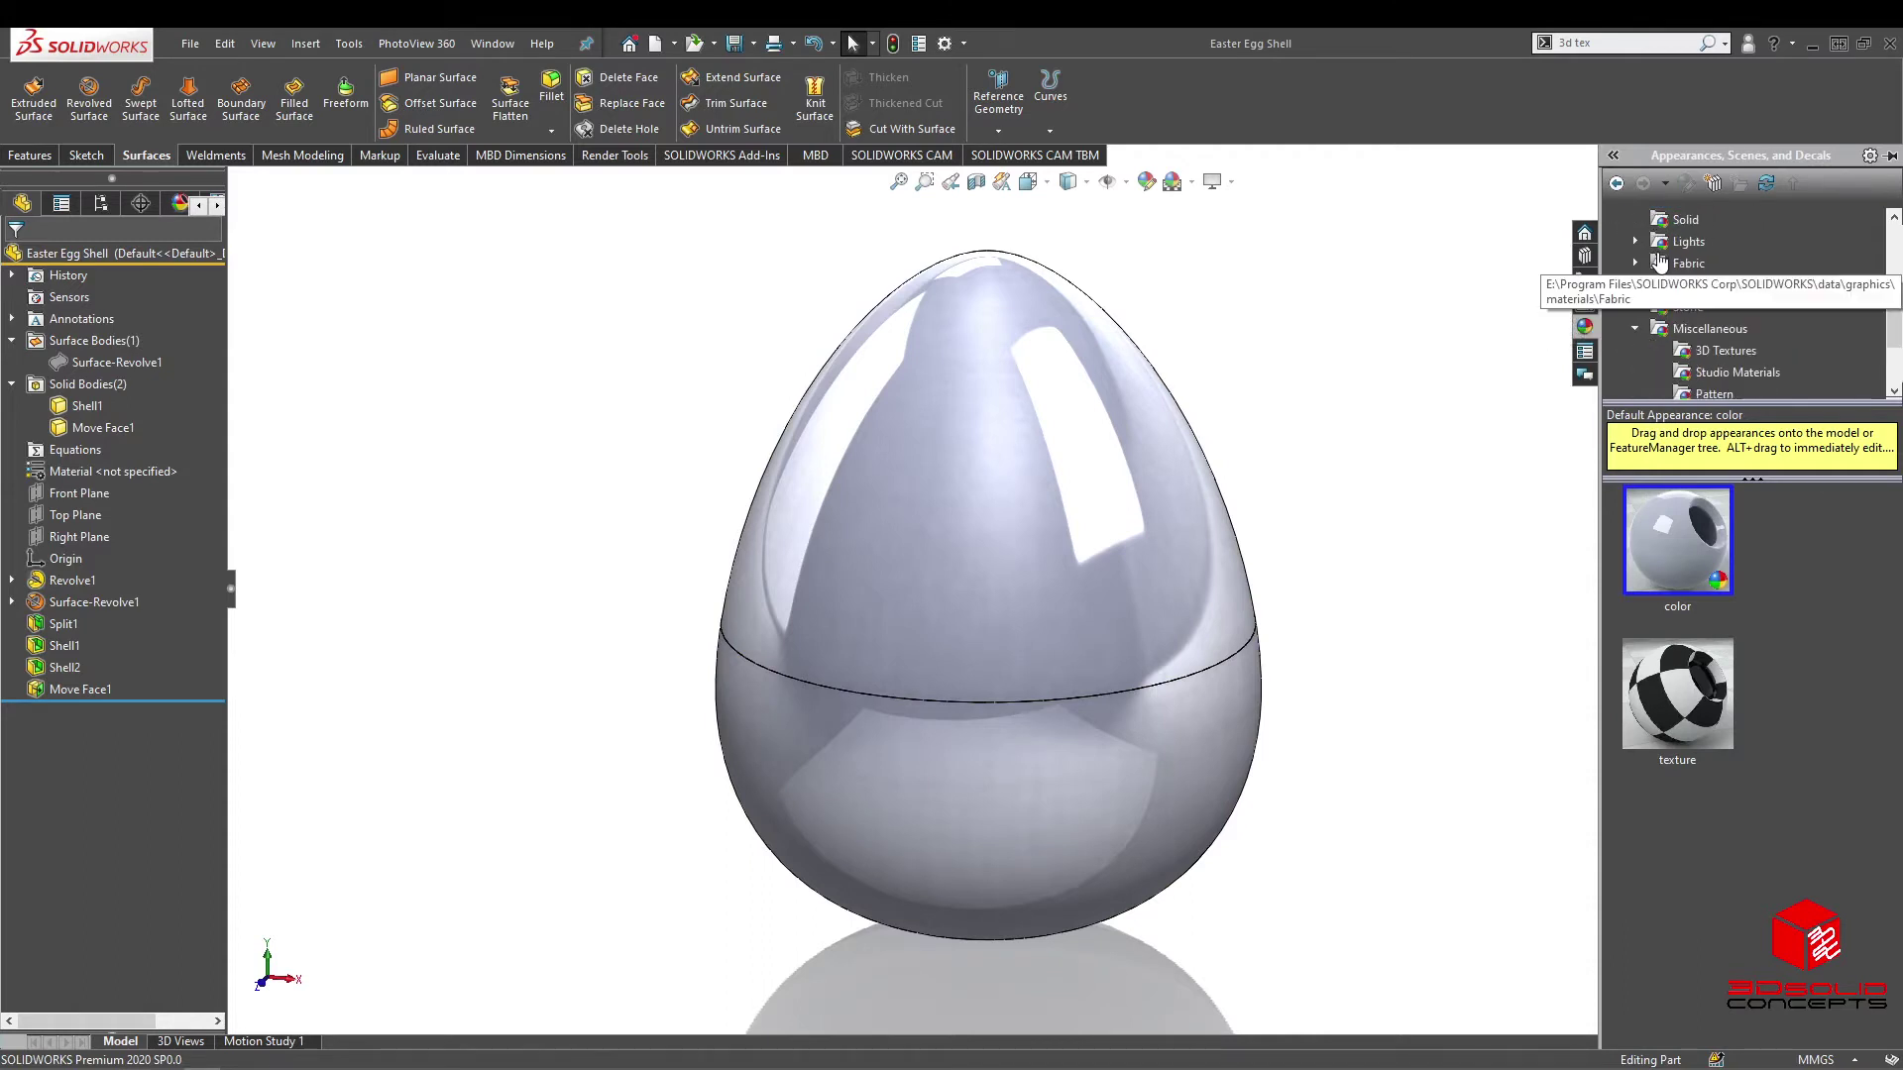
{"action": "left_click", "coordinate": [1709, 329]}
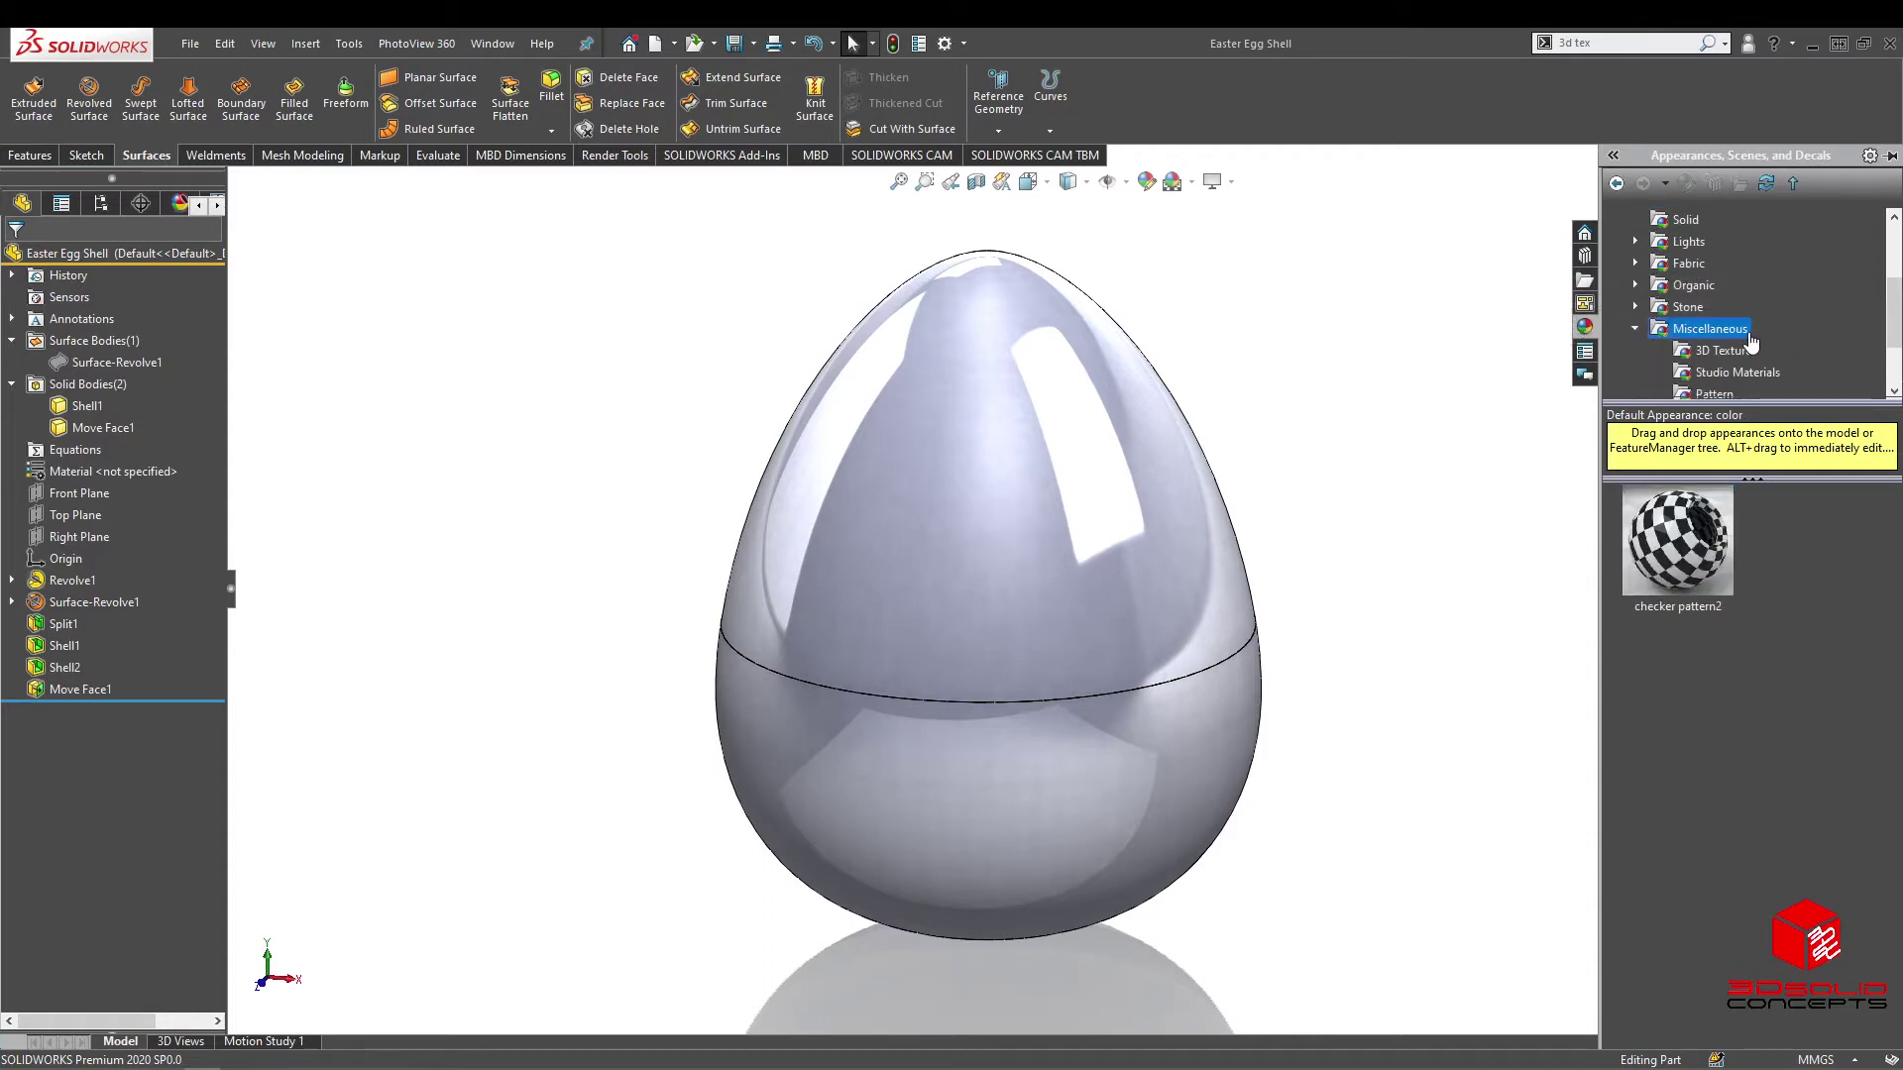
{"action": "left_click", "coordinate": [1724, 353]}
Step: Apply the Bubble Pattern appearance to the egg's Revolve1 feature
{"action": "scroll", "coordinate": [1675, 624], "scroll_direction": "down", "scroll_amount": 5}
{"action": "scroll", "coordinate": [1692, 624], "scroll_direction": "up", "scroll_amount": 4}
{"action": "left_click_drag", "start_coordinate": [1692, 650], "coordinate": [1032, 639]}
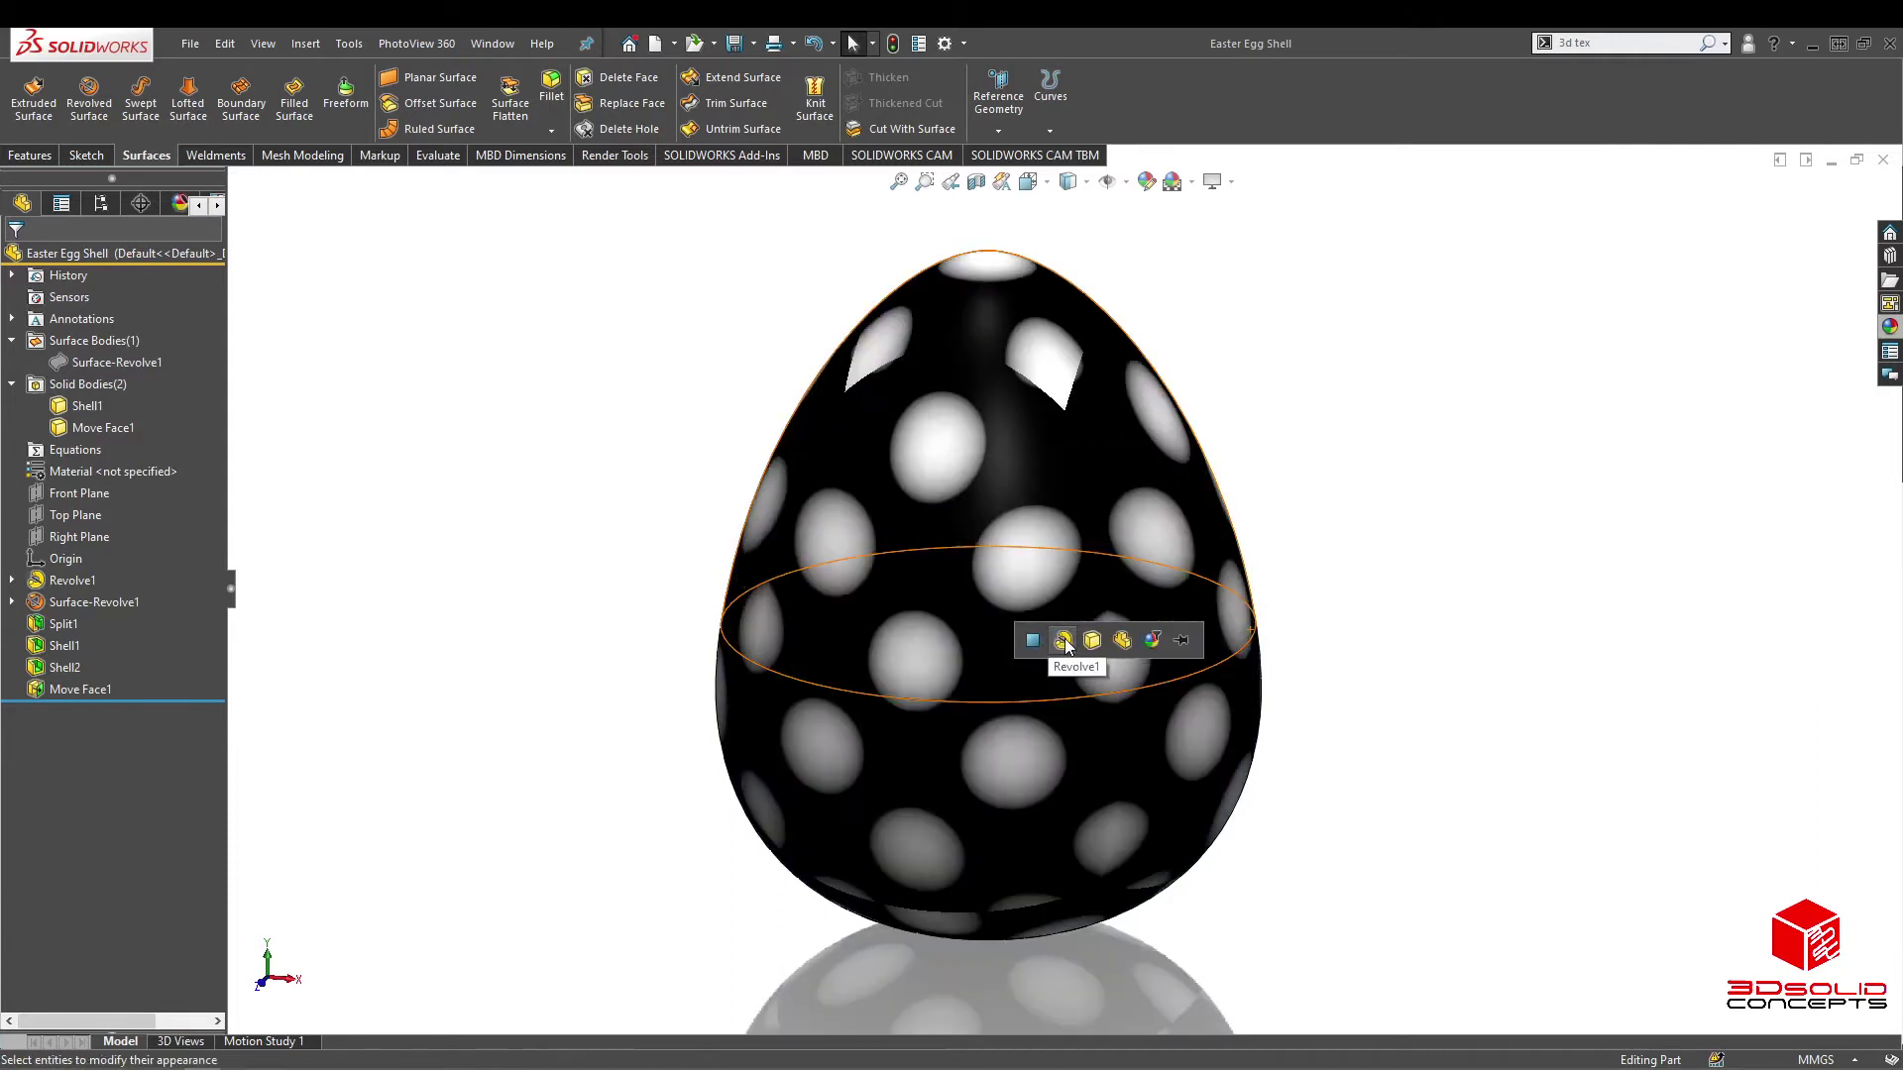
{"action": "left_click", "coordinate": [1070, 644]}
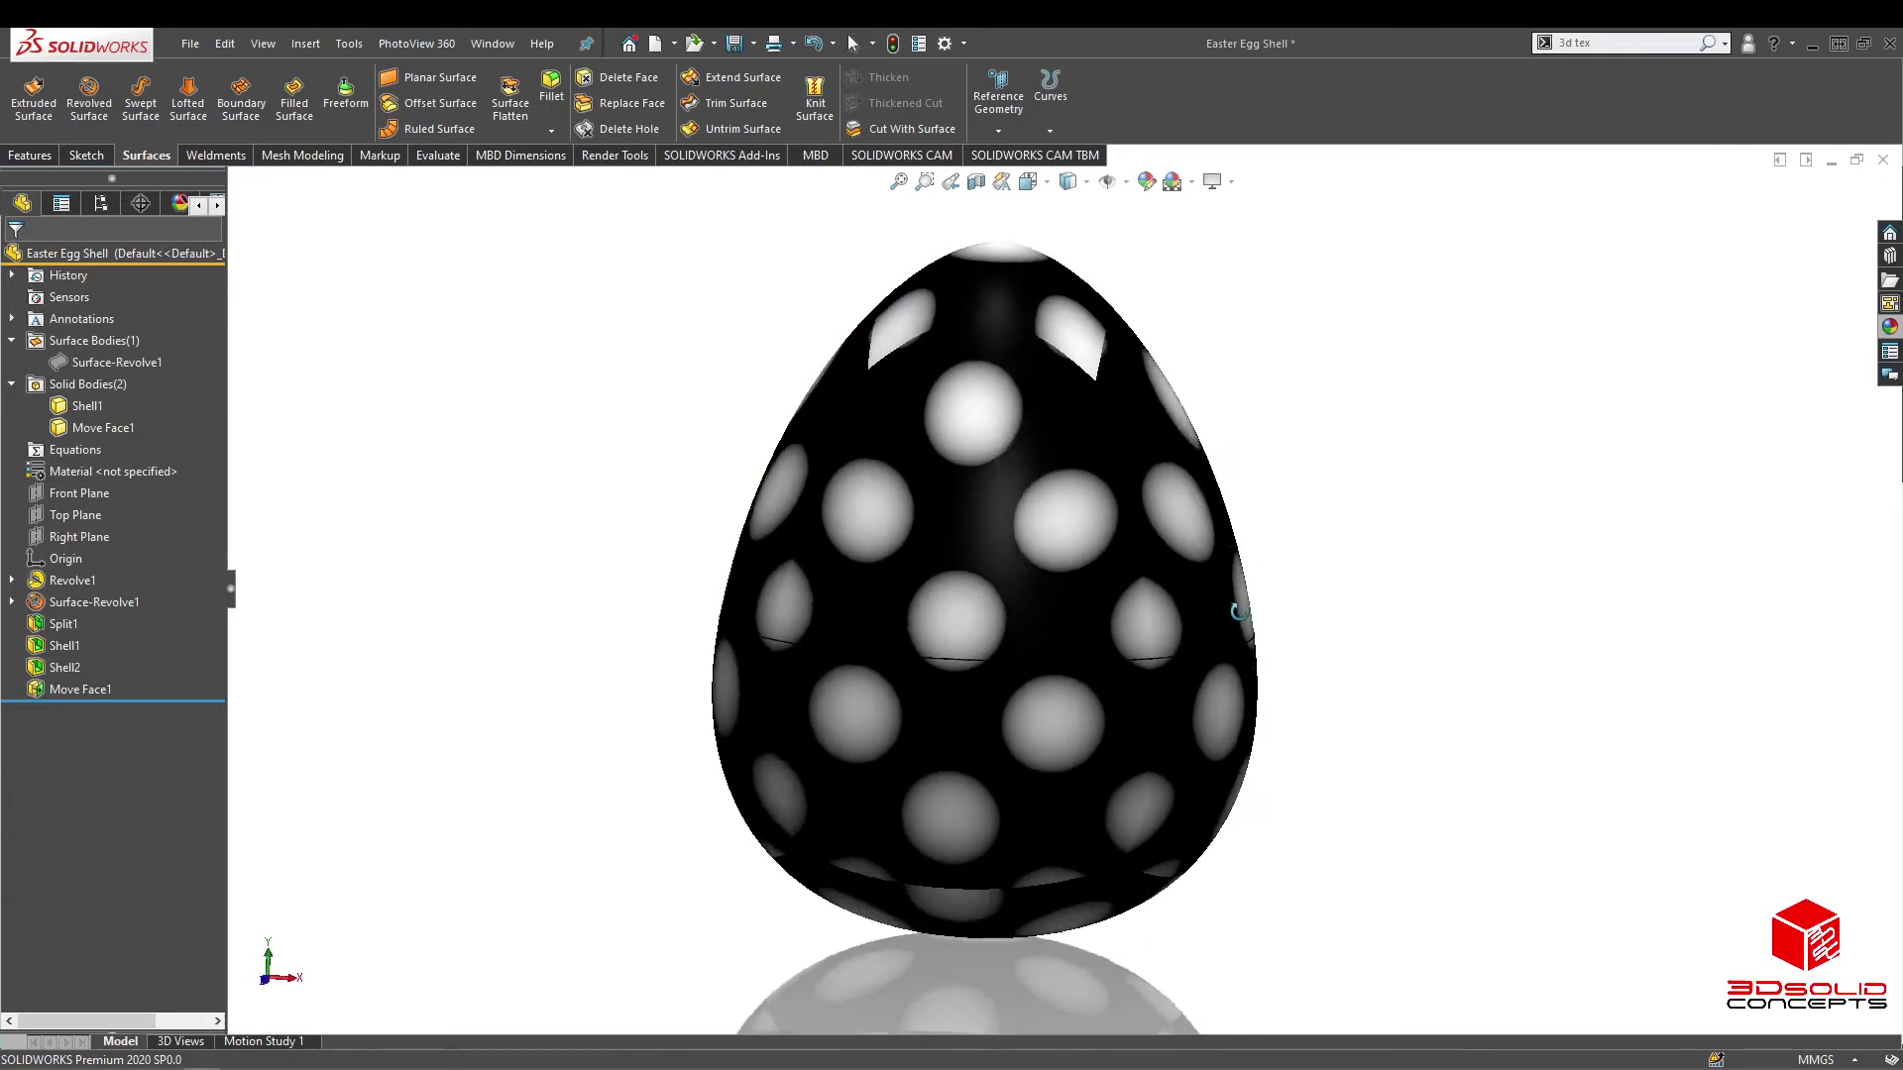
{"action": "middle_click_drag", "start_coordinate": [1274, 741], "coordinate": [1278, 603]}
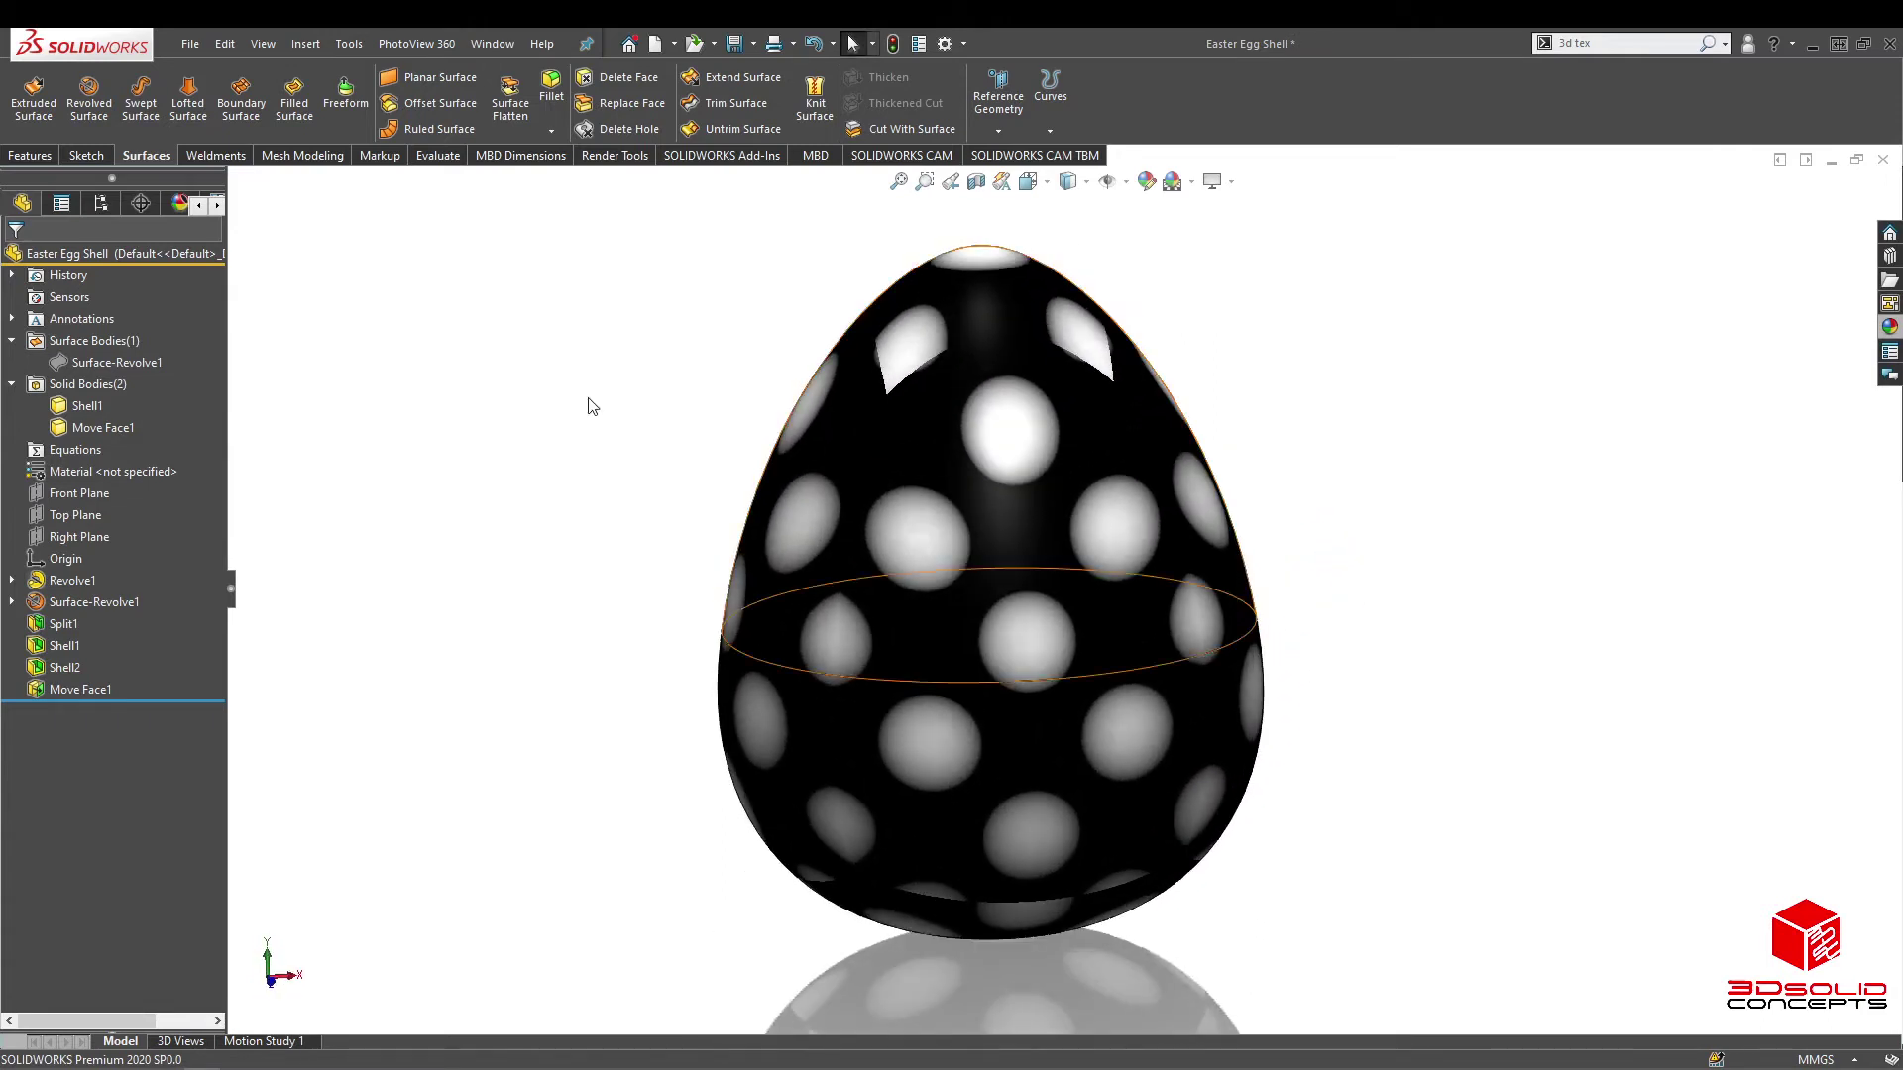
Step: Edit the Bubble Pattern appearance to use spherical mapping around the egg and save the part
{"action": "left_click", "coordinate": [178, 205]}
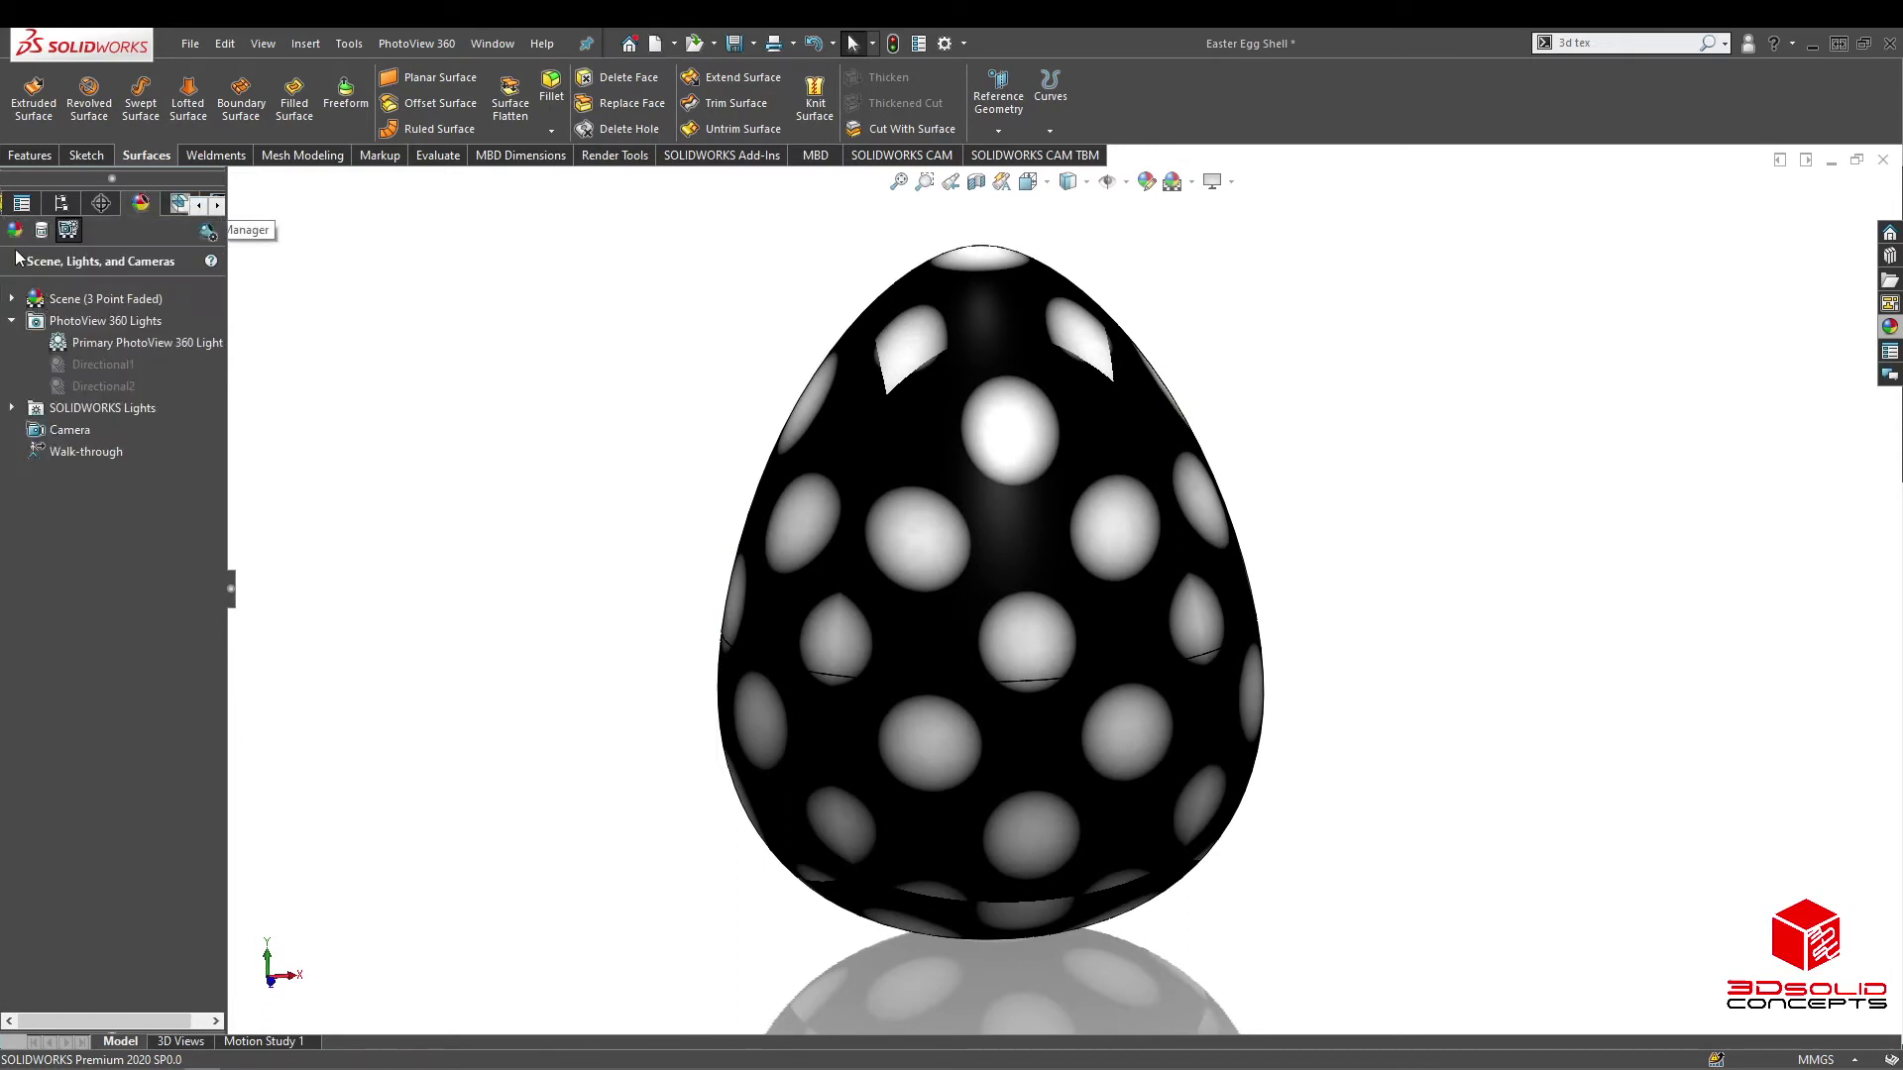
{"action": "left_click", "coordinate": [15, 230]}
{"action": "right_click", "coordinate": [62, 320]}
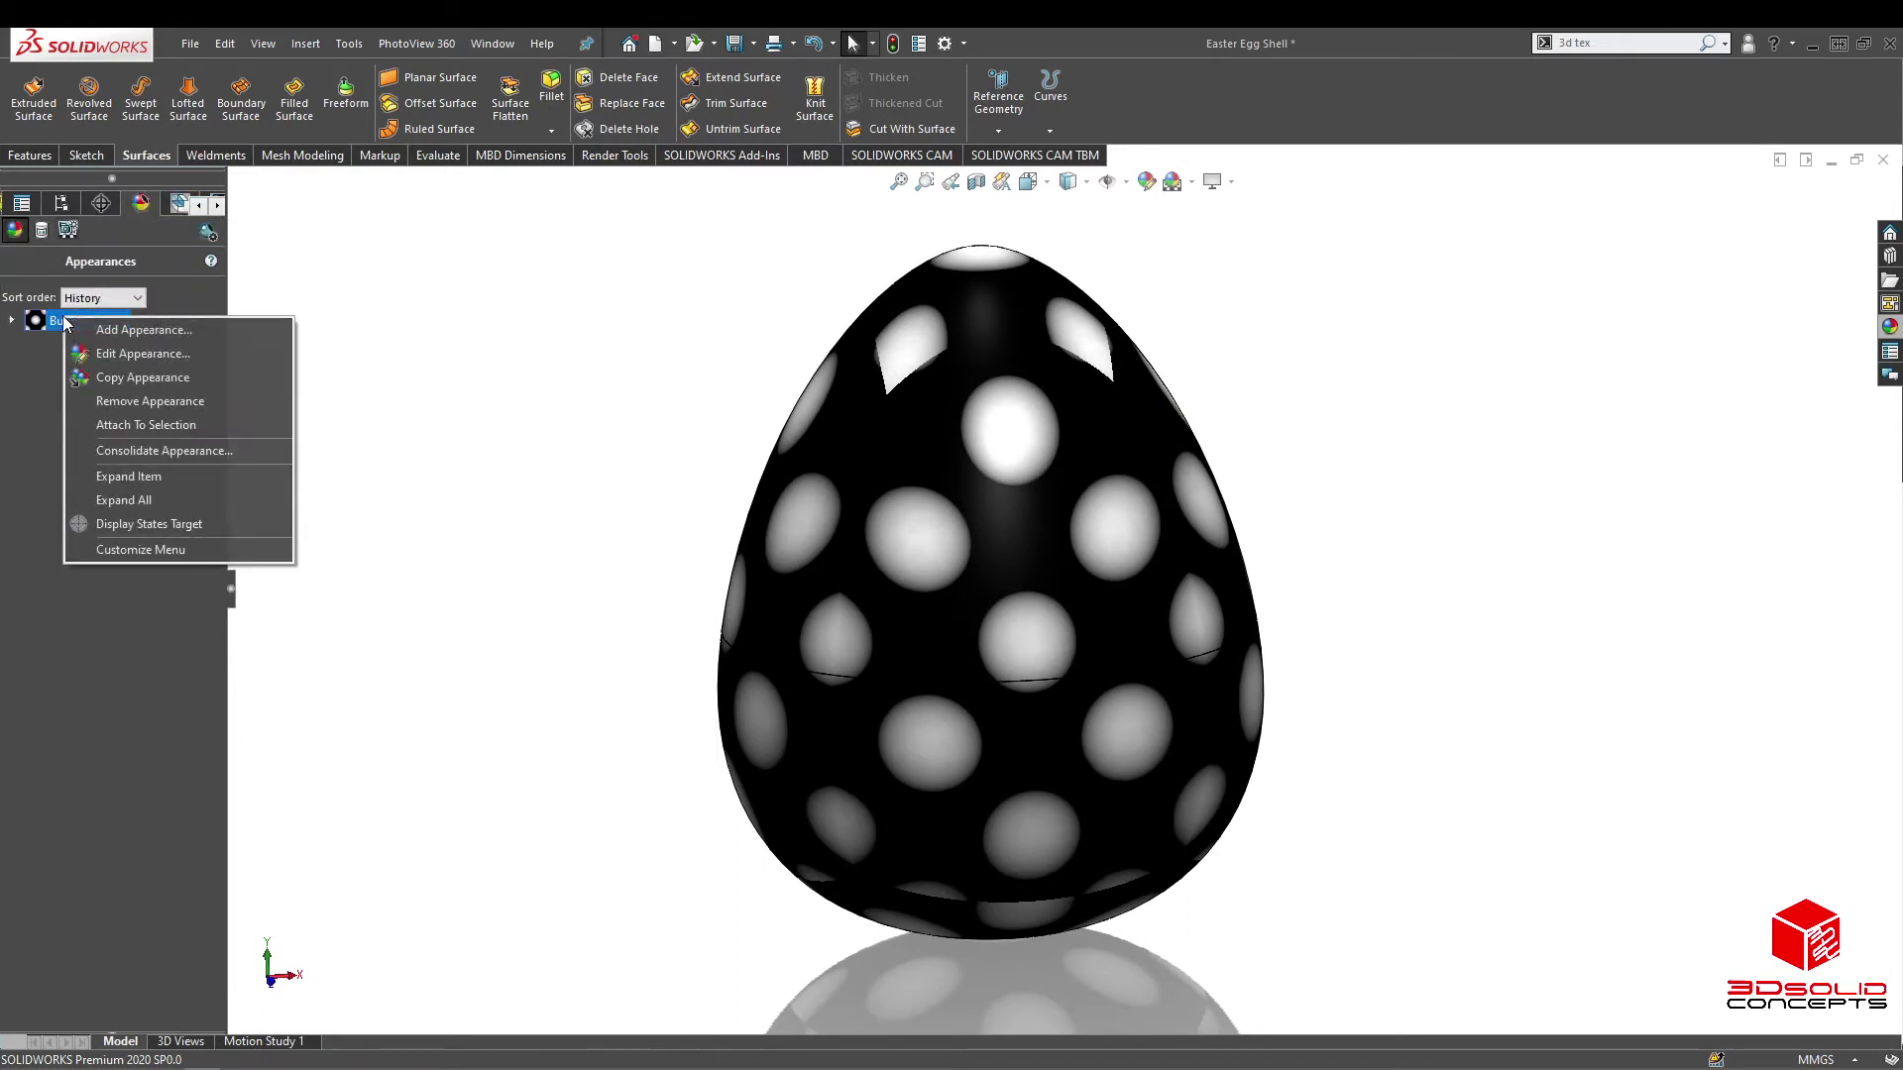
{"action": "left_click", "coordinate": [119, 355]}
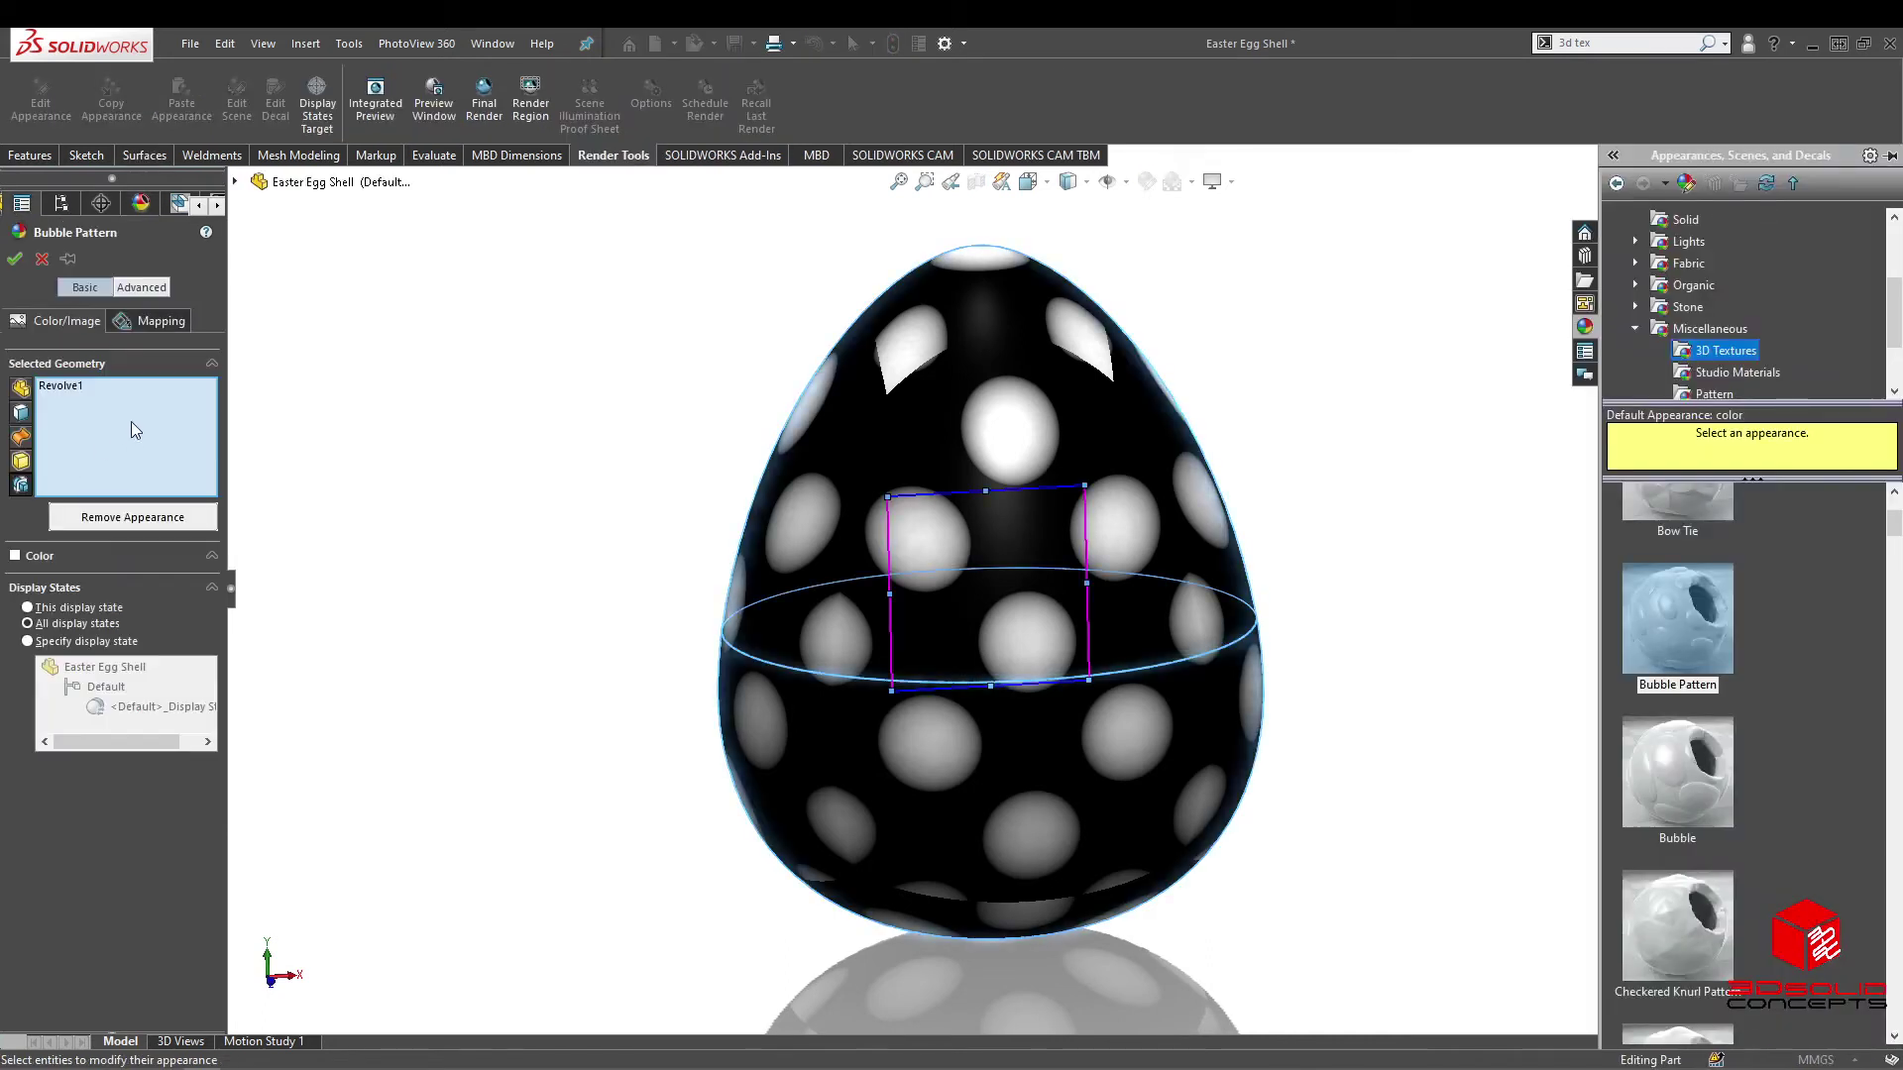
{"action": "left_click", "coordinate": [121, 290]}
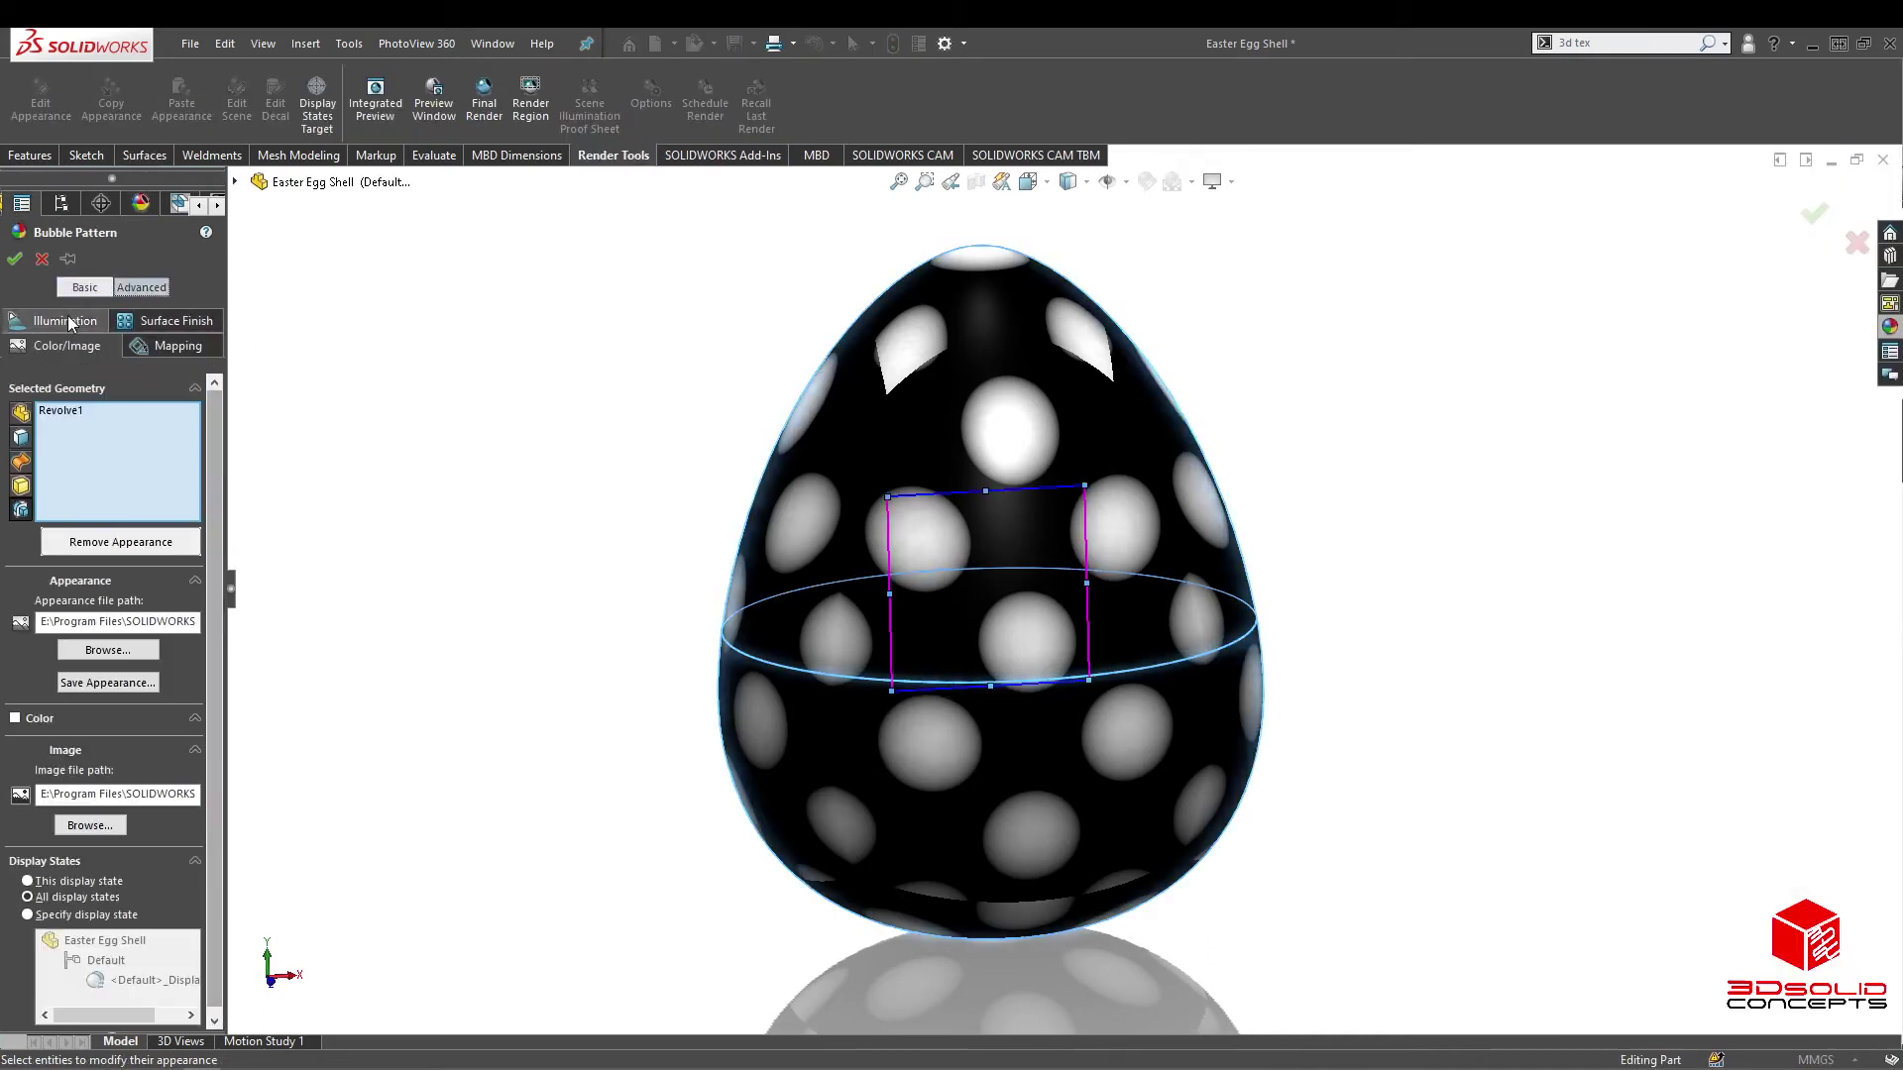
{"action": "left_click", "coordinate": [79, 287]}
{"action": "left_click", "coordinate": [148, 327]}
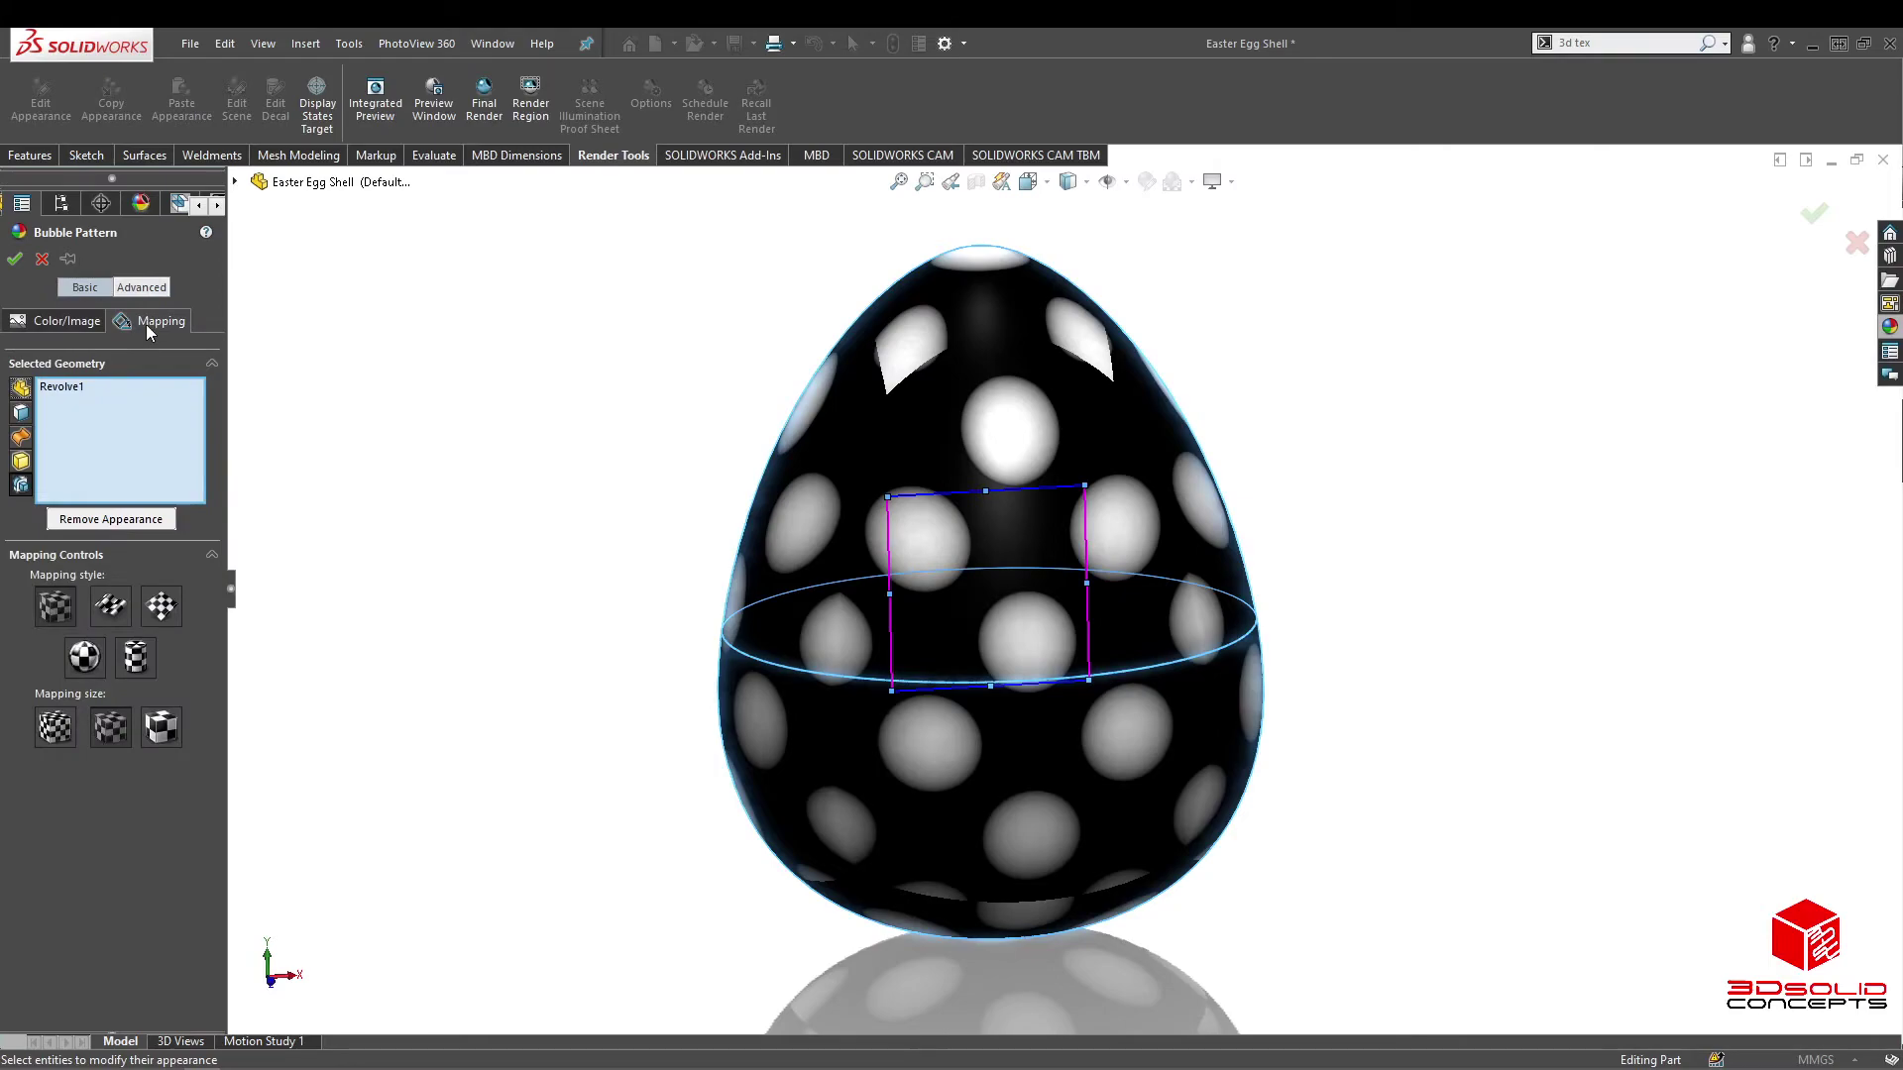
{"action": "left_click", "coordinate": [84, 657]}
{"action": "middle_click_drag", "start_coordinate": [1269, 612], "coordinate": [1099, 657]}
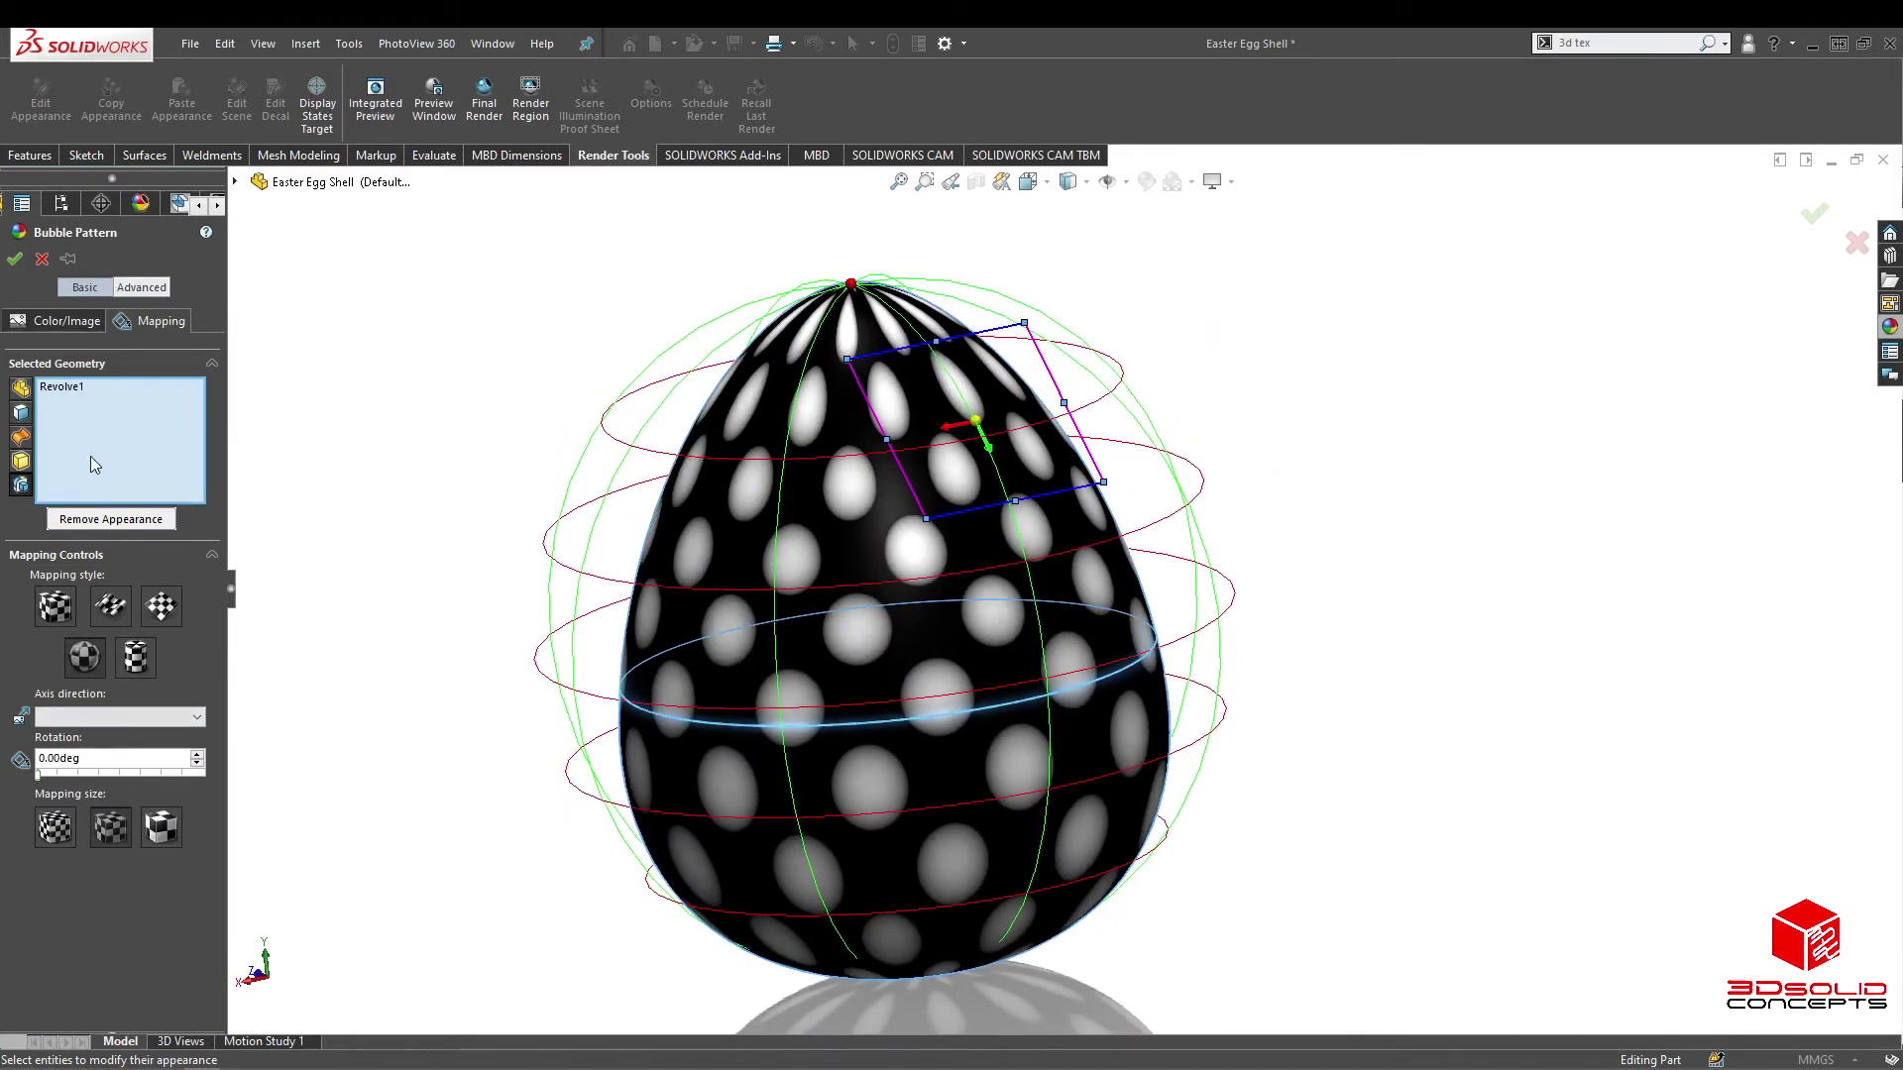
{"action": "left_click", "coordinate": [15, 259]}
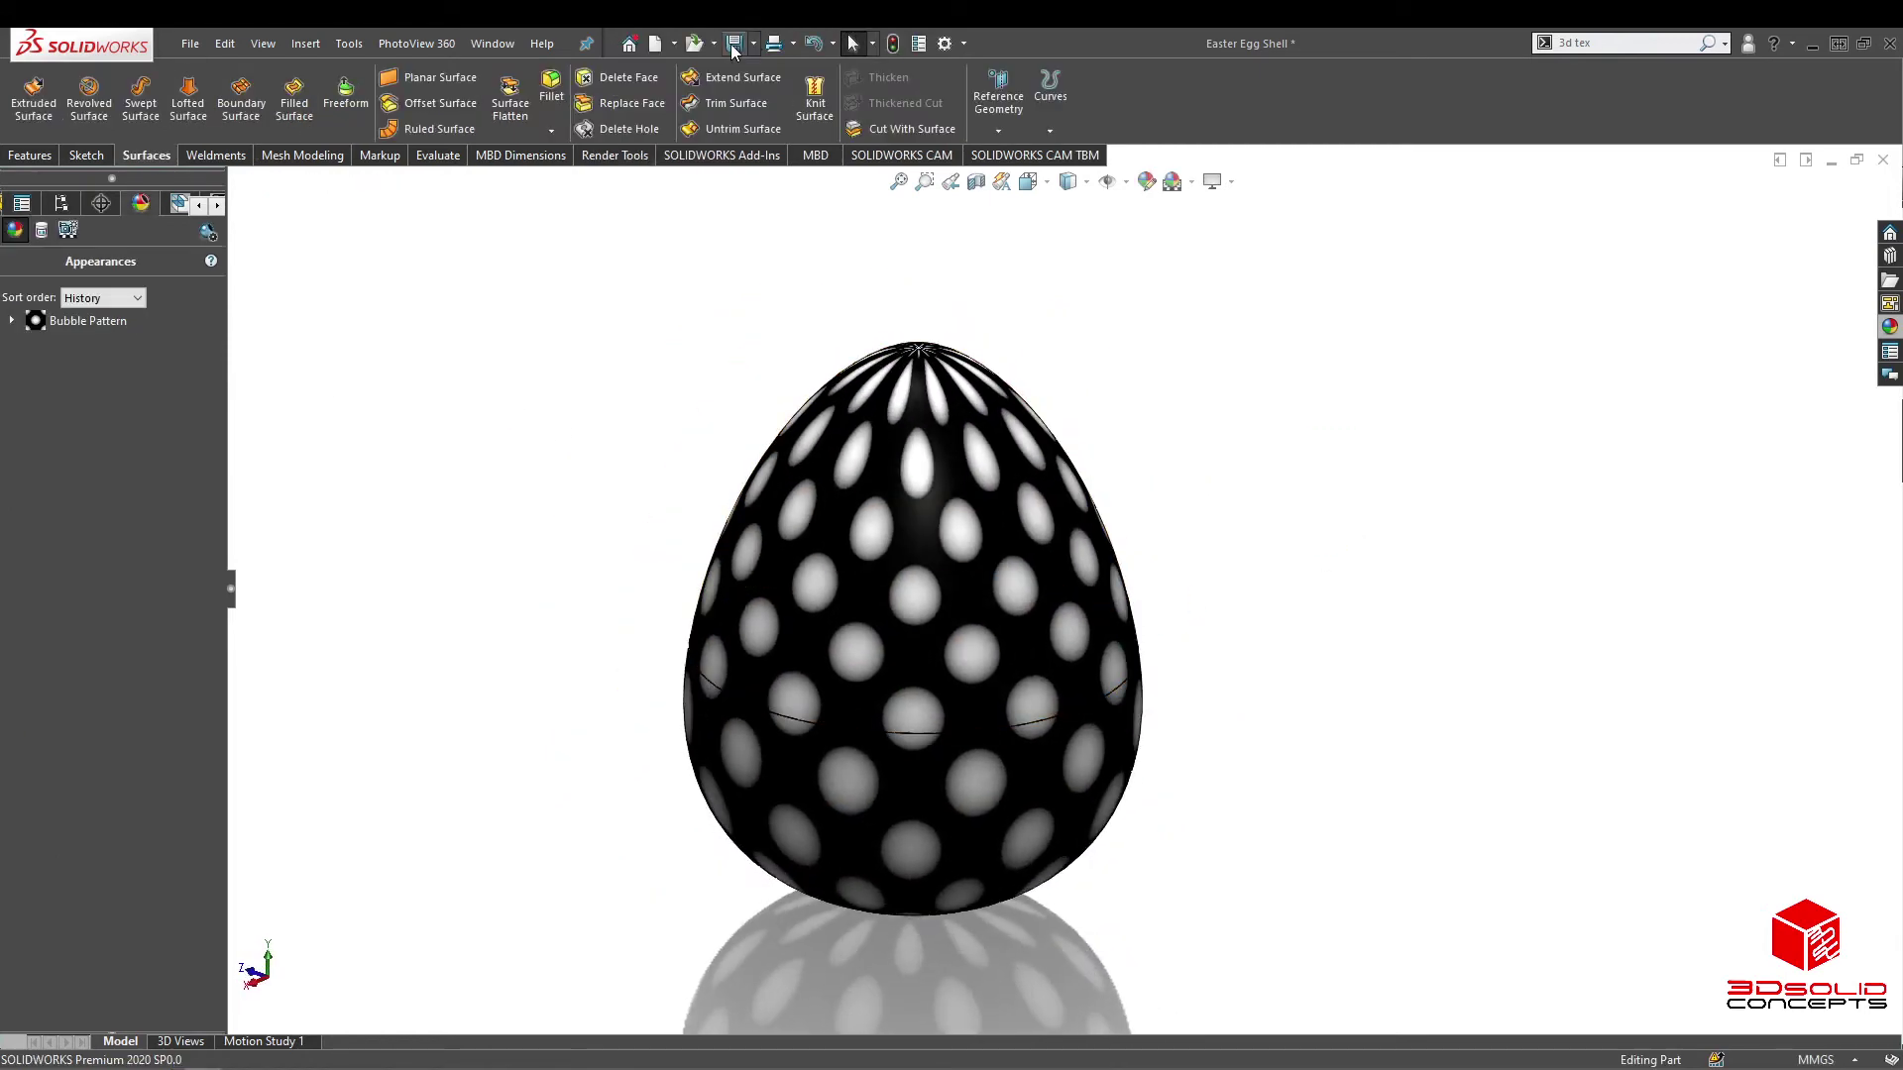
{"action": "key", "text": "z"}
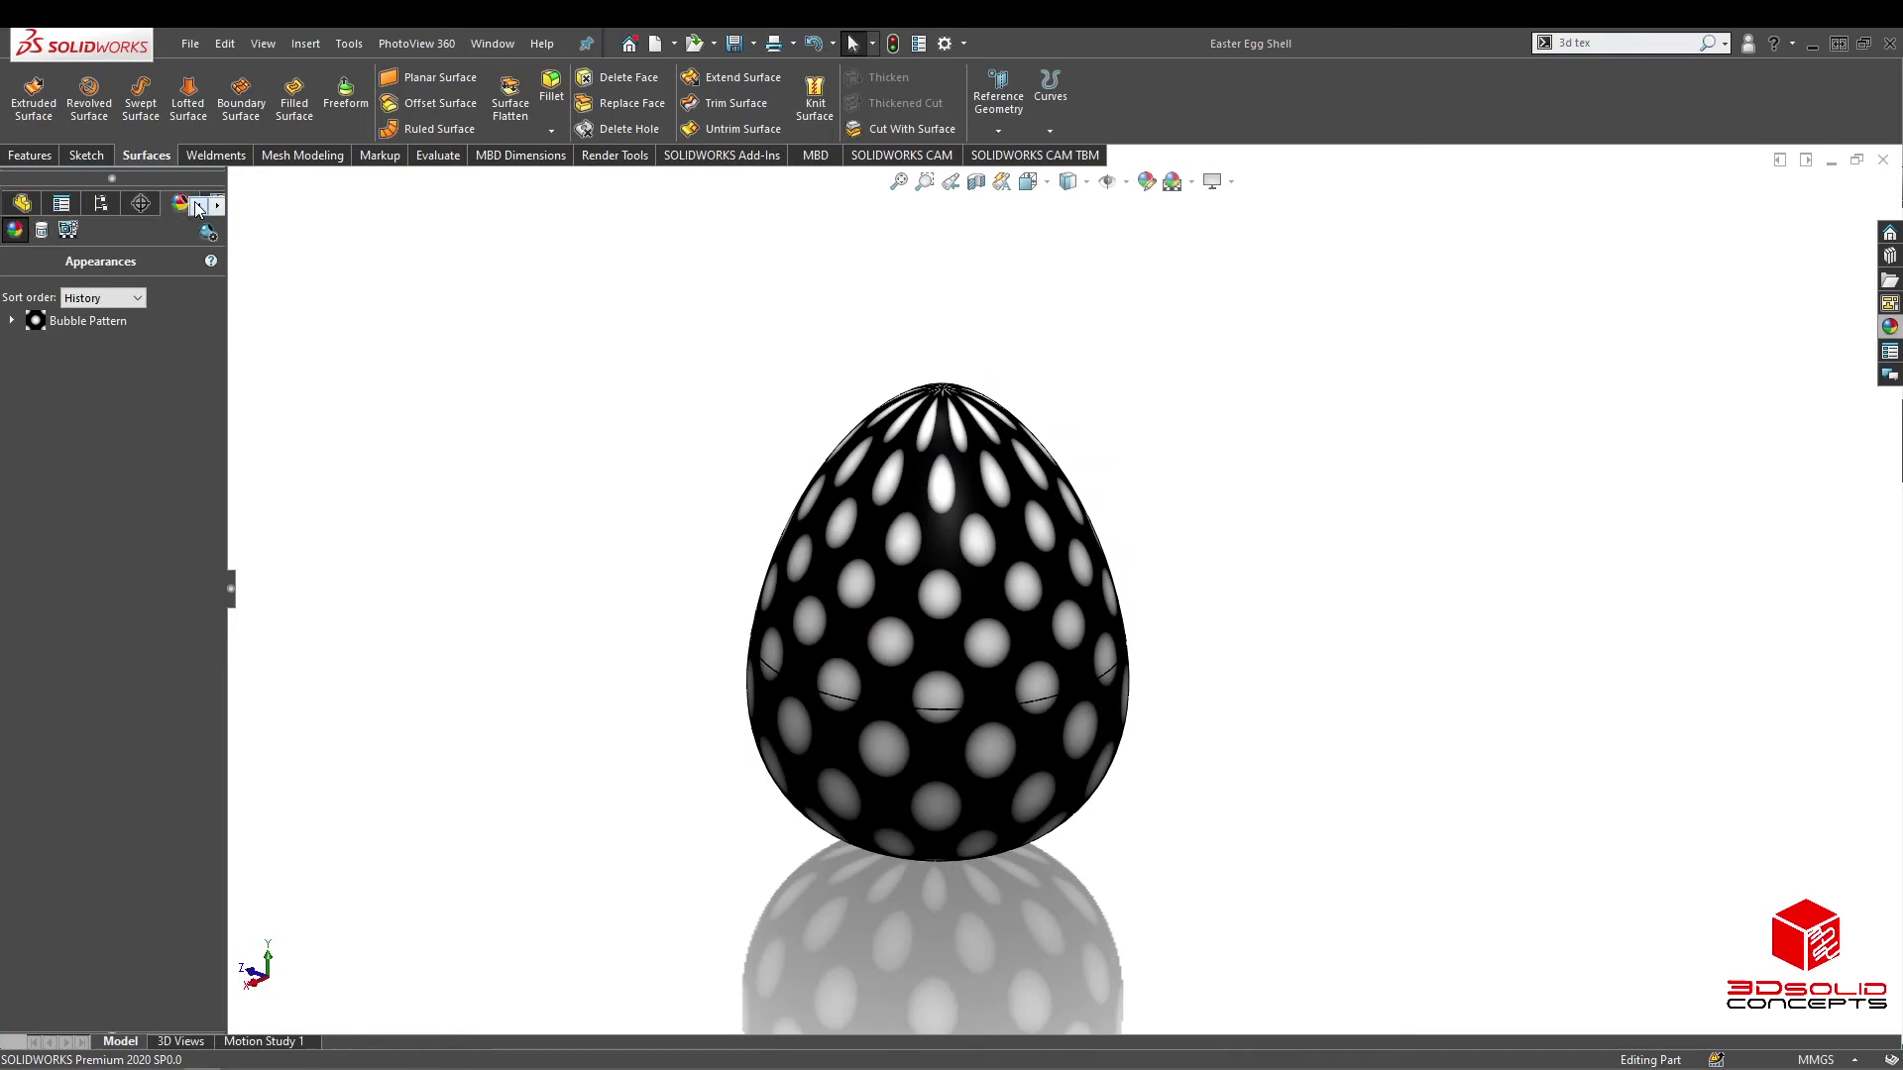
Step: Set up a 3D Texture on the upper half's solid body, converting the Bubble Pattern to 3D with a 0.22416022 mm maximum element size
{"action": "left_click", "coordinate": [51, 207]}
{"action": "scroll", "coordinate": [1224, 682], "scroll_direction": "down", "scroll_amount": 3}
{"action": "middle_click_drag", "start_coordinate": [976, 601], "coordinate": [977, 530]}
{"action": "scroll", "coordinate": [1056, 516], "scroll_direction": "up", "scroll_amount": 2}
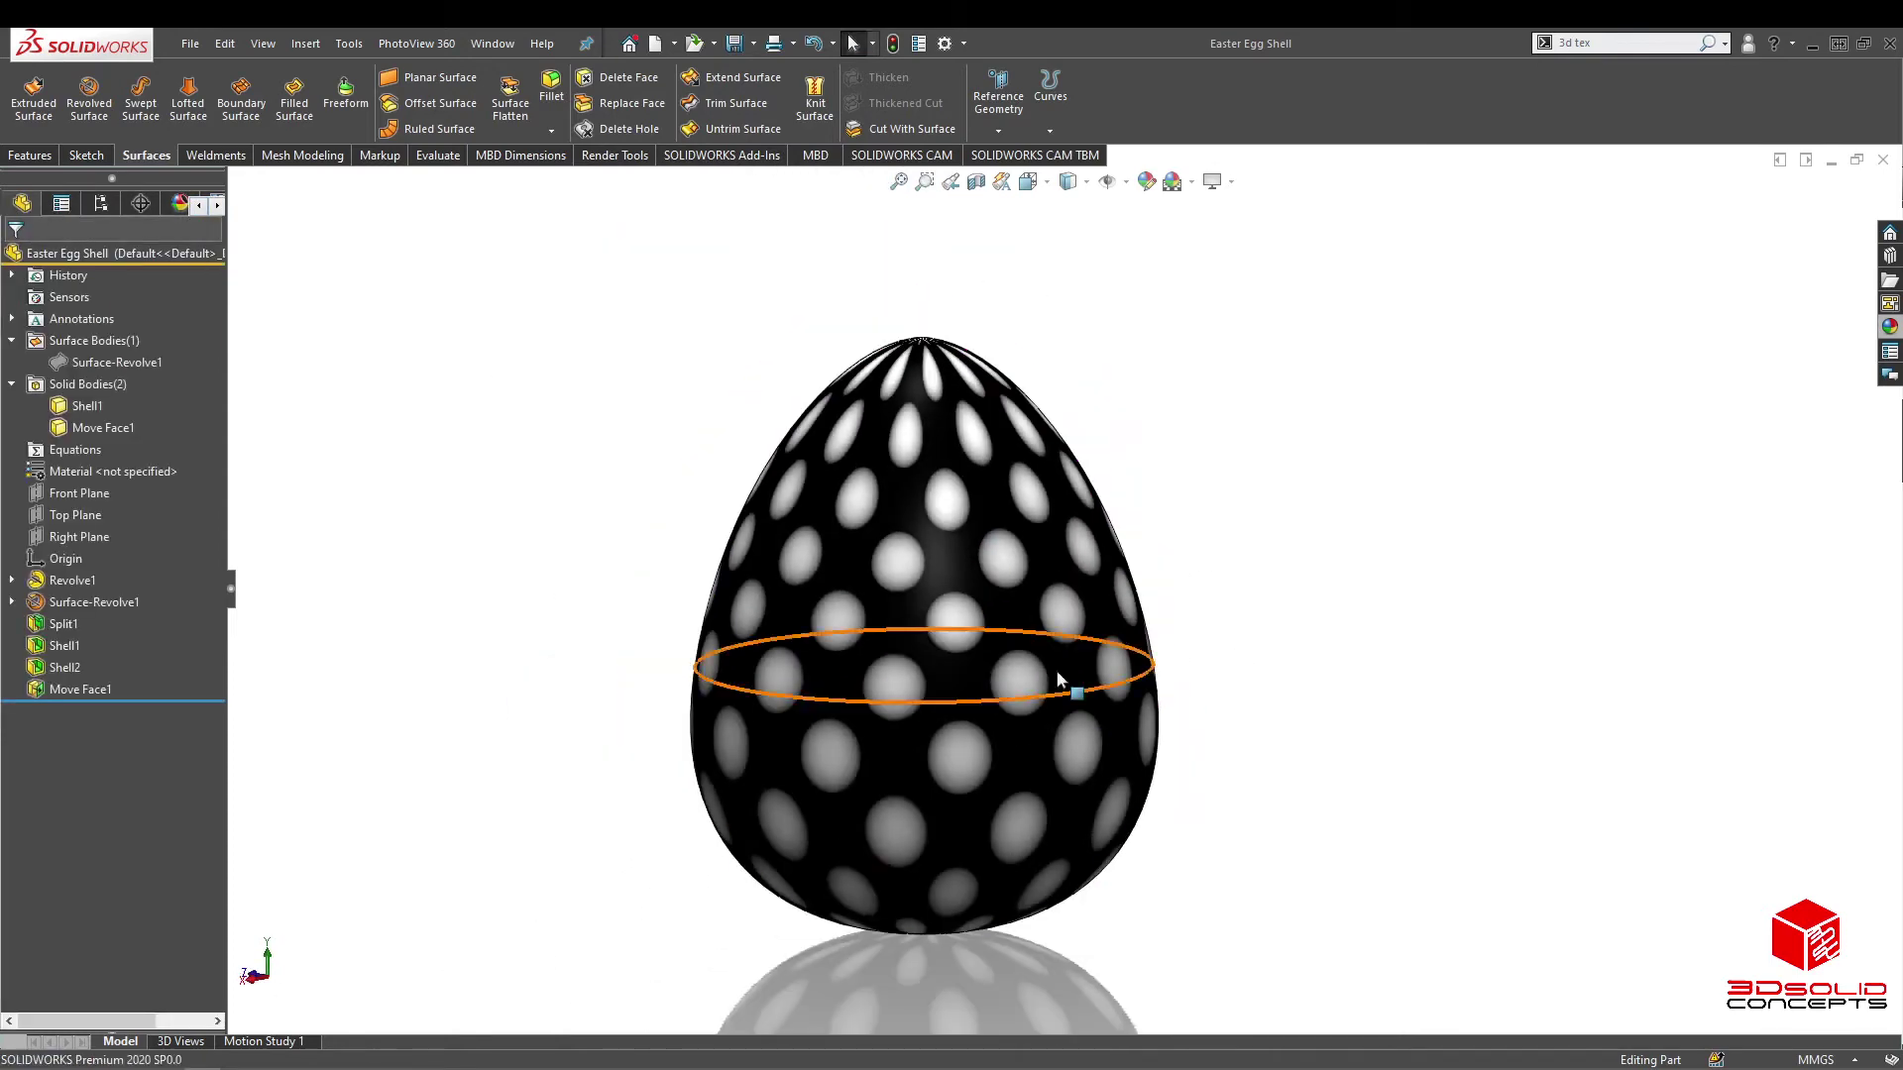
{"action": "left_click", "coordinate": [307, 42]}
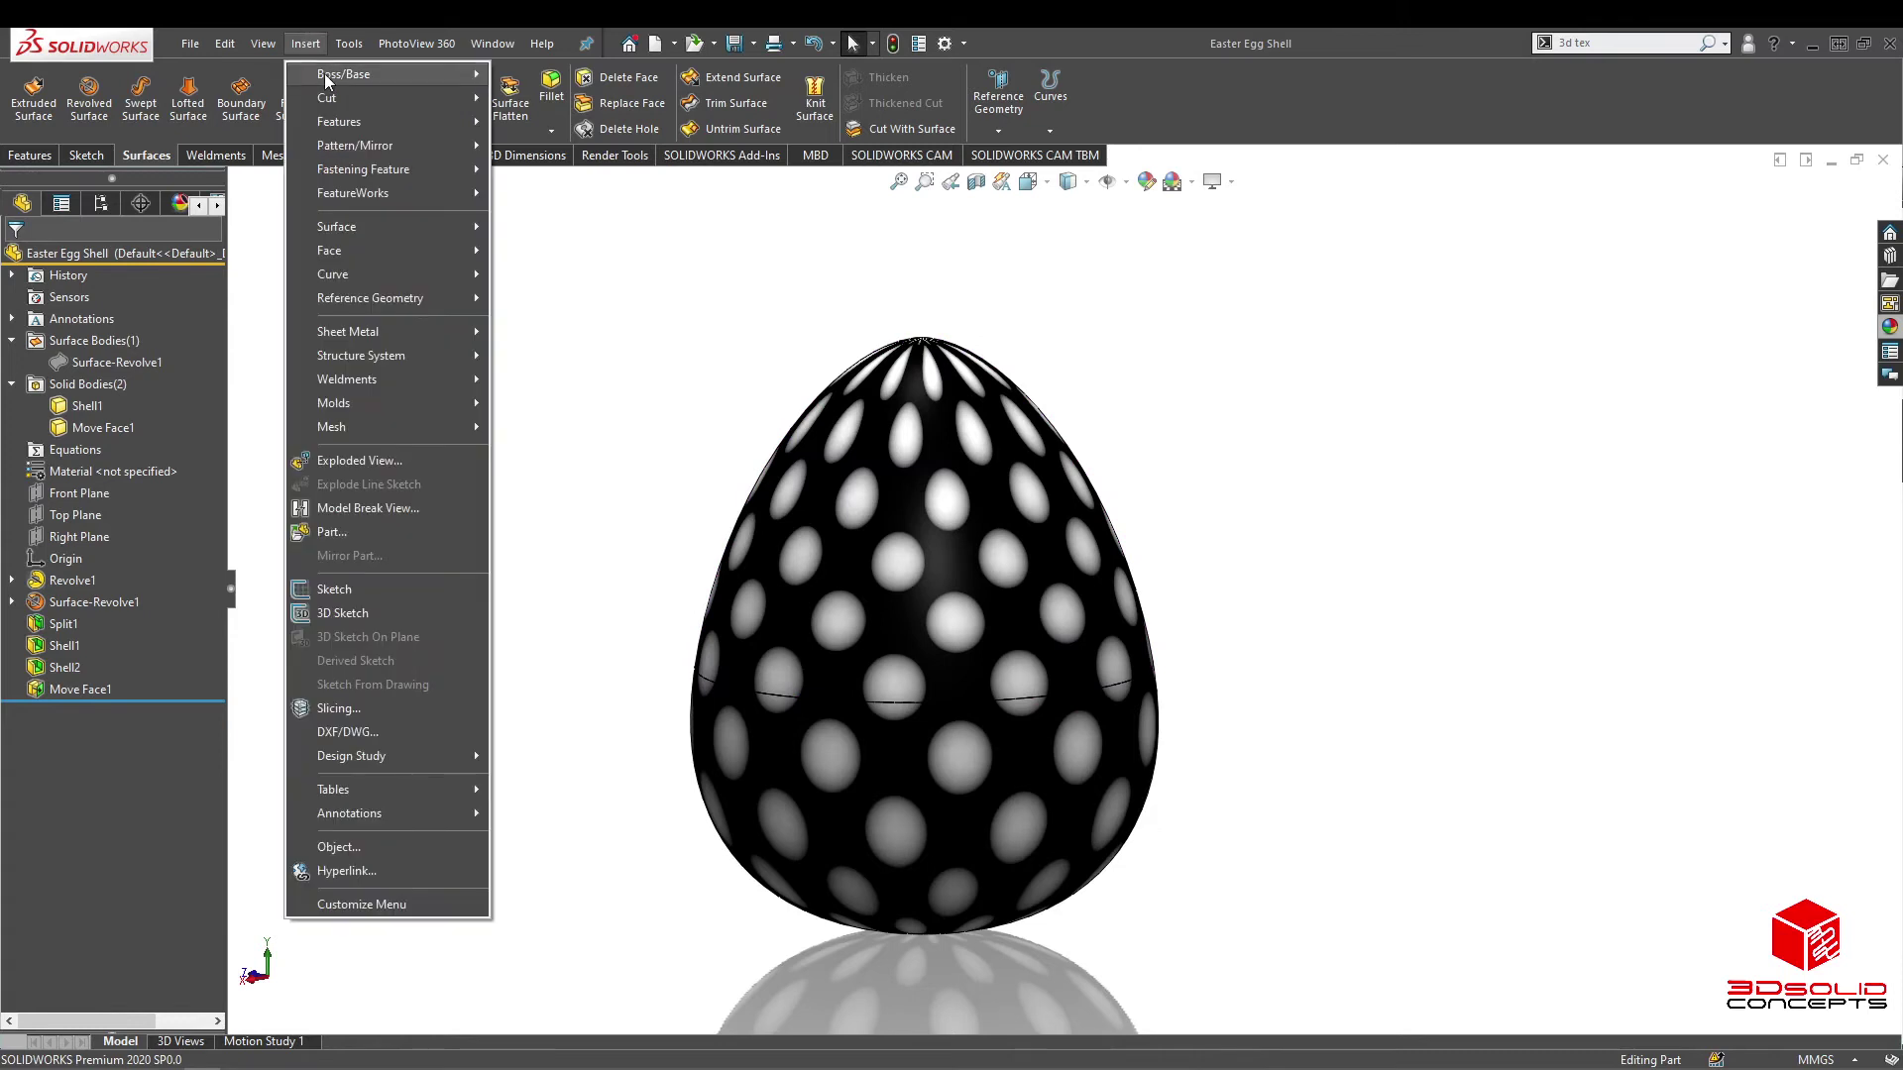
{"action": "left_click", "coordinate": [598, 347]}
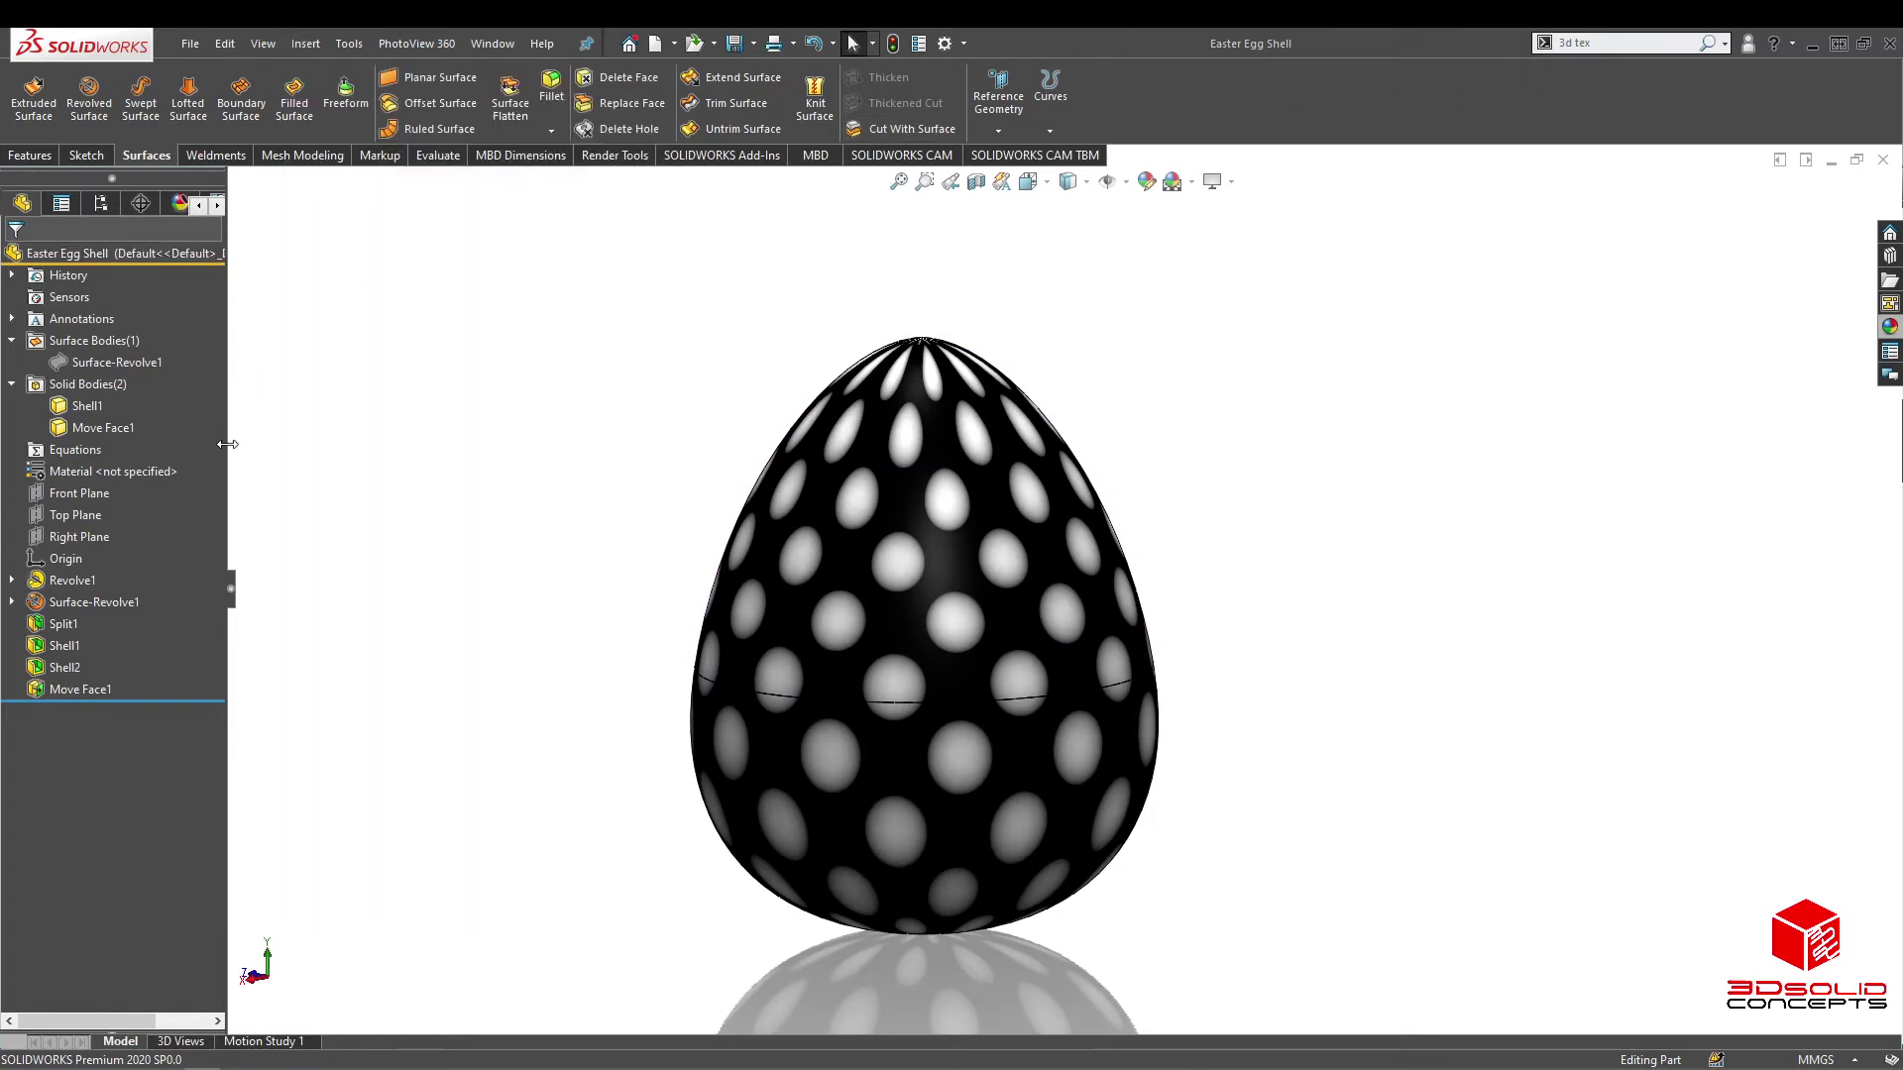
{"action": "right_click", "coordinate": [75, 420]}
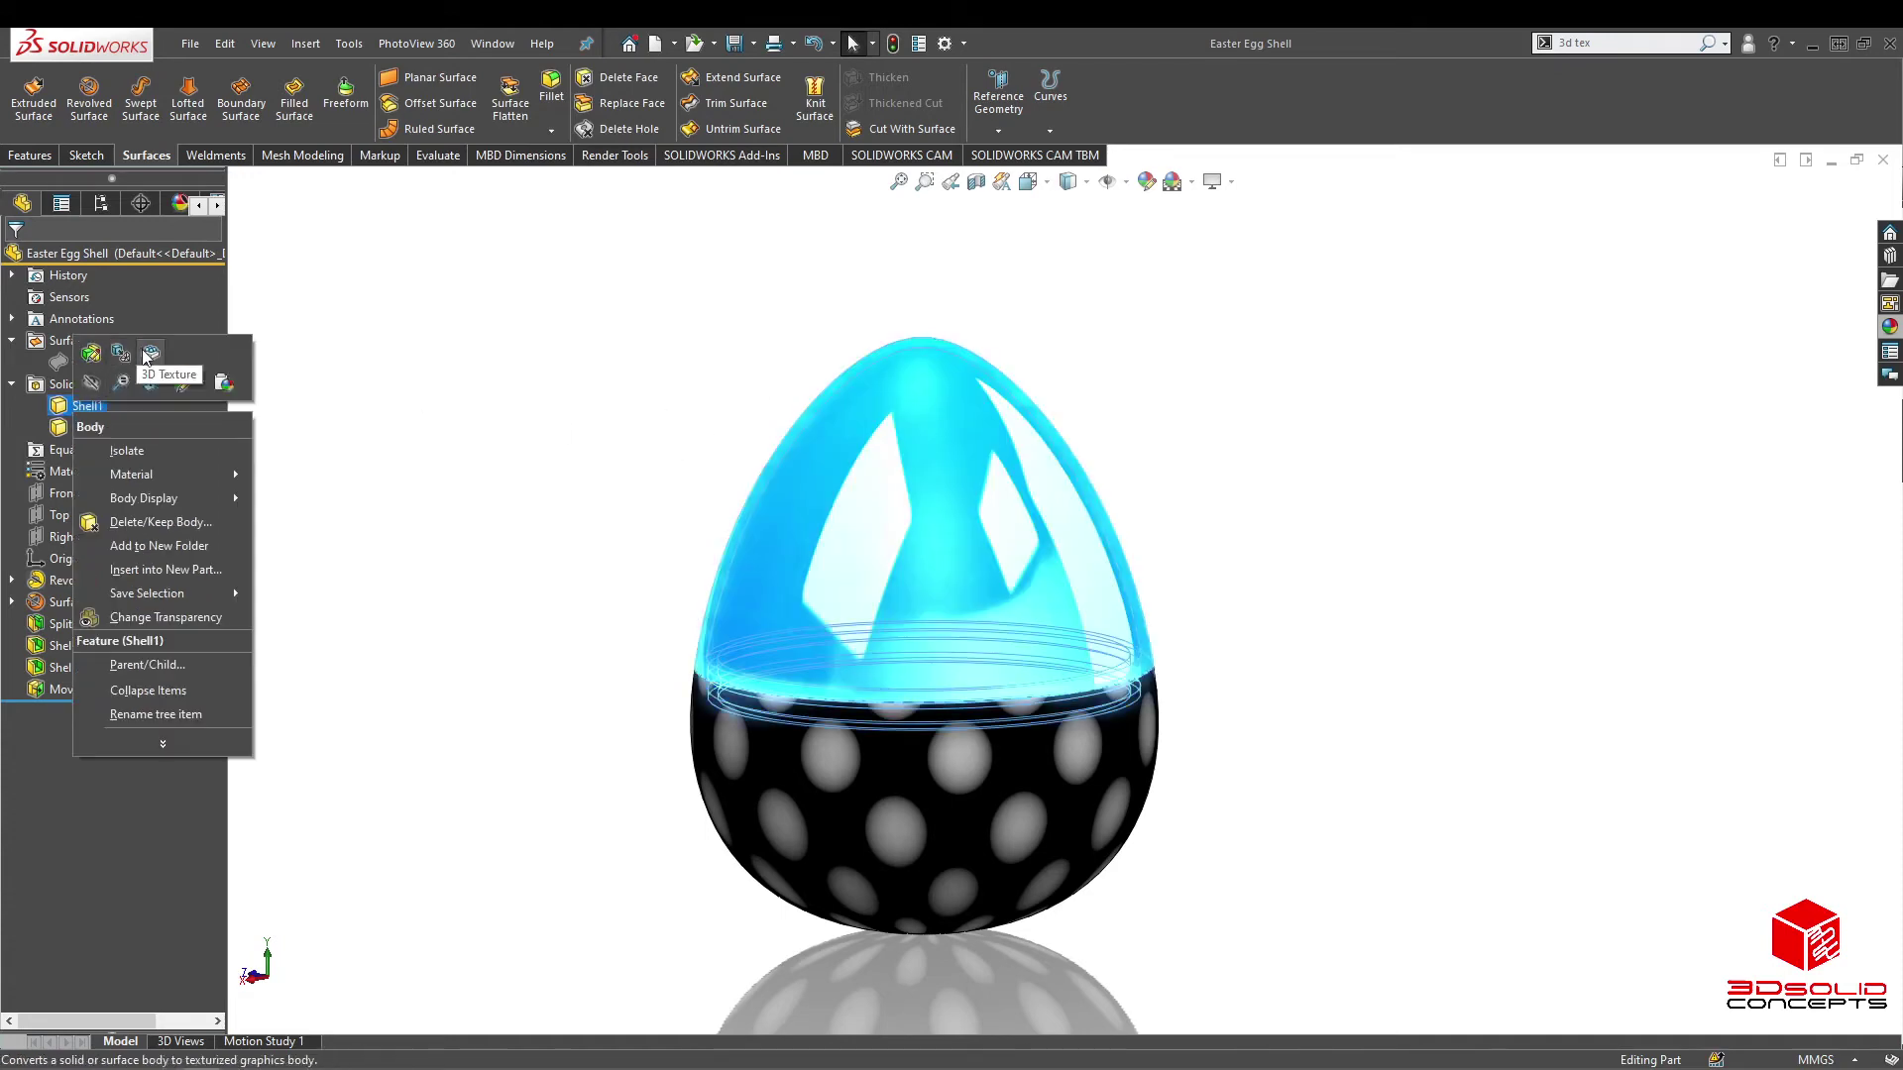
{"action": "left_click", "coordinate": [148, 354]}
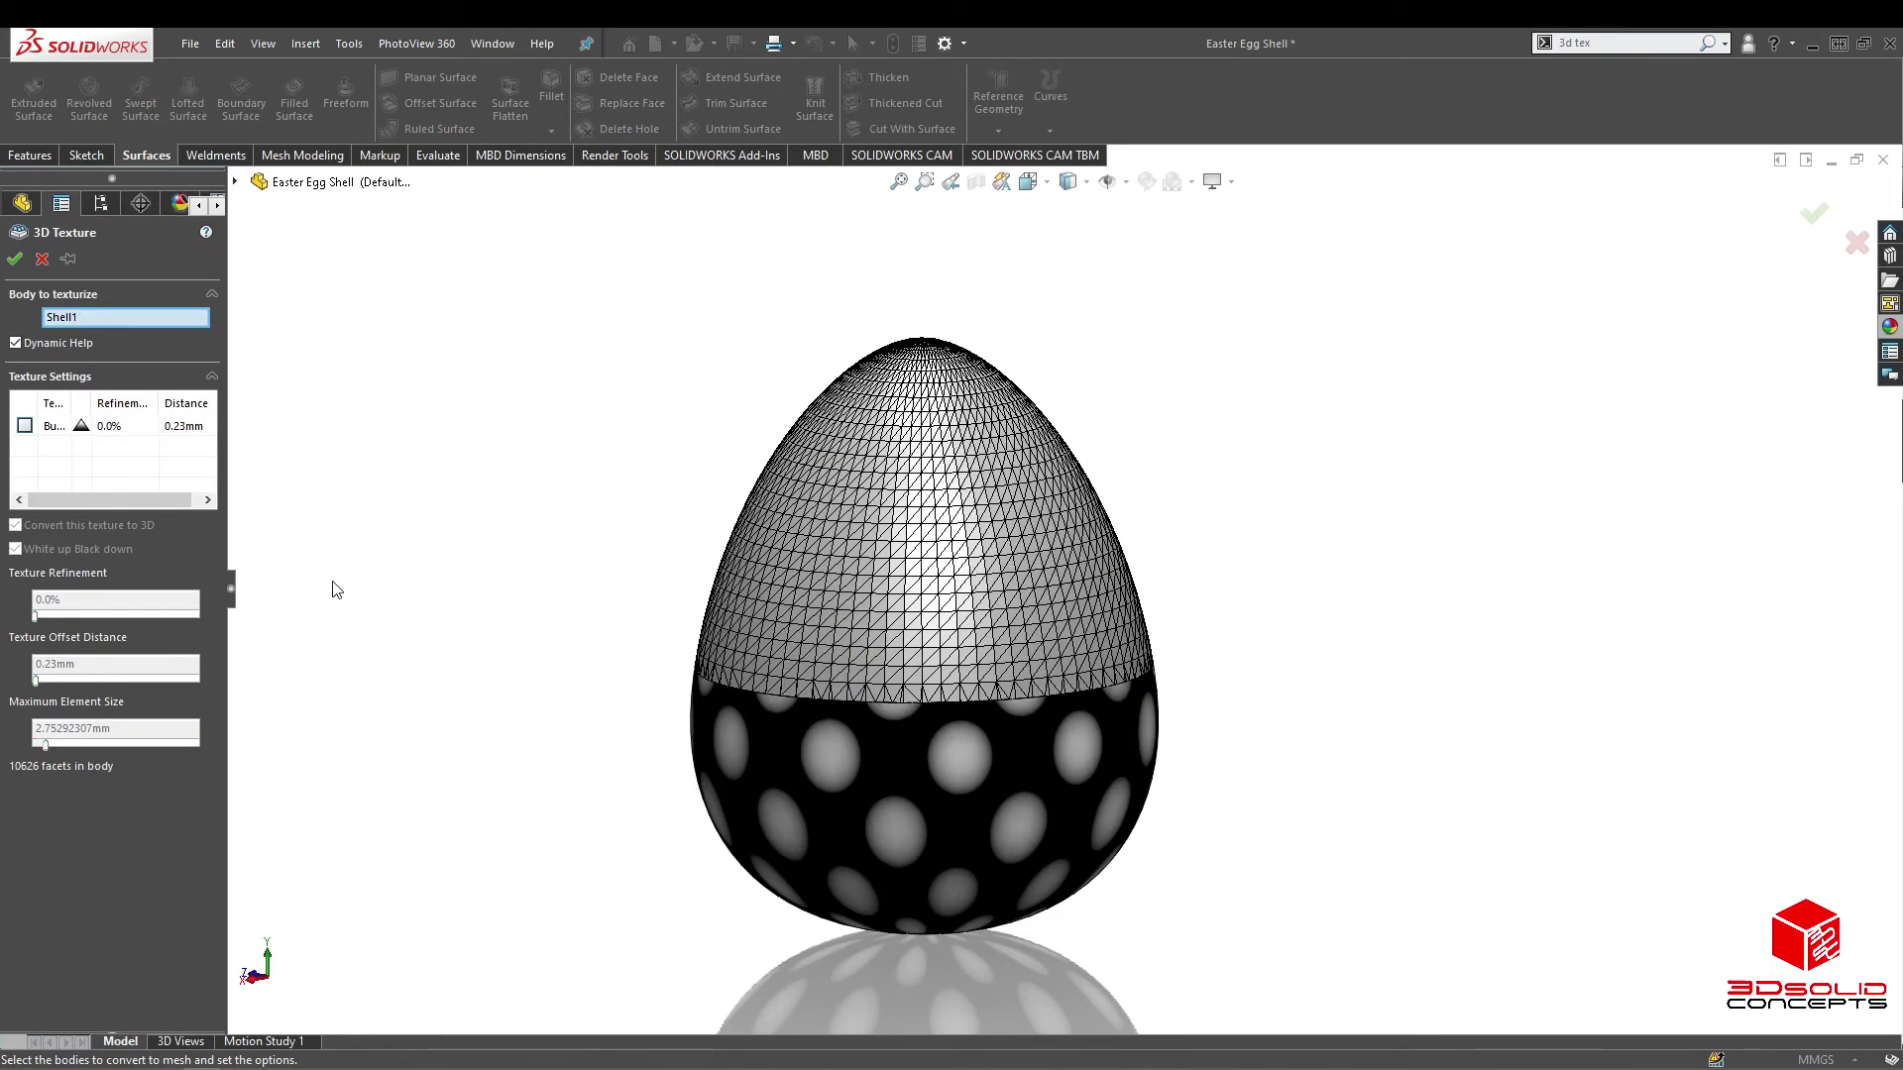
{"action": "scroll", "coordinate": [1149, 555], "scroll_direction": "down", "scroll_amount": 4}
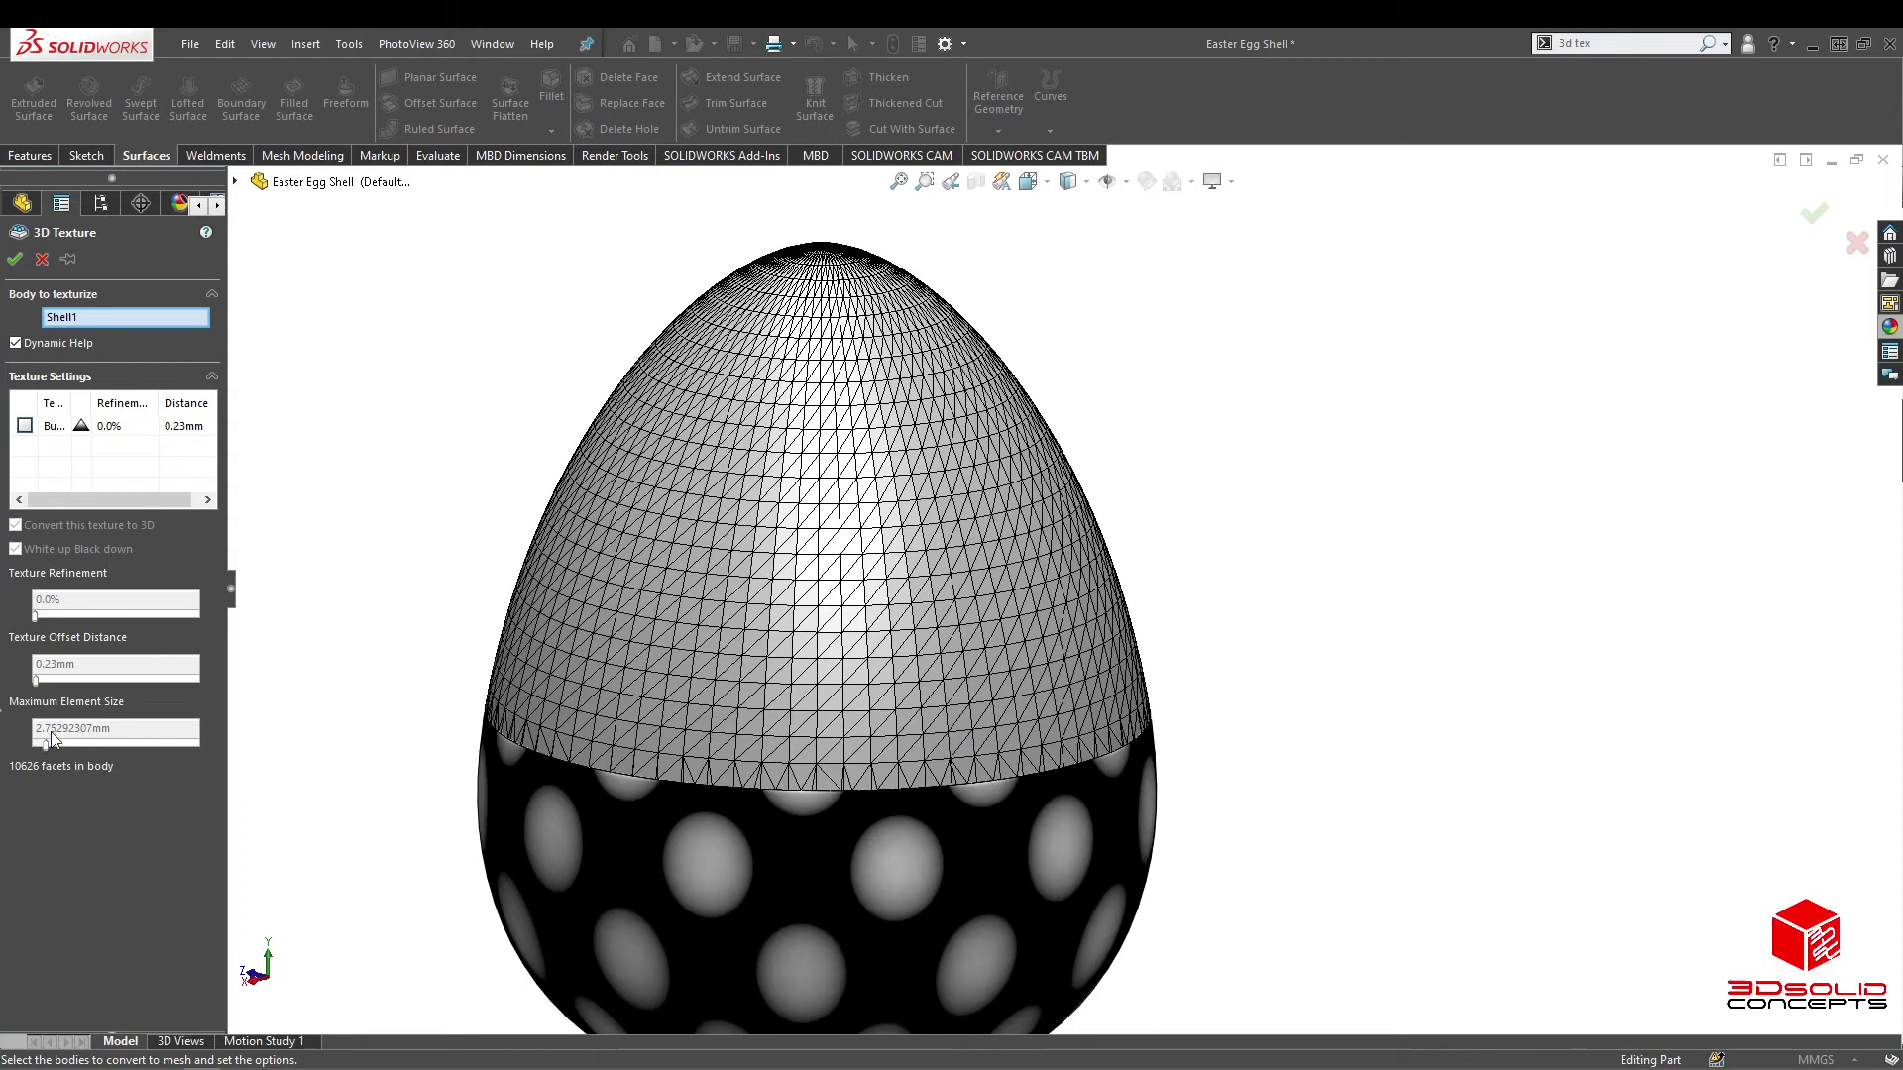
{"action": "left_click", "coordinate": [25, 426]}
{"action": "left_click_drag", "start_coordinate": [47, 750], "coordinate": [70, 752]}
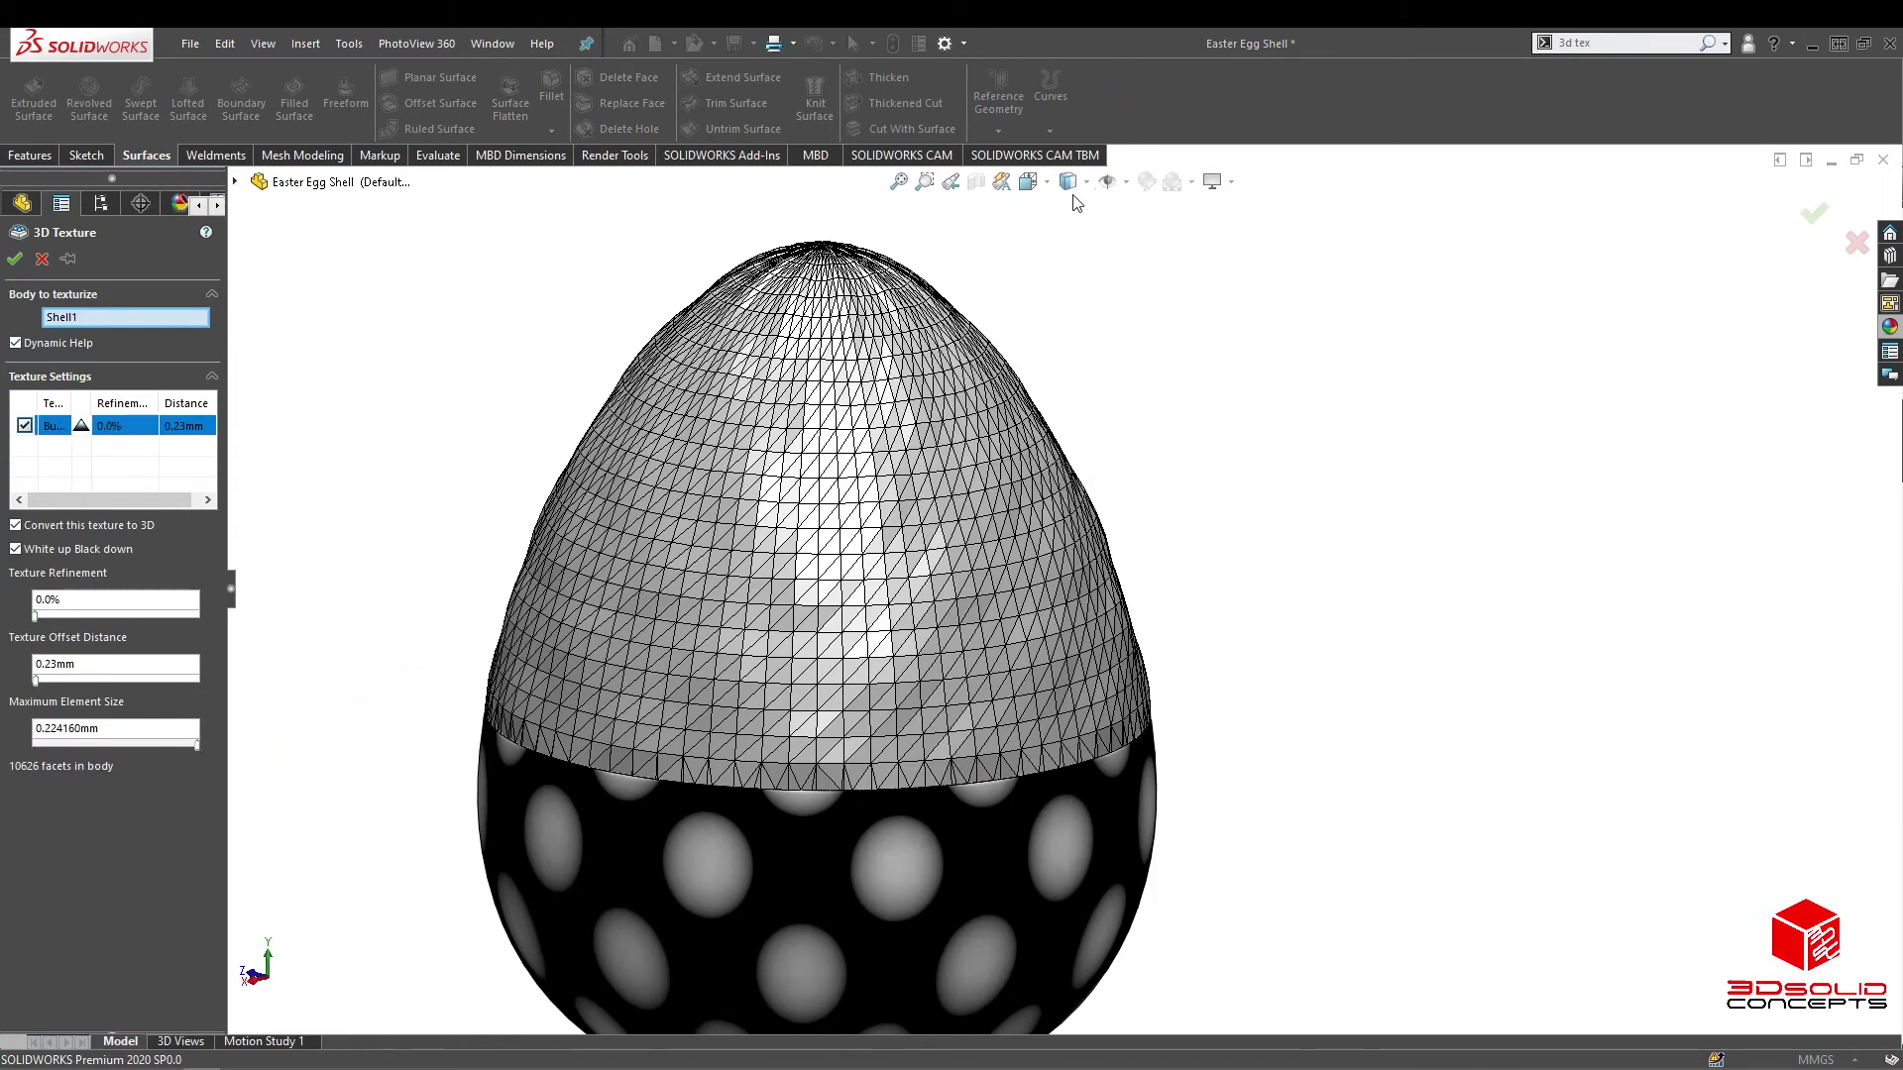
Step: Examine the raised bubble mesh on the upper half and accept the 3D Texture
{"action": "middle_click_drag", "start_coordinate": [1120, 369], "coordinate": [1091, 459]}
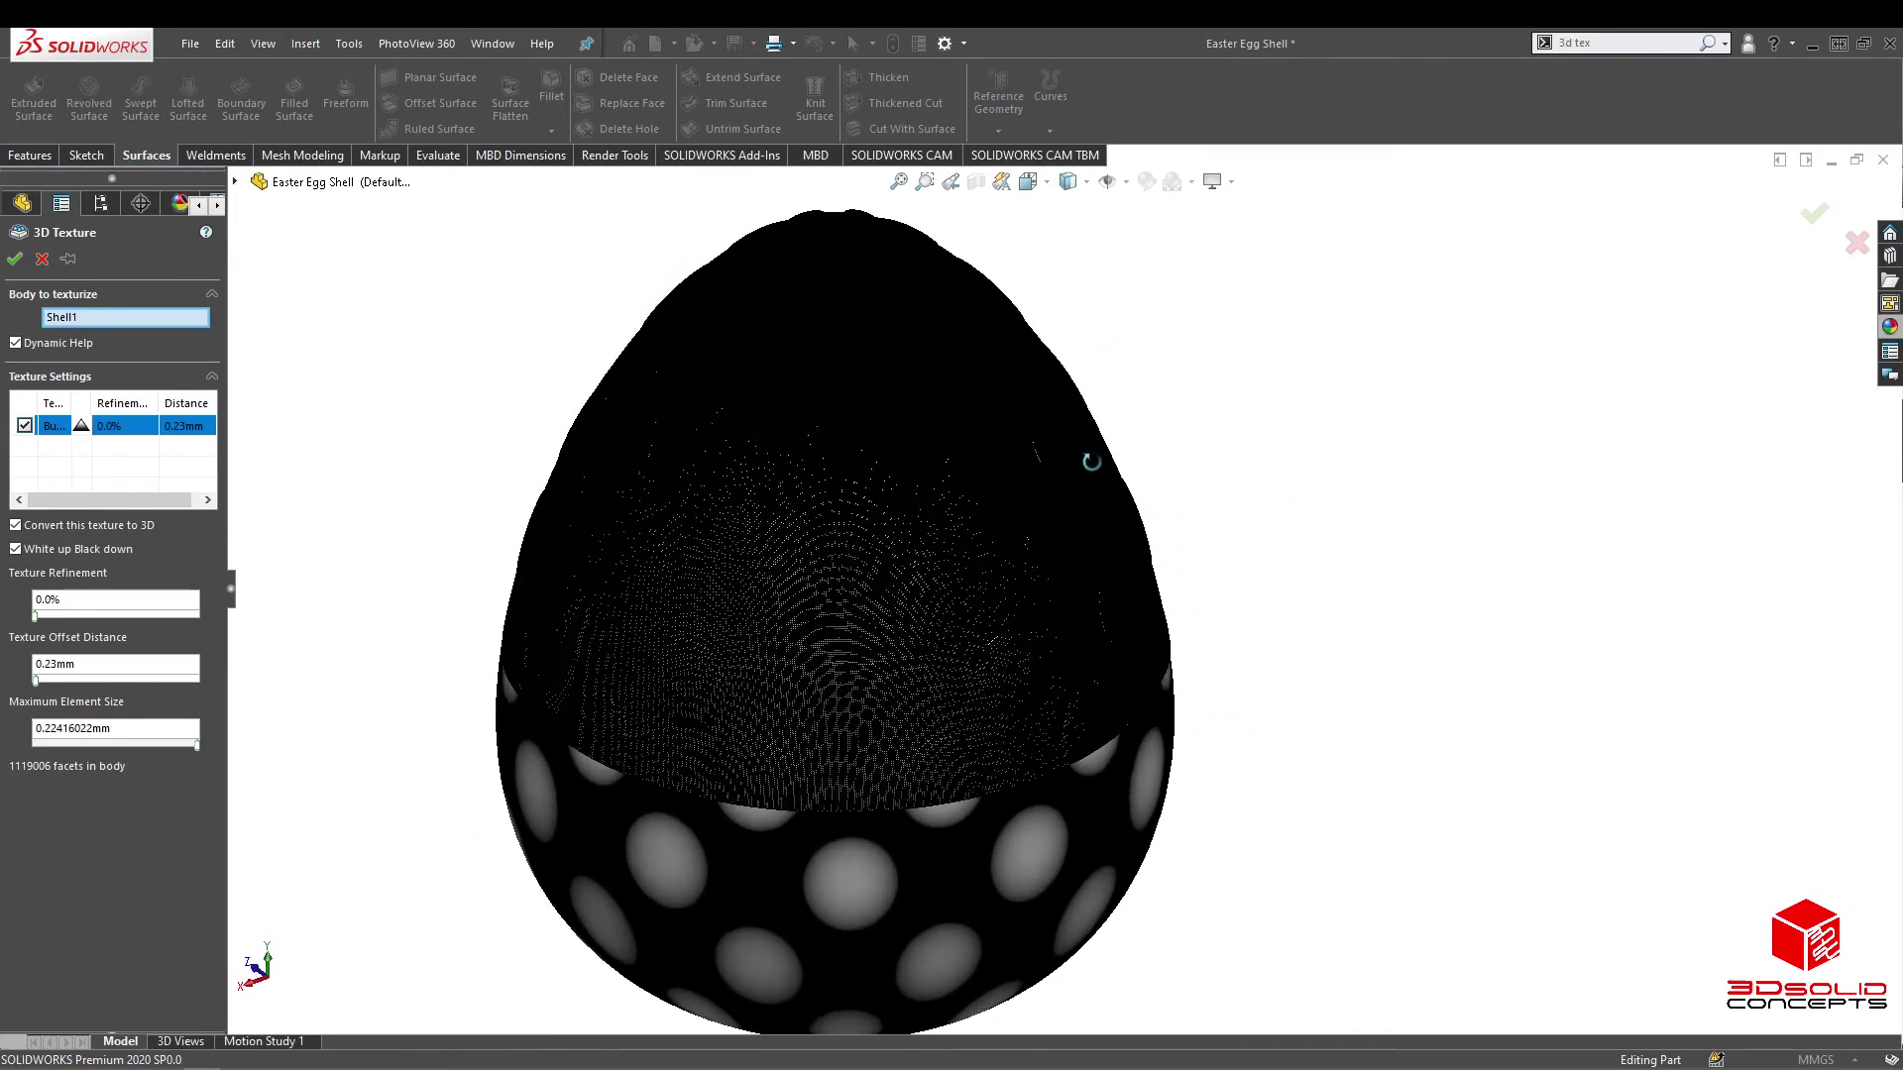
{"action": "scroll", "coordinate": [867, 555], "scroll_direction": "down", "scroll_amount": 5}
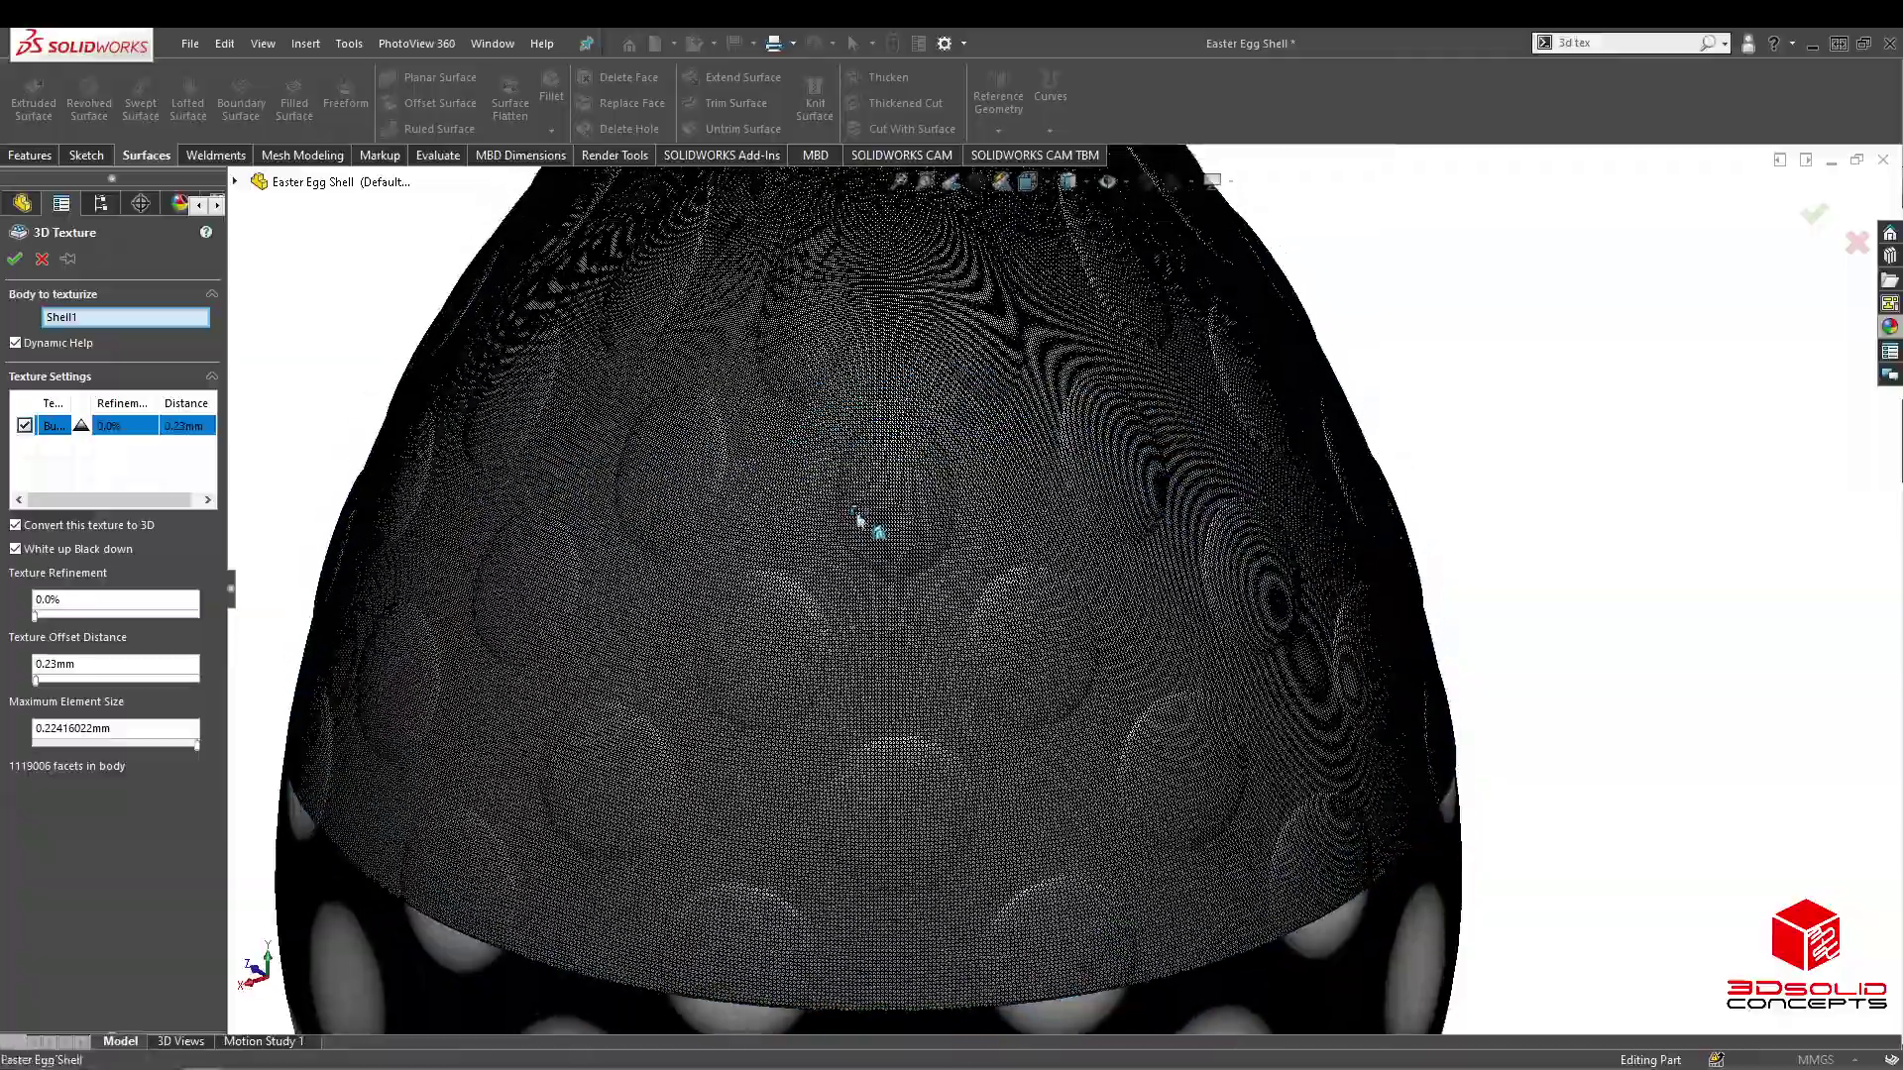
{"action": "scroll", "coordinate": [858, 517], "scroll_direction": "down", "scroll_amount": 2}
{"action": "middle_click_drag", "start_coordinate": [866, 522], "coordinate": [863, 427]}
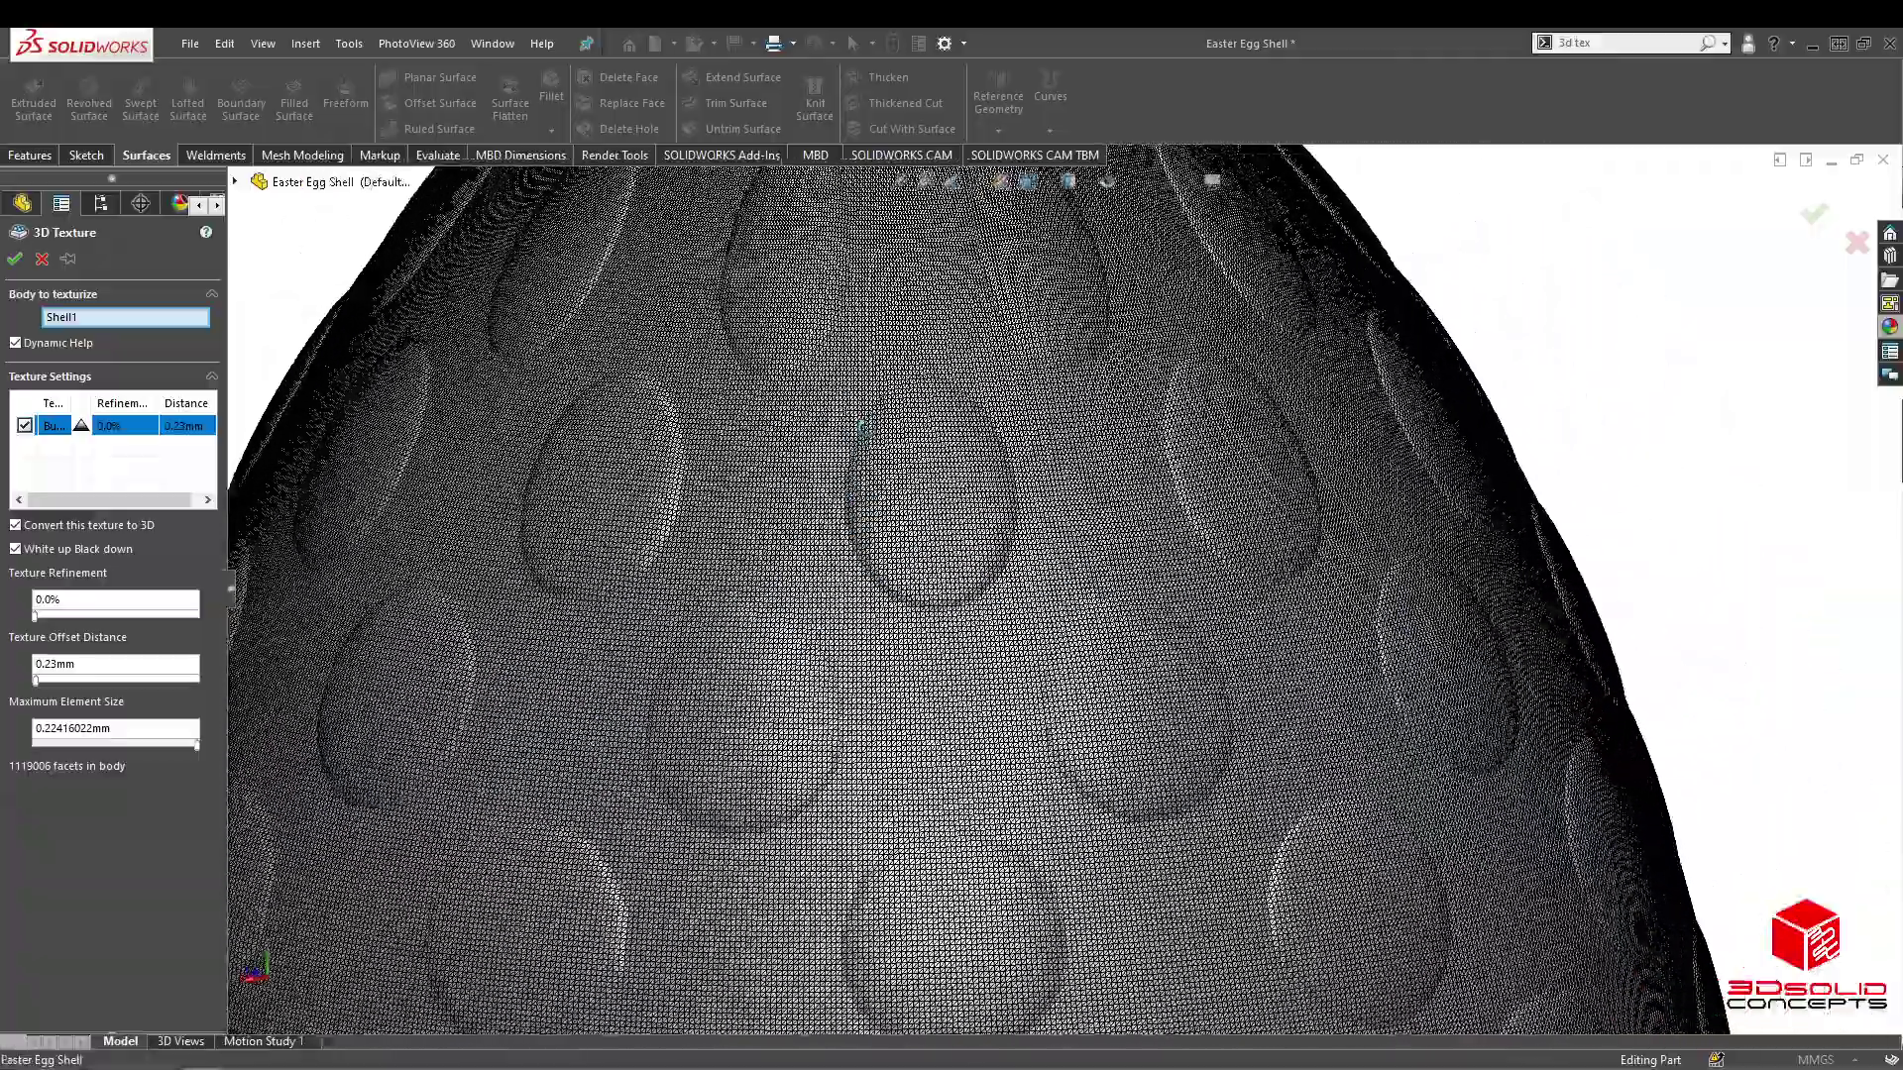
{"action": "scroll", "coordinate": [881, 465], "scroll_direction": "up", "scroll_amount": 4}
{"action": "scroll", "coordinate": [918, 535], "scroll_direction": "down", "scroll_amount": 5}
{"action": "left_click", "coordinate": [16, 259]}
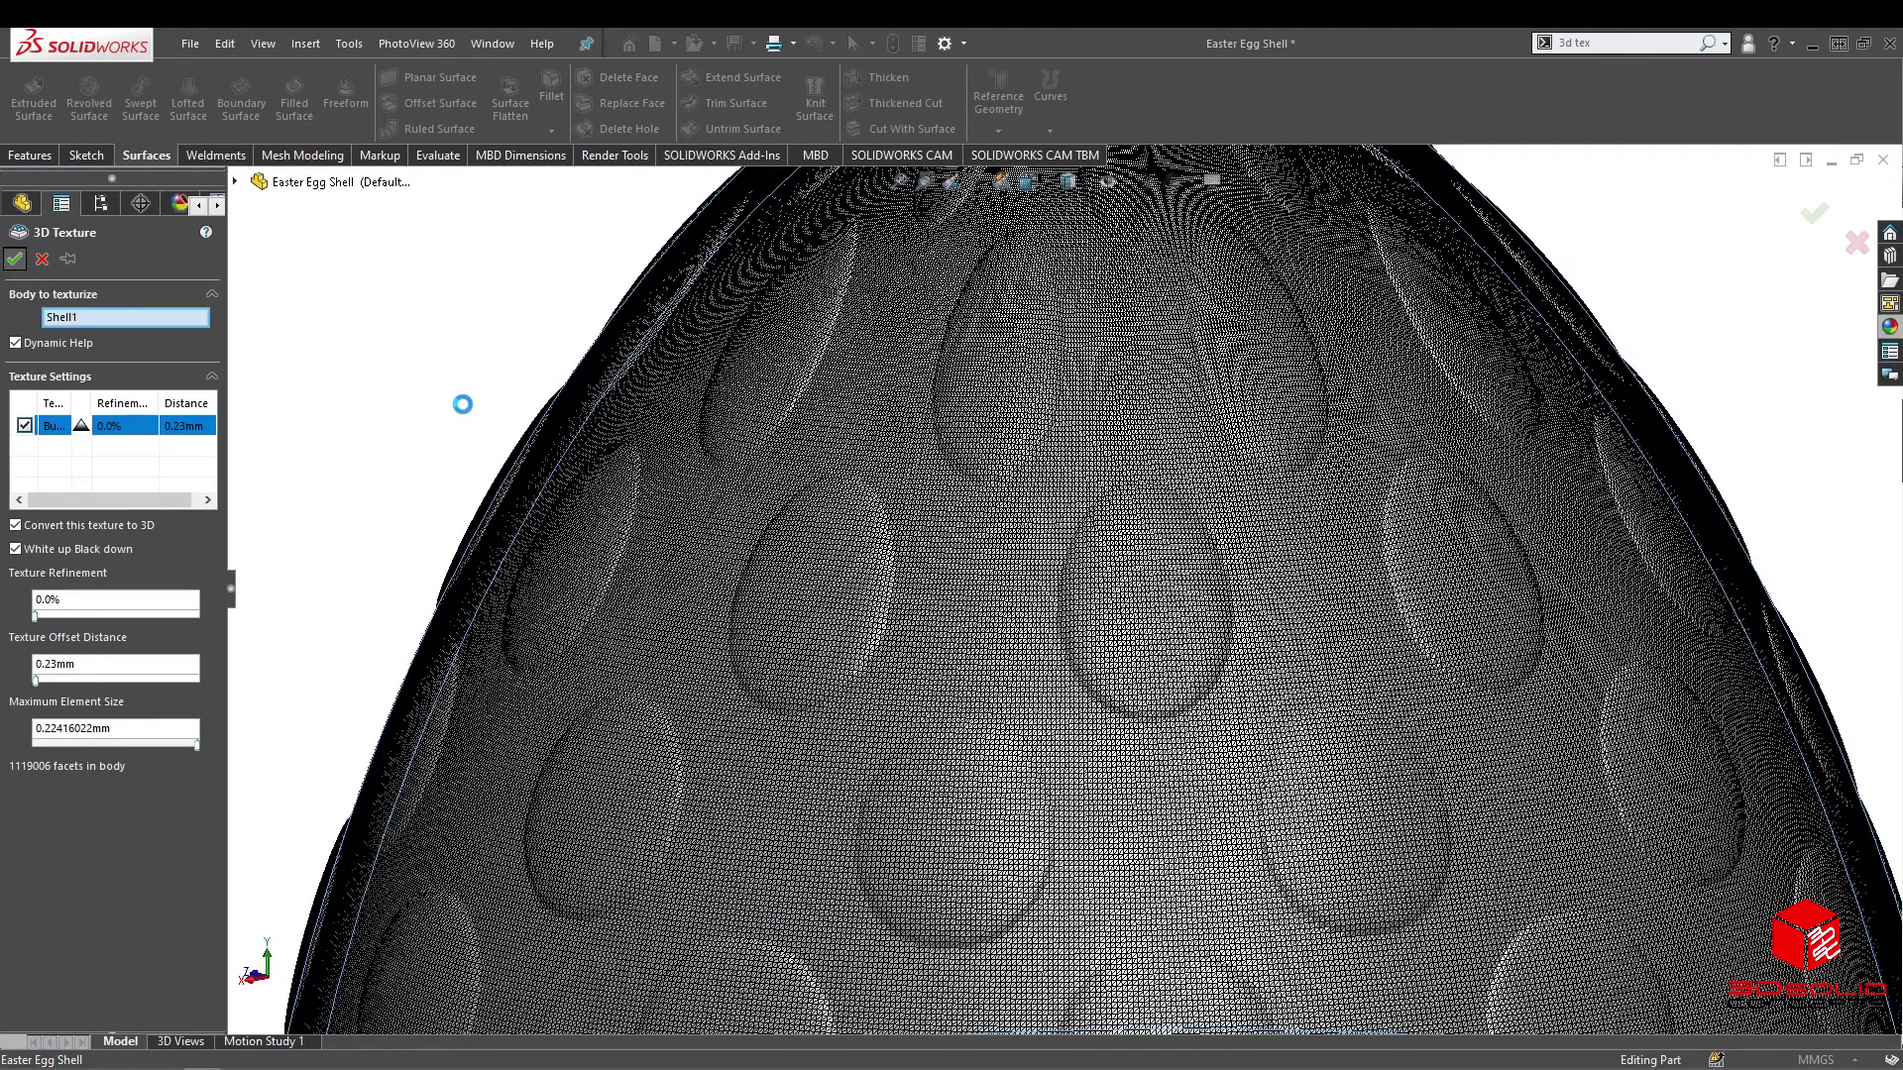
{"action": "scroll", "coordinate": [875, 425], "scroll_direction": "up", "scroll_amount": 4}
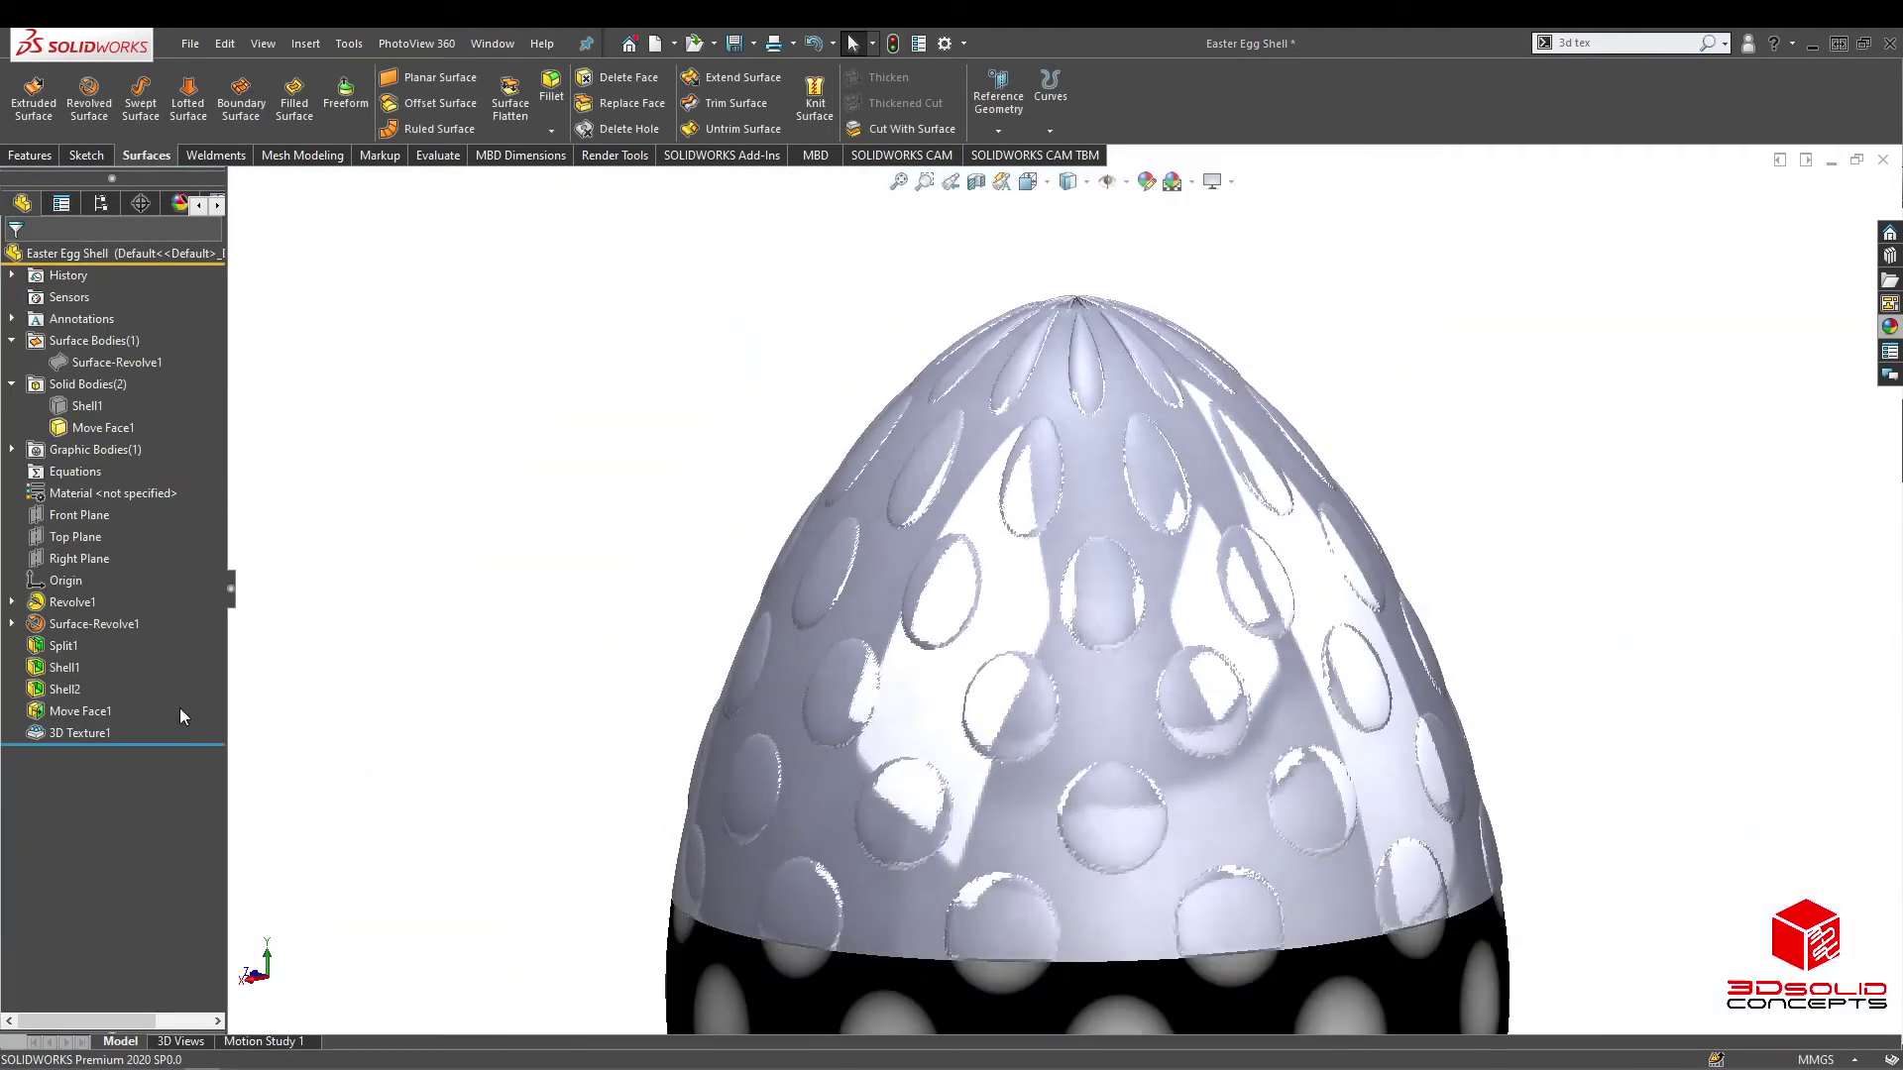
Step: Edit the upper half's 3D Texture feature and set its texture refinement to 60%
{"action": "right_click", "coordinate": [98, 734]}
{"action": "left_click", "coordinate": [129, 607]}
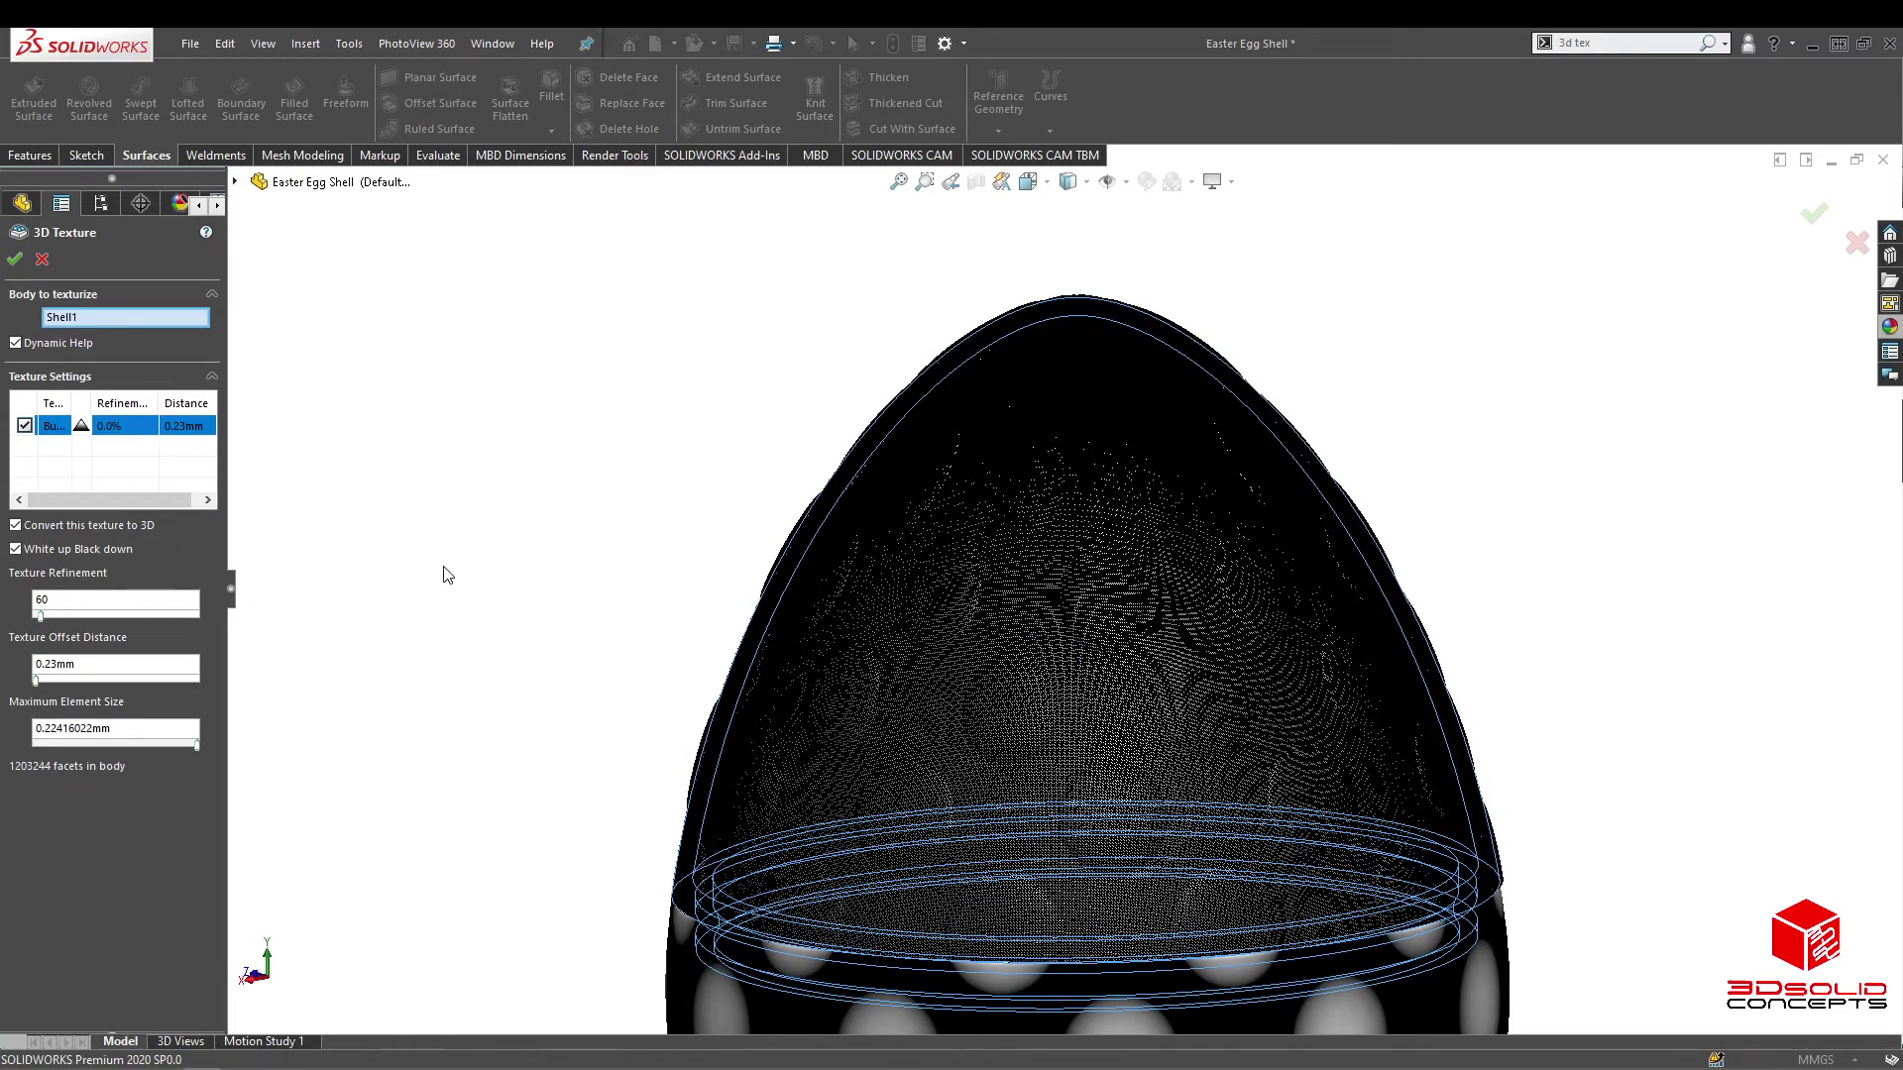
{"action": "scroll", "coordinate": [986, 804], "scroll_direction": "down", "scroll_amount": 5}
{"action": "scroll", "coordinate": [986, 798], "scroll_direction": "down", "scroll_amount": 3}
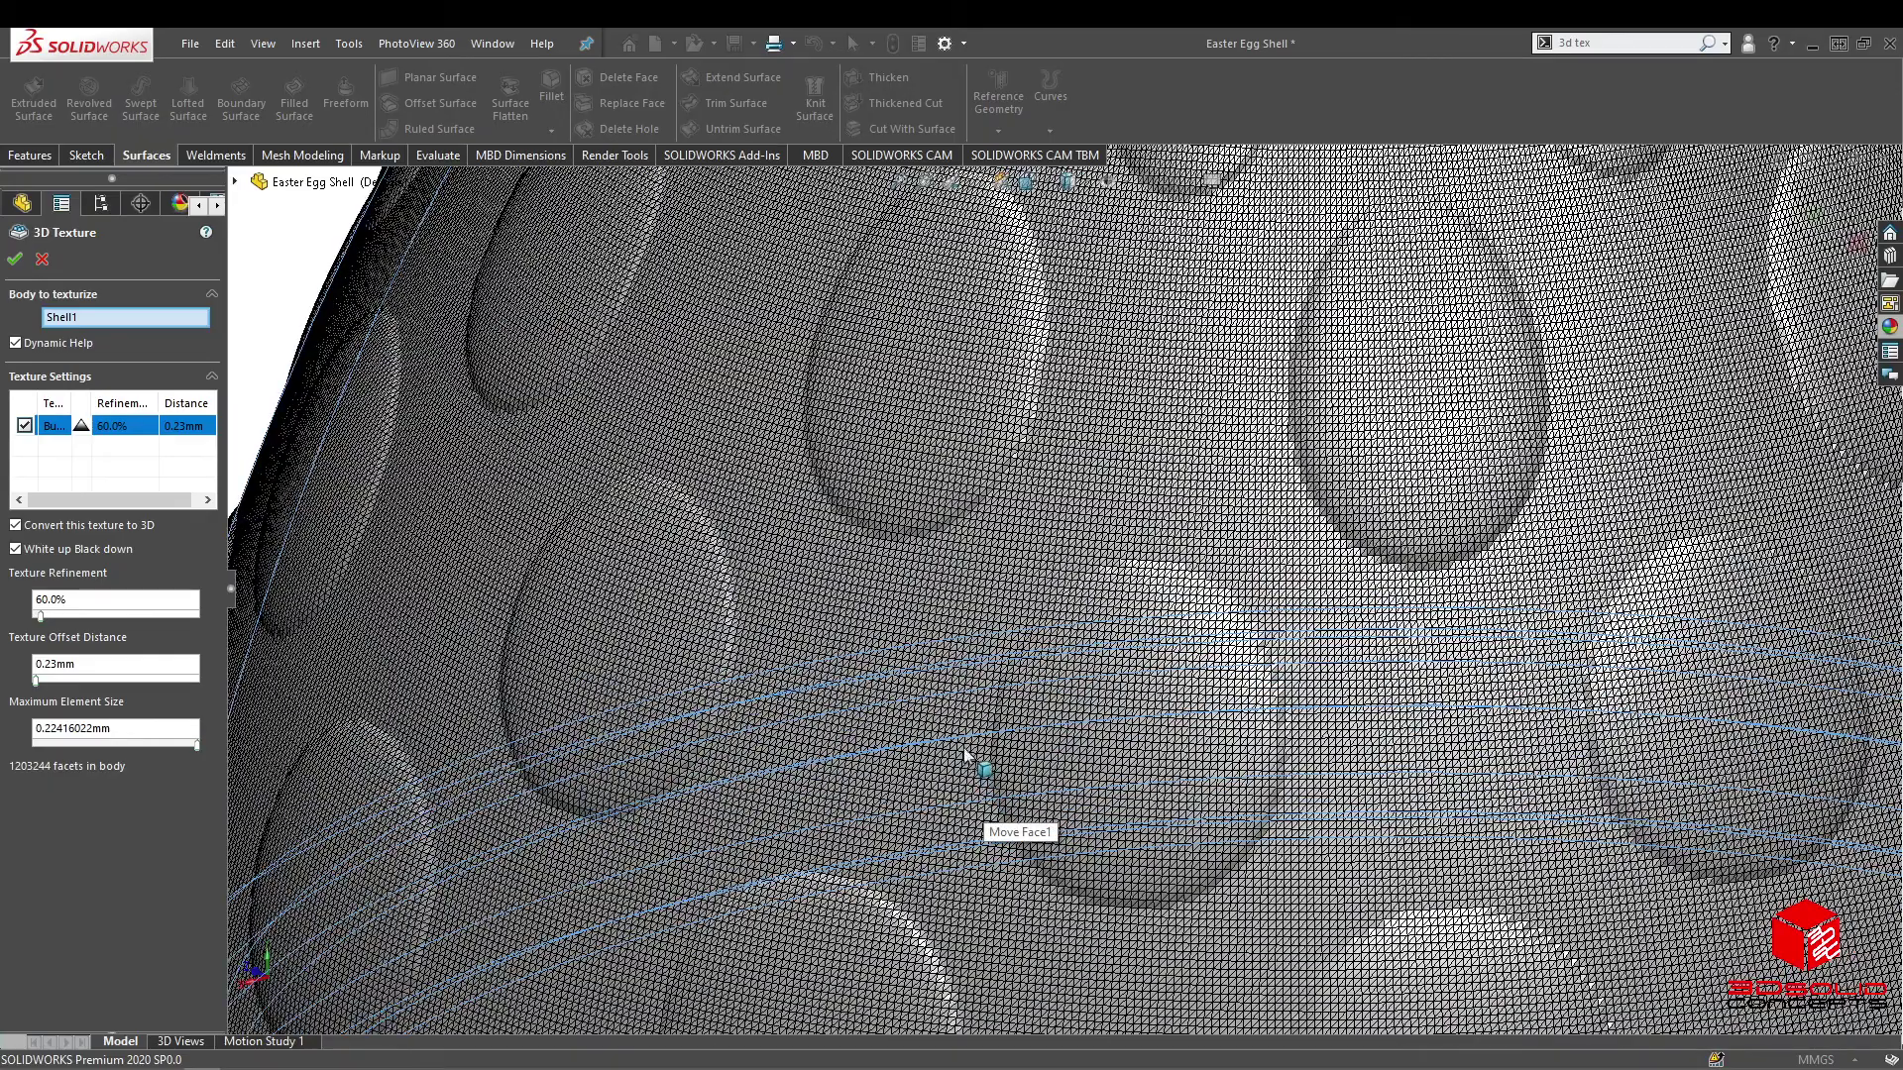
{"action": "scroll", "coordinate": [959, 738], "scroll_direction": "up", "scroll_amount": 3}
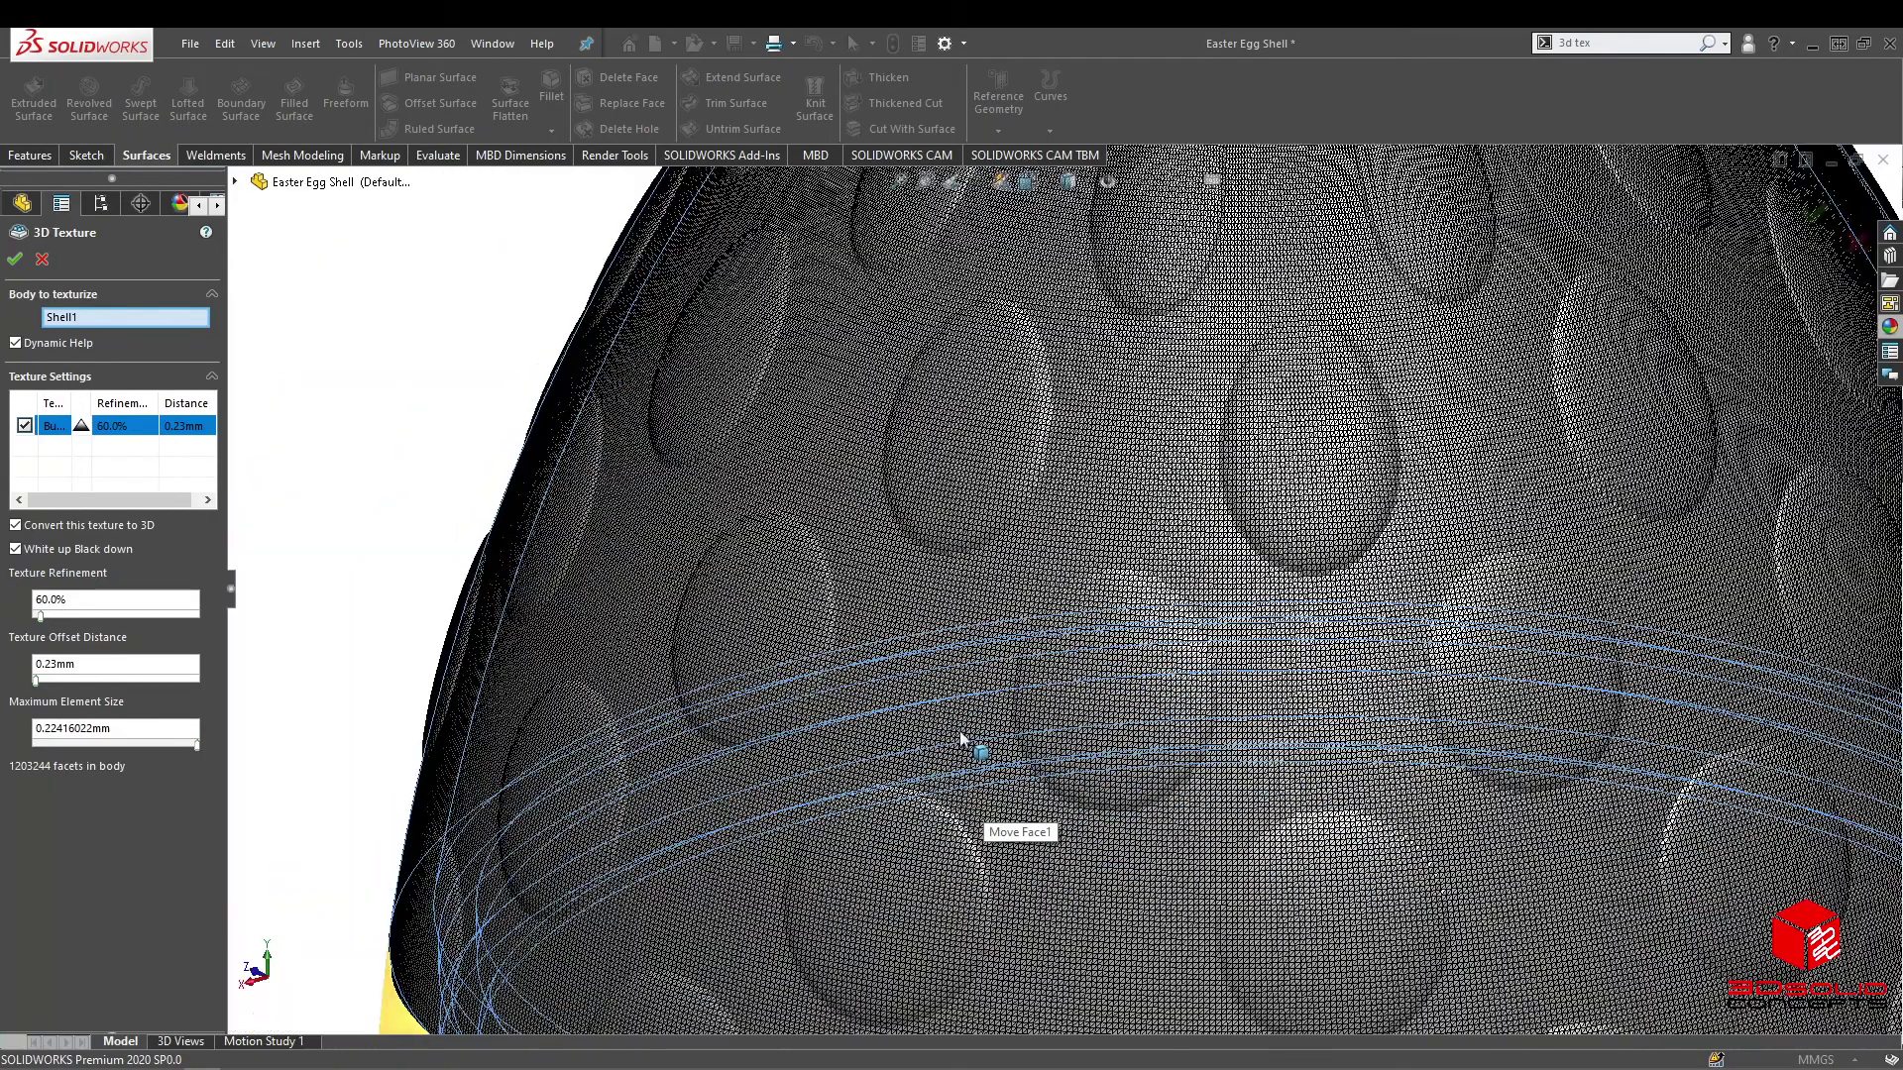
Step: Check the refined mesh around the upper half, accept the edited 3D Texture, and view the whole egg
{"action": "scroll", "coordinate": [960, 738], "scroll_direction": "up", "scroll_amount": 5}
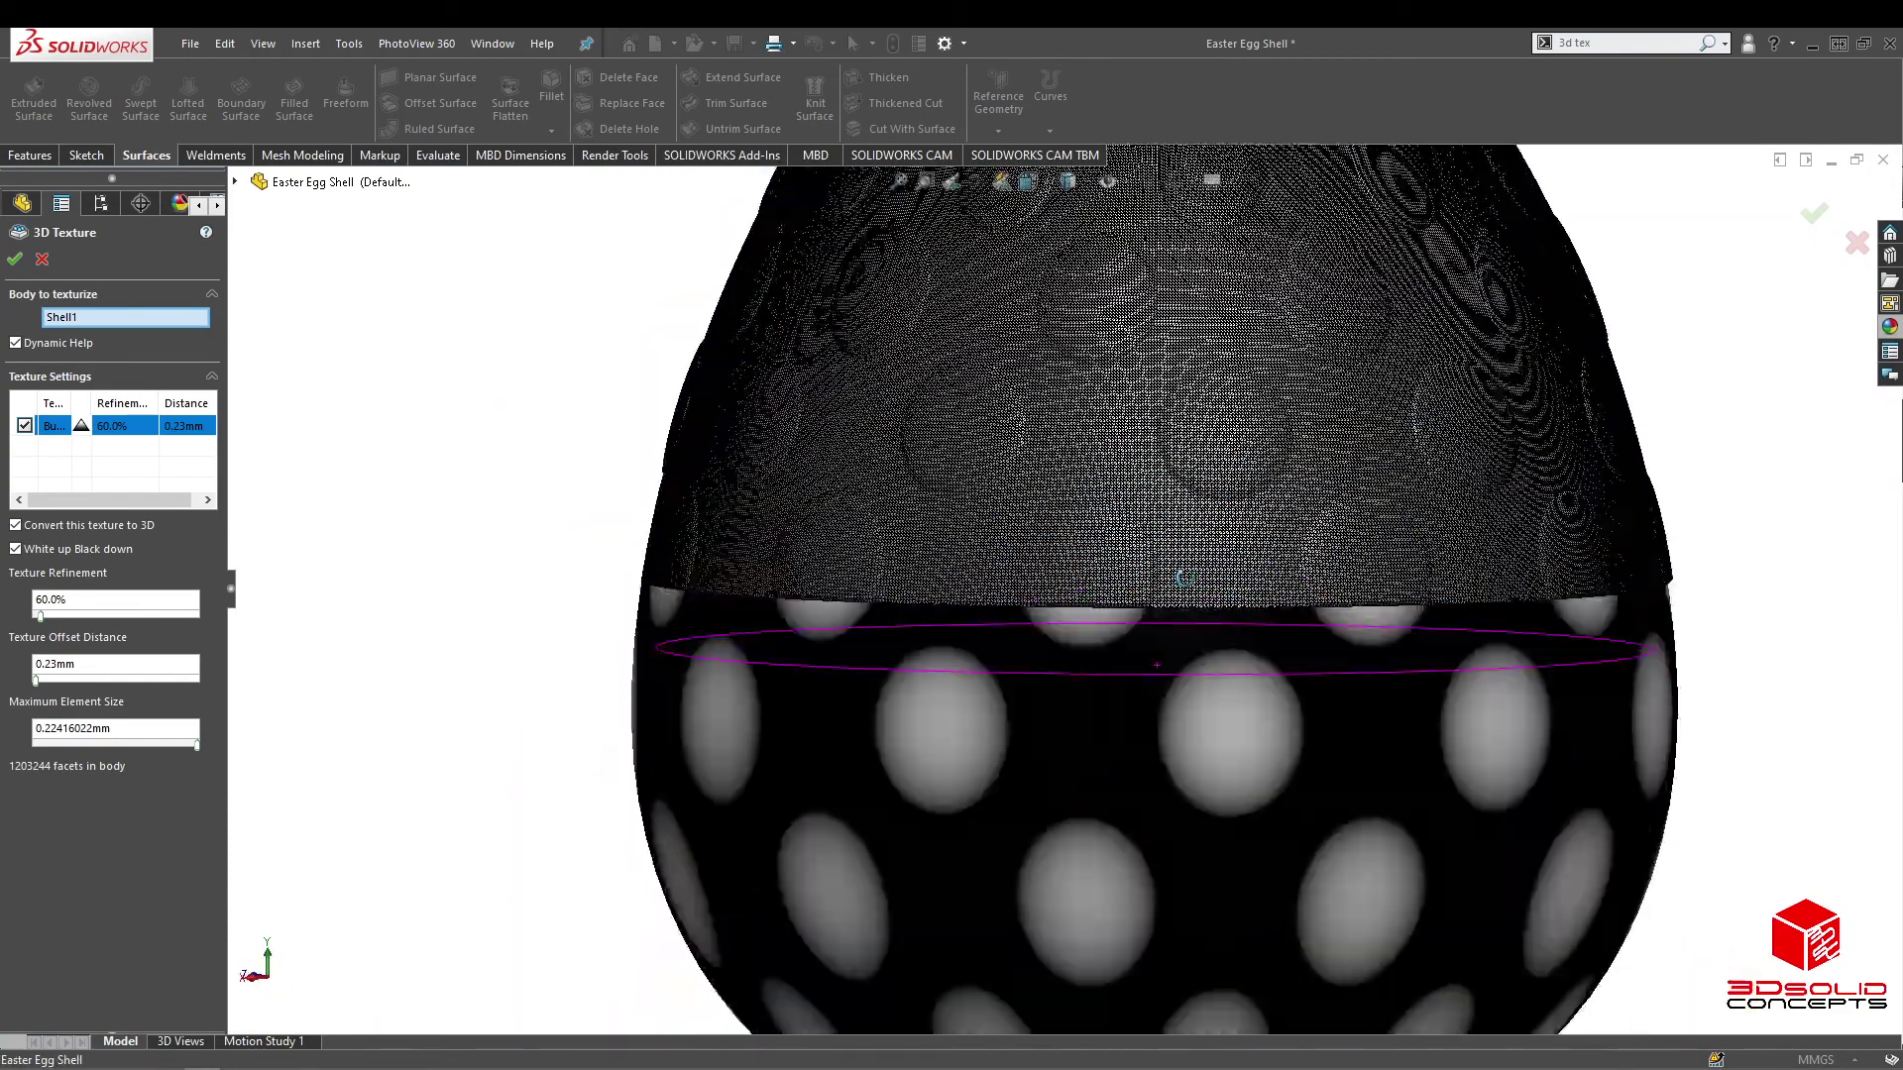
{"action": "middle_click_drag", "start_coordinate": [1184, 578], "coordinate": [1139, 627]}
{"action": "scroll", "coordinate": [1098, 594], "scroll_direction": "up", "scroll_amount": 4}
{"action": "scroll", "coordinate": [1106, 482], "scroll_direction": "down", "scroll_amount": 4}
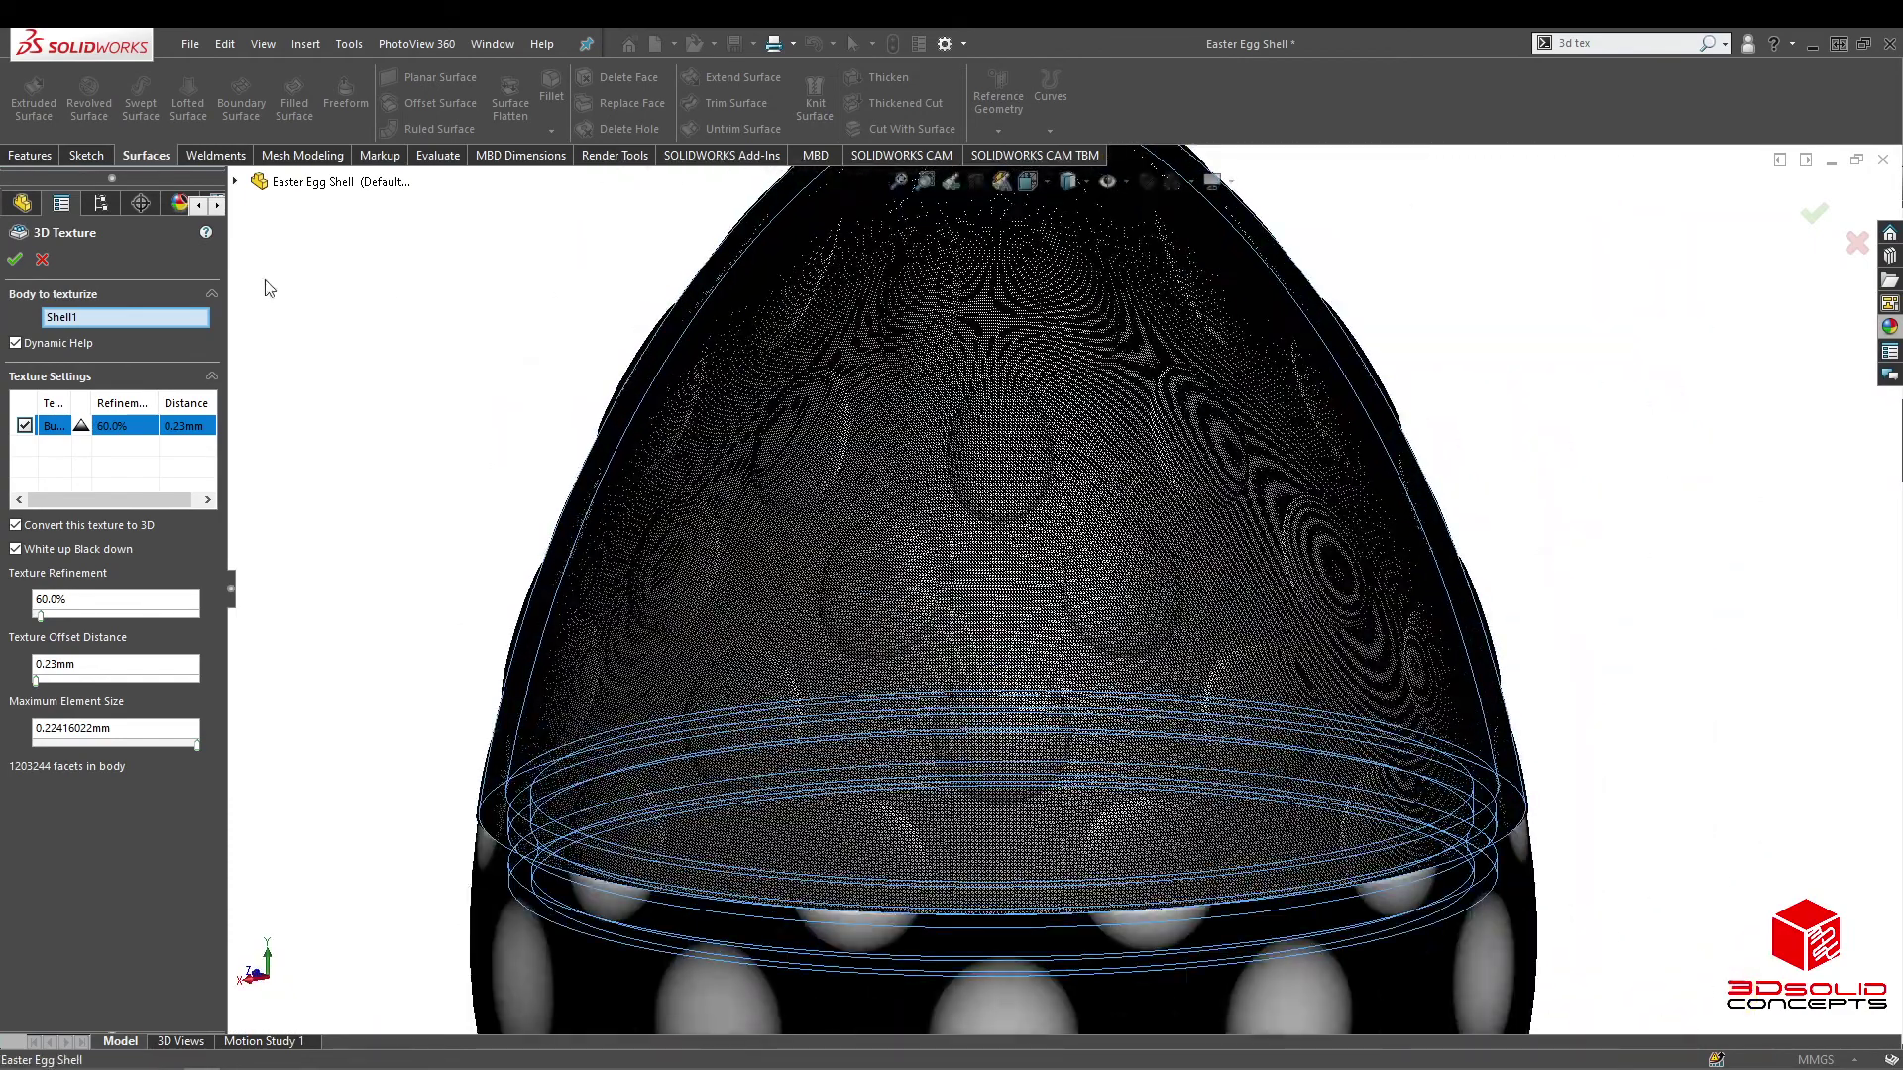
{"action": "left_click", "coordinate": [15, 260]}
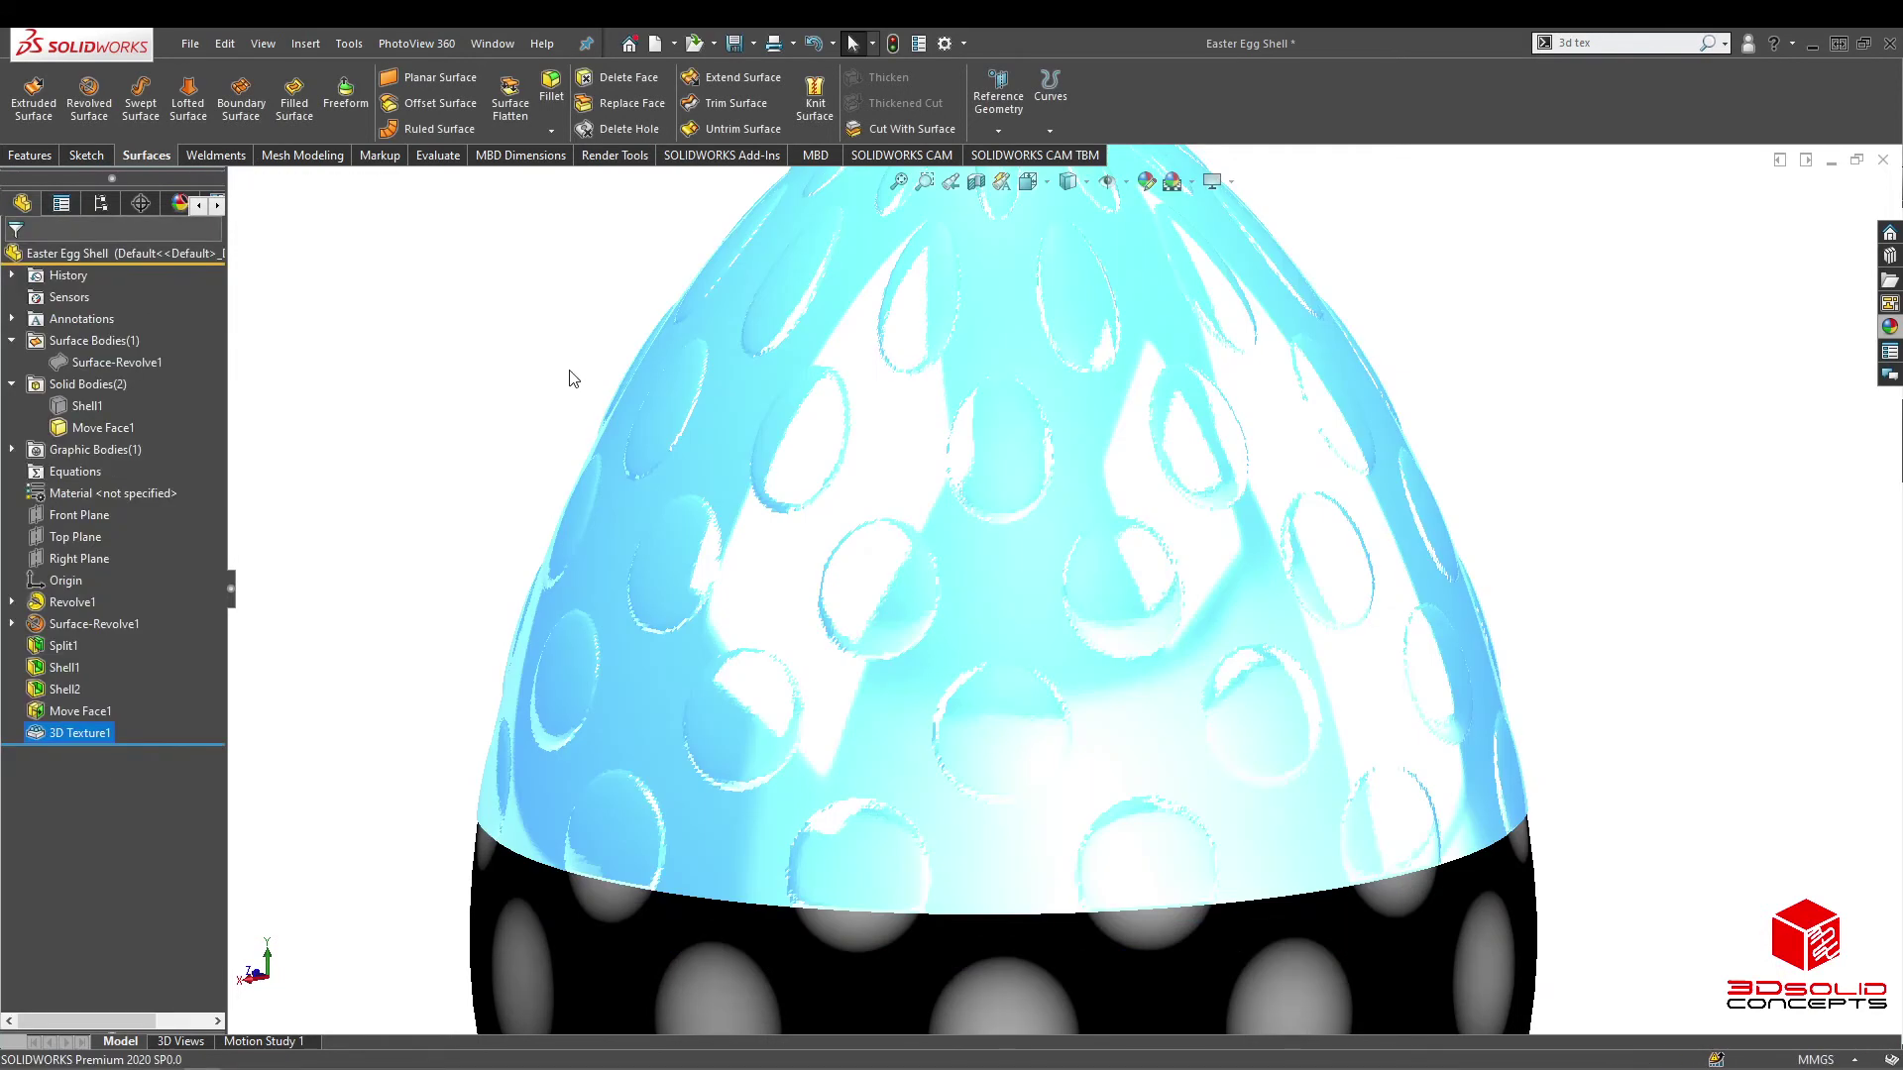
{"action": "left_click", "coordinate": [569, 371]}
{"action": "scroll", "coordinate": [1217, 605], "scroll_direction": "up", "scroll_amount": 2}
{"action": "middle_click_drag", "start_coordinate": [1217, 604], "coordinate": [1256, 697]}
{"action": "scroll", "coordinate": [1221, 739], "scroll_direction": "up", "scroll_amount": 2}
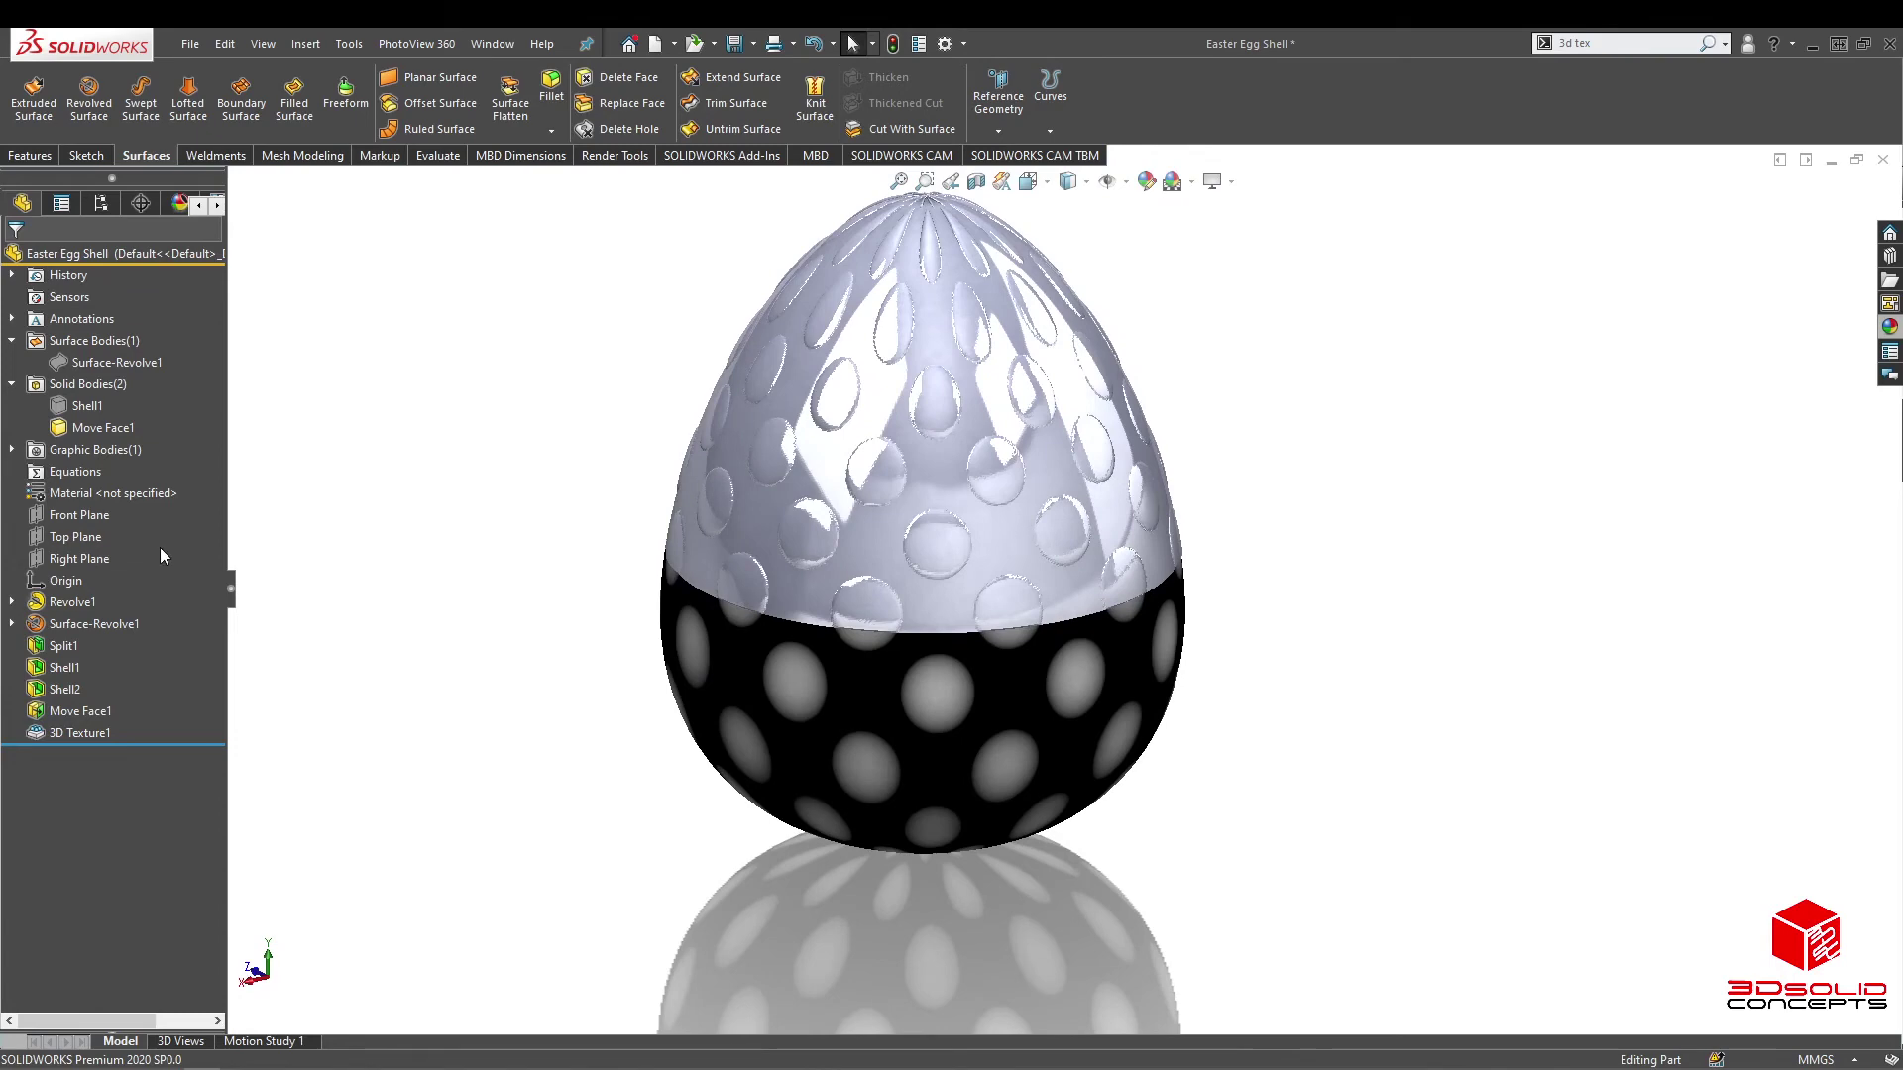
Step: Apply a 3D Texture to the lower half's solid body, converting its bubble texture with 60% refinement and 0.222769 mm maximum element size
{"action": "right_click", "coordinate": [100, 429]}
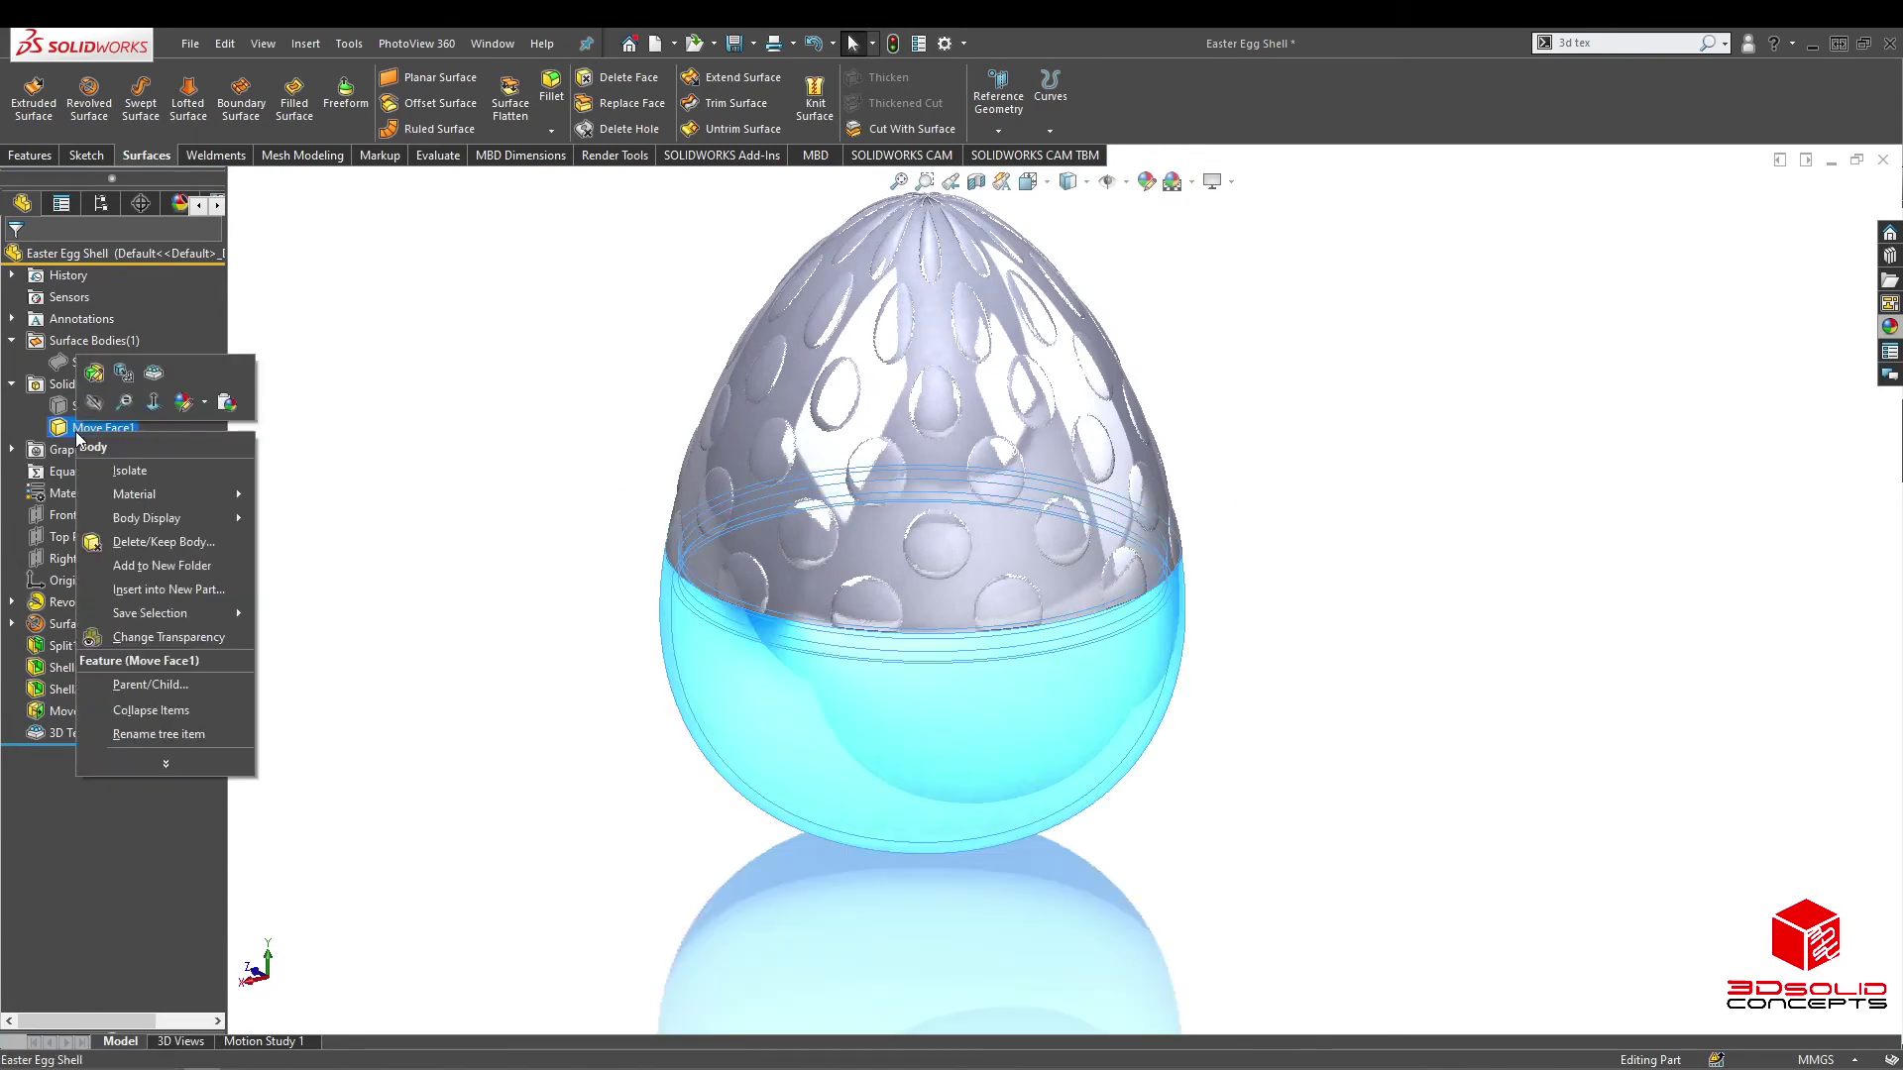
{"action": "left_click", "coordinate": [155, 374]}
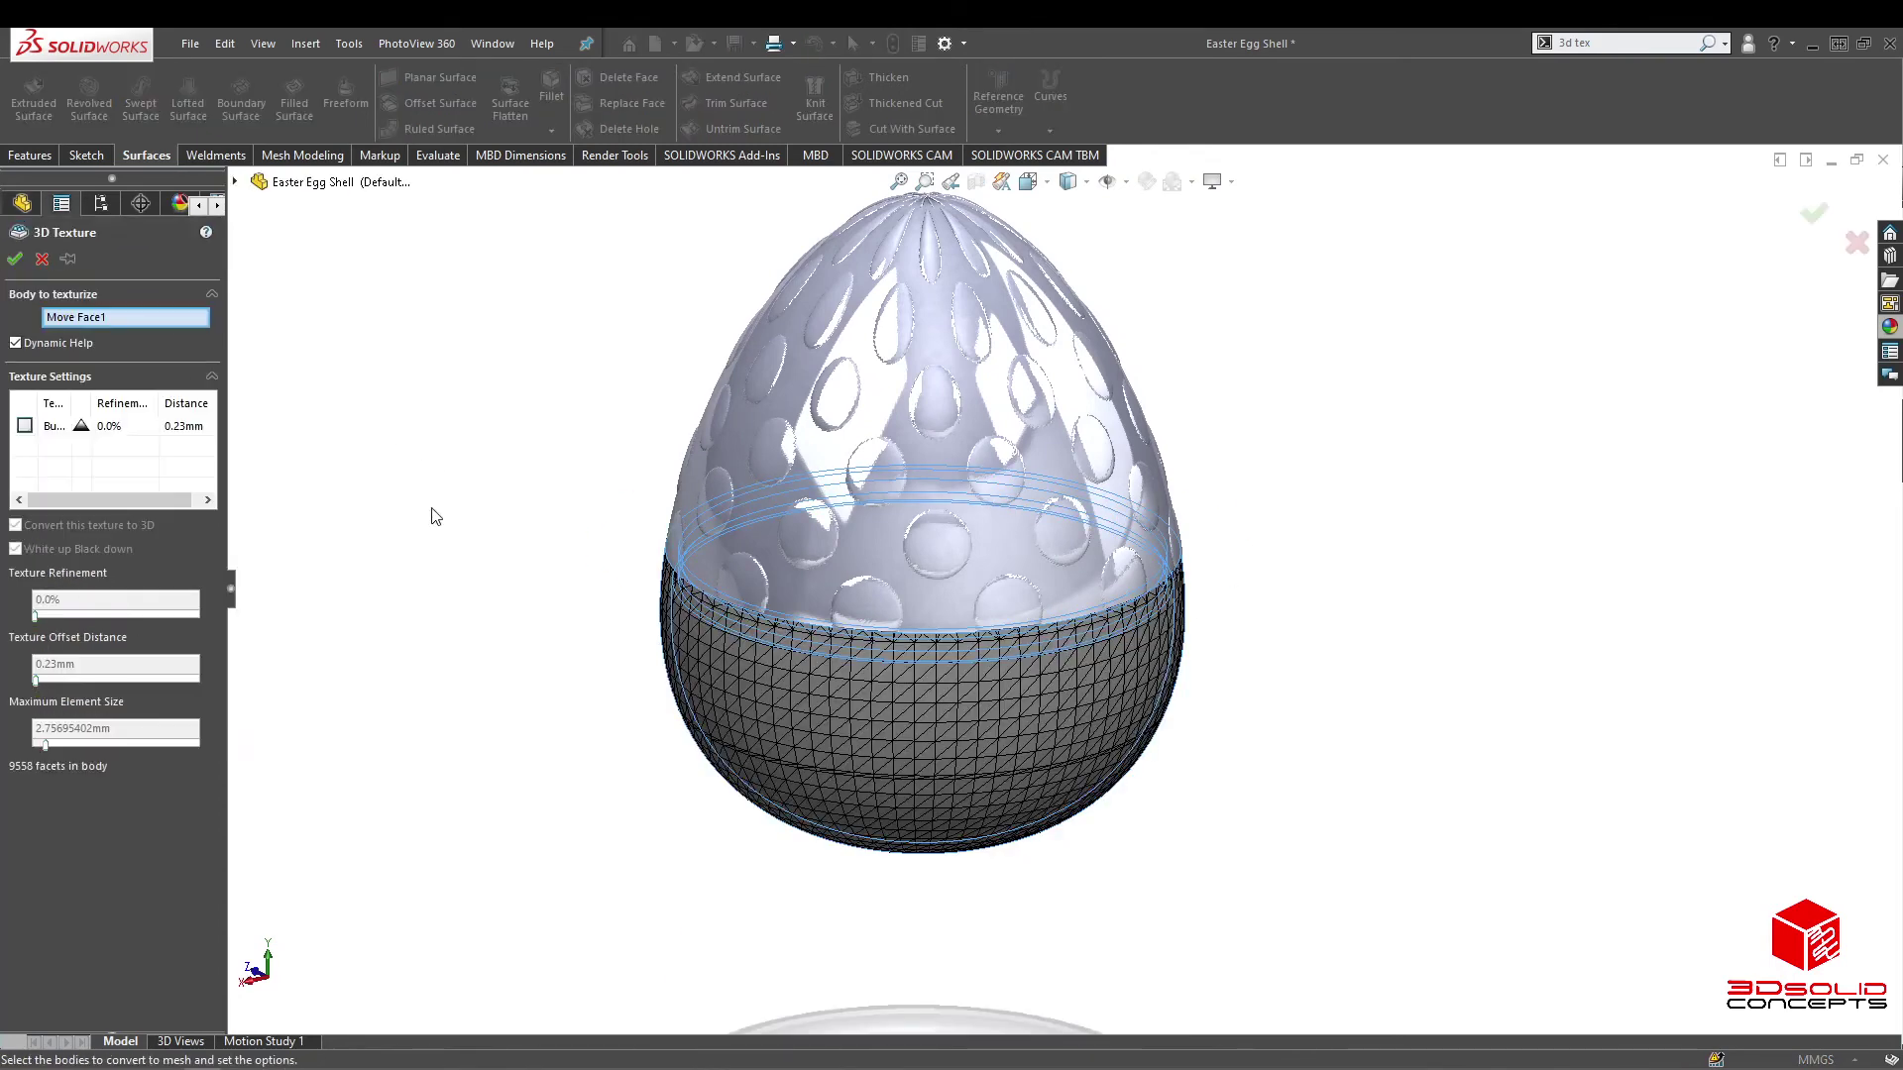
{"action": "left_click", "coordinate": [24, 427]}
{"action": "double_click", "coordinate": [39, 601]}
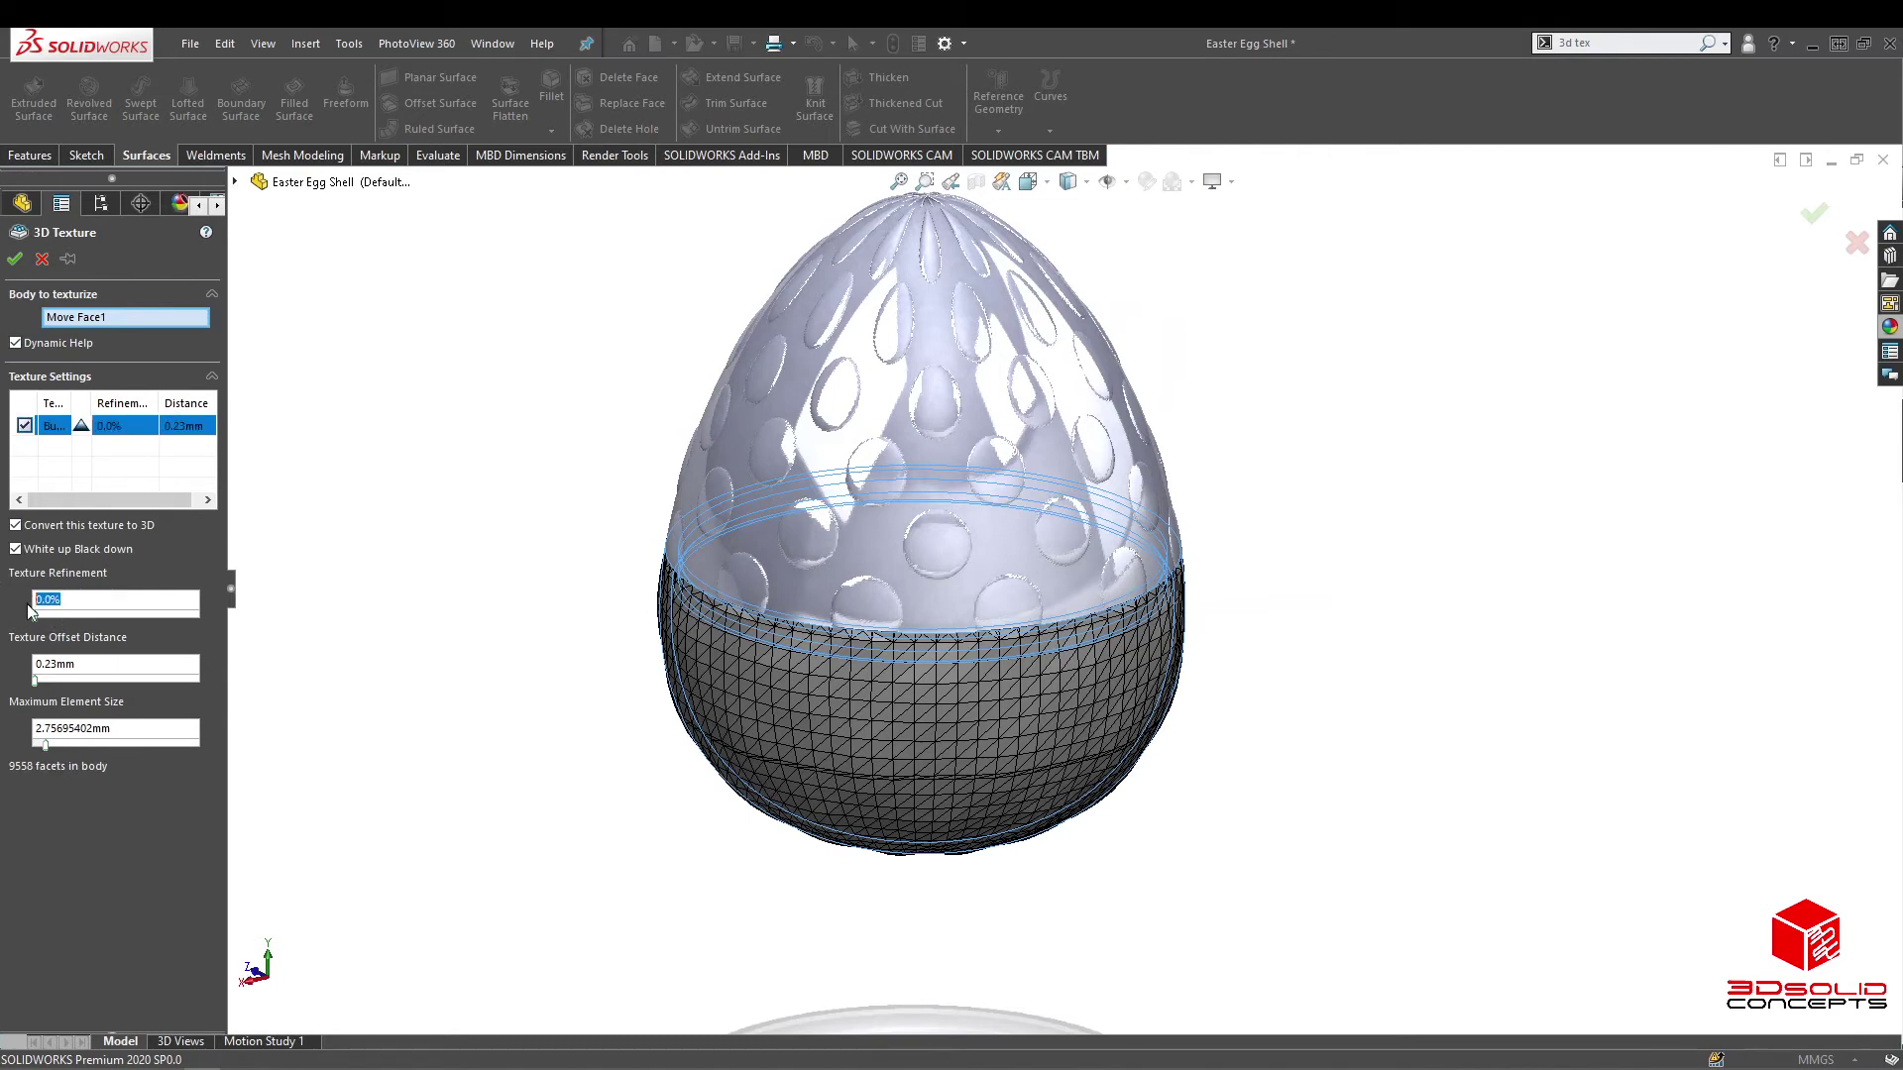
{"action": "type", "text": "60"}
{"action": "left_click_drag", "start_coordinate": [47, 746], "coordinate": [206, 743]}
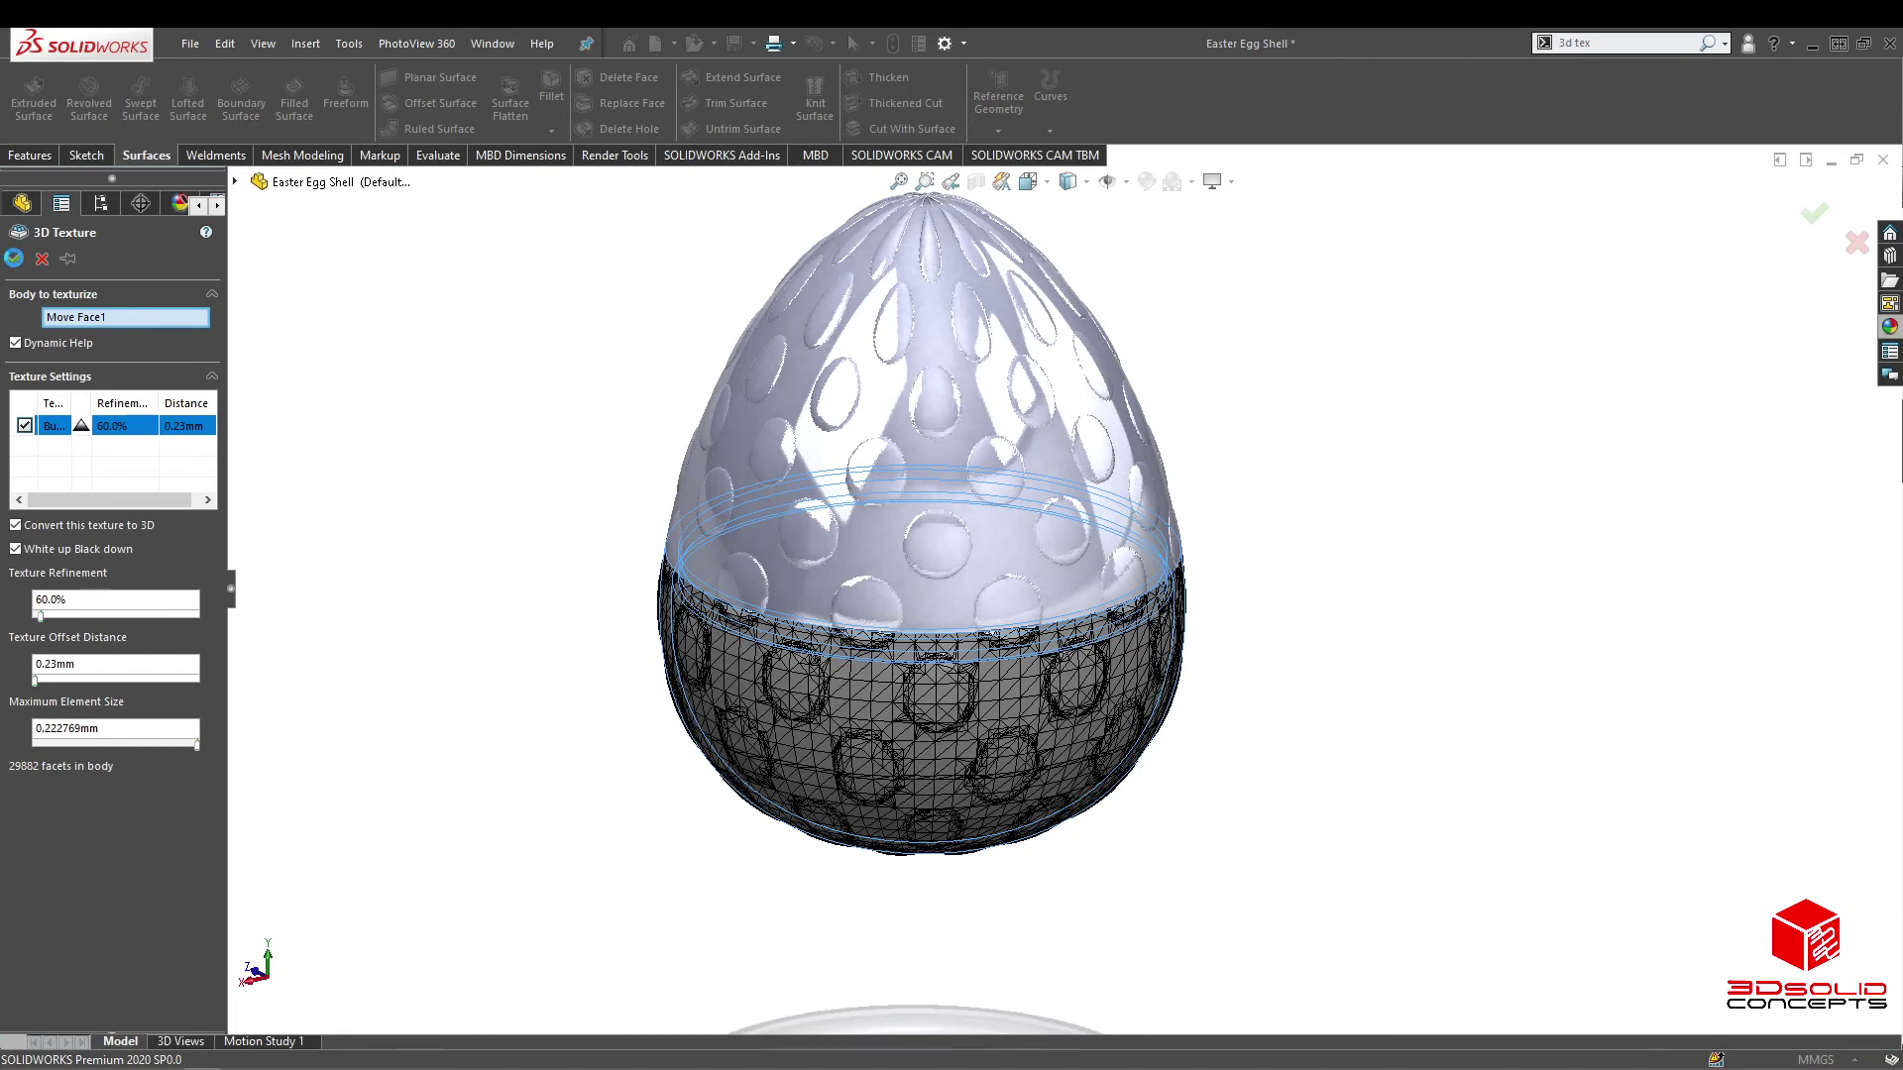
{"action": "left_click", "coordinate": [14, 261]}
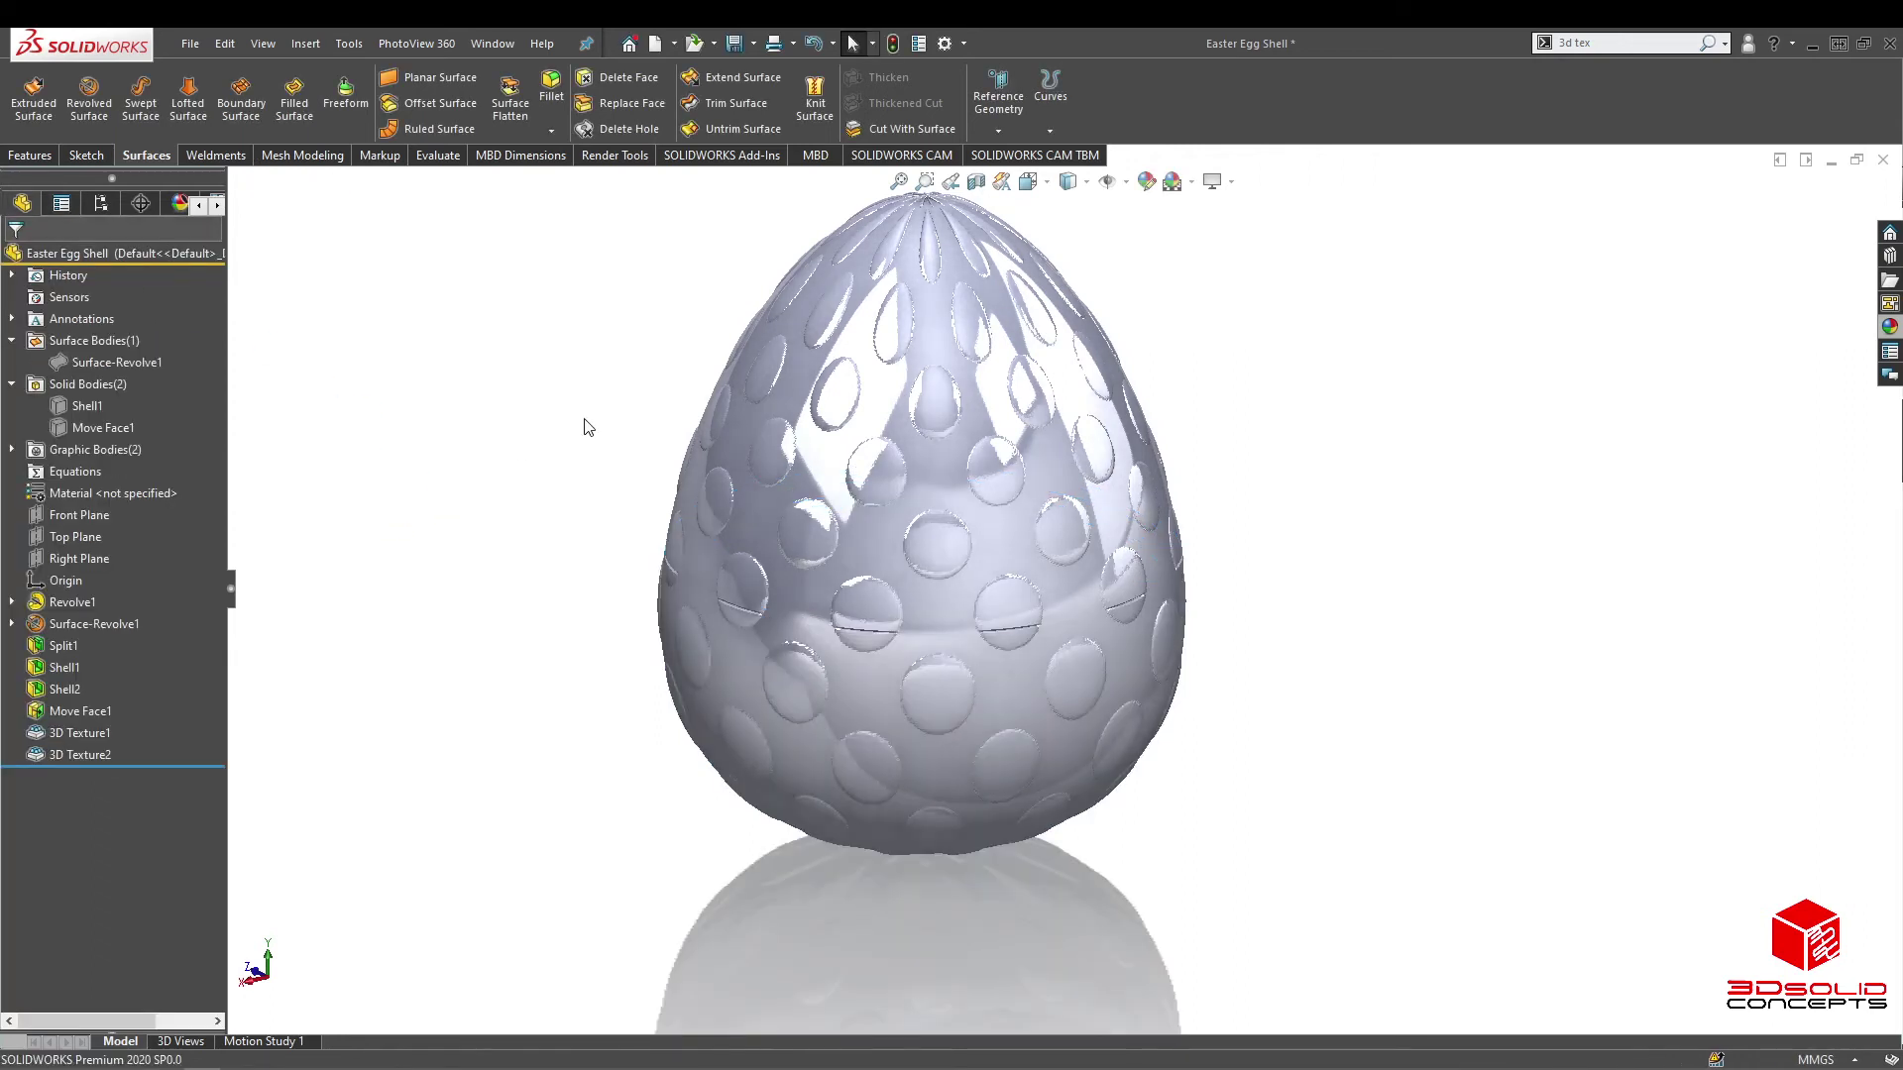
Step: List the part's graphic bodies and check the operations available for the upper half's mesh, such as Decimate Mesh Body
{"action": "left_click", "coordinate": [12, 448]}
{"action": "left_click", "coordinate": [89, 473]}
{"action": "right_click", "coordinate": [89, 473]}
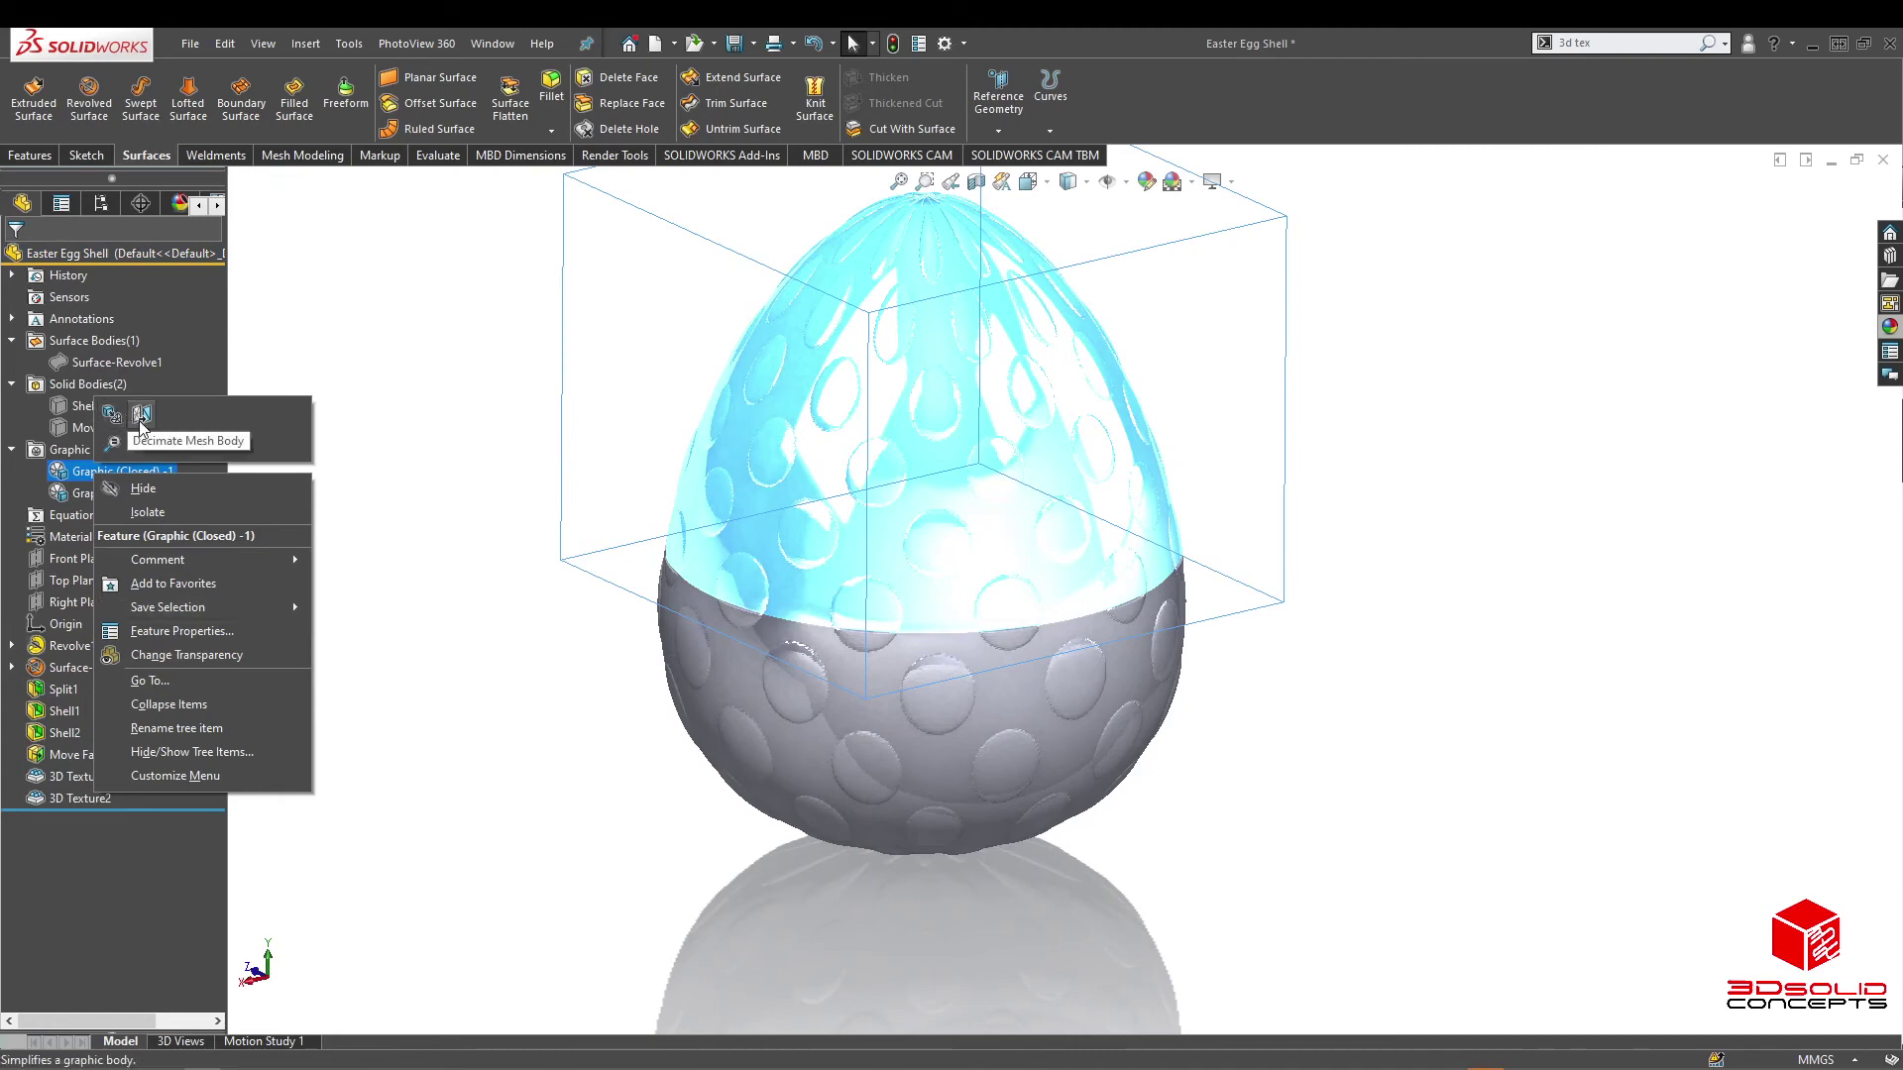
{"action": "left_click", "coordinate": [420, 779]}
Step: Examine the raised bubbles along the joint between the two halves and around the whole textured egg
{"action": "middle_click_drag", "start_coordinate": [1032, 567], "coordinate": [1034, 526]}
{"action": "scroll", "coordinate": [960, 617], "scroll_direction": "down", "scroll_amount": 5}
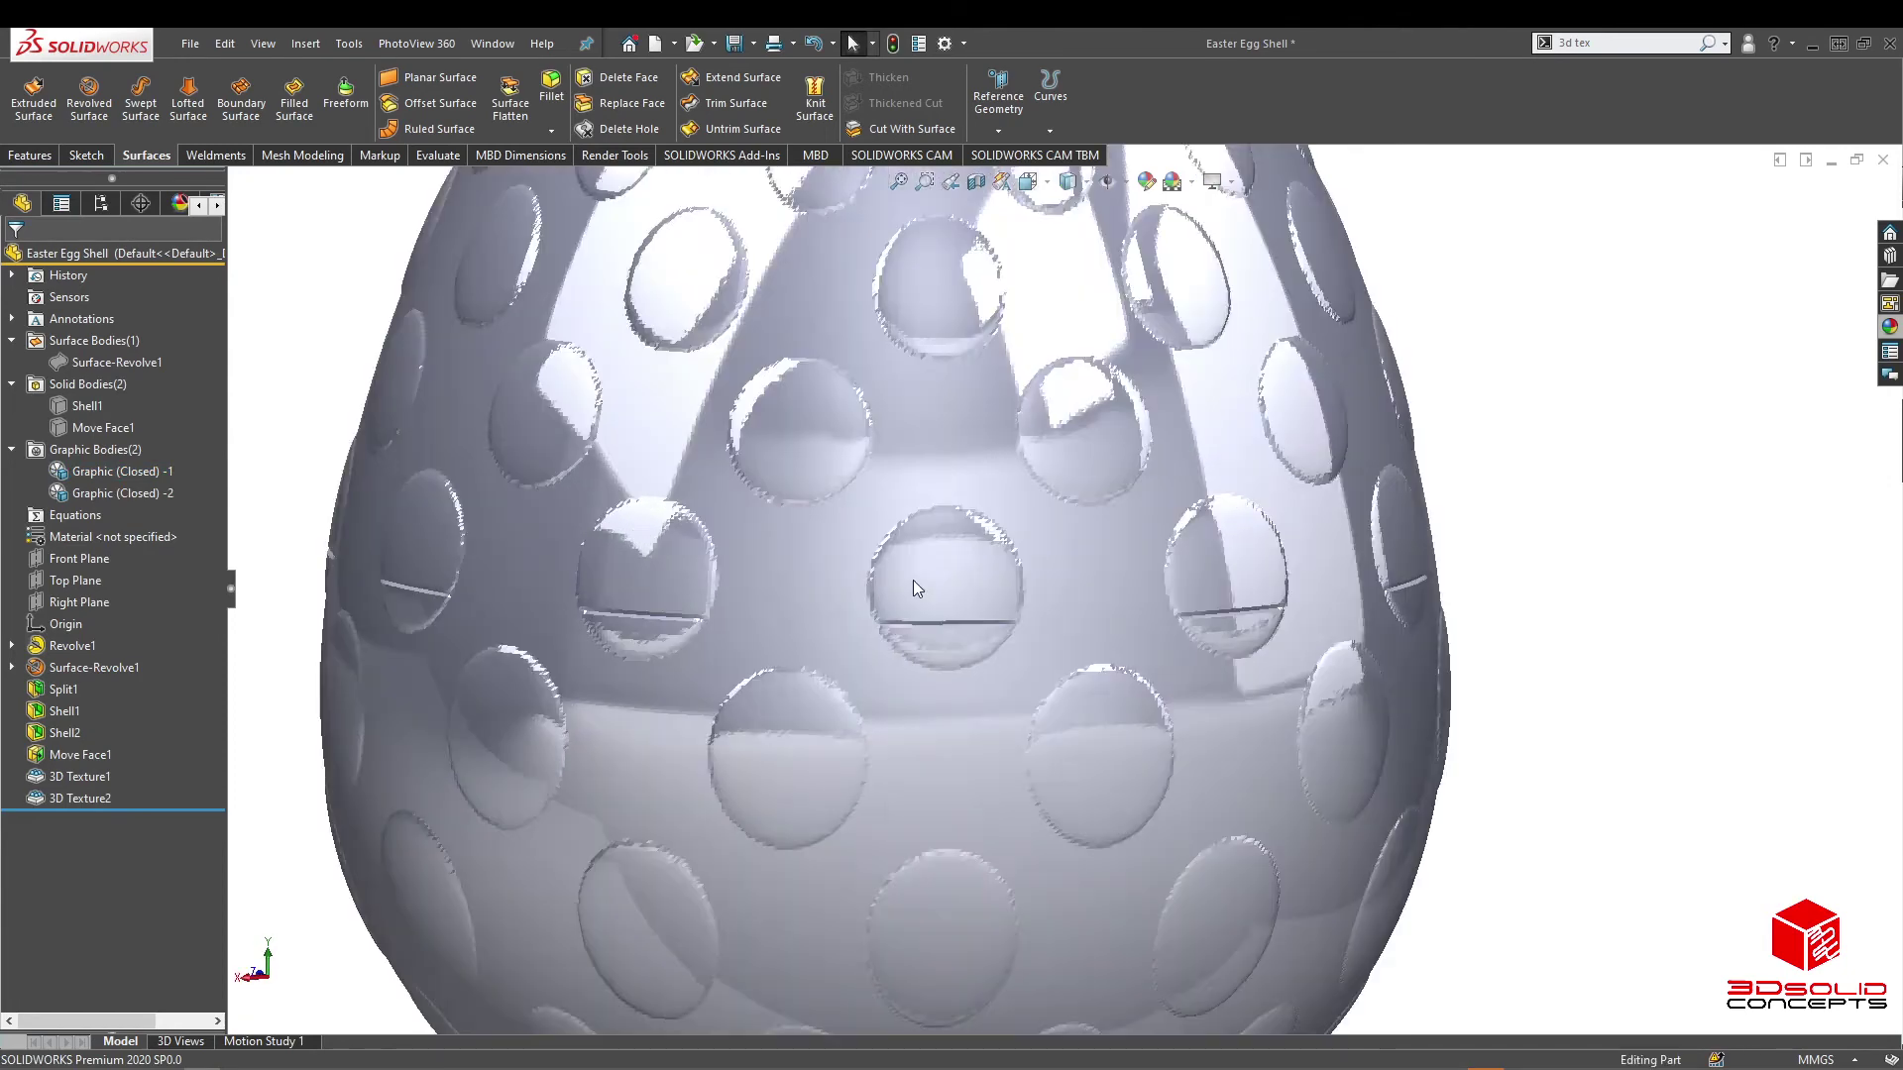
{"action": "scroll", "coordinate": [898, 608], "scroll_direction": "up", "scroll_amount": 3}
{"action": "middle_click_drag", "start_coordinate": [1001, 626], "coordinate": [1103, 573]}
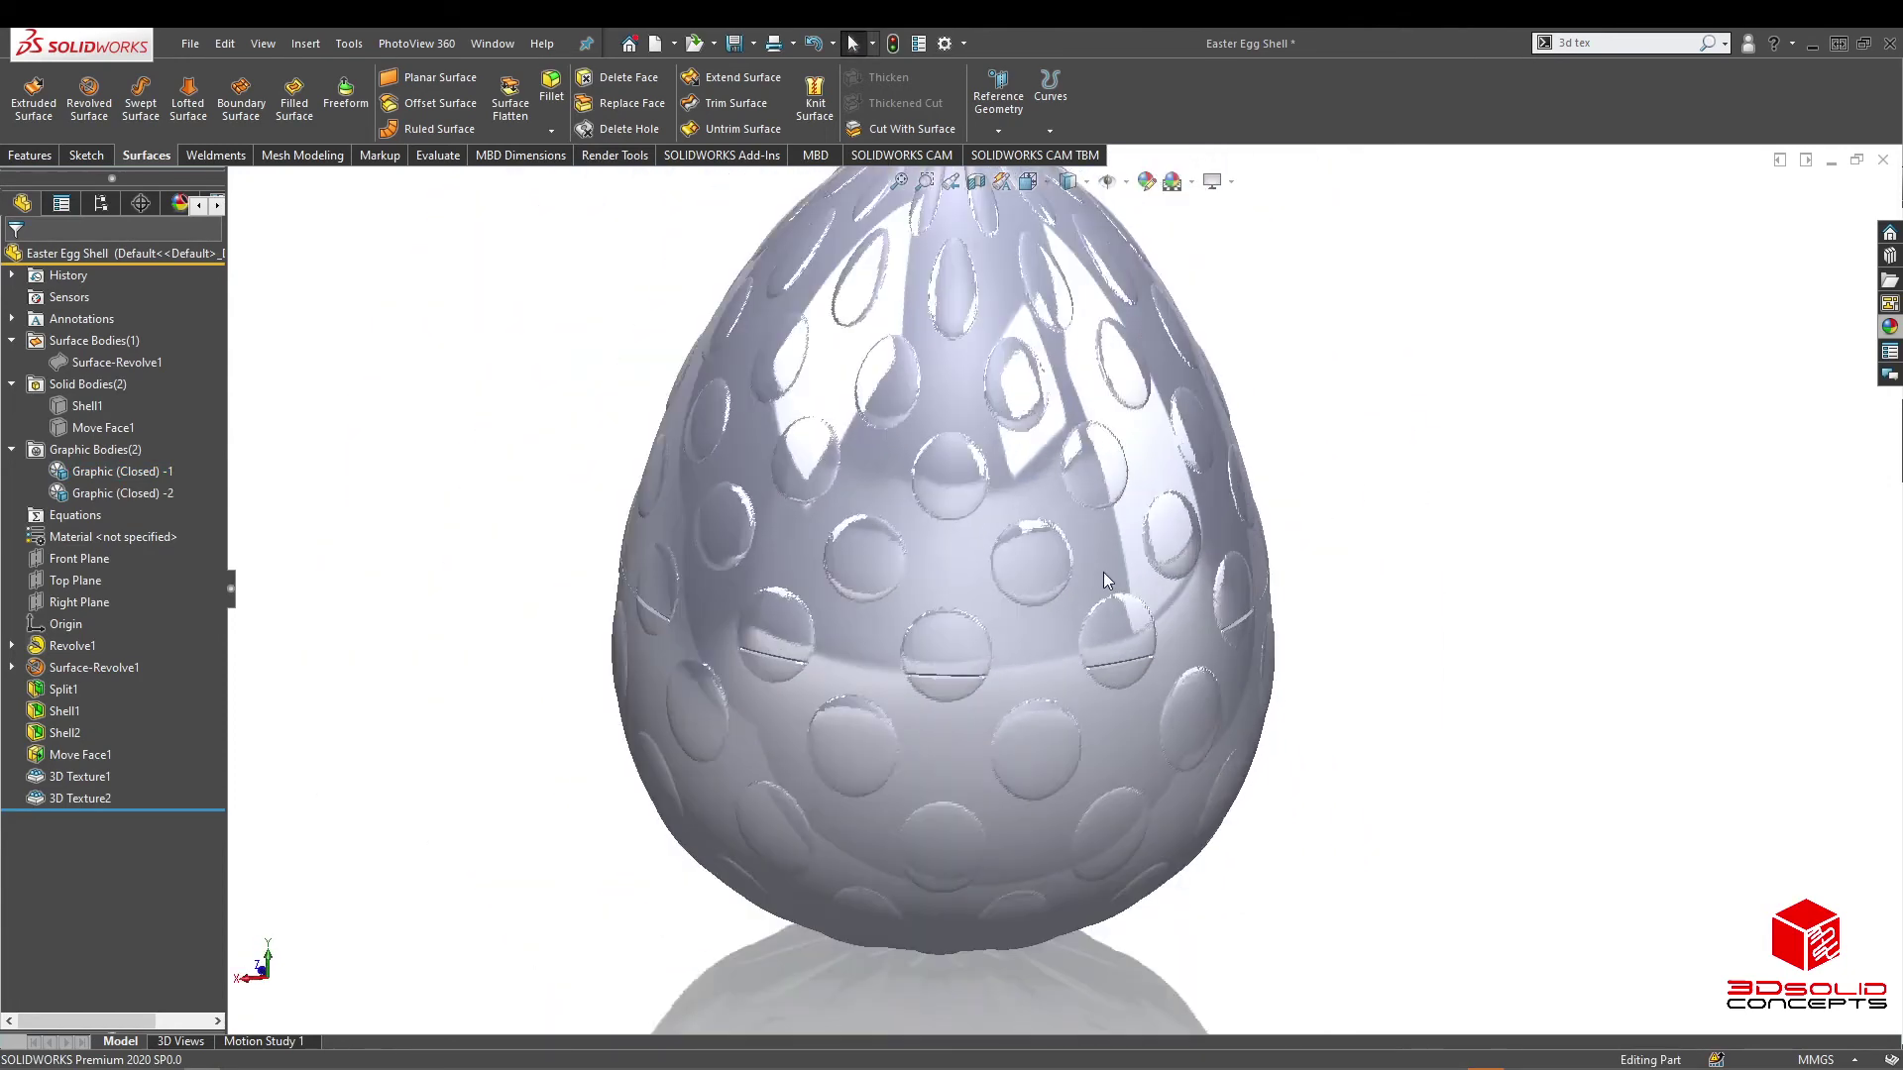
{"action": "scroll", "coordinate": [1096, 567], "scroll_direction": "up", "scroll_amount": 1}
{"action": "scroll", "coordinate": [1091, 555], "scroll_direction": "down", "scroll_amount": 1}
{"action": "scroll", "coordinate": [1090, 553], "scroll_direction": "up", "scroll_amount": 3}
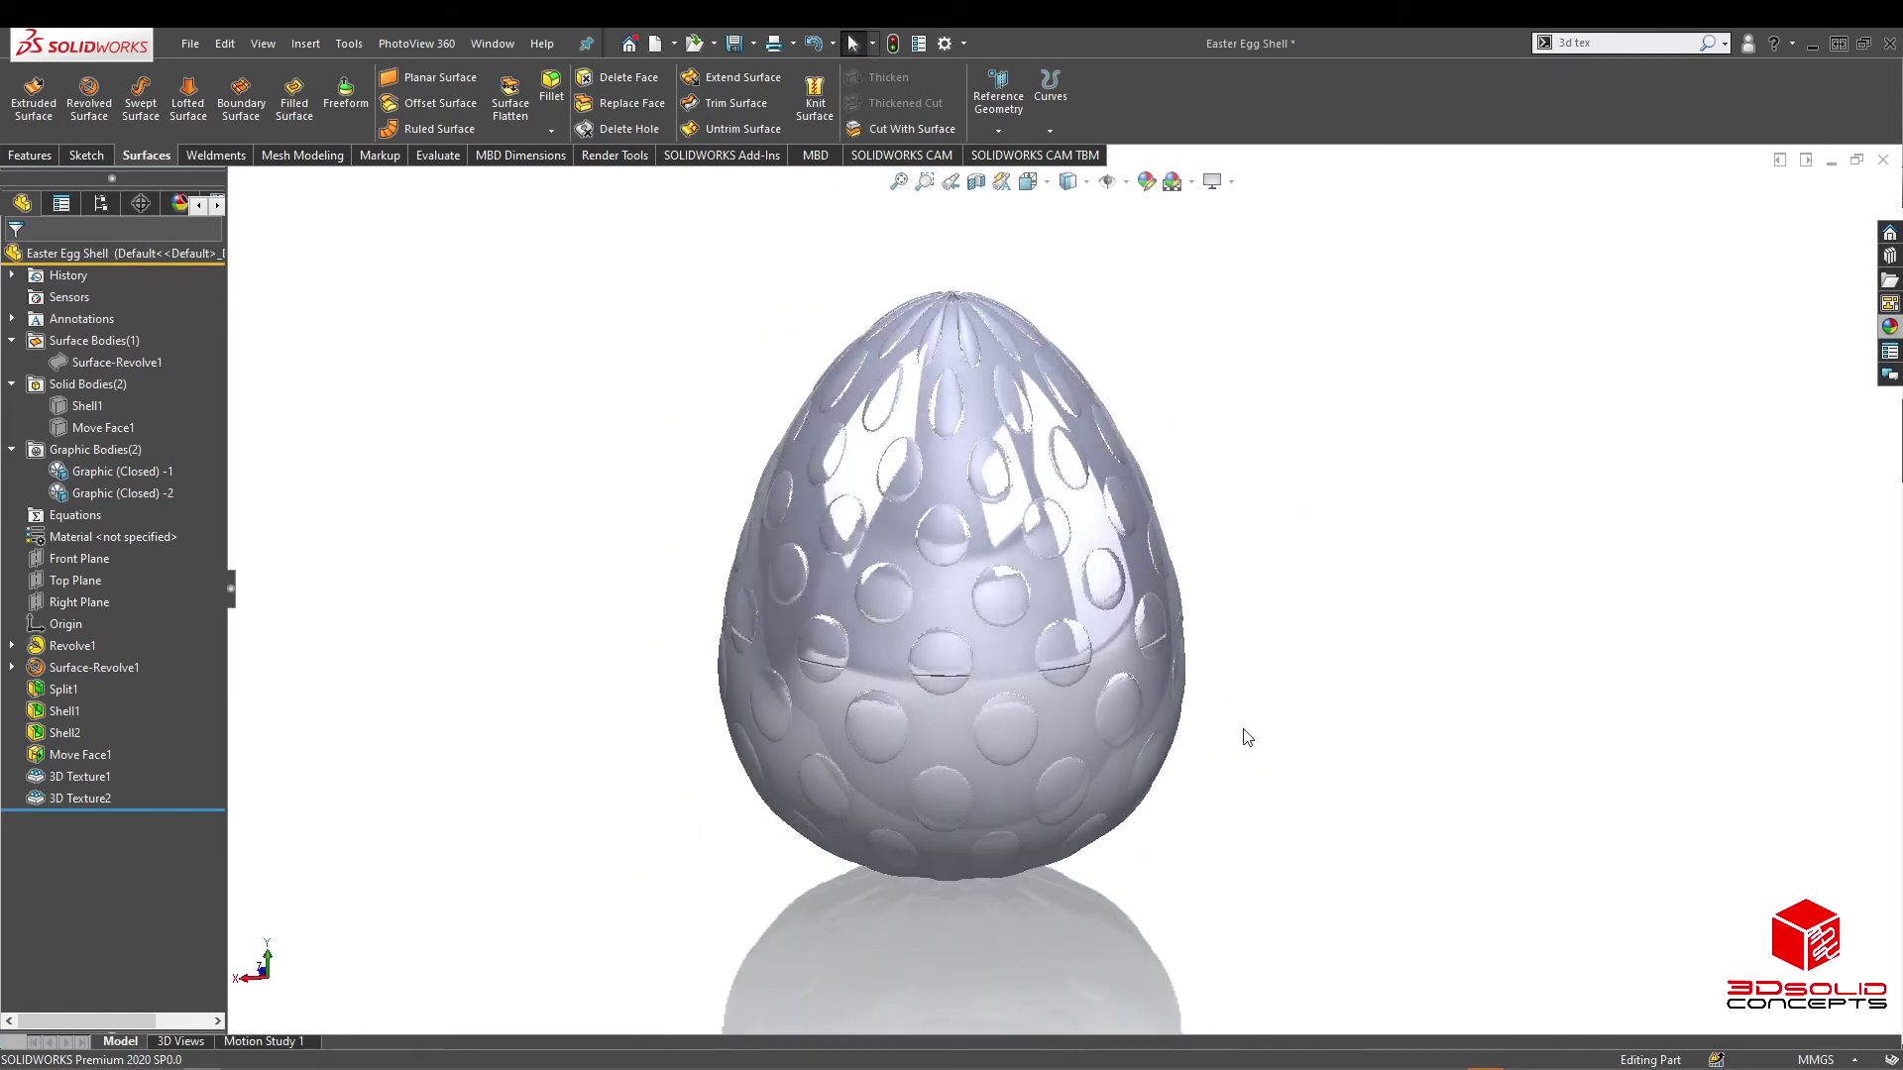
{"action": "mouse_move", "coordinate": [1158, 704]}
{"action": "middle_mouse_down"}
{"action": "mouse_move", "coordinate": [1079, 688]}
{"action": "mouse_move", "coordinate": [1227, 664]}
{"action": "middle_mouse_up"}
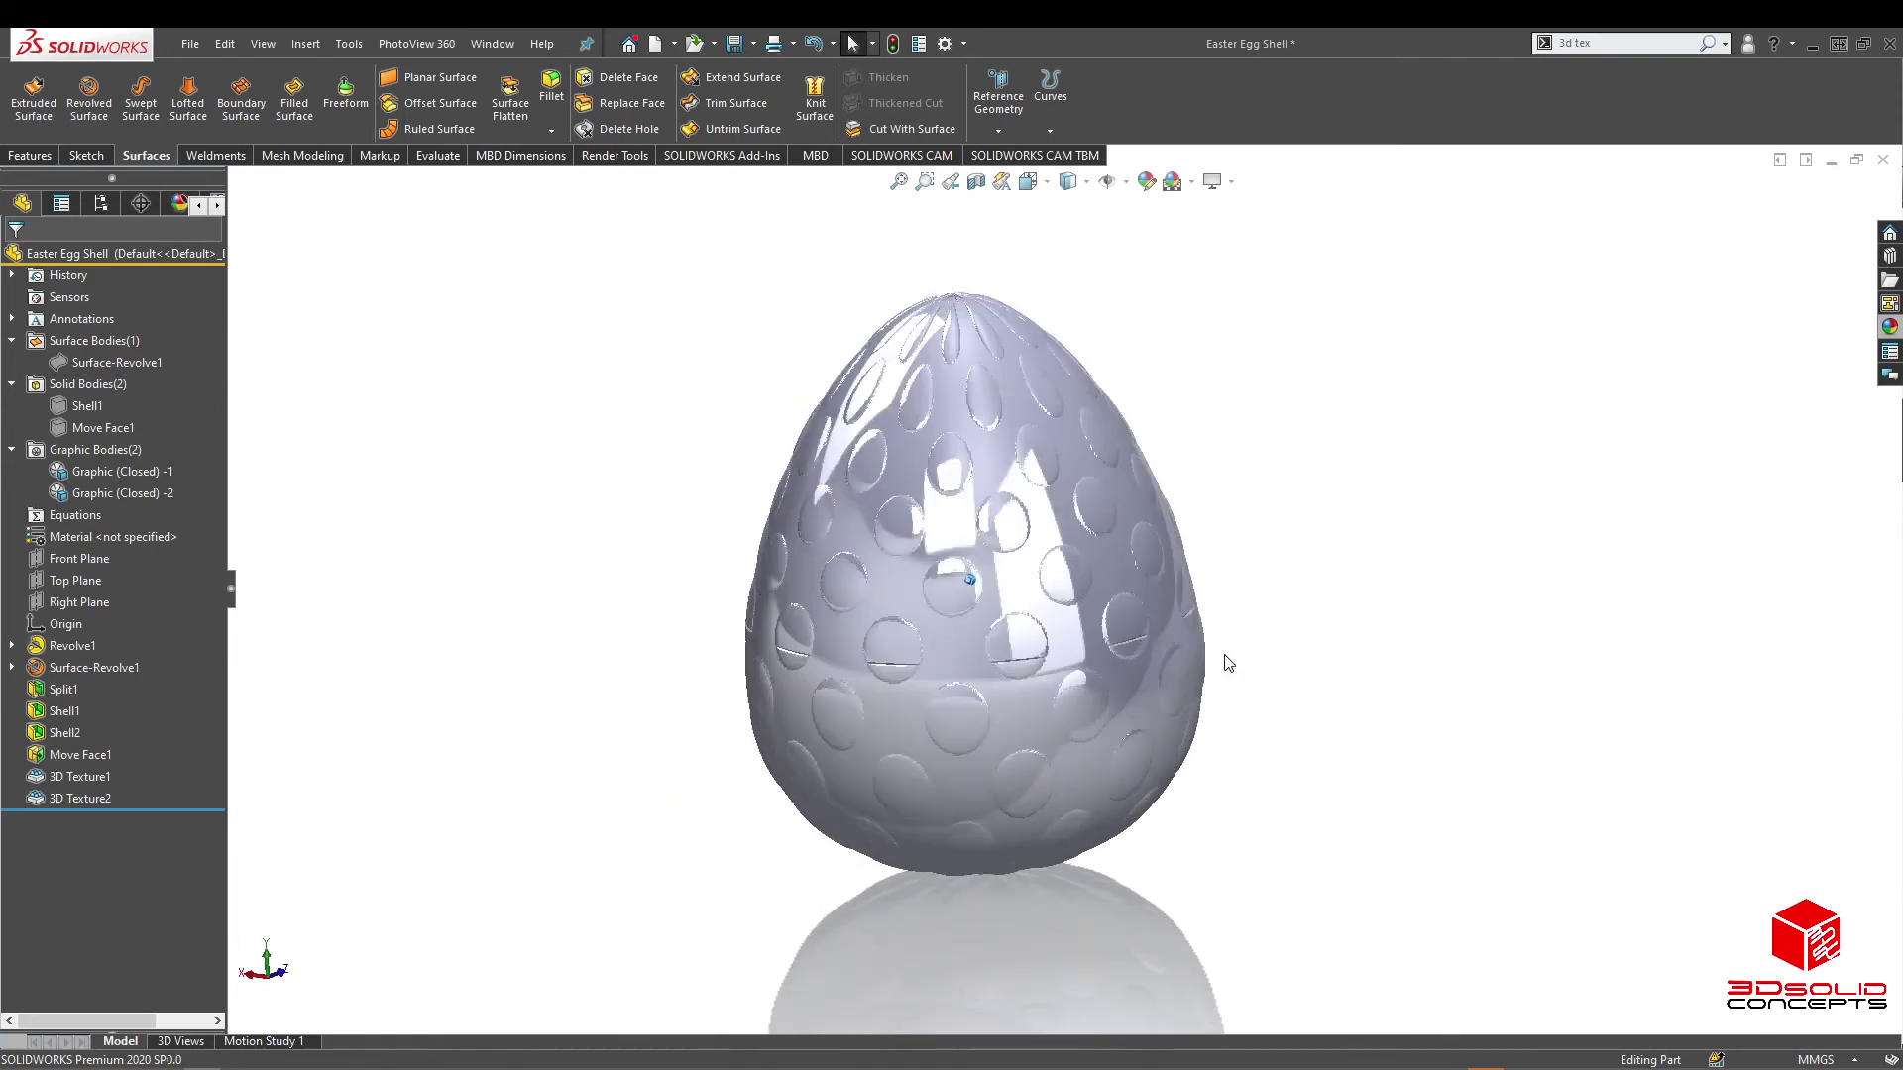